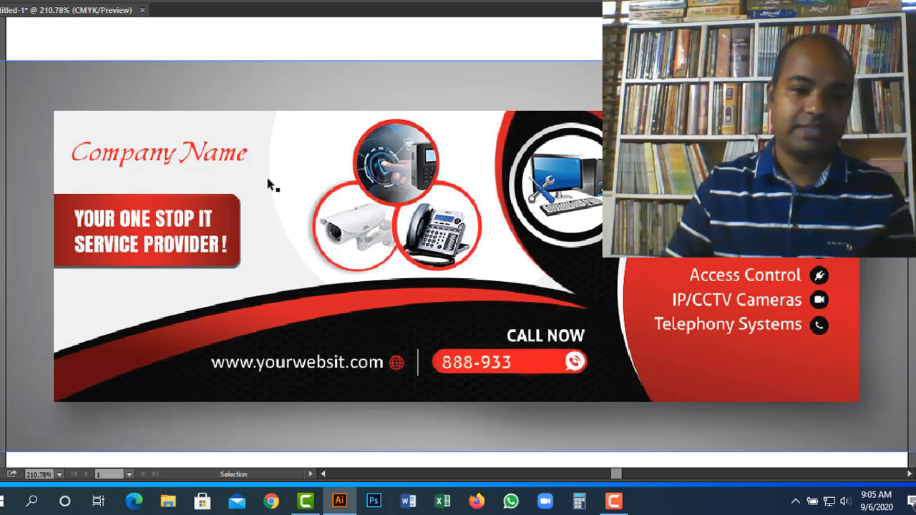
key(Tab)
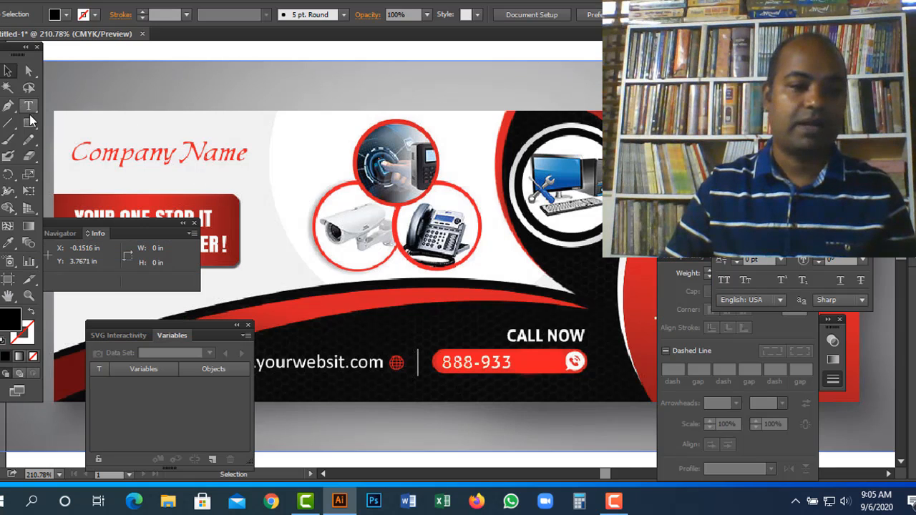
key(m)
key(Tab)
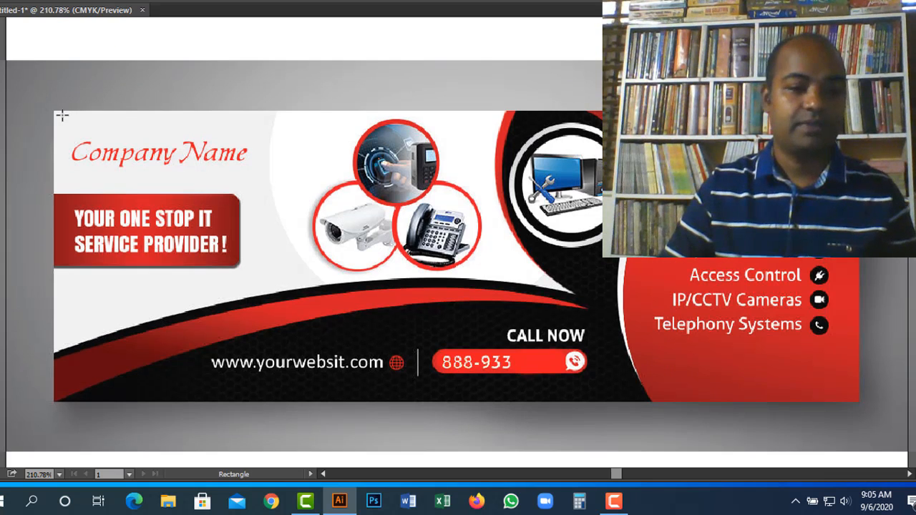
drag(54, 110, 857, 401)
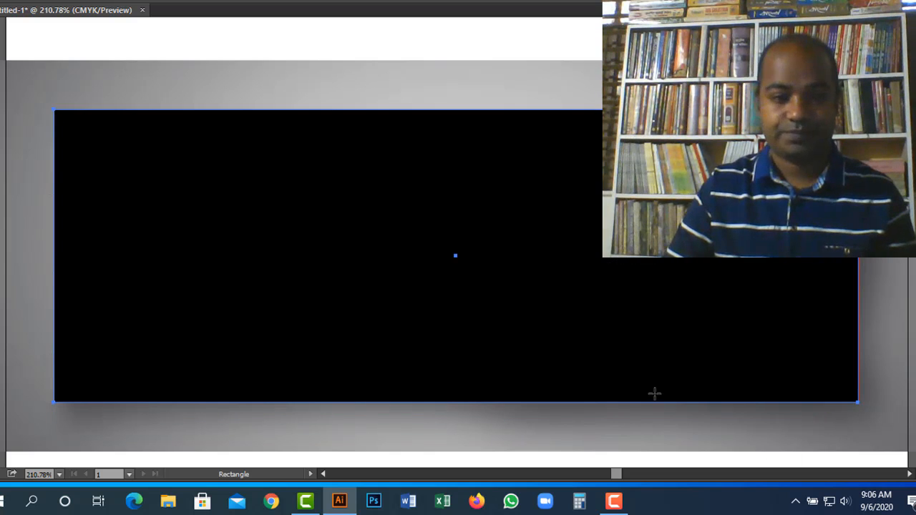
key(d)
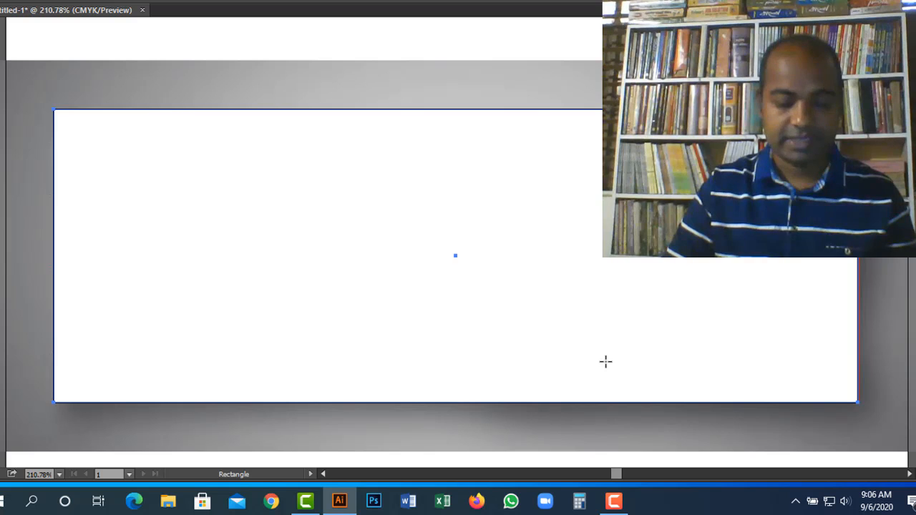
key(ctrl+z)
key(v)
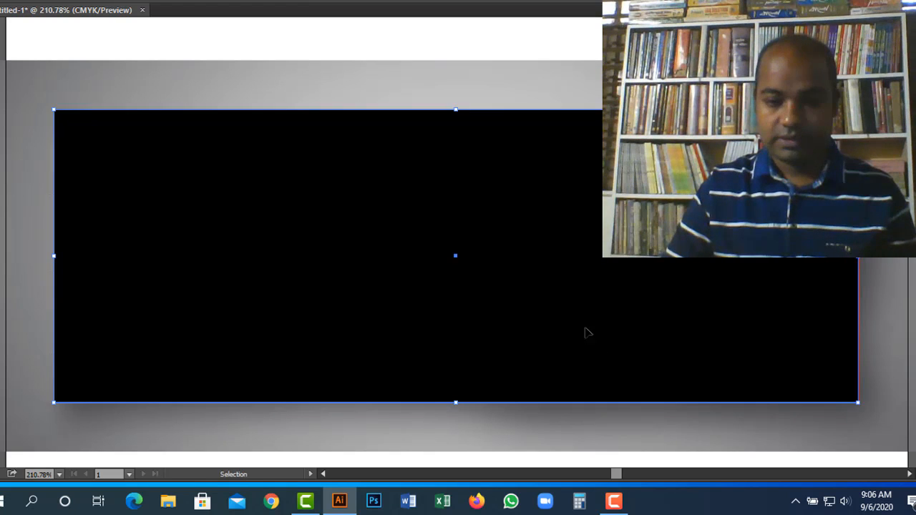
key(Delete)
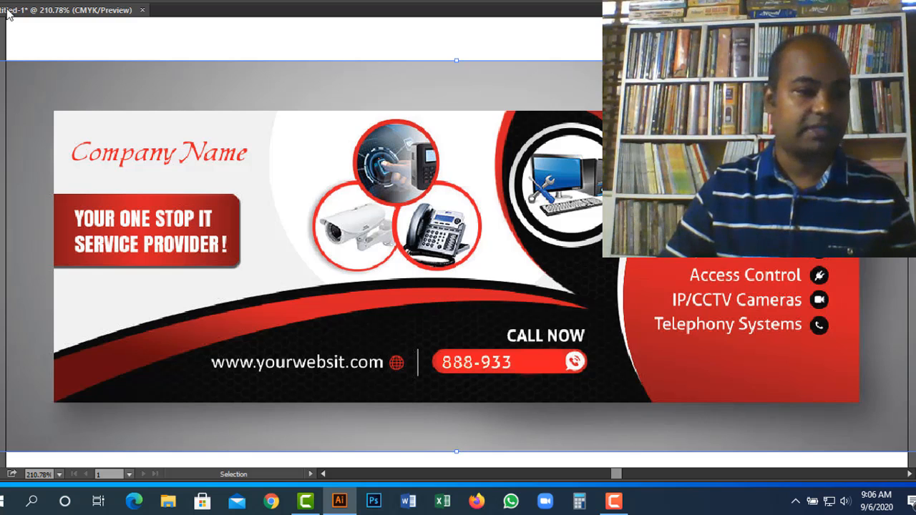
- Paste the banner reference image in place on Layer 2 and turn that layer into a template layer
key(shift+Tab)
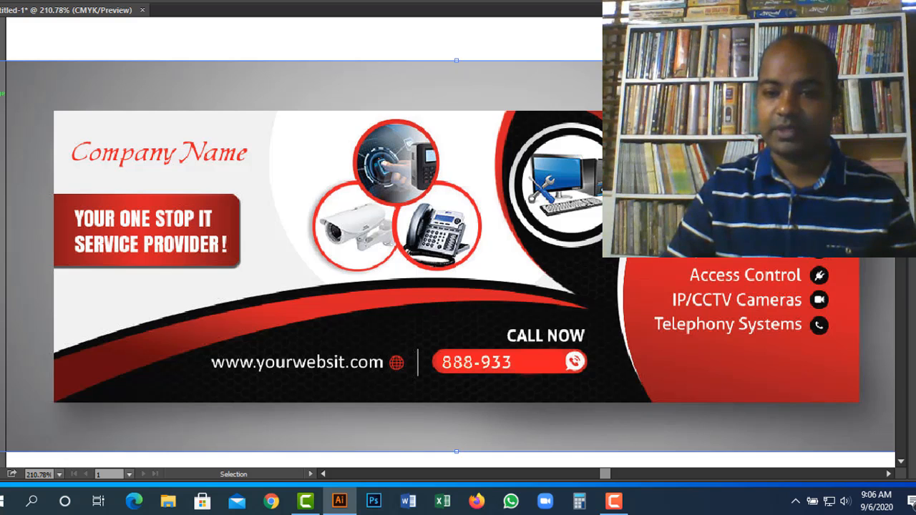
key(ctrl+f)
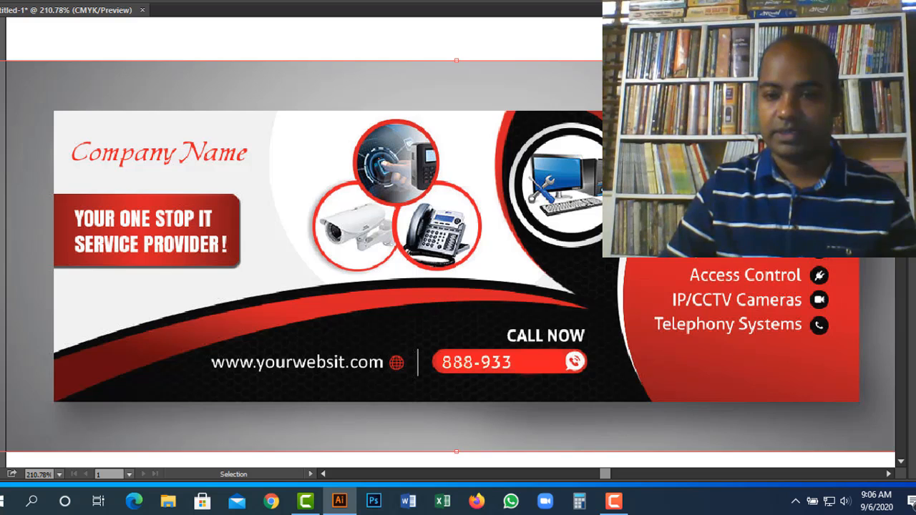
click(888, 7)
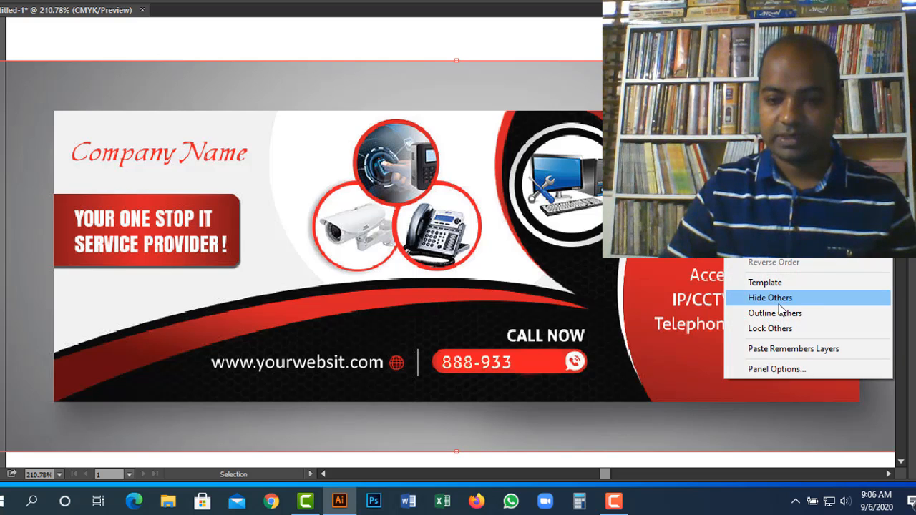
click(769, 282)
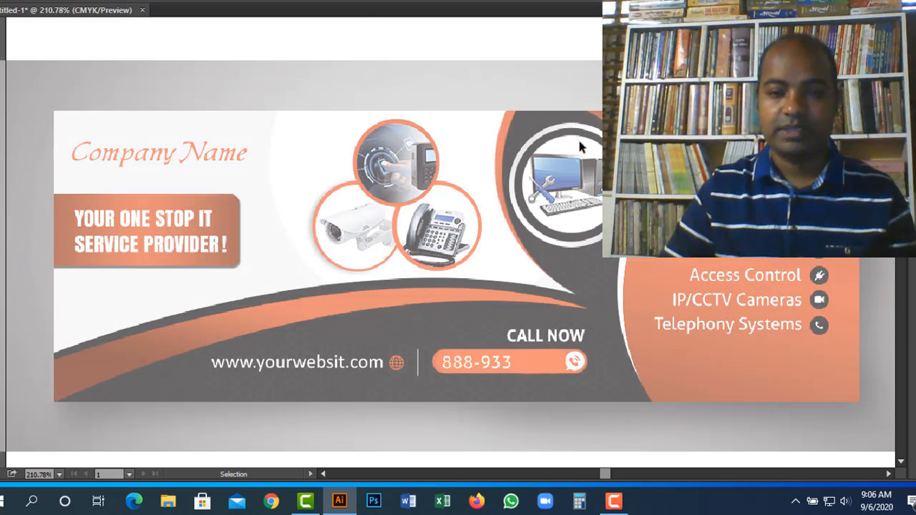
- Draw a rounded rectangle about 1.95 in wide and 0.72 in high over the "YOUR ONE STOP IT SERVICE PROVIDER!" box
key(space)
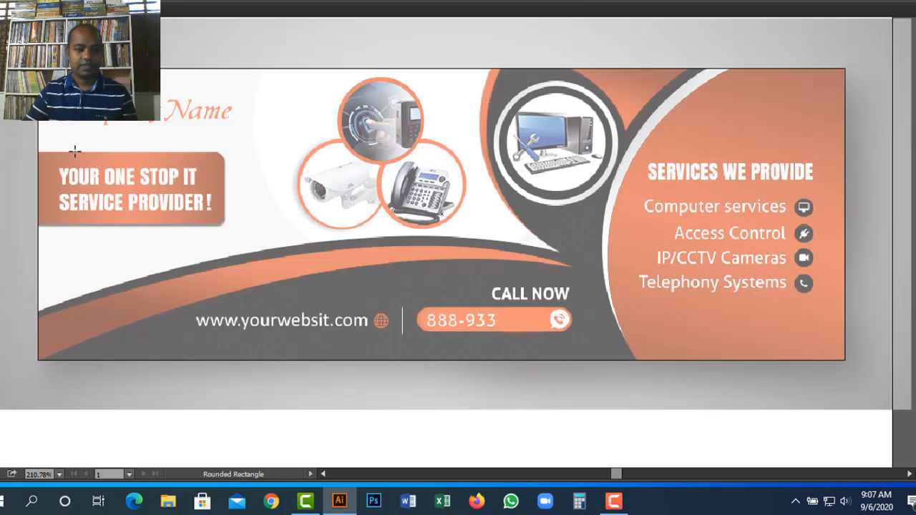
key(Tab)
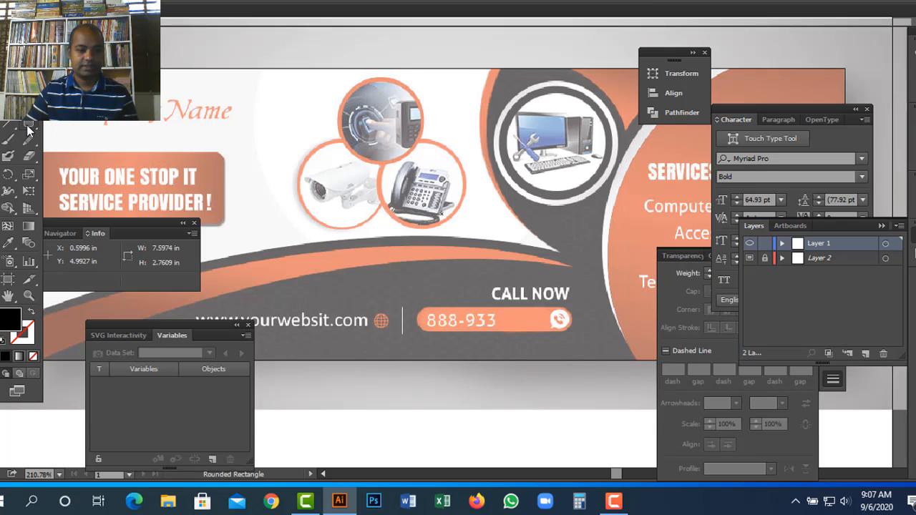
click(33, 129)
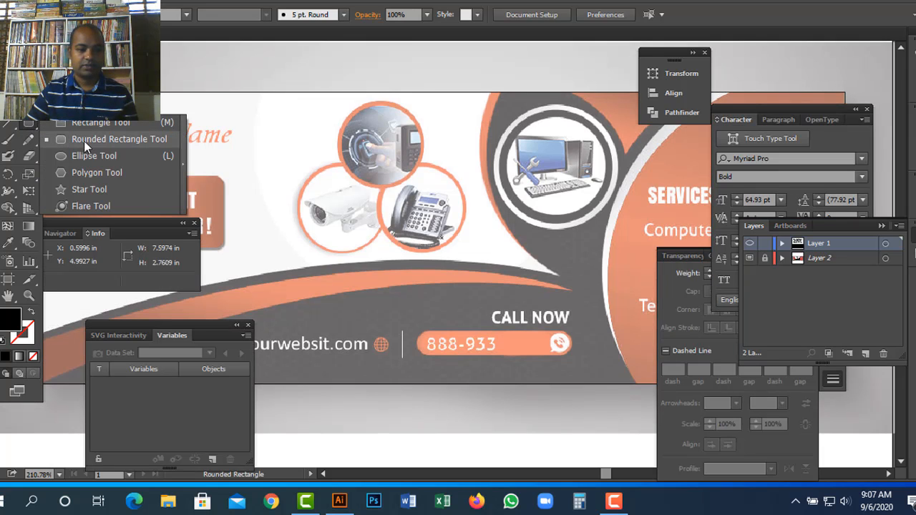
key(Tab)
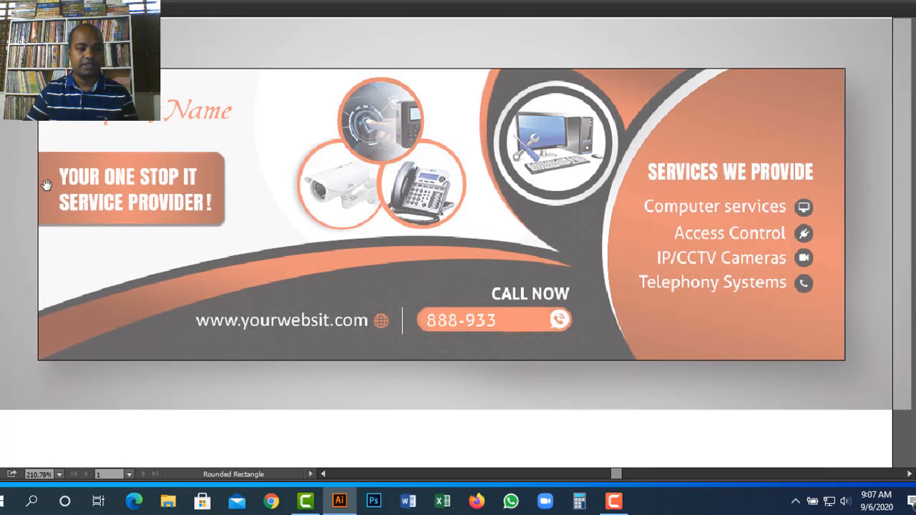
drag(45, 184, 363, 247)
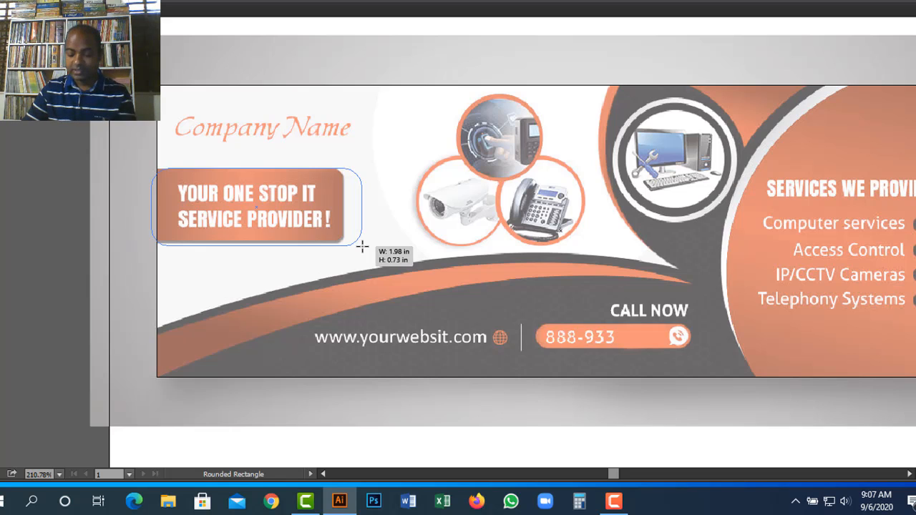
drag(362, 248, 362, 248)
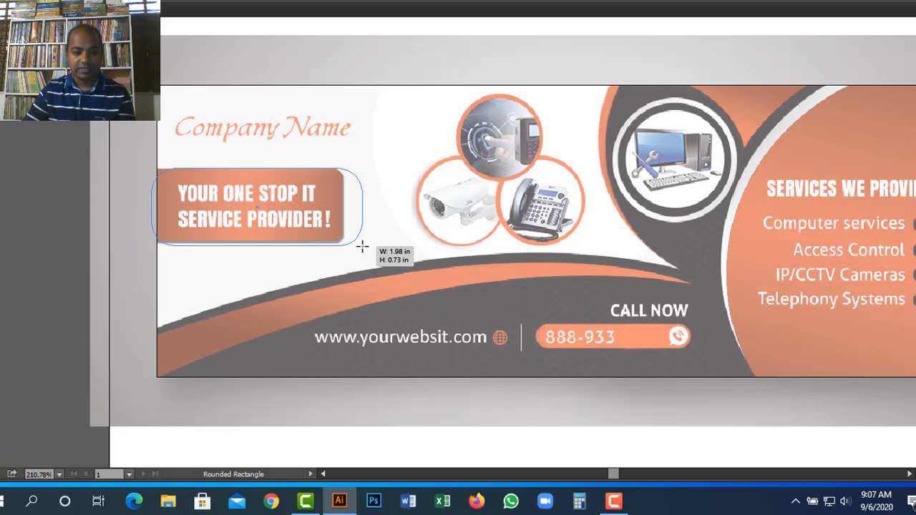
drag(363, 247, 359, 246)
key(Left)
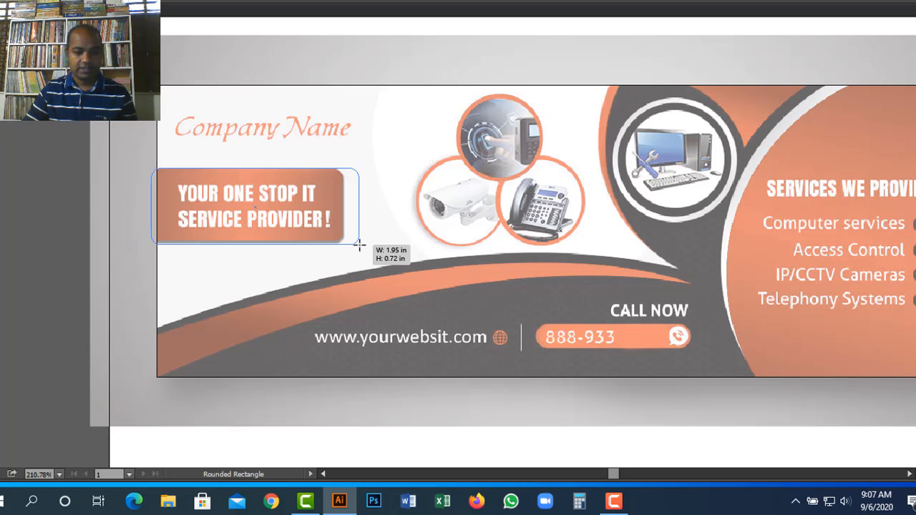
drag(359, 245, 359, 245)
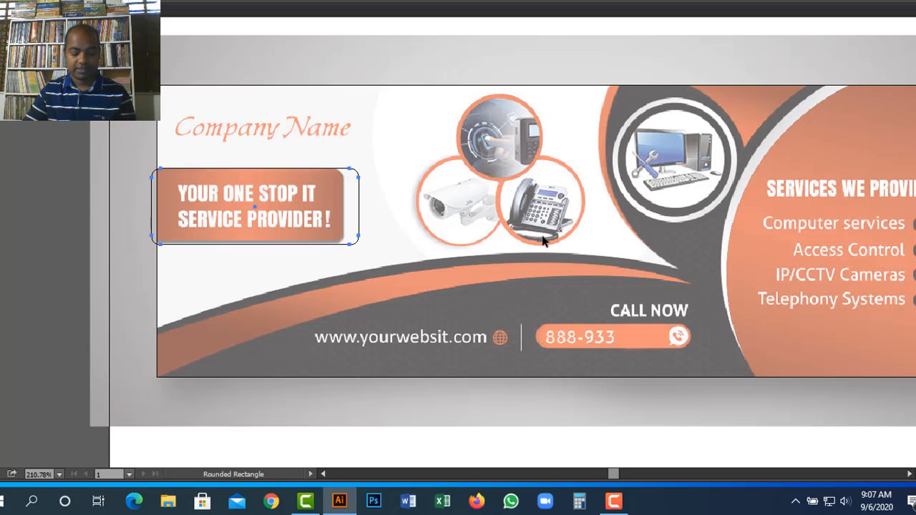
- Move the rounded rectangle horizontally so its right edge lines up with the right edge of the tagline box, then deselect it
key(ctrl+y)
key(v)
drag(266, 185, 255, 188)
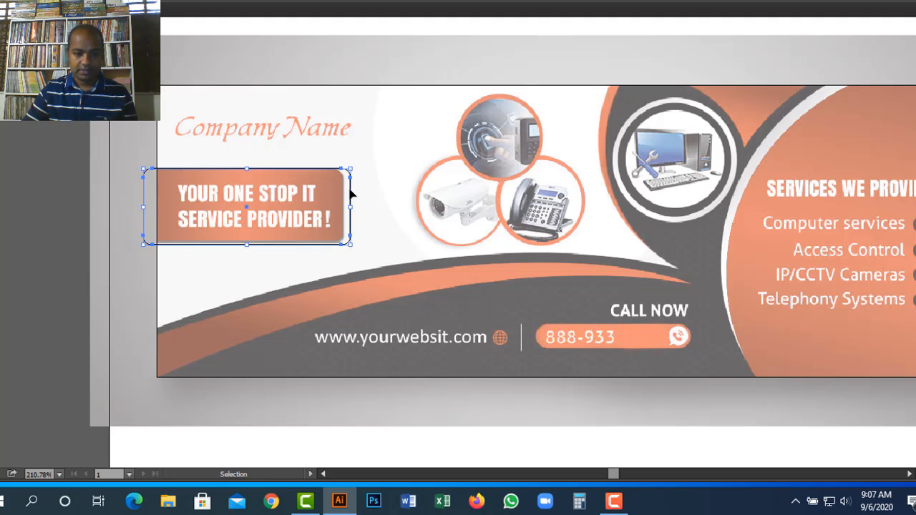
drag(351, 194, 343, 192)
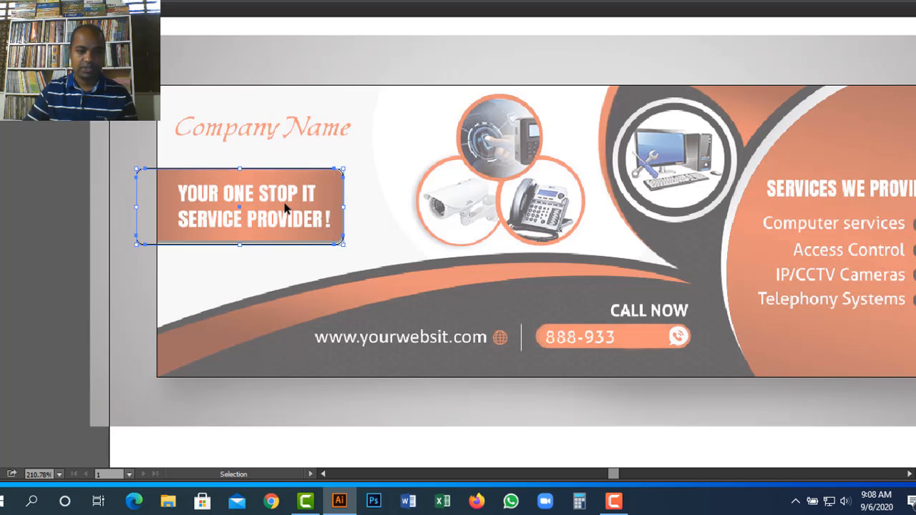
key(ctrl+shift+a)
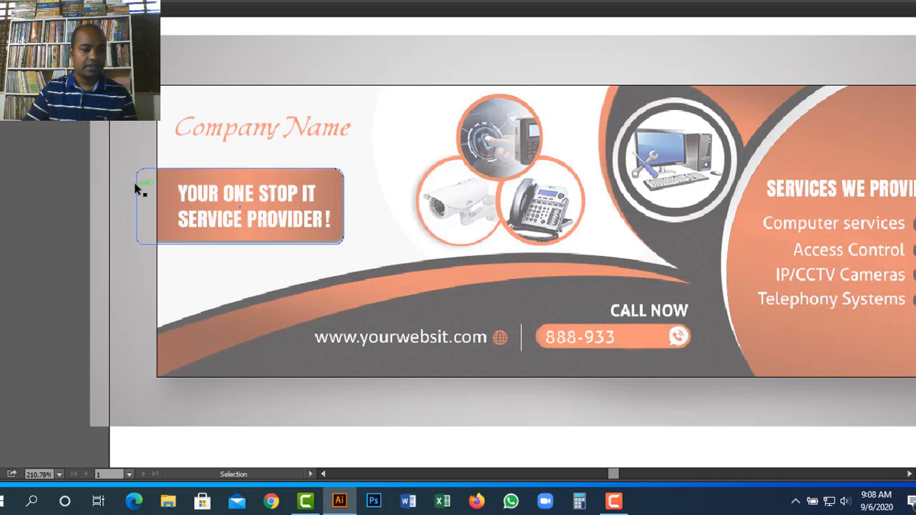
- Delete the left-side anchor points of the rounded rectangle to remove its left edge and rounded corners
key(a)
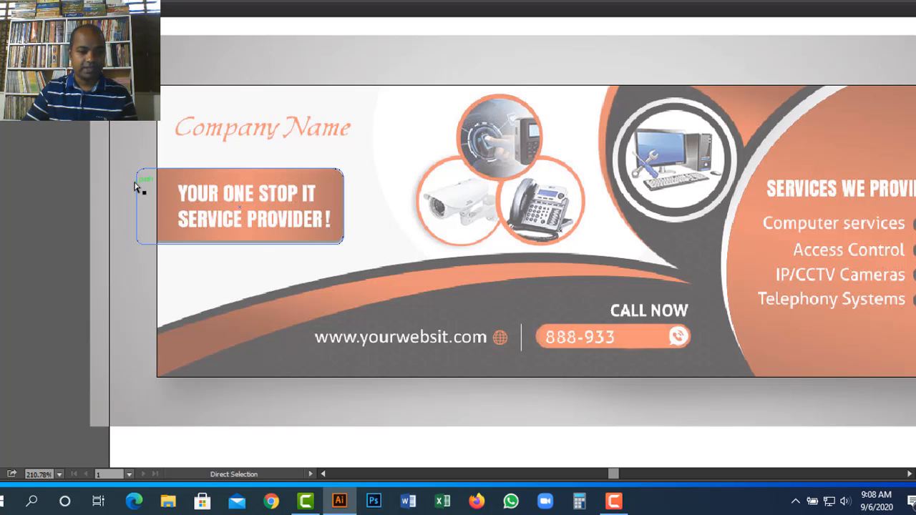
click(139, 179)
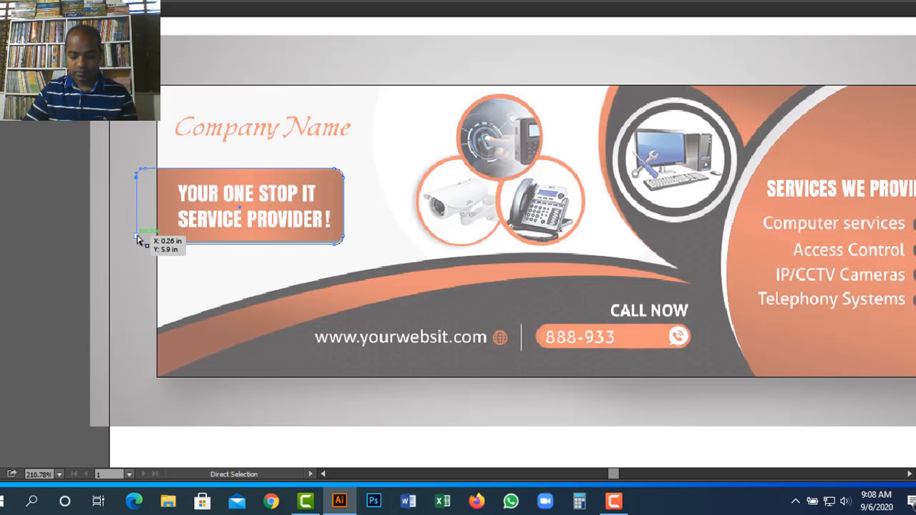
click(126, 180)
drag(127, 159, 140, 255)
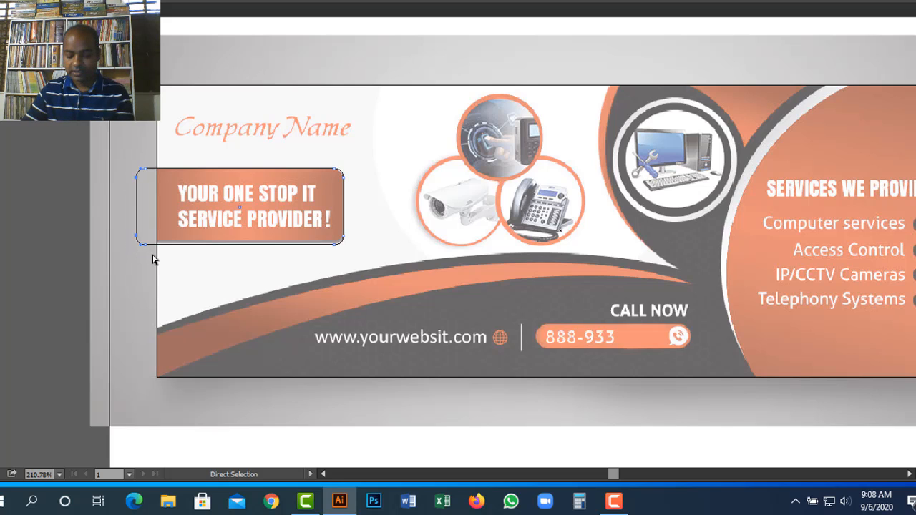
key(Delete)
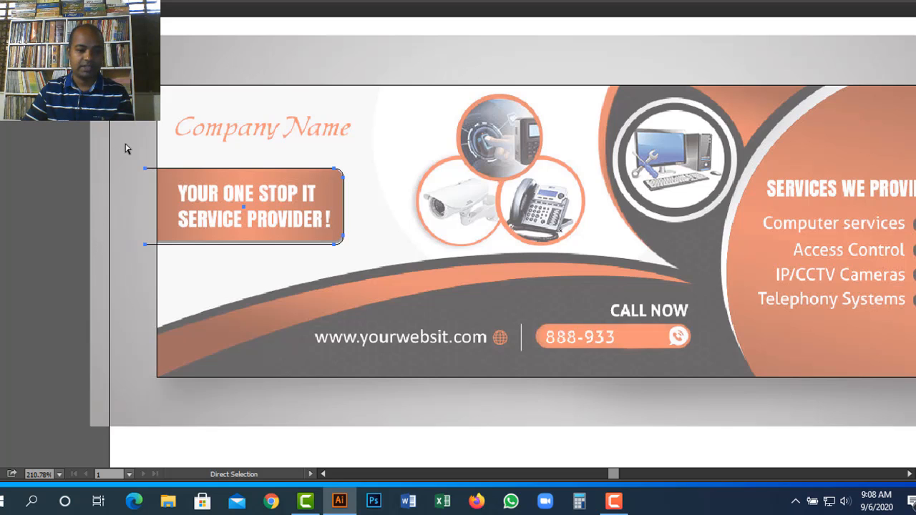
- Join the two open left end points of the tagline shape with a straight segment
drag(125, 144, 148, 285)
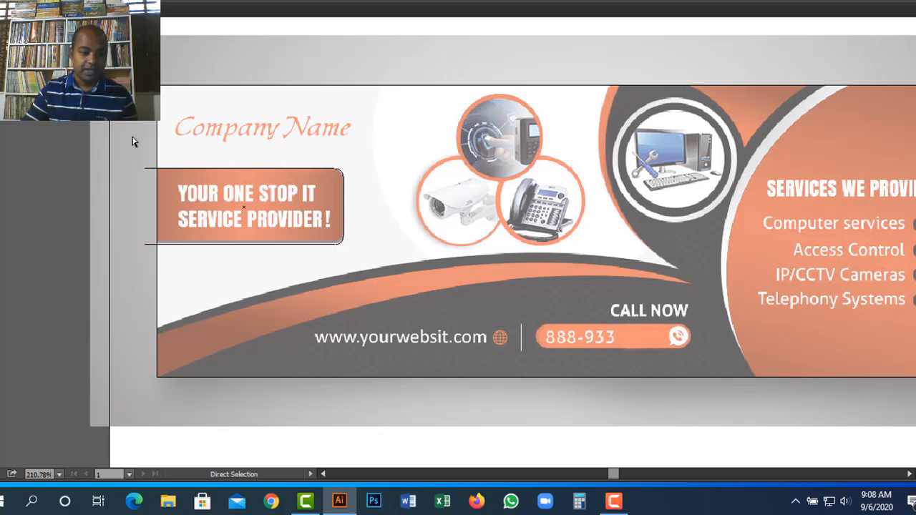
drag(133, 138, 151, 290)
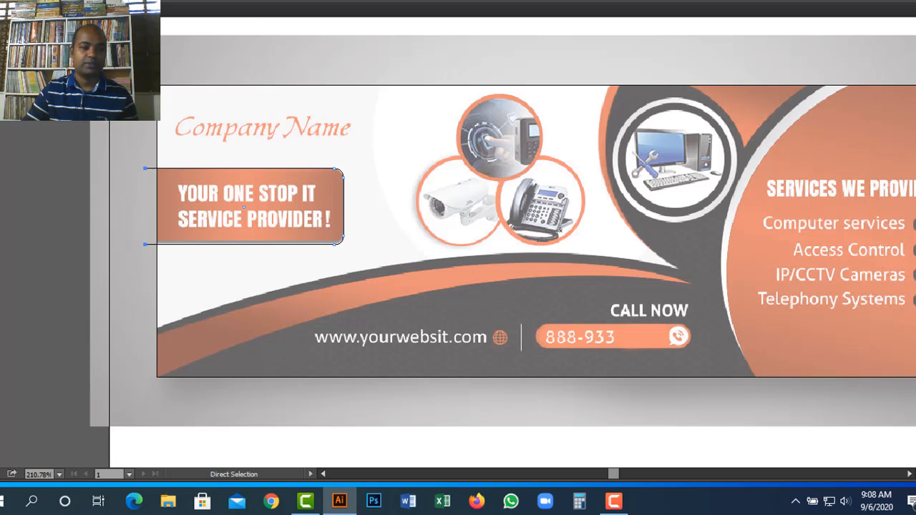
click(73, 2)
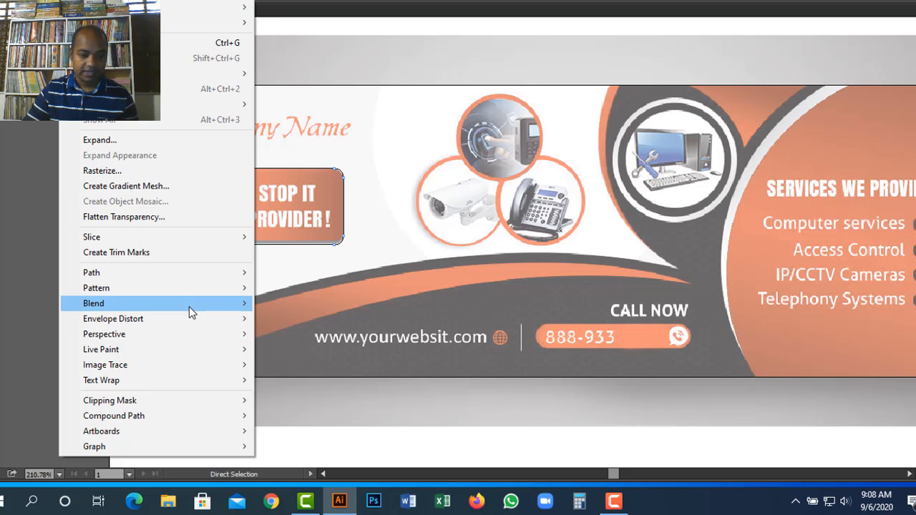
mouse_move(181, 281)
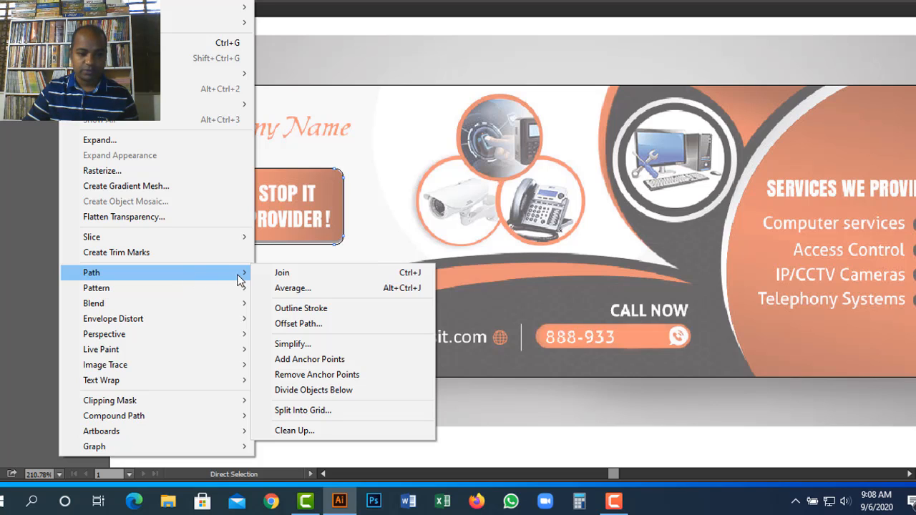
click(332, 280)
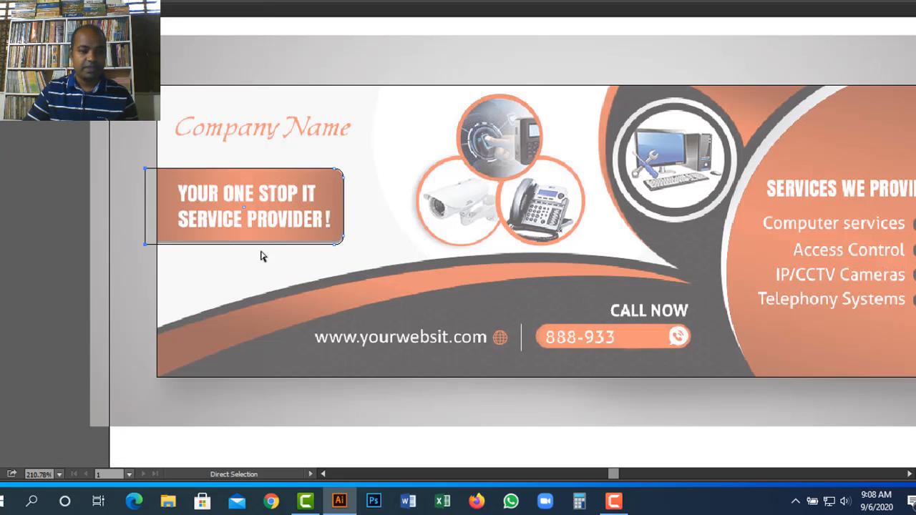
- Move the tagline shape's left edge inward so it lines up with the banner's left edge
click(160, 207)
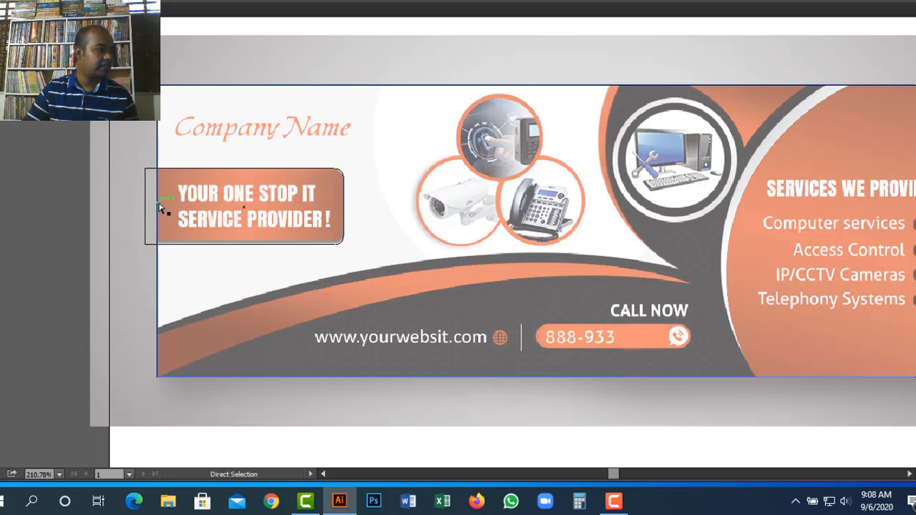
click(145, 202)
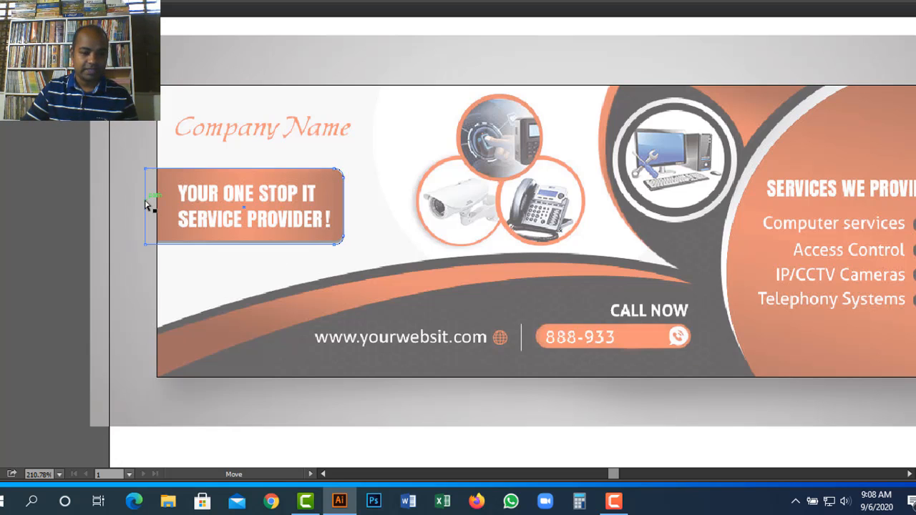
drag(146, 205, 158, 205)
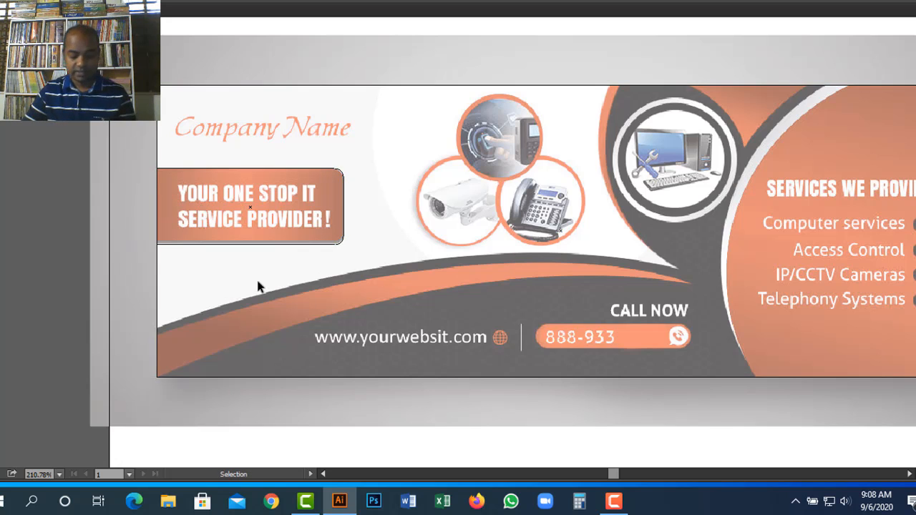
- Leave outline view and fill the tagline shape with magenta at 100%, keeping cyan, yellow and black at 0
key(ctrl+y)
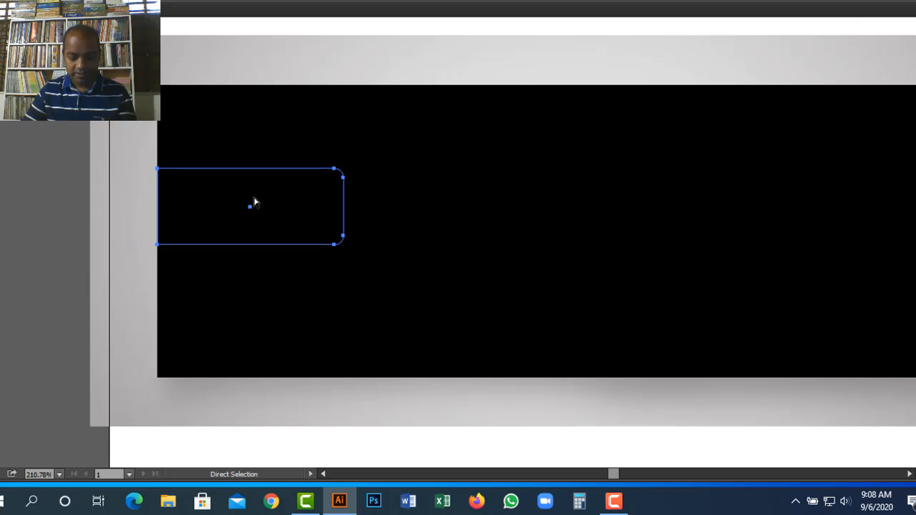
key(F6)
drag(802, 94, 796, 93)
click(866, 57)
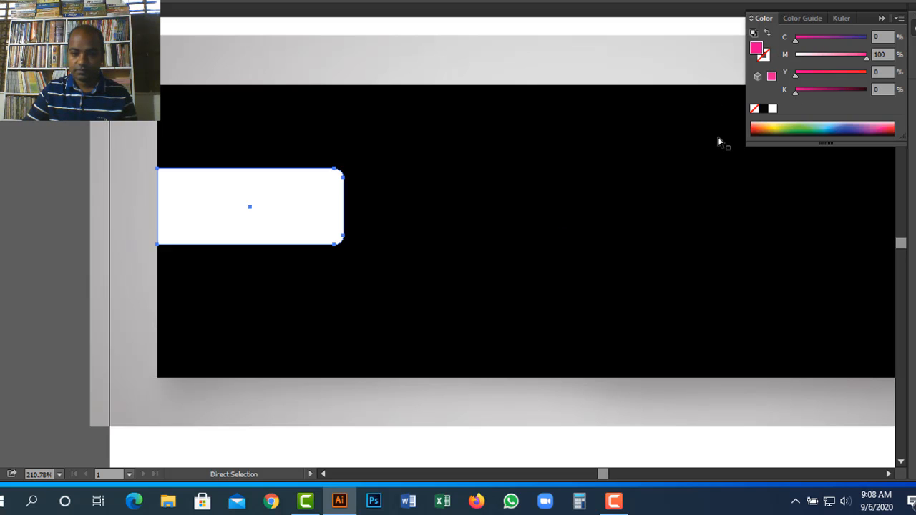
- Fill the banner's large background rectangle with white and hide it so the template image underneath can be traced
click(650, 170)
click(773, 109)
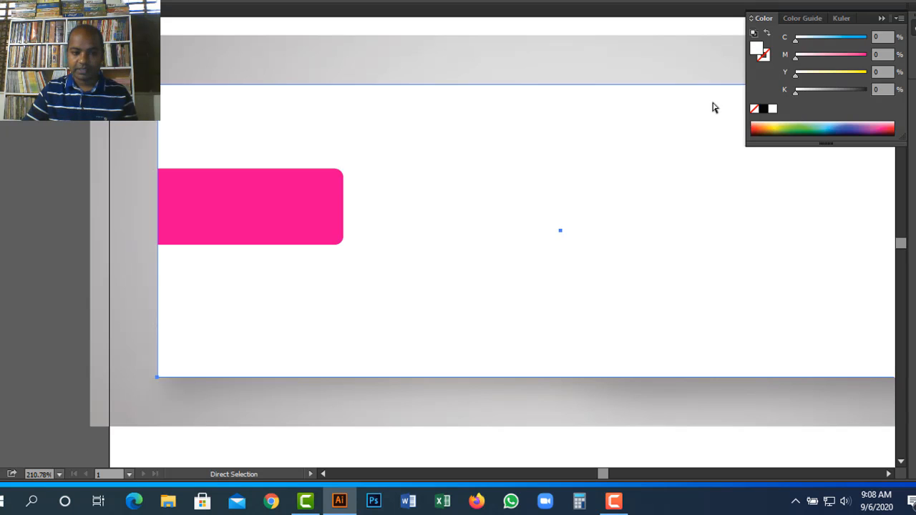
click(114, 146)
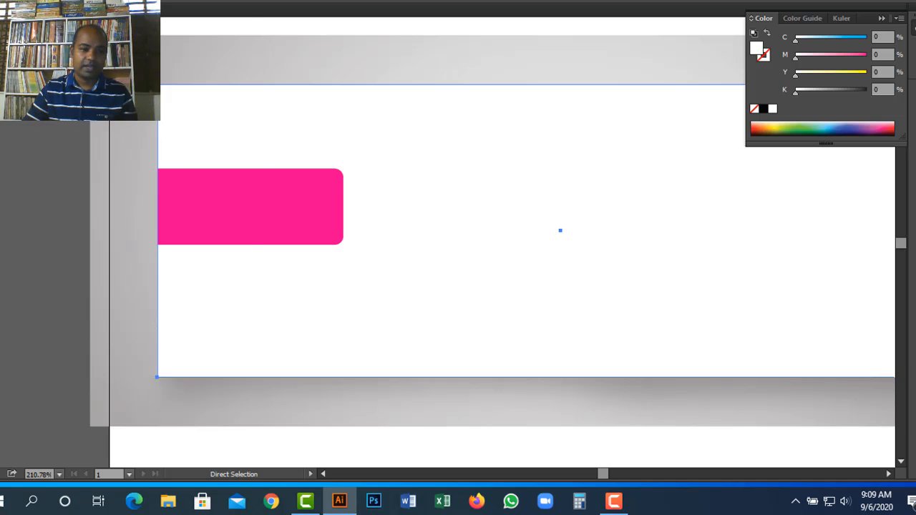
click(75, 2)
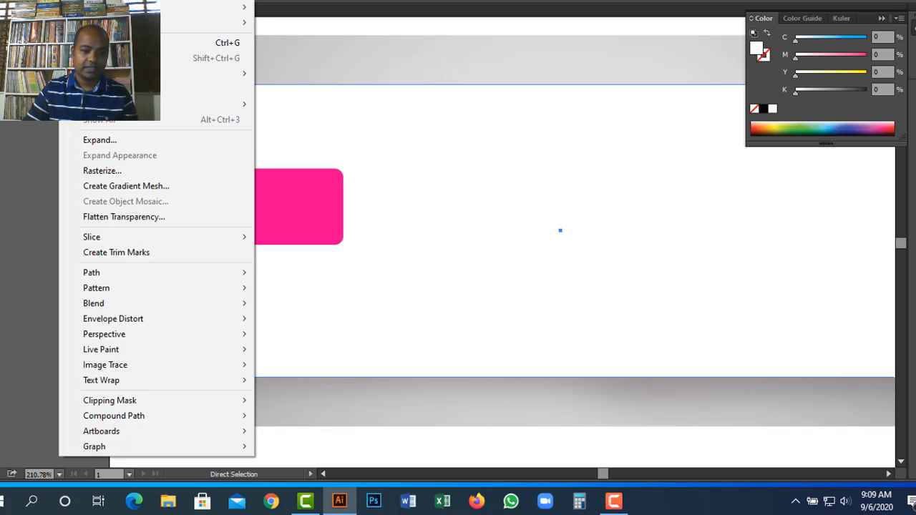
mouse_move(229, 108)
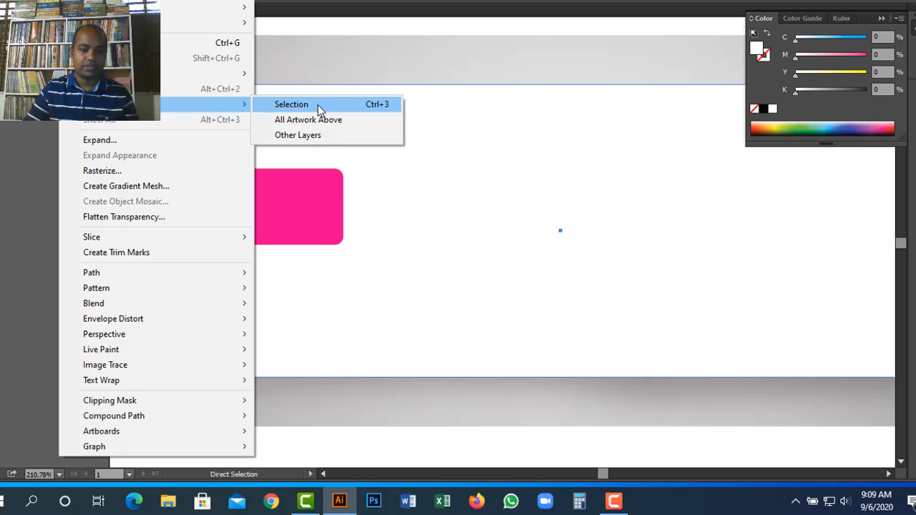
click(317, 106)
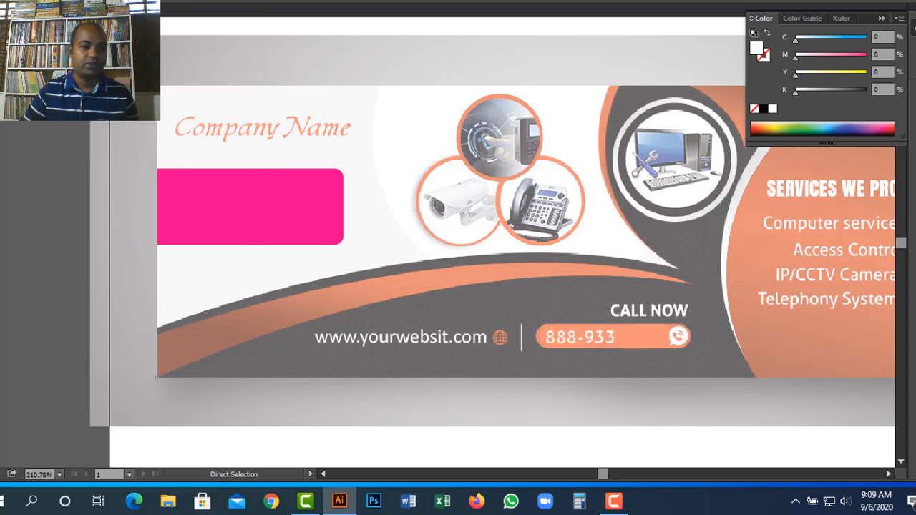
click(75, 1)
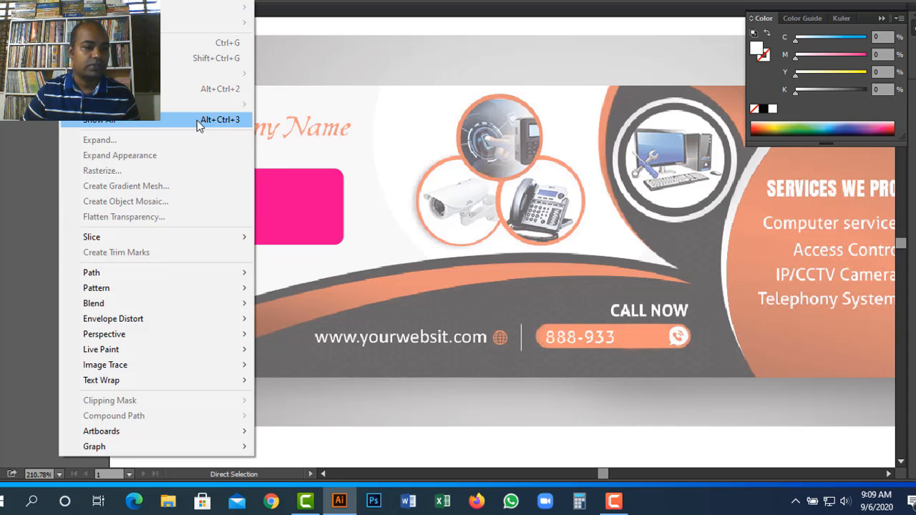
click(414, 51)
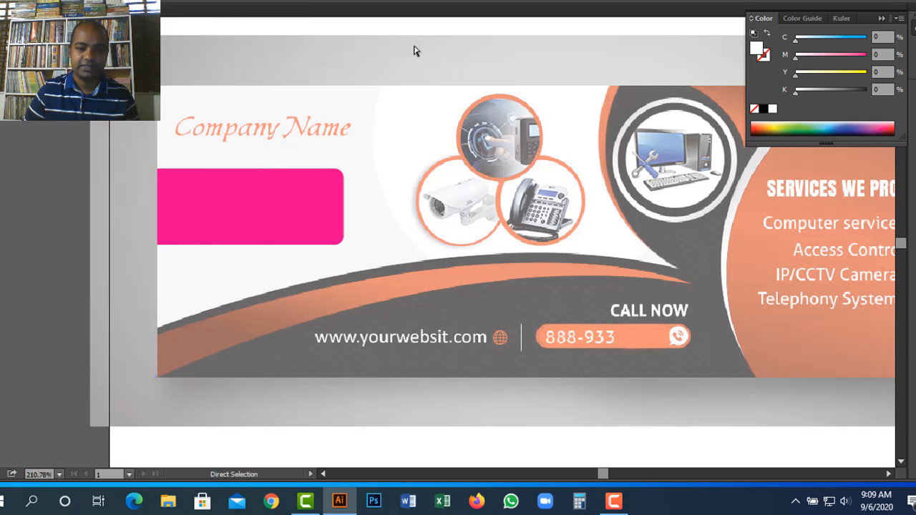
key(space)
drag(573, 225, 414, 257)
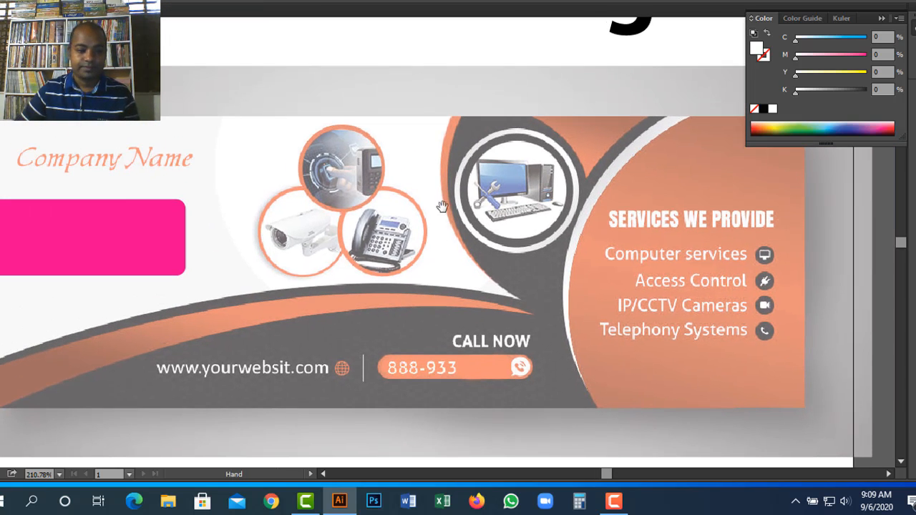
drag(269, 169, 278, 170)
key(v)
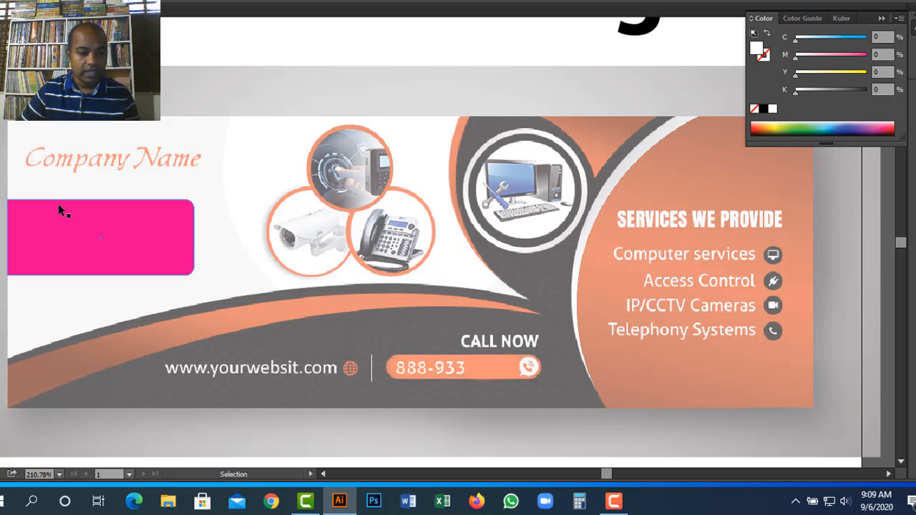
drag(58, 204, 110, 267)
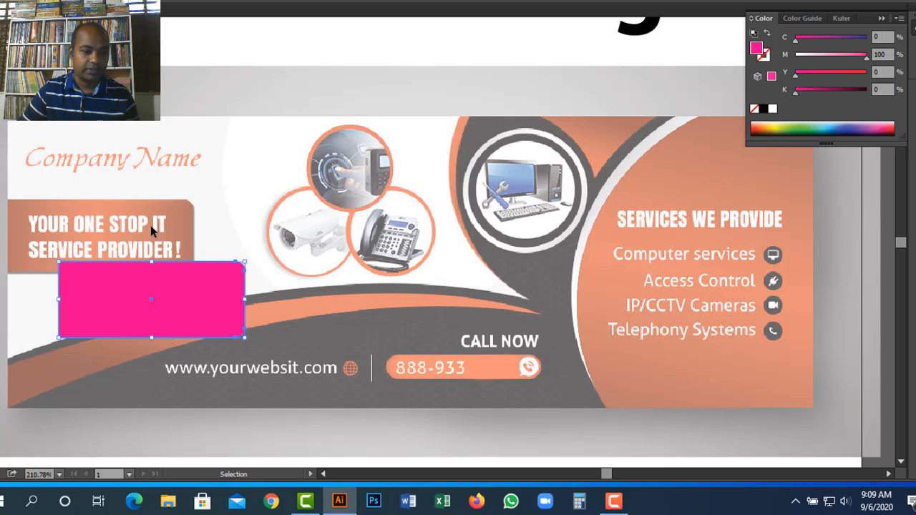
key(a)
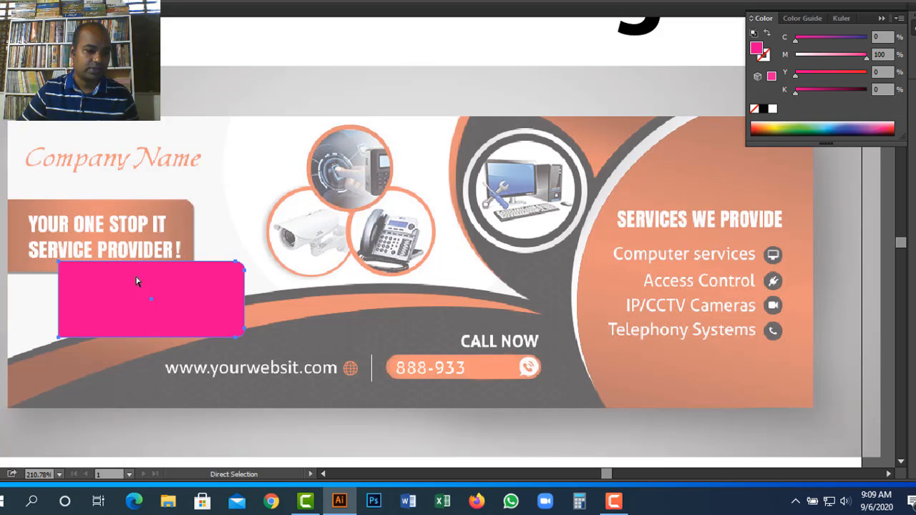
key(ctrl+z)
key(v)
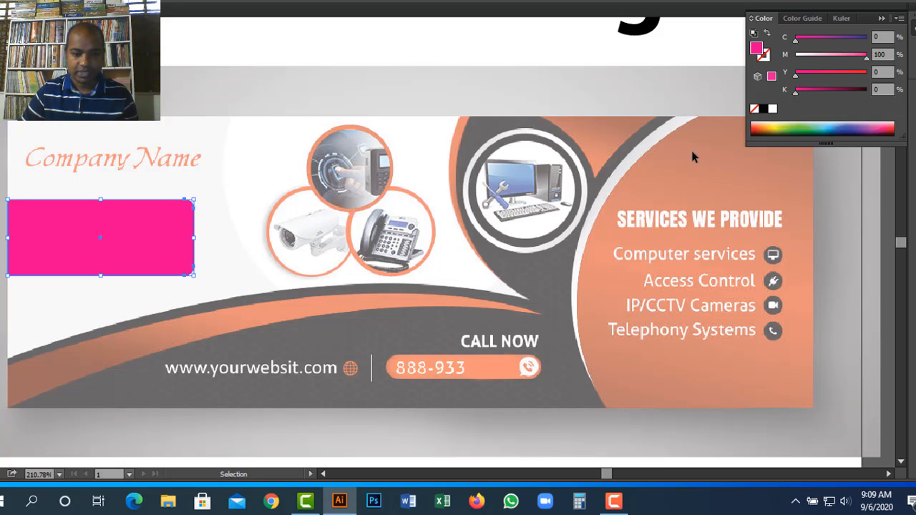
- Draw a circle from its centre over the template's top fingerprint-scanner circle and adjust its position
click(498, 226)
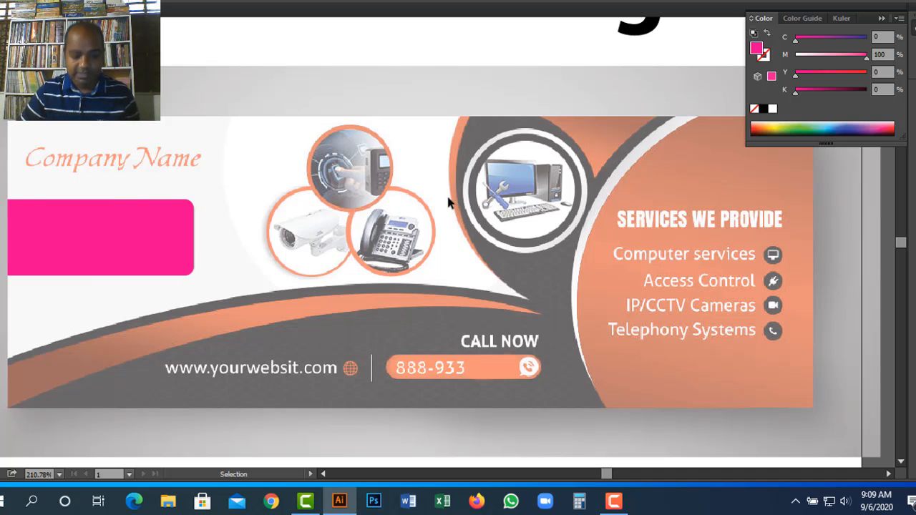
key(l)
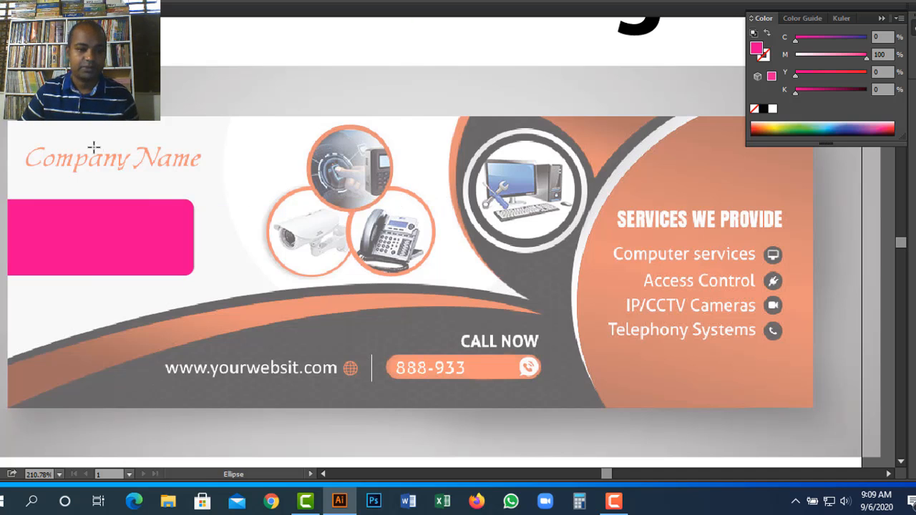
key(Tab)
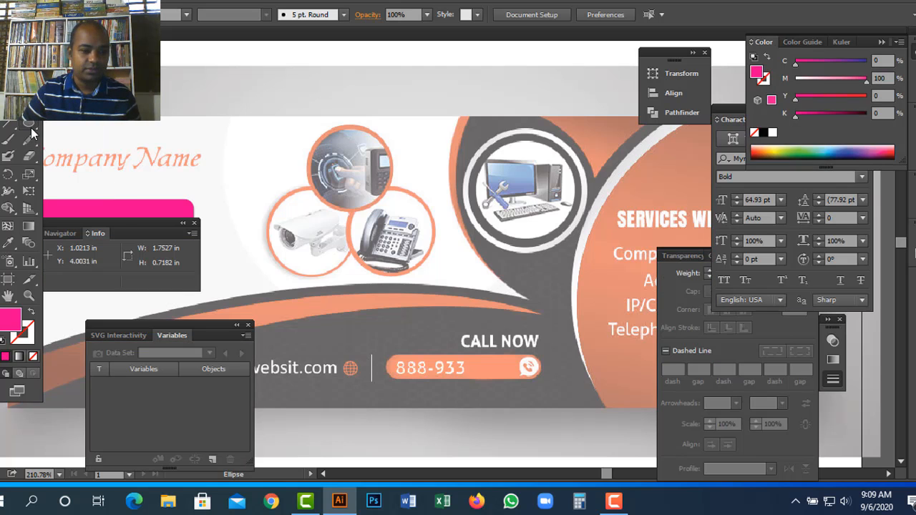
scroll(32, 129, up, 1)
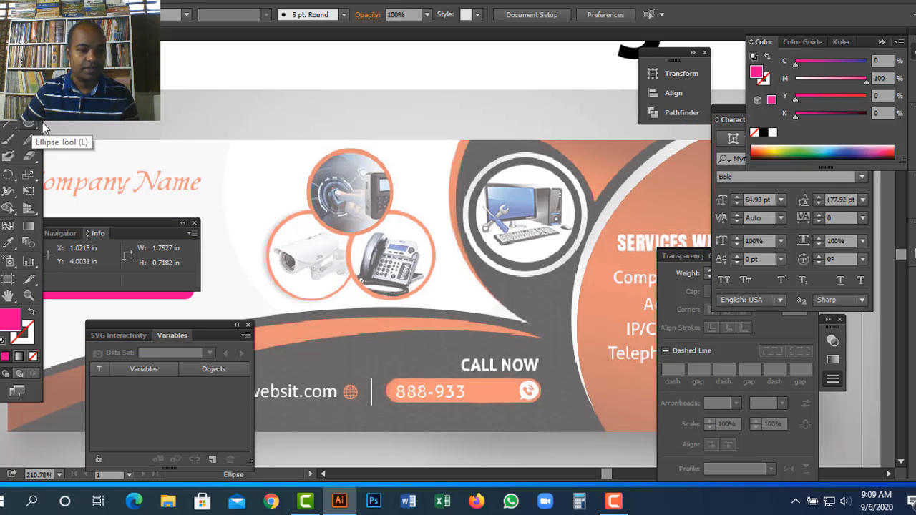
key(Tab)
scroll(362, 185, down, 1)
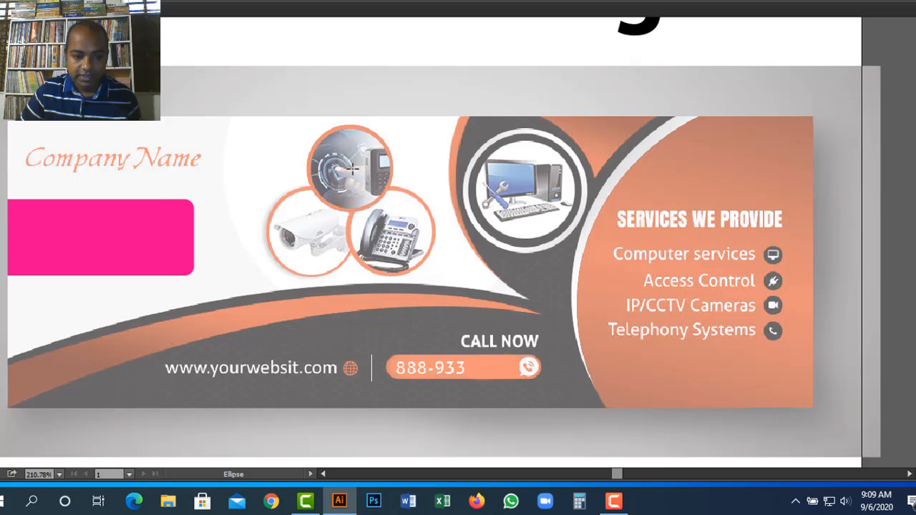
drag(352, 169, 384, 210)
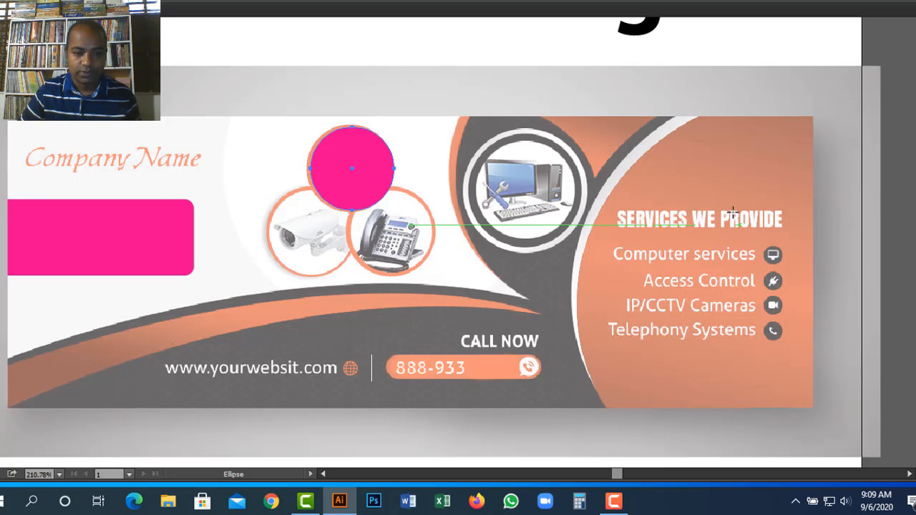
key(v)
drag(353, 171, 347, 170)
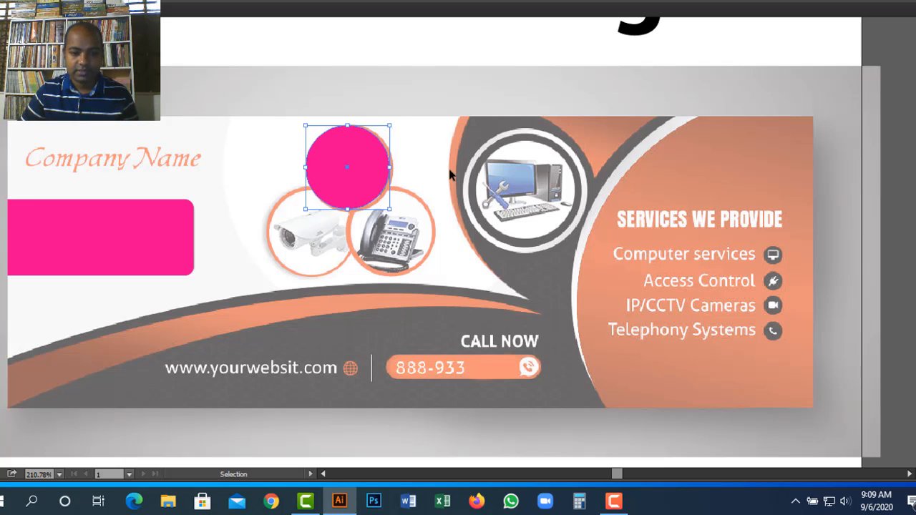
- Give the top circle a white fill with a black 3 pt stroke, then deselect it
key(slash)
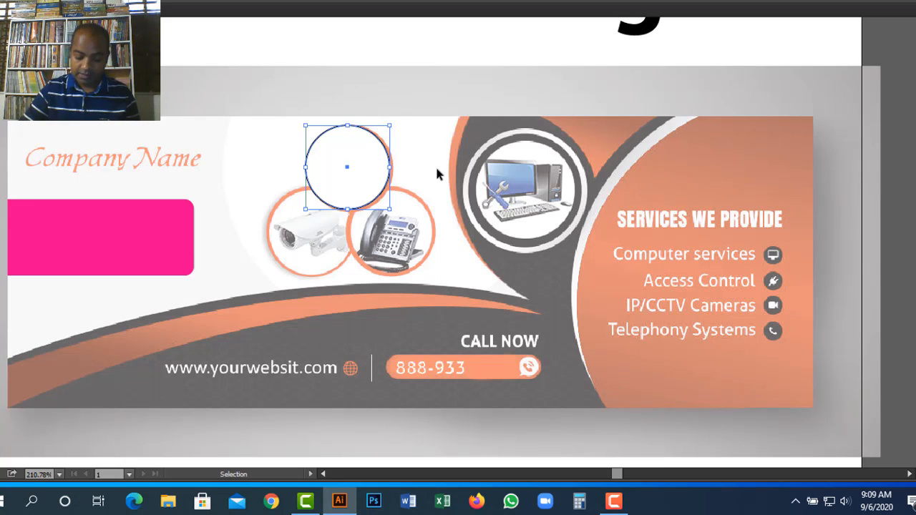
key(ctrl+F10)
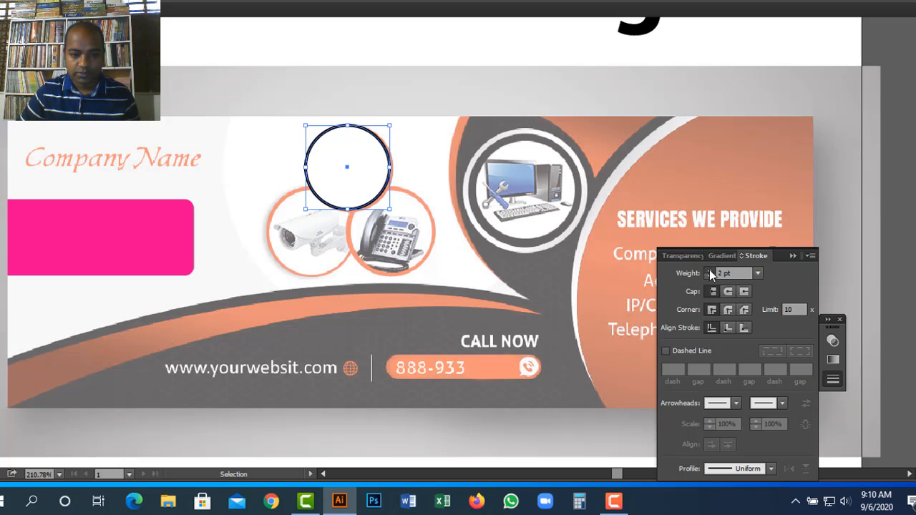
click(710, 270)
key(ctrl+shift+a)
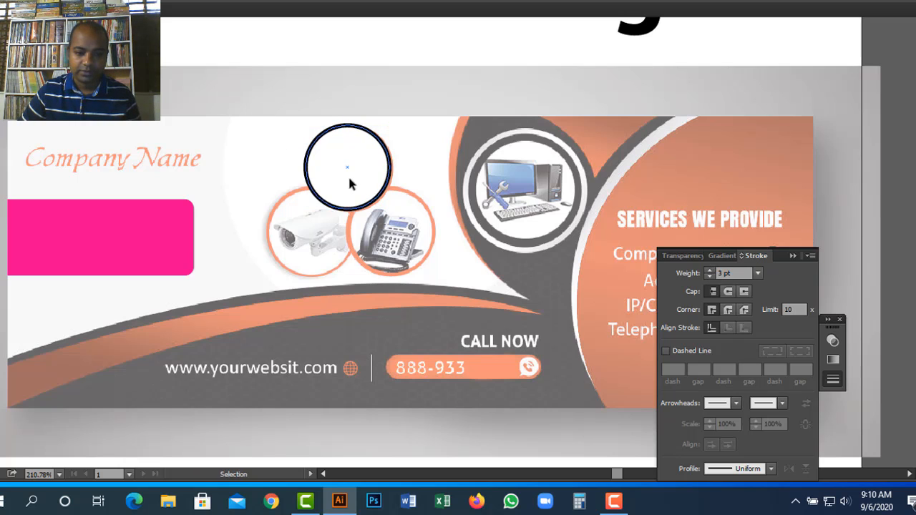
- Duplicate the outlined circle onto the template's CCTV camera circle and enlarge the copy slightly to match it
drag(350, 174, 313, 241)
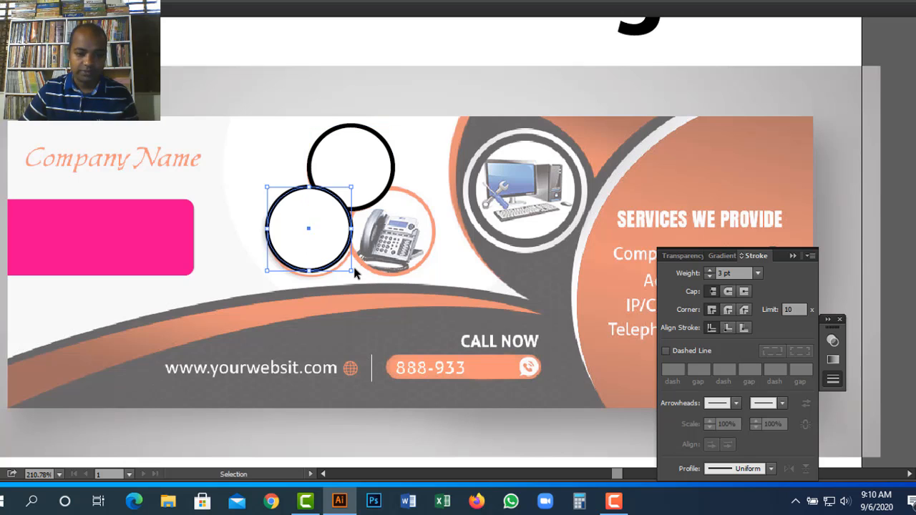
mouse_move(353, 273)
mouse_down()
mouse_move(366, 278)
mouse_move(358, 273)
mouse_up()
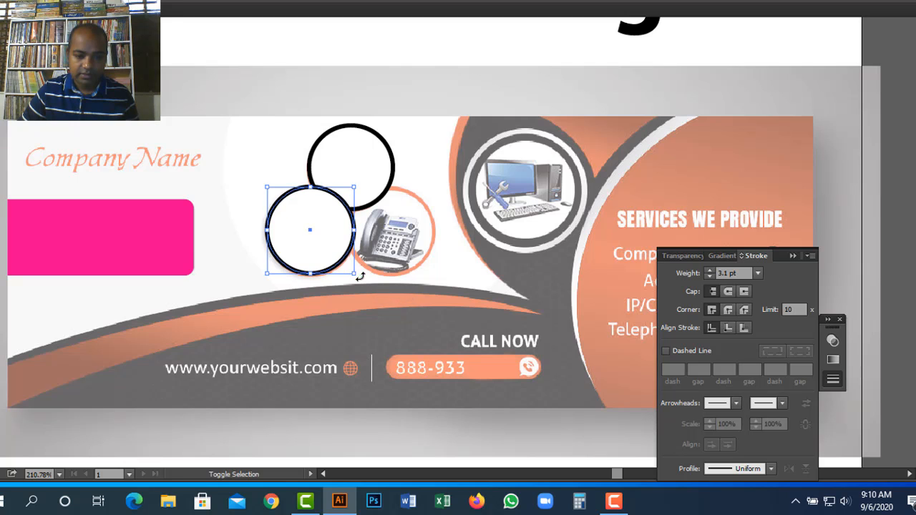
click(368, 228)
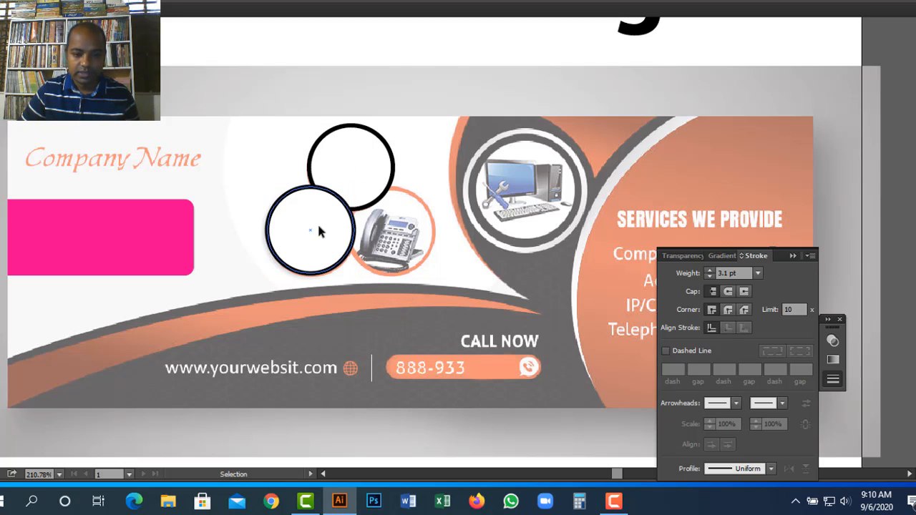
- Bring the top circle to the front so it overlaps the camera circle, then deselect it
click(374, 153)
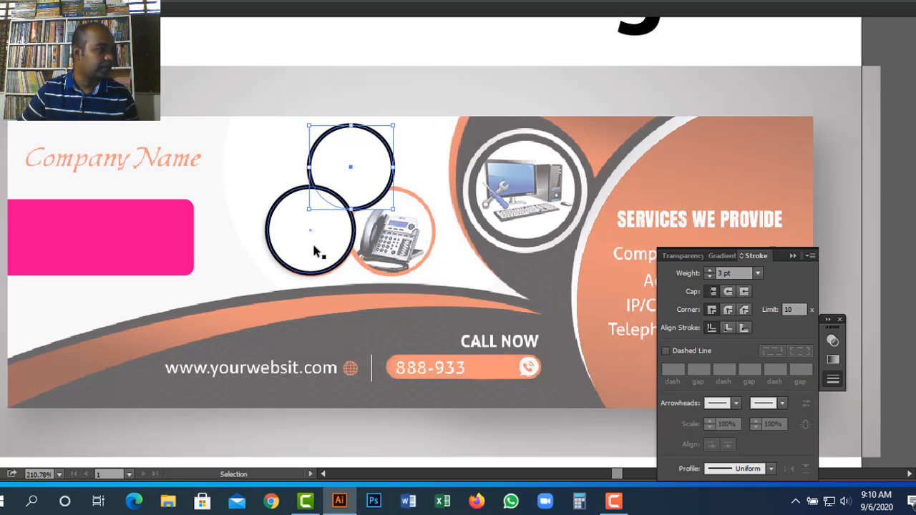
right_click(381, 173)
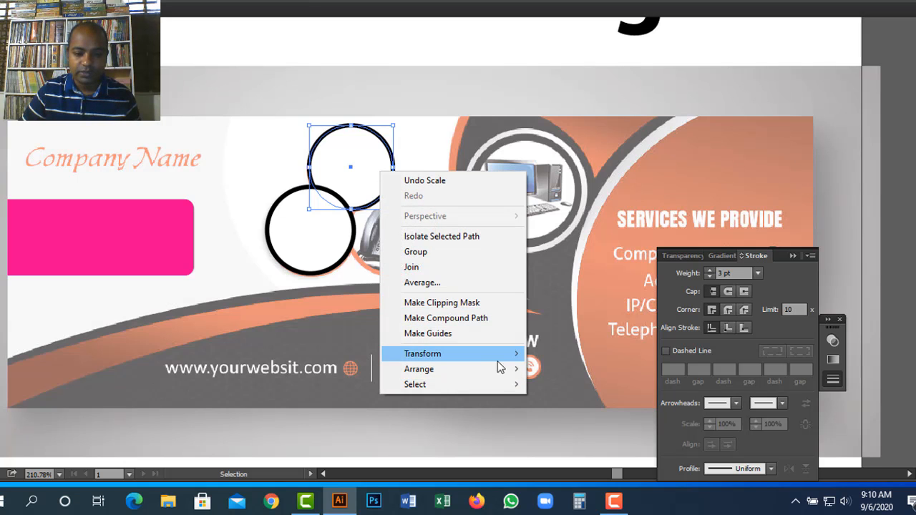
mouse_move(501, 387)
mouse_move(505, 371)
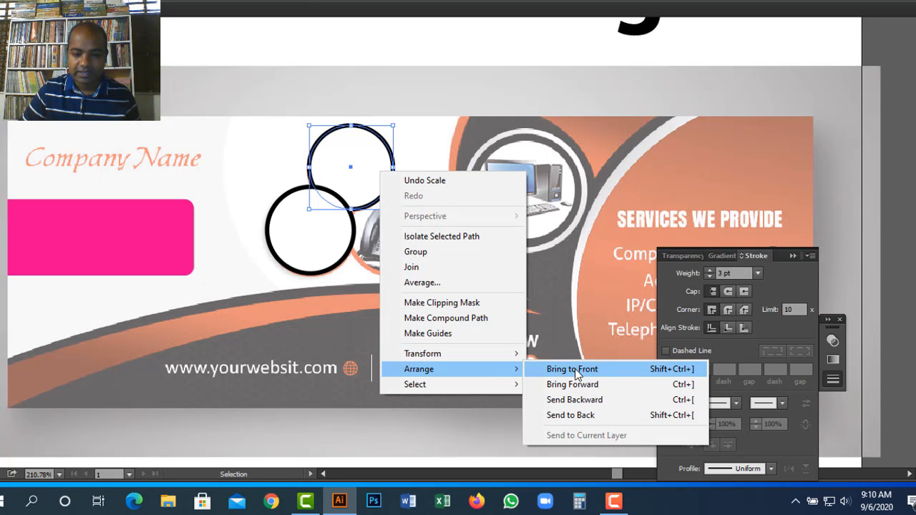
click(589, 377)
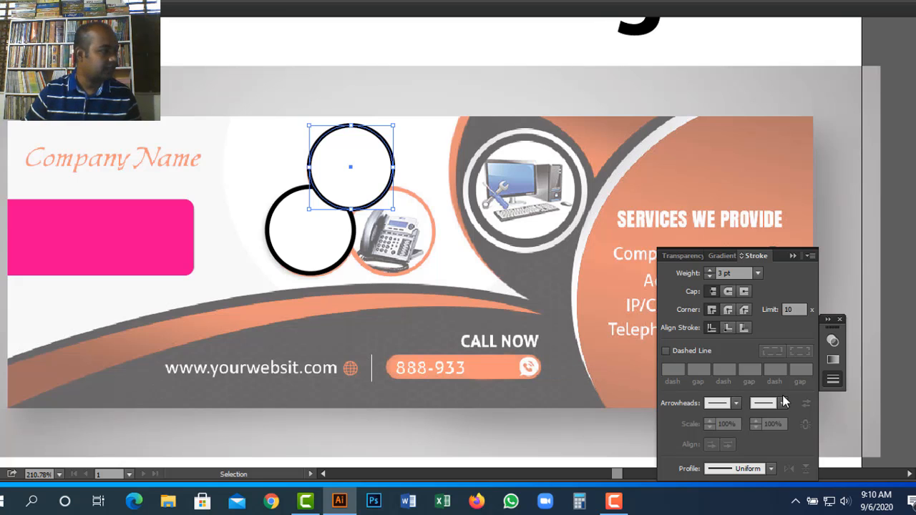
click(250, 230)
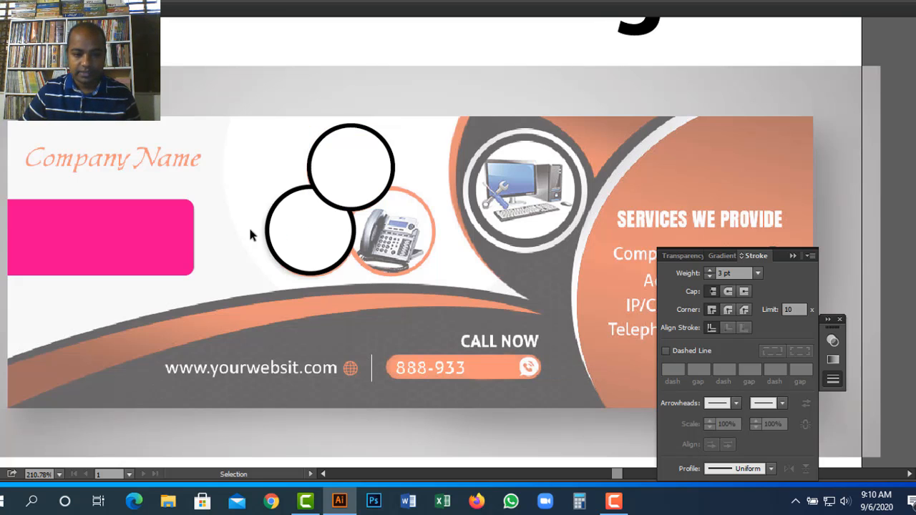
- Duplicate the camera circle horizontally onto the template's telephone circle, then deselect the copy
click(312, 240)
click(310, 236)
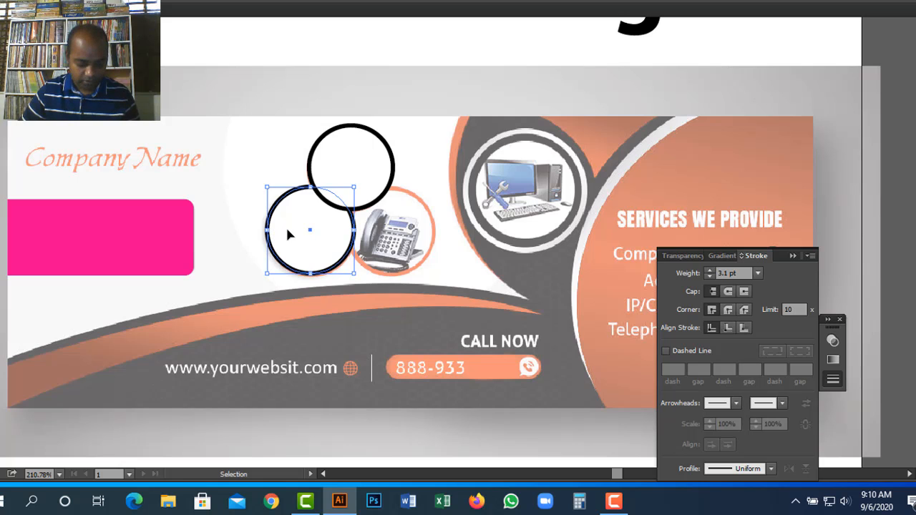
drag(287, 230, 367, 246)
click(517, 292)
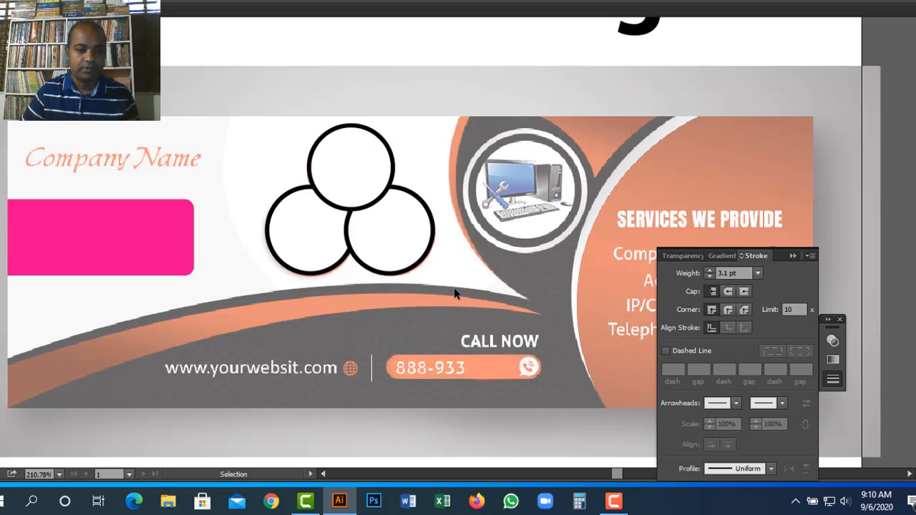
drag(453, 287, 260, 115)
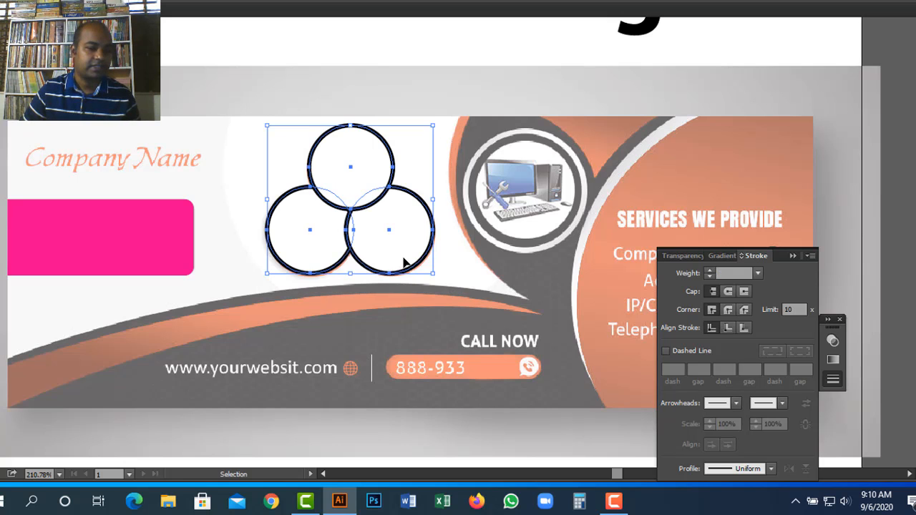
drag(407, 260, 251, 175)
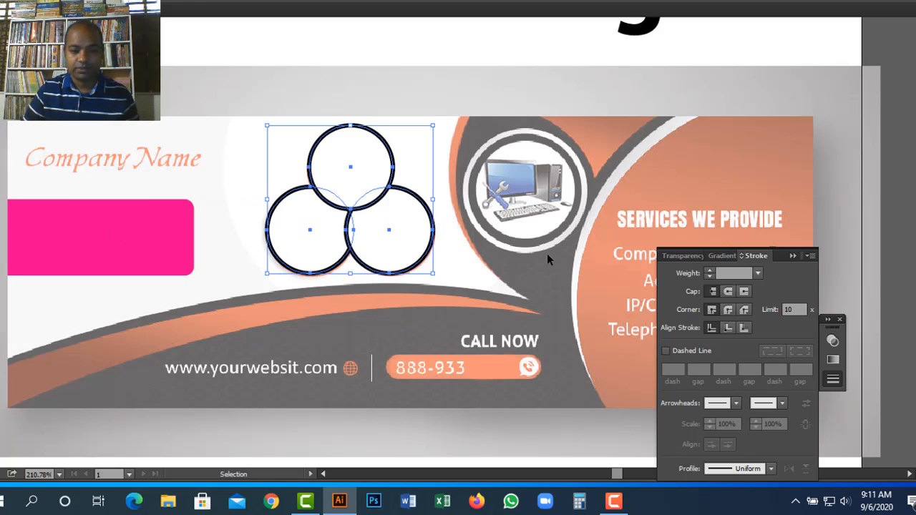
key(ctrl+shift+a)
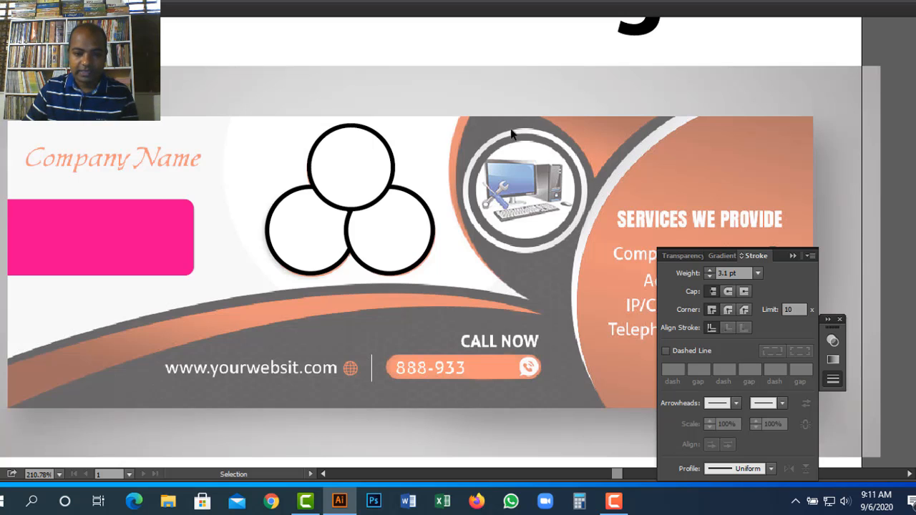
- Draw a circle over the template's computer image circle, then move and resize it to roughly match the inner disc
key(l)
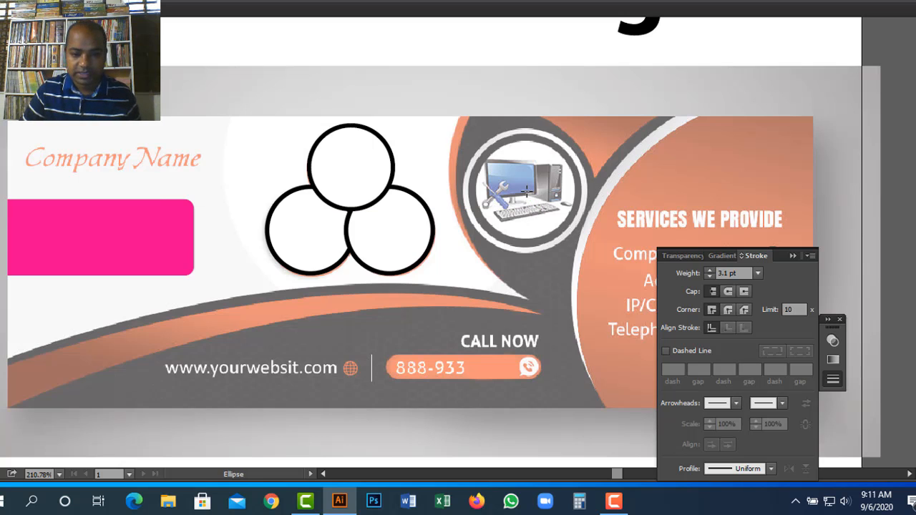
drag(525, 187, 544, 239)
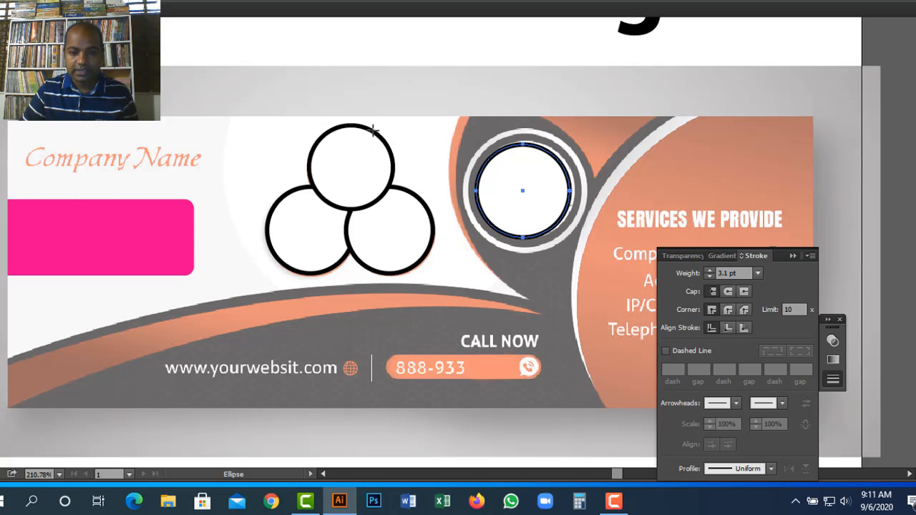
key(z)
drag(740, 300, 684, 255)
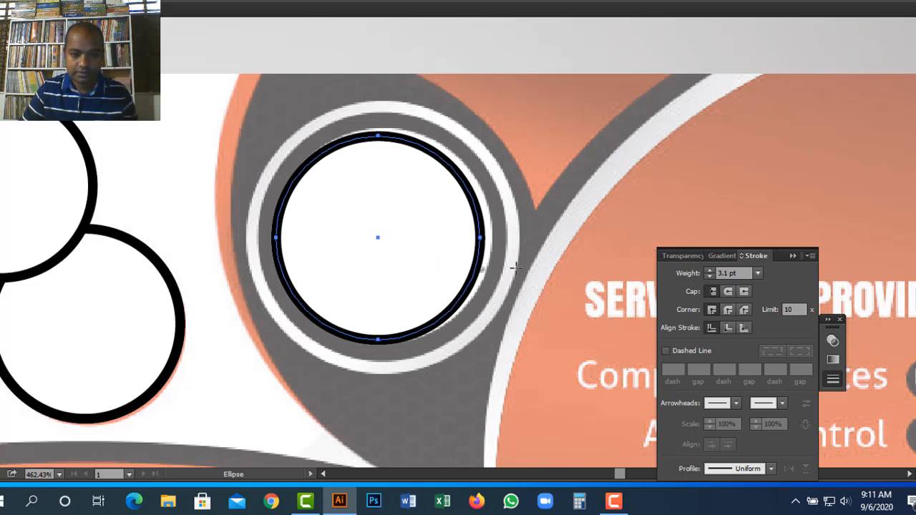
key(v)
drag(401, 219, 411, 214)
mouse_move(492, 131)
mouse_down()
mouse_move(506, 129)
mouse_move(496, 127)
mouse_up()
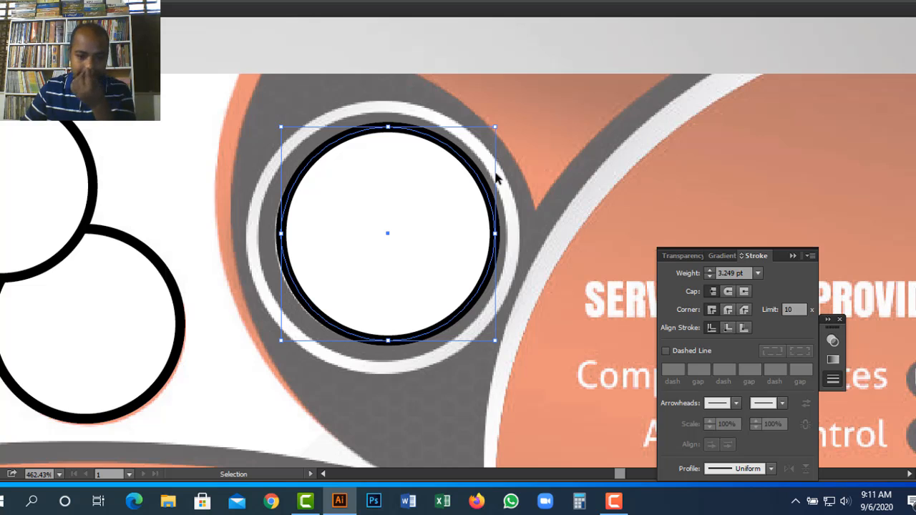
drag(495, 234, 491, 234)
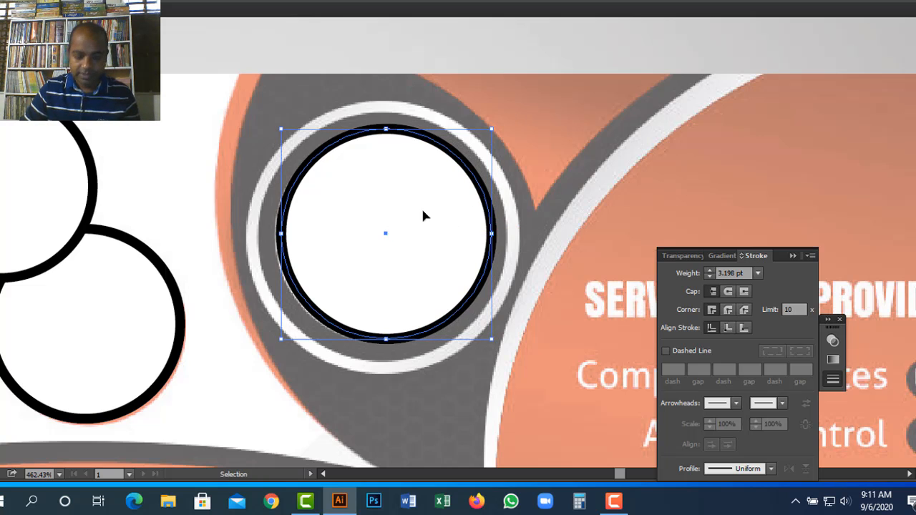
- Remove the black stroke from the computer circle, keeping its white fill
key(F6)
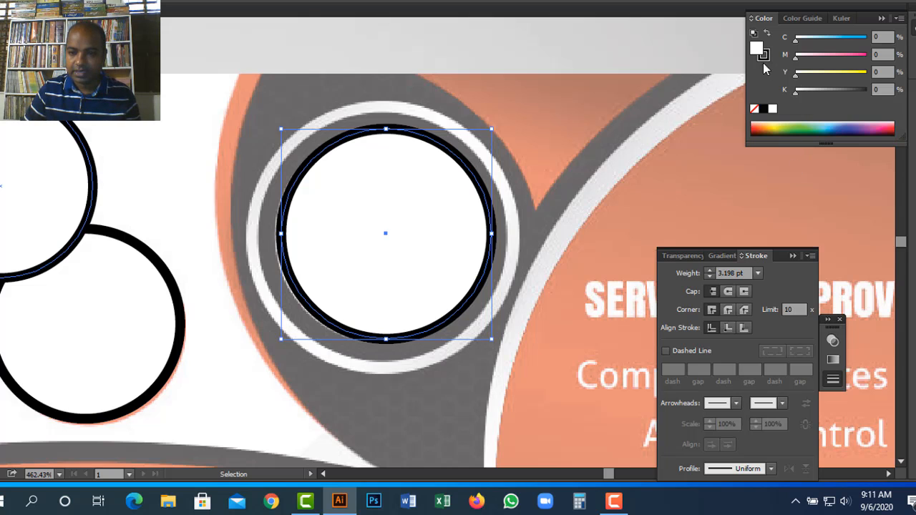
click(764, 59)
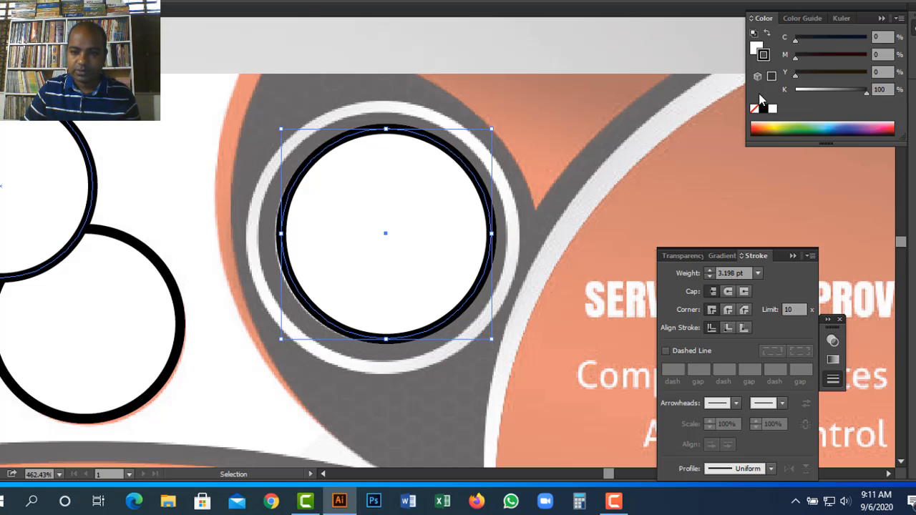
key(slash)
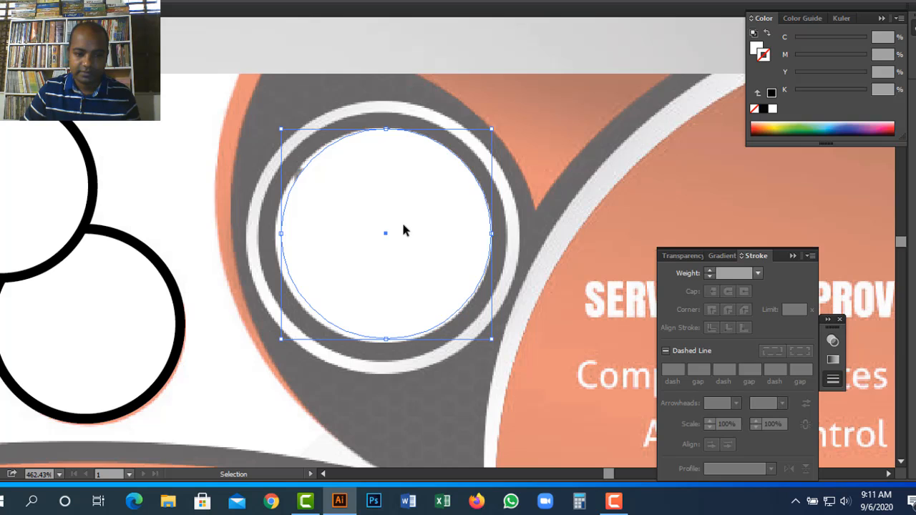
- Align the white circle with the template's inner disc and scale it up from its centre to the outer white ring's edge
drag(404, 222, 399, 222)
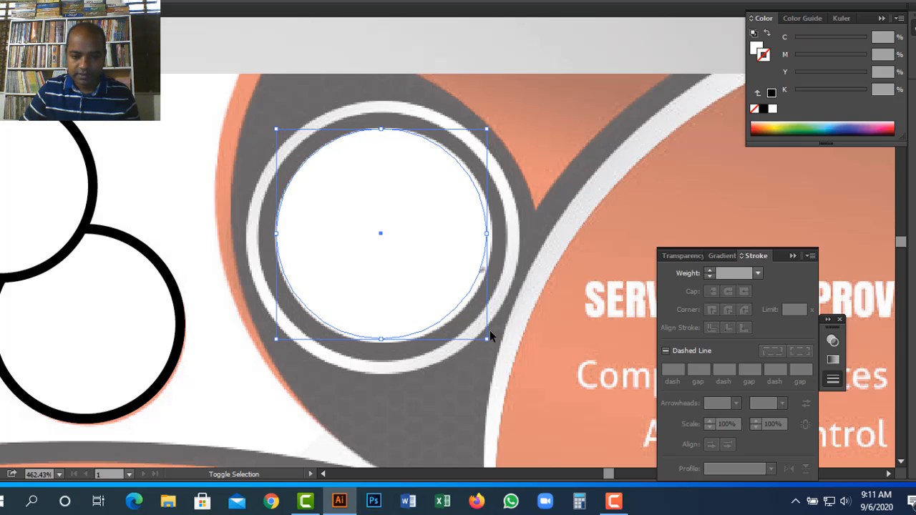
drag(487, 342, 494, 347)
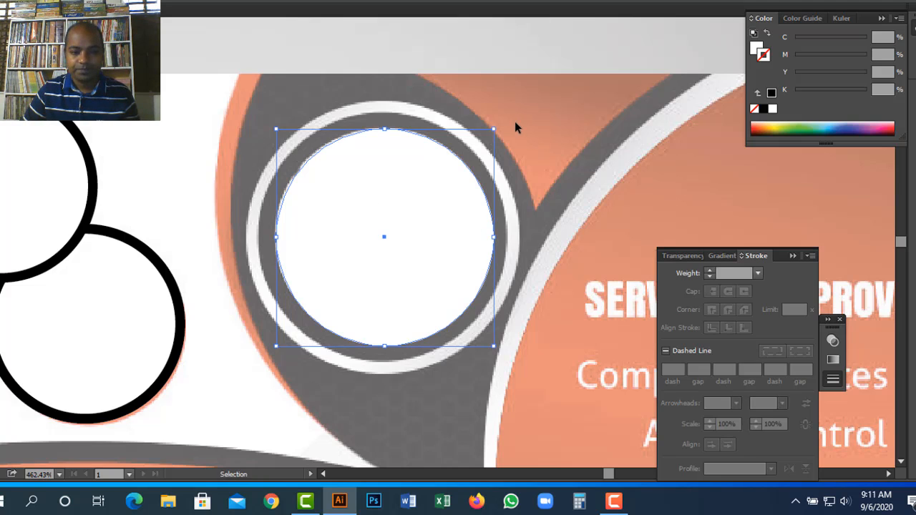
key(s)
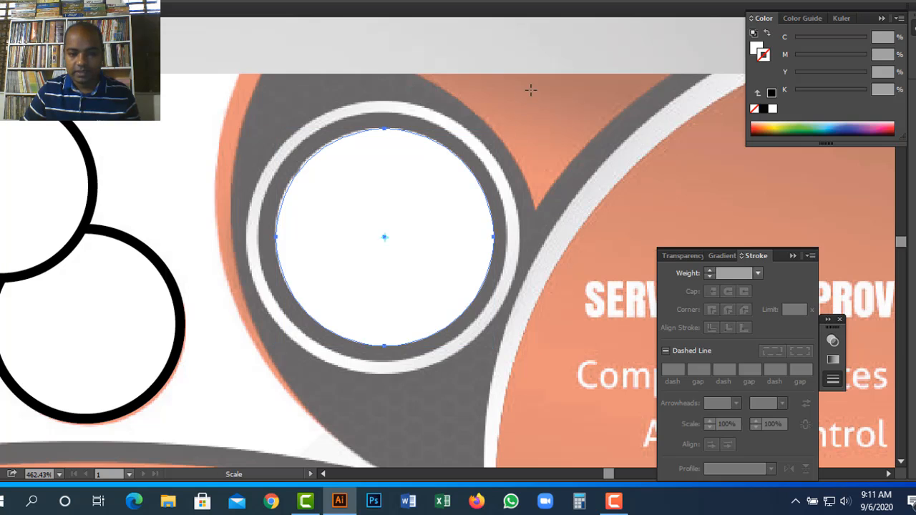
drag(530, 88, 571, 52)
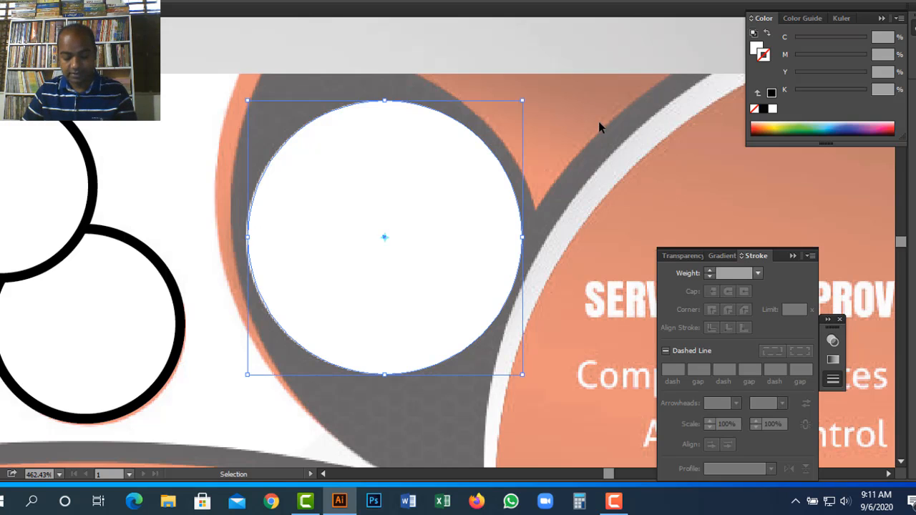
- In outline view, scale a concentric copy down about 91% to the white ring's inner edge and fill it with 100% black
key(ctrl+y)
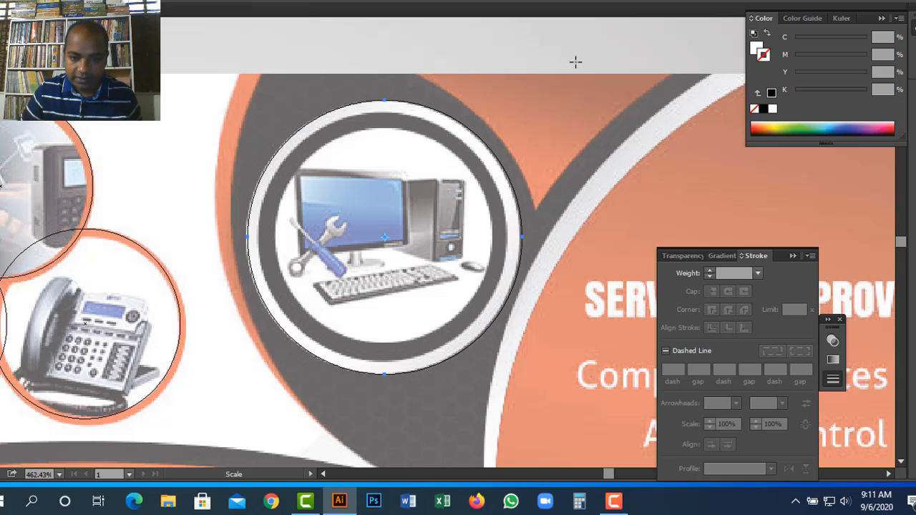
drag(575, 62, 561, 82)
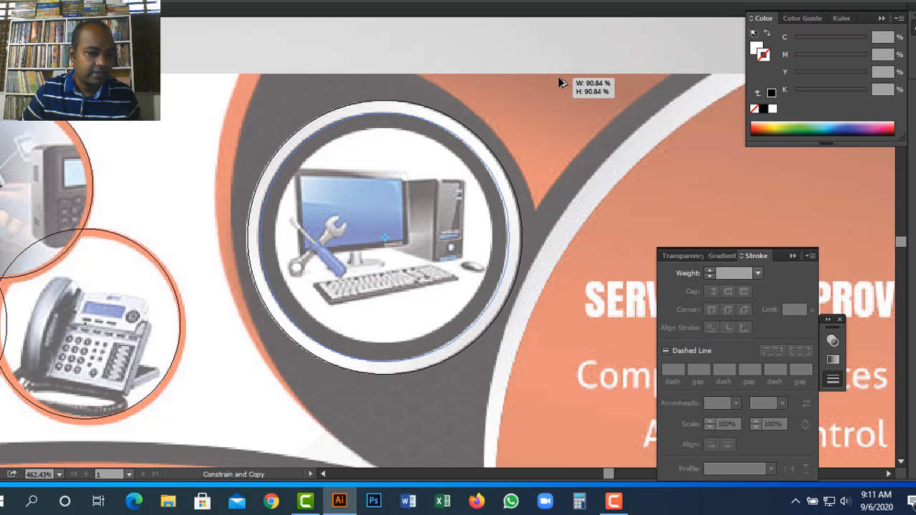
drag(559, 77, 558, 77)
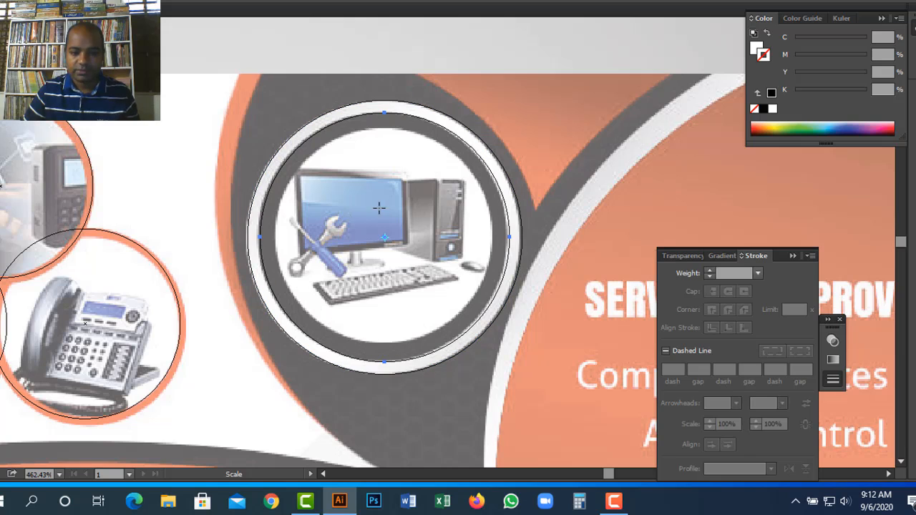
drag(796, 91, 887, 96)
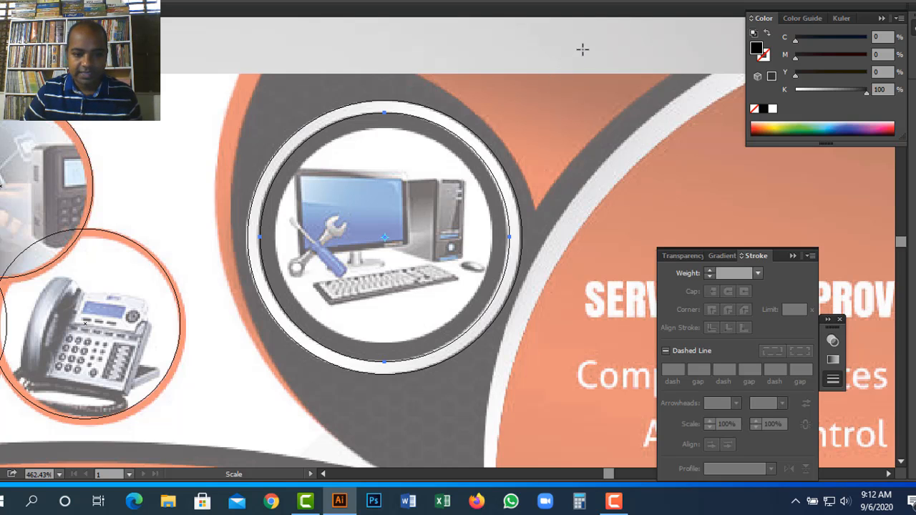
- Scale a concentric copy of the black circle down to the template's inner disc, fill it white and return to preview
drag(582, 49, 555, 73)
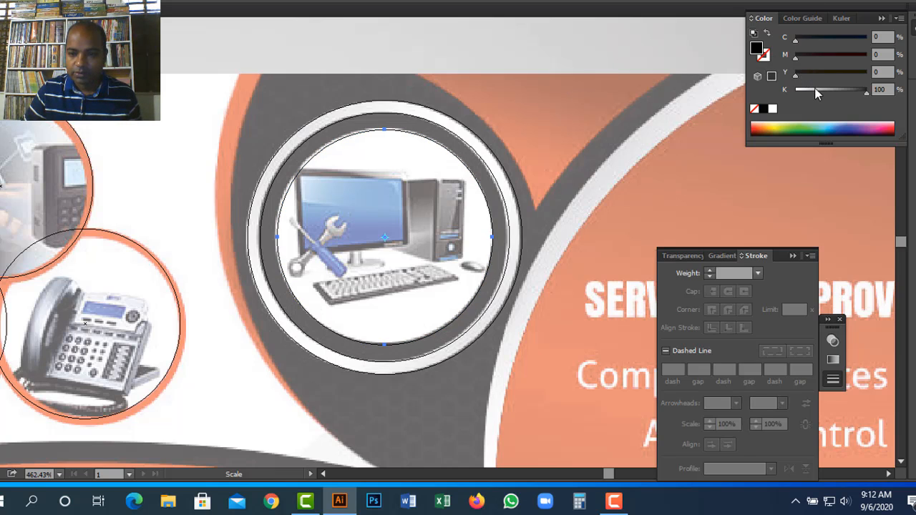
drag(813, 93, 762, 94)
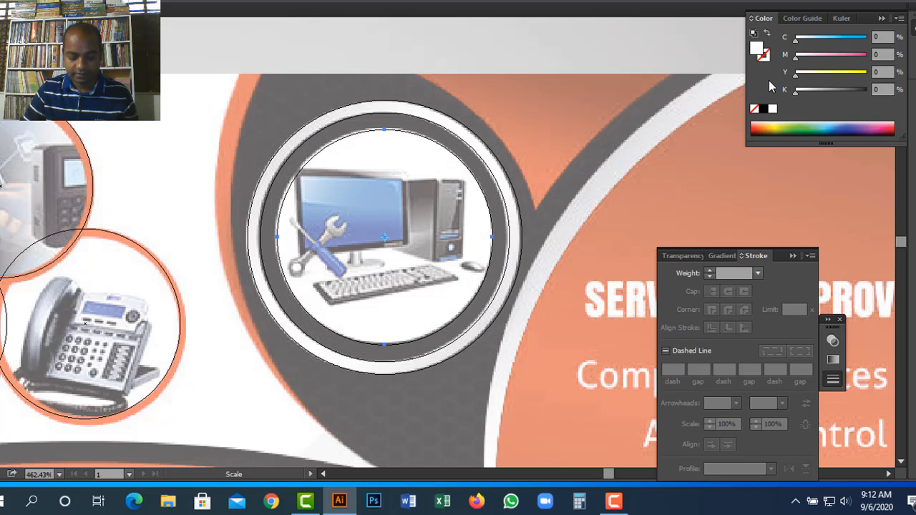
key(ctrl+y)
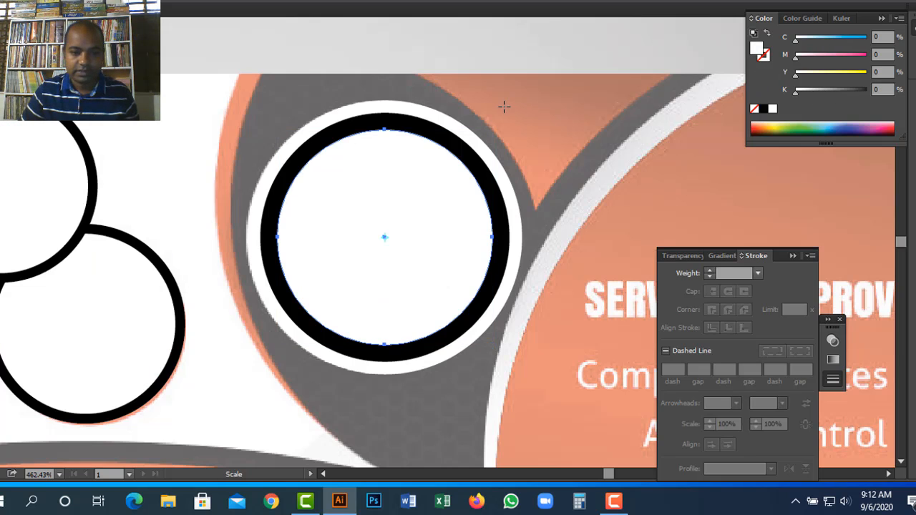
- Select the three concentric computer circles, check their outlines against the template in outline view, then return to preview and deselect them
ctrl+click(467, 125)
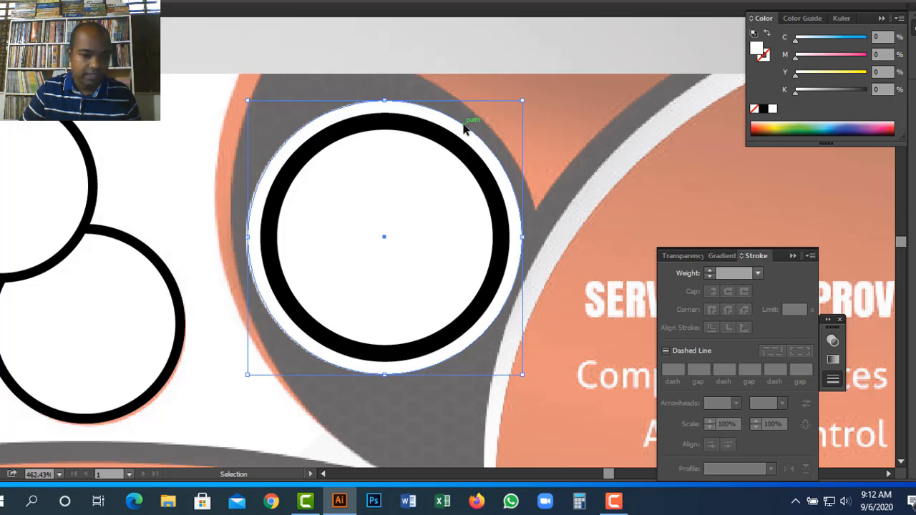
ctrl+click(440, 142)
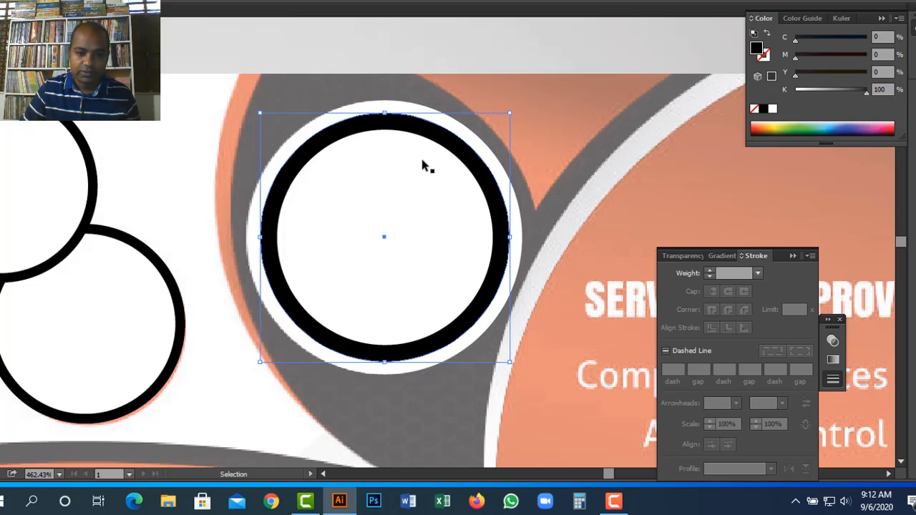
ctrl+click(421, 168)
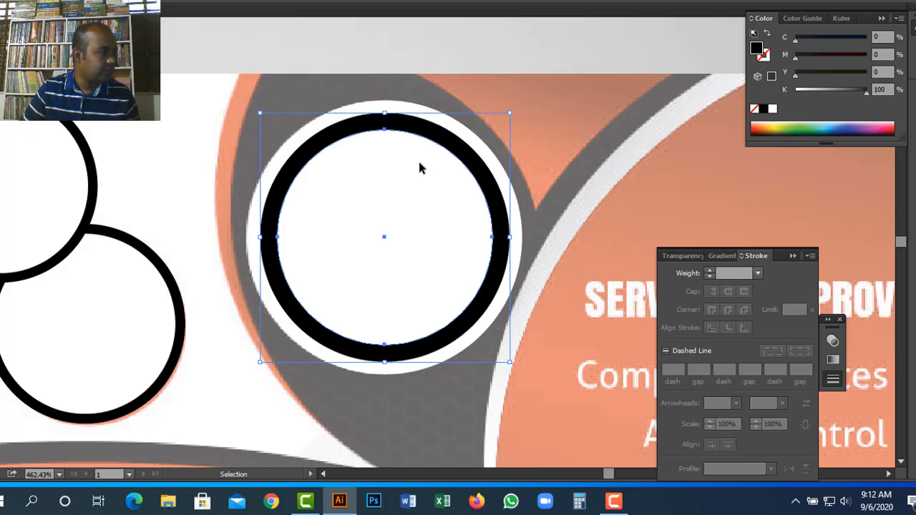
click(447, 210)
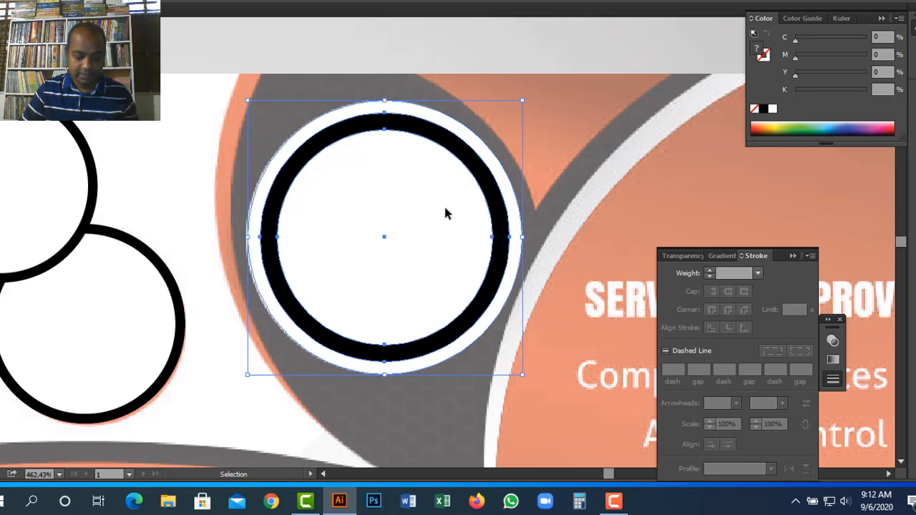
key(a)
key(ctrl+y)
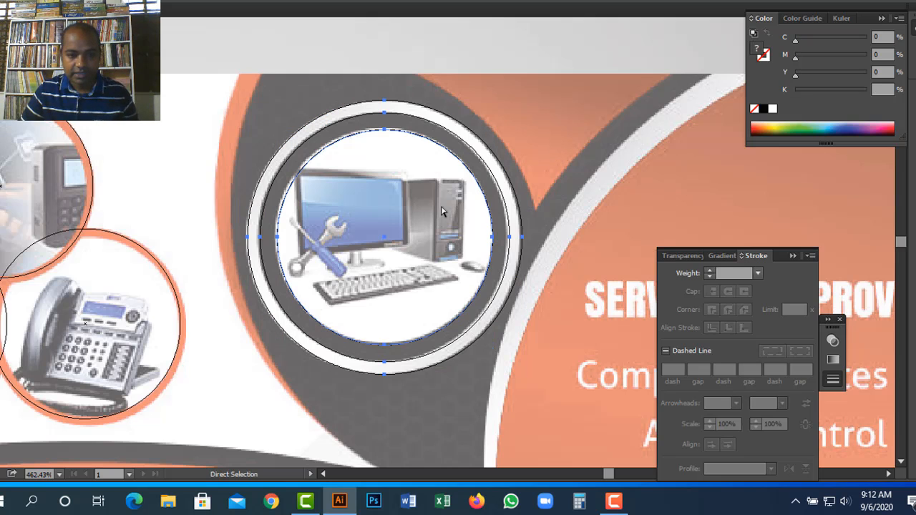
key(v)
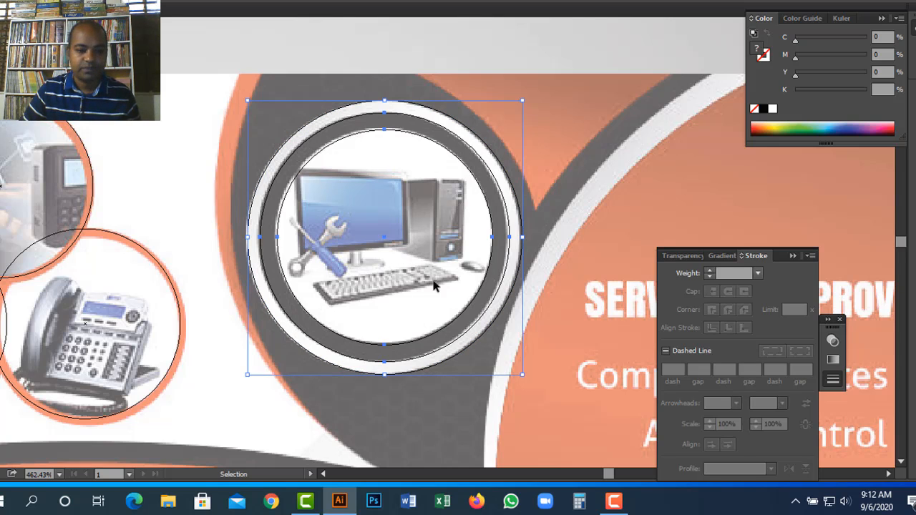
key(a)
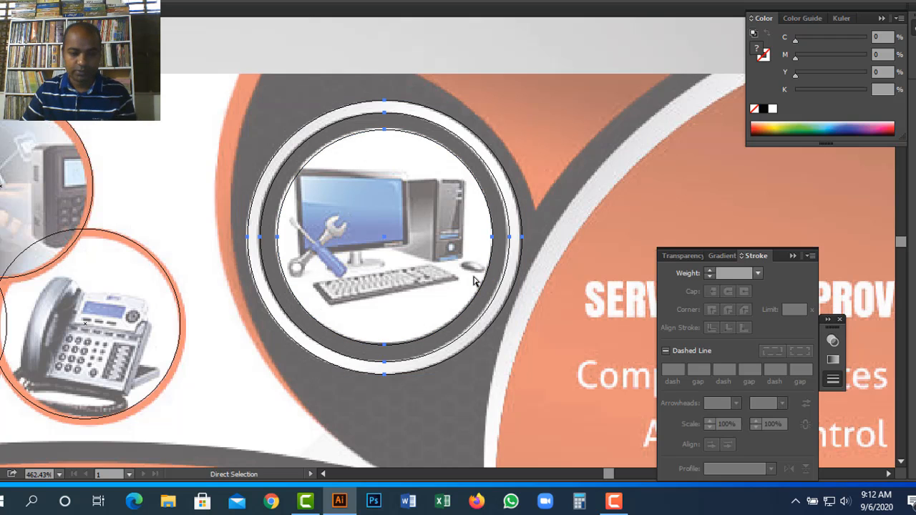
key(ctrl+y)
key(ctrl+shift+a)
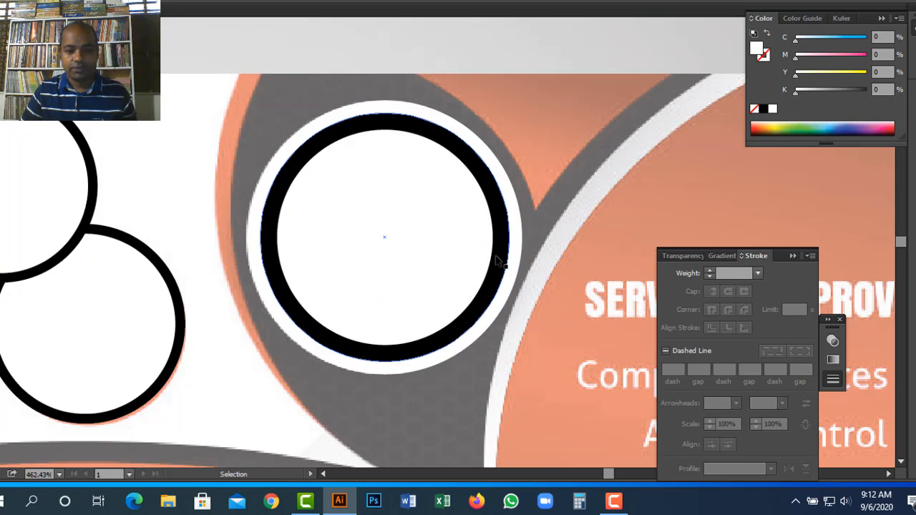
key(z)
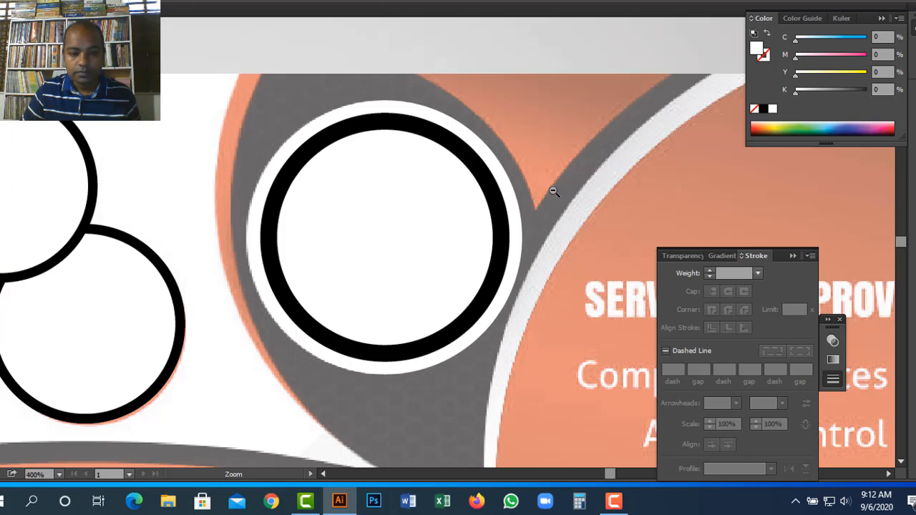
alt+click(555, 192)
alt+click(491, 231)
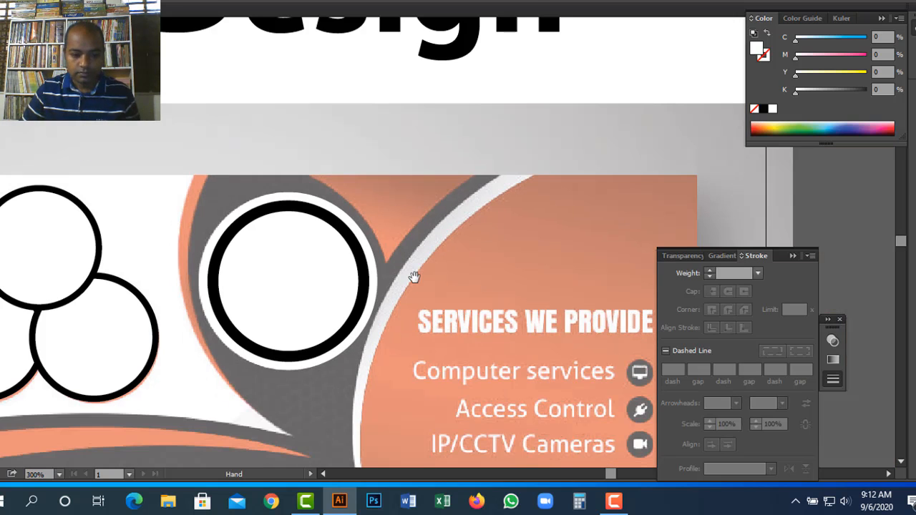
drag(415, 274, 426, 192)
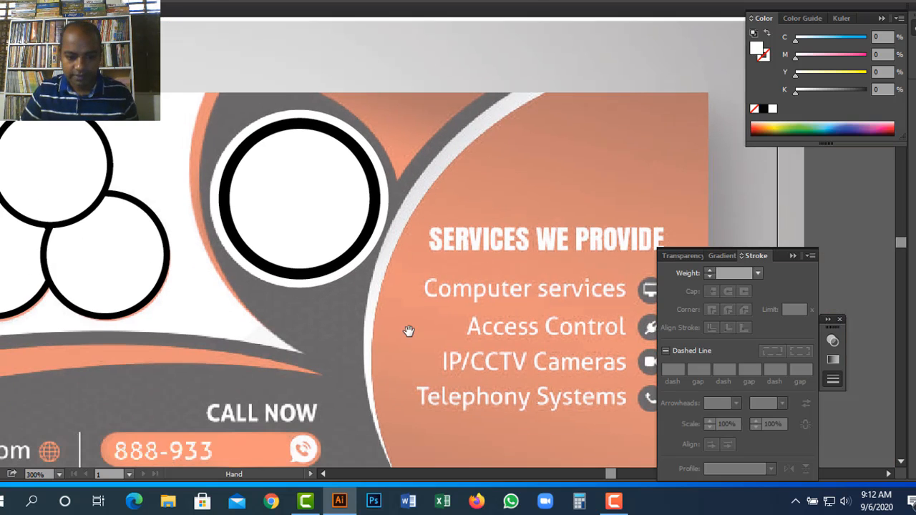
drag(409, 332, 381, 236)
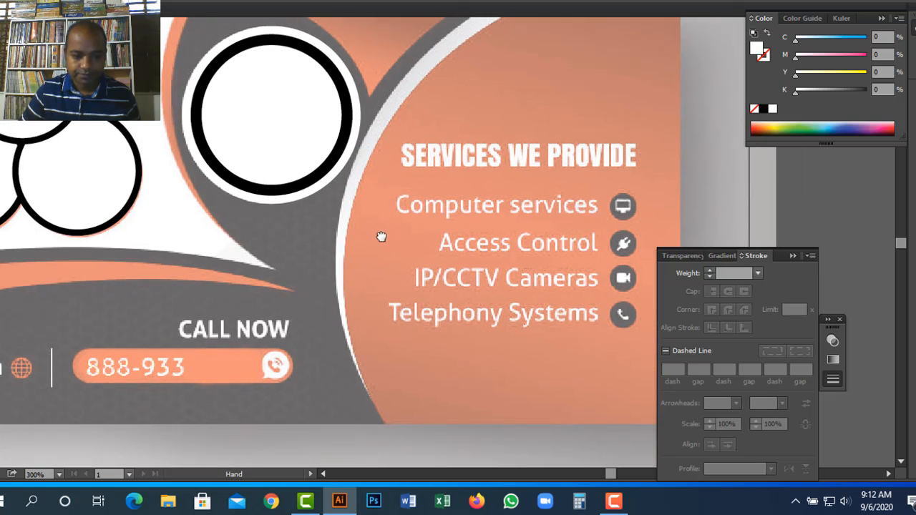
ctrl+alt+click(443, 192)
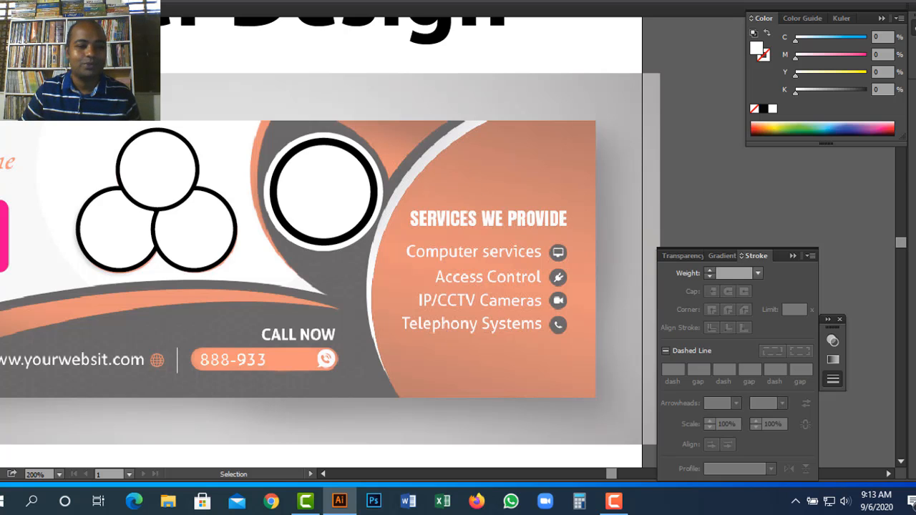
- Try to trace the services panel's curved left edge with the Pen tool and bend its handle to match the template
key(Tab)
key(p)
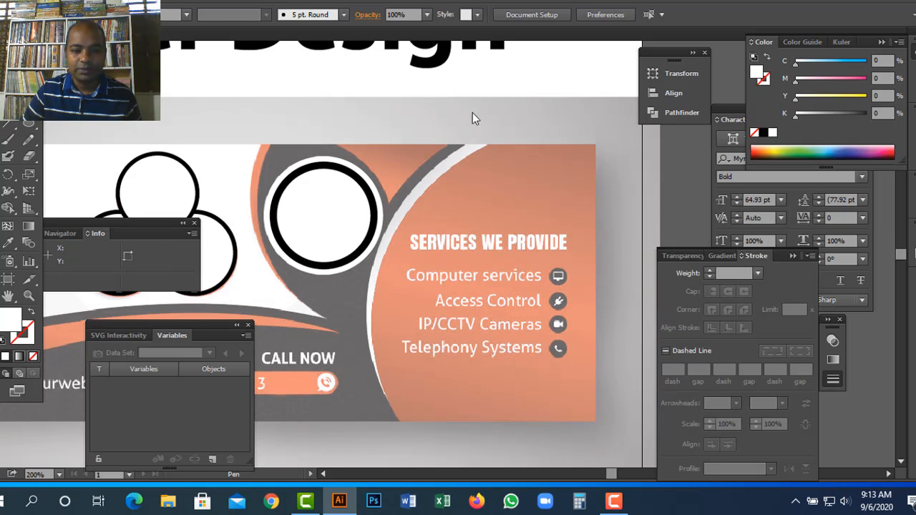
key(Tab)
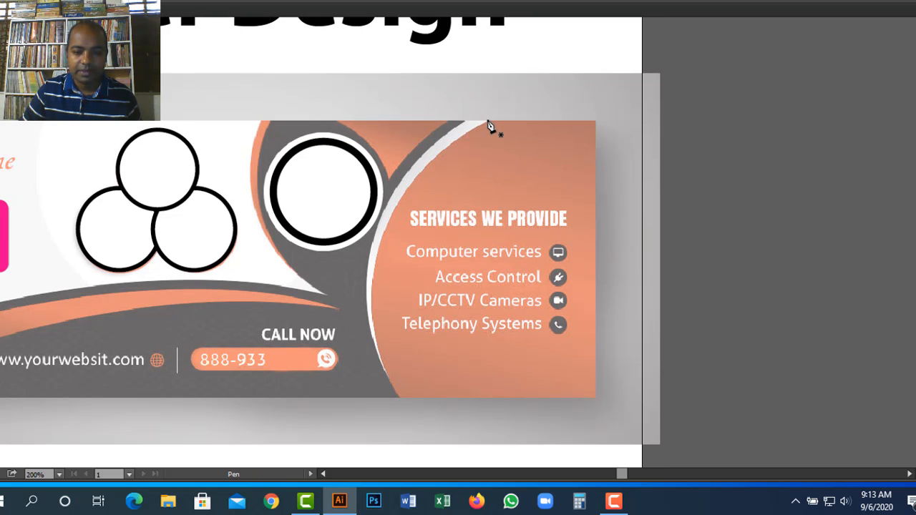
click(488, 121)
drag(401, 397, 445, 464)
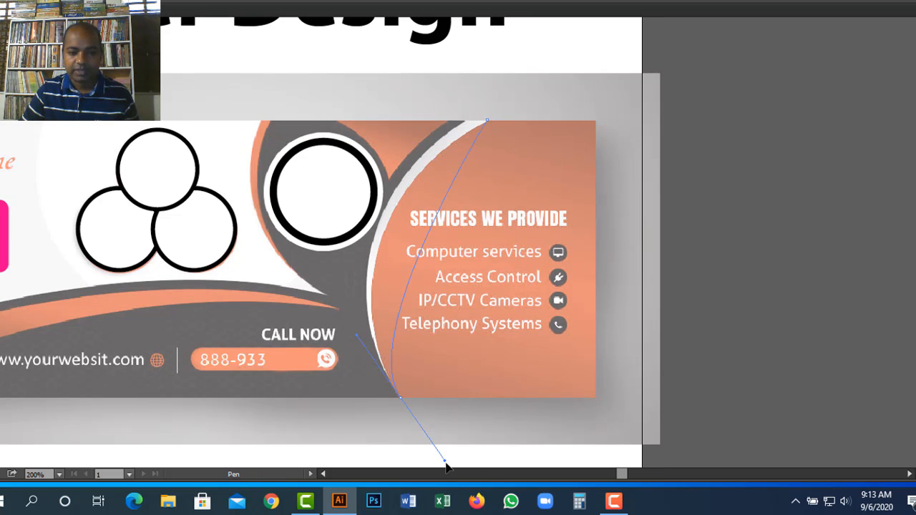
click(444, 464)
key(v)
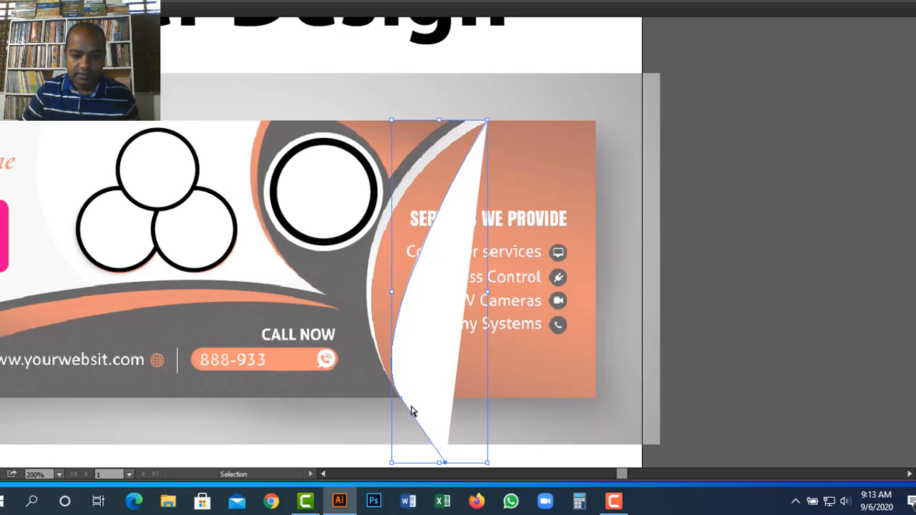
key(ctrl+z)
key(a)
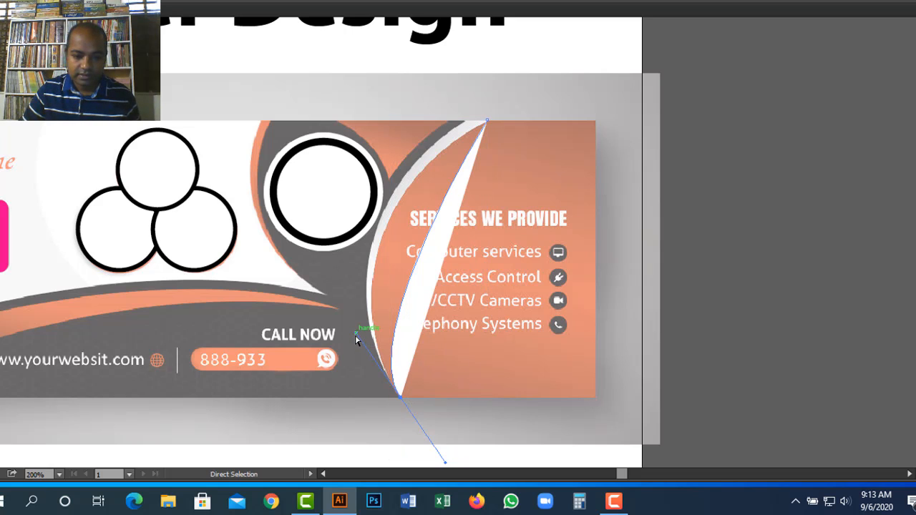
drag(356, 339, 302, 221)
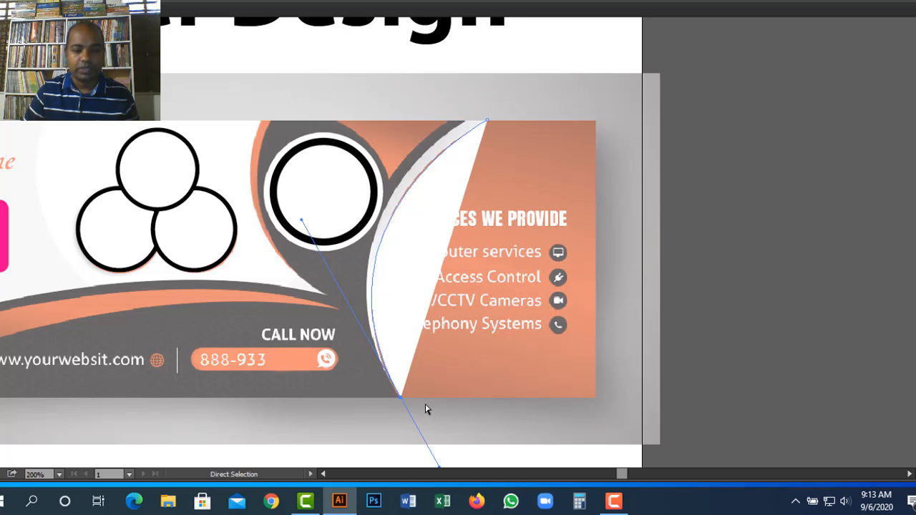
key(ctrl+z)
key(ctrl+z)
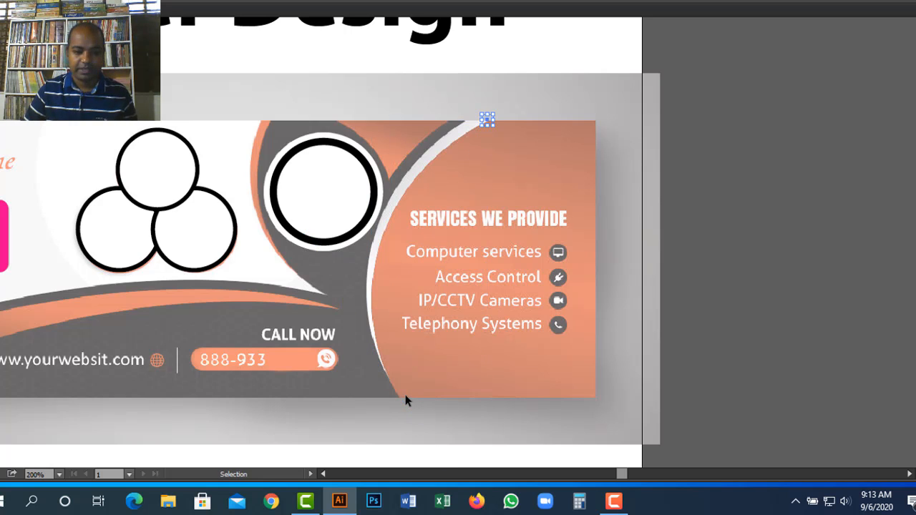
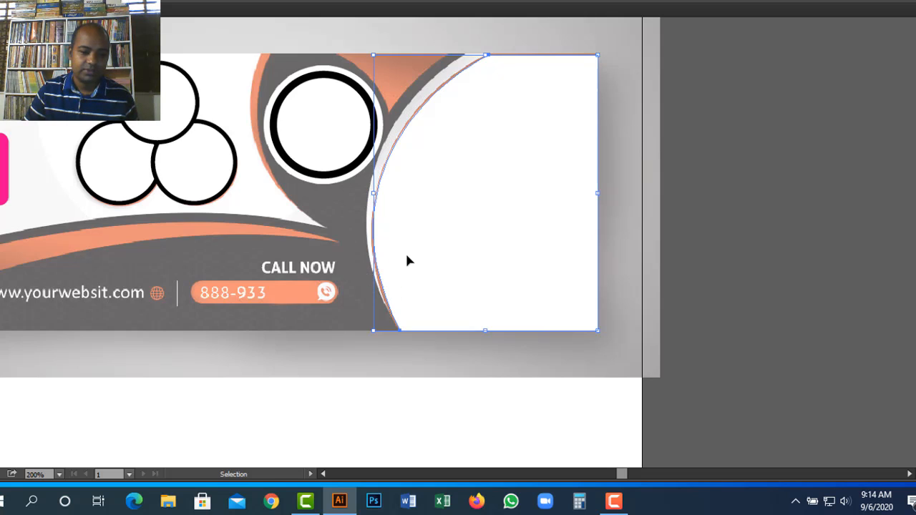
- Try to place a copy of the white services panel shape slightly to the left of the original
click(407, 261)
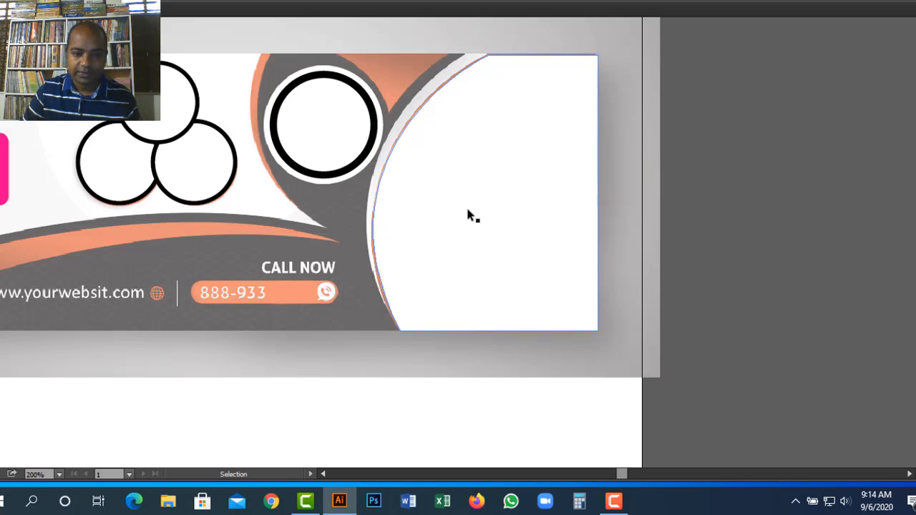
drag(465, 213, 451, 211)
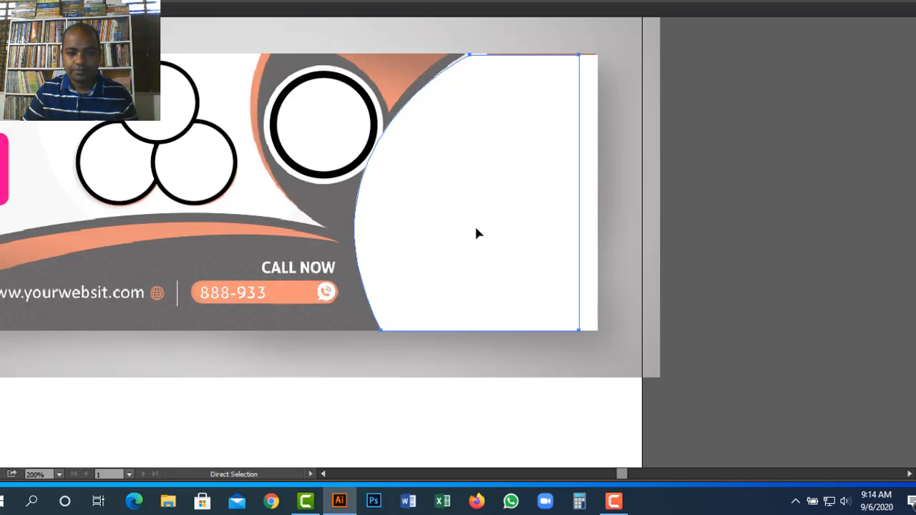
key(ctrl+z)
- Place a copy of the white services panel shape slightly up and left of the original to form the white border band
drag(210, 53, 710, 335)
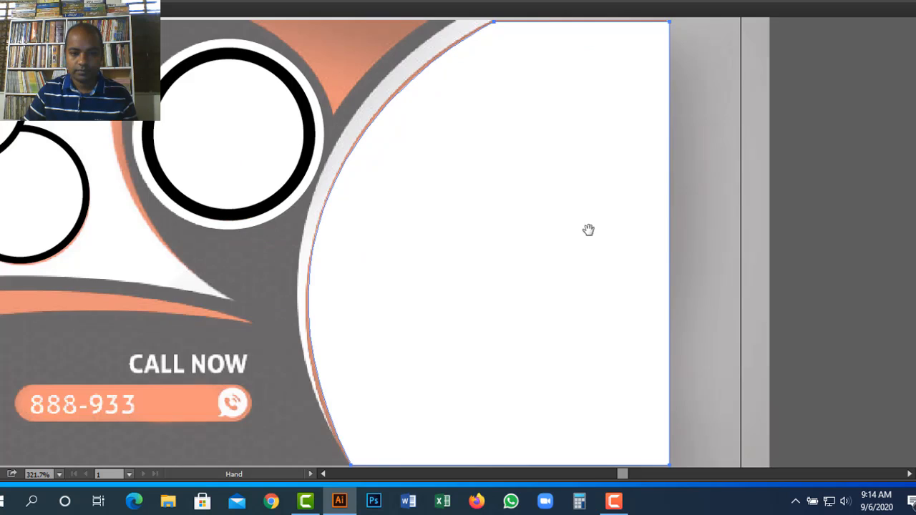
drag(575, 216, 558, 284)
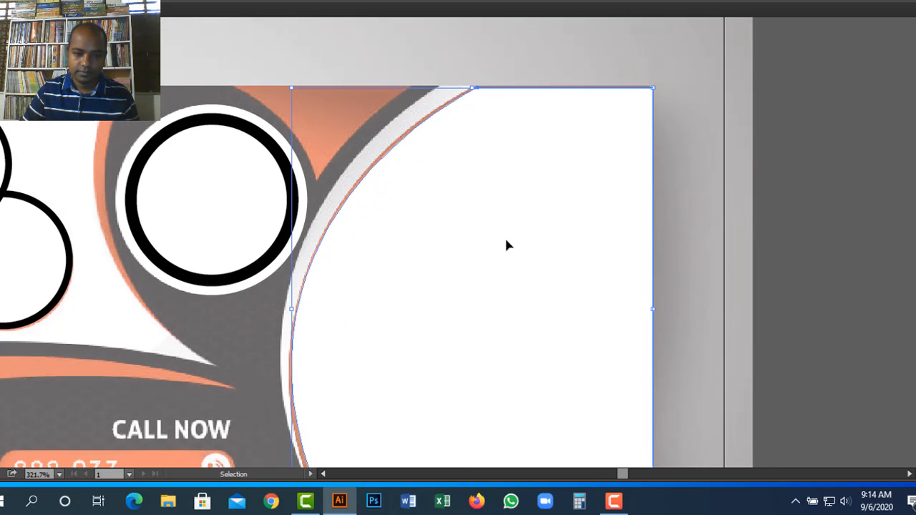
drag(511, 219, 501, 213)
drag(367, 339, 267, 174)
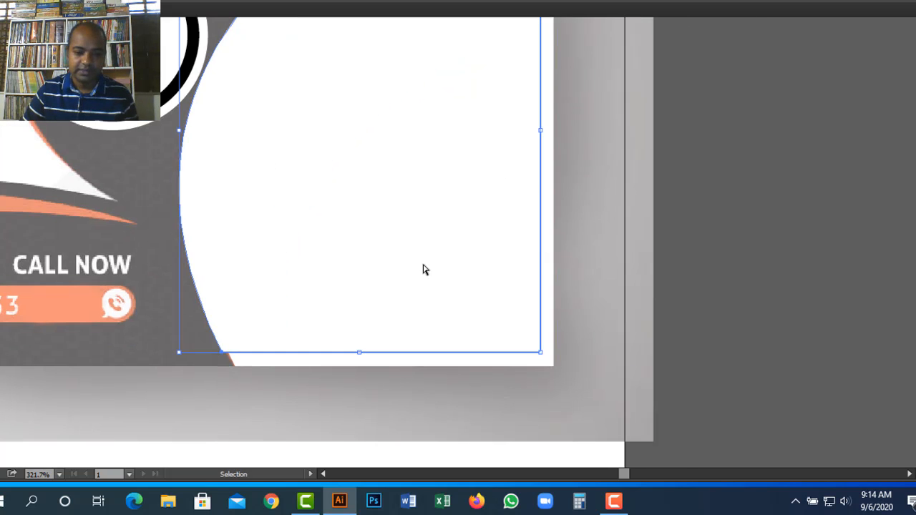
- Nudge the copied panel shape slightly further left towards the outer edge of the template's white band
key(a)
key(v)
key(a)
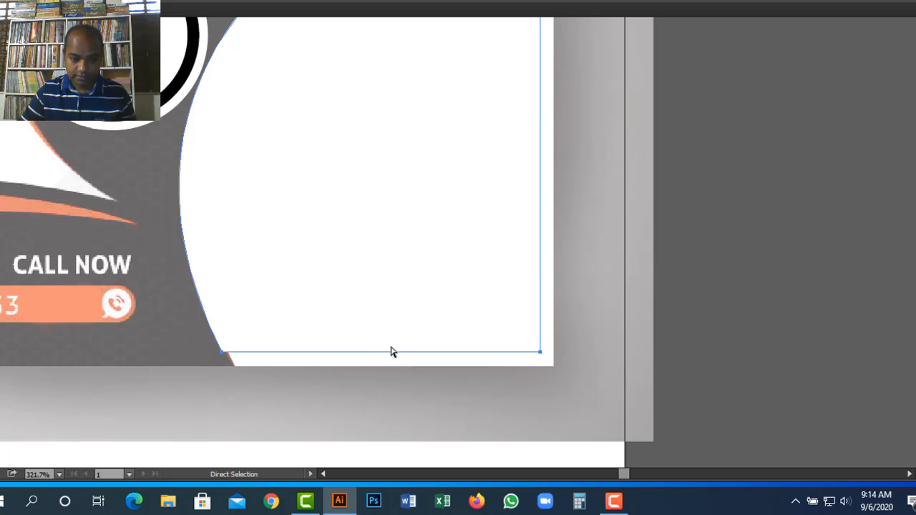
key(v)
click(348, 361)
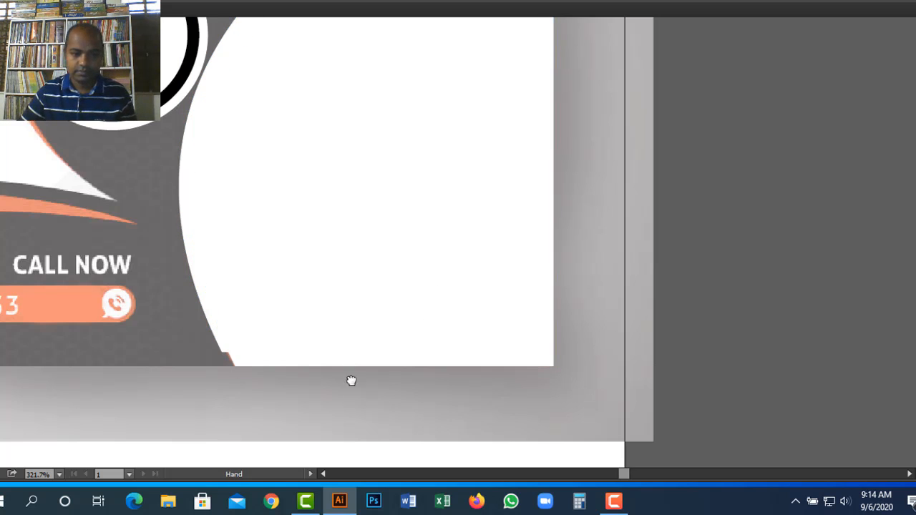
scroll(351, 380, up, 4)
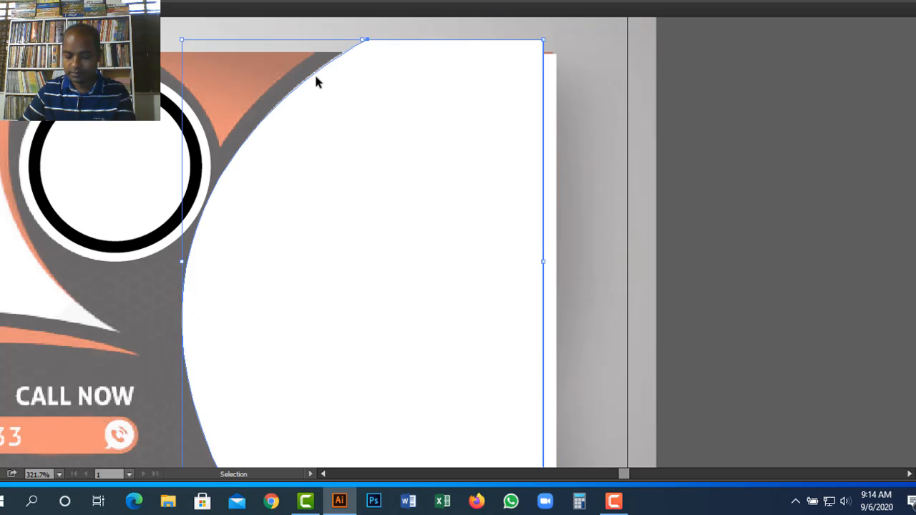
mouse_move(355, 95)
mouse_down()
mouse_move(346, 102)
mouse_move(323, 94)
mouse_move(342, 91)
mouse_up()
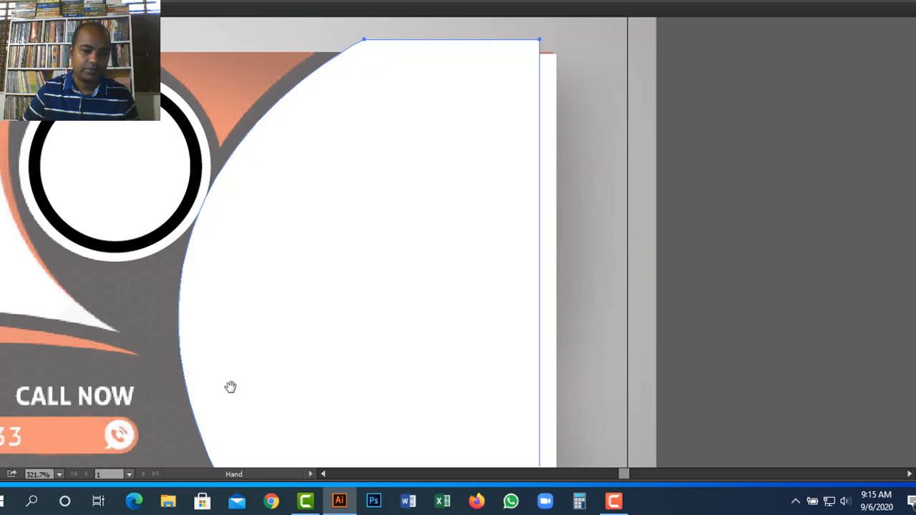
drag(231, 386, 205, 203)
key(v)
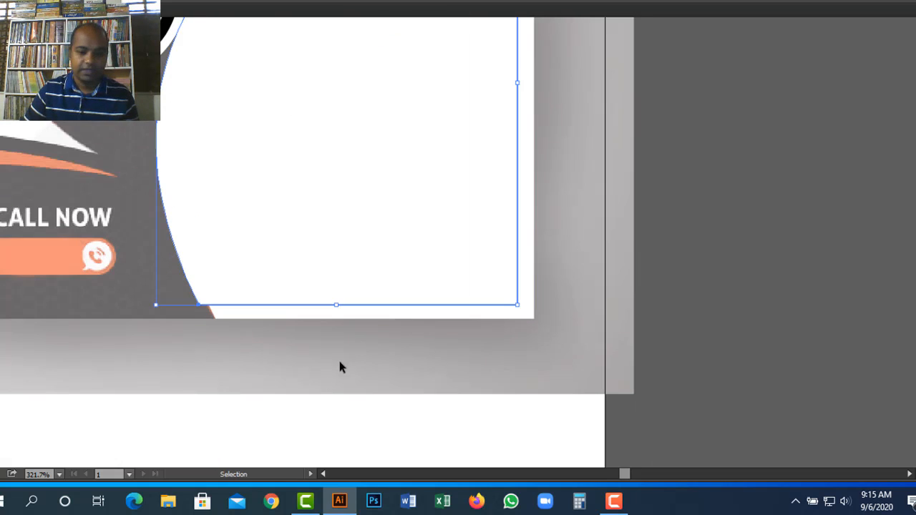
- Select the original services panel shape and fill it red with 100% magenta and 100% yellow
click(339, 319)
key(a)
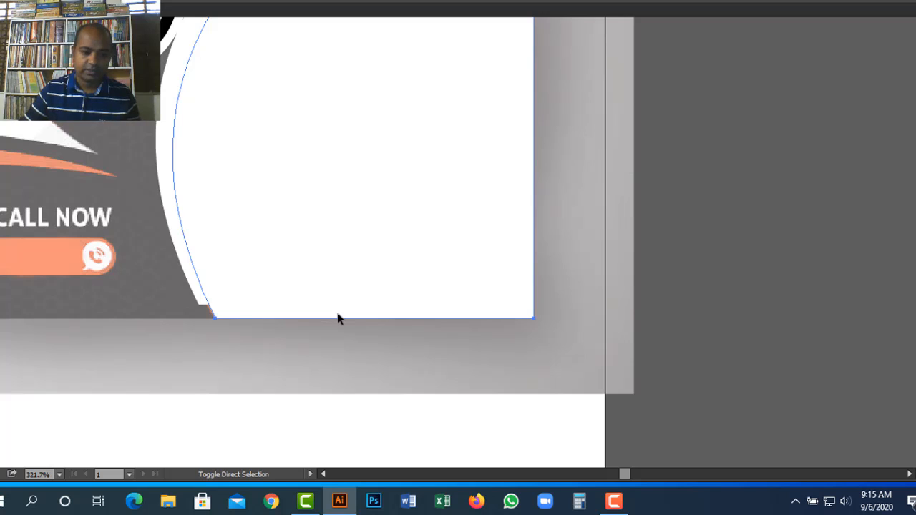
drag(342, 146, 333, 355)
key(v)
click(337, 122)
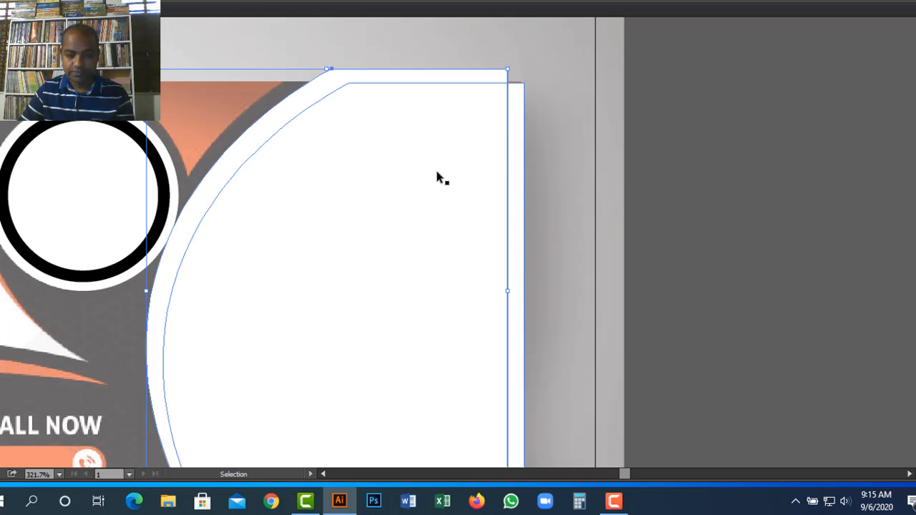
key(F6)
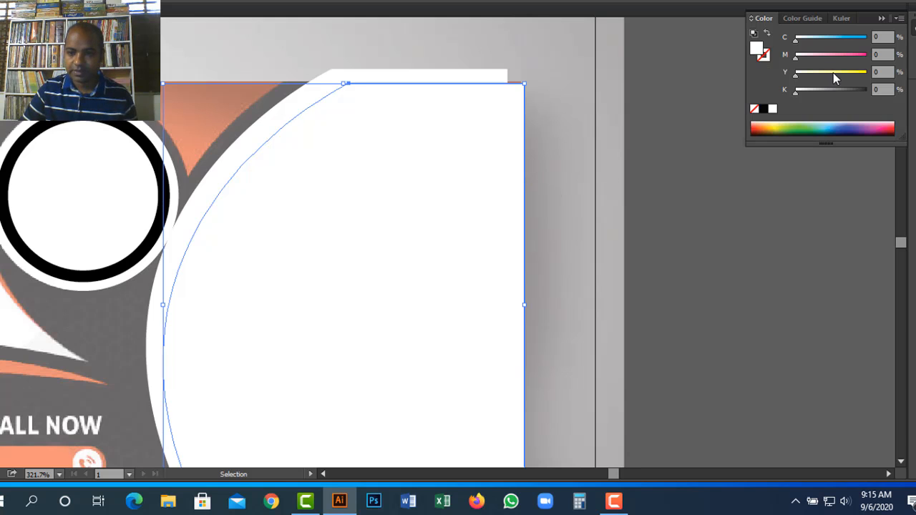
click(866, 72)
click(859, 57)
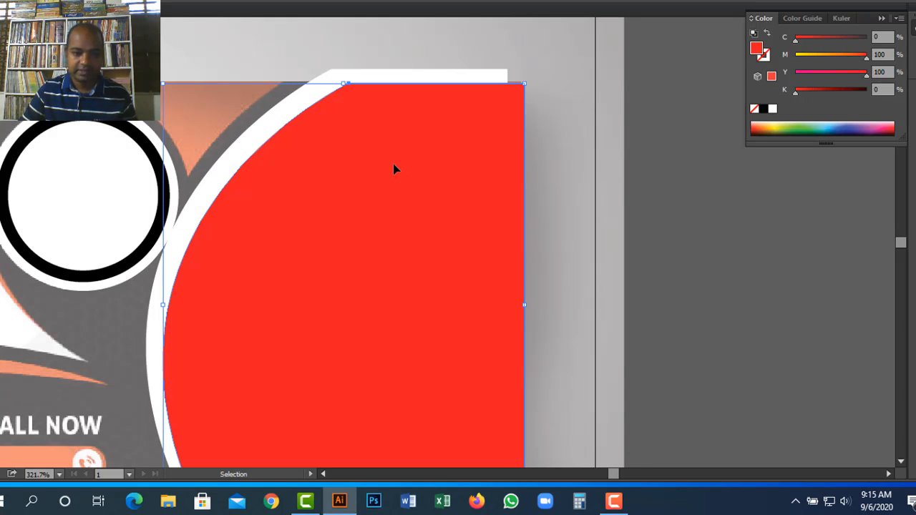
- Try to move the white band shape to the right behind the red services panel
ctrl+alt+click(387, 179)
drag(451, 241, 365, 69)
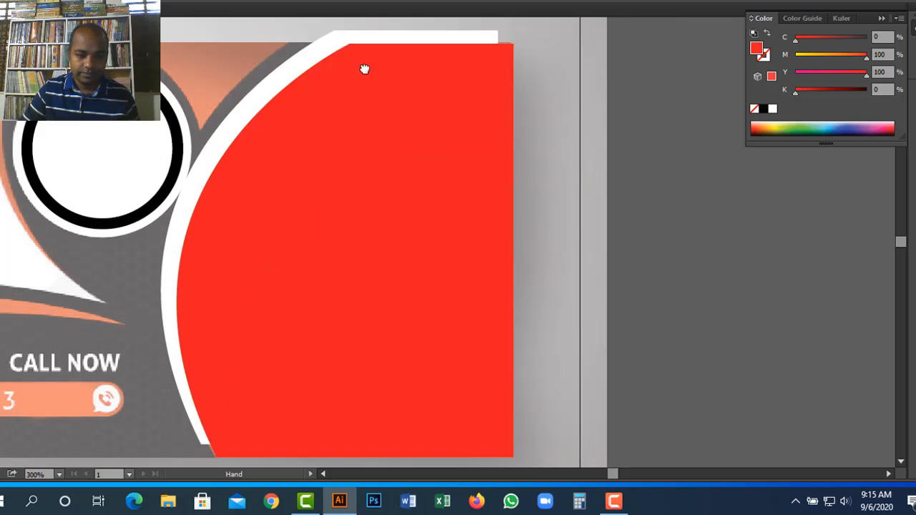
drag(309, 245, 340, 270)
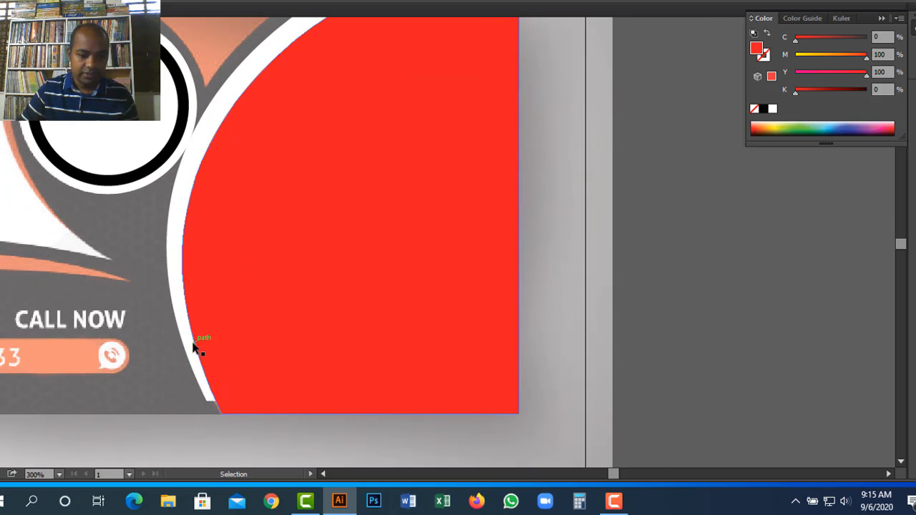
drag(193, 344, 289, 333)
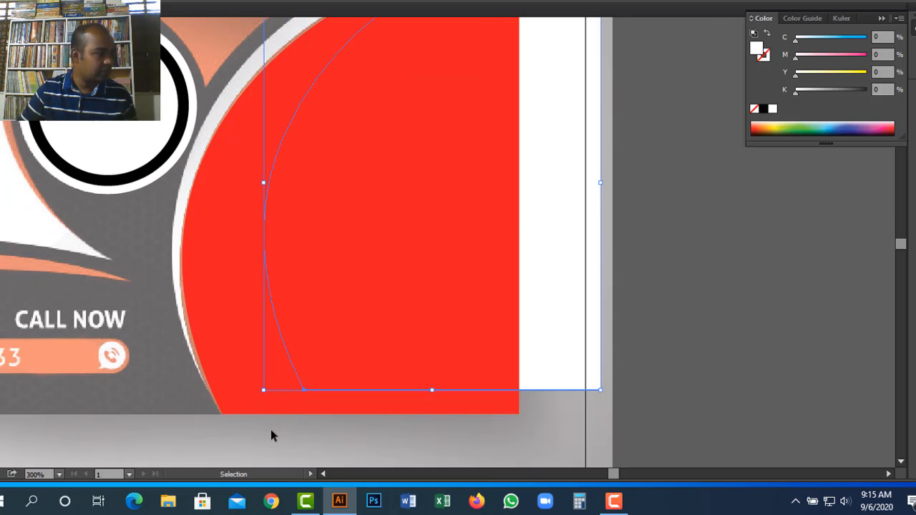
key(ctrl+z)
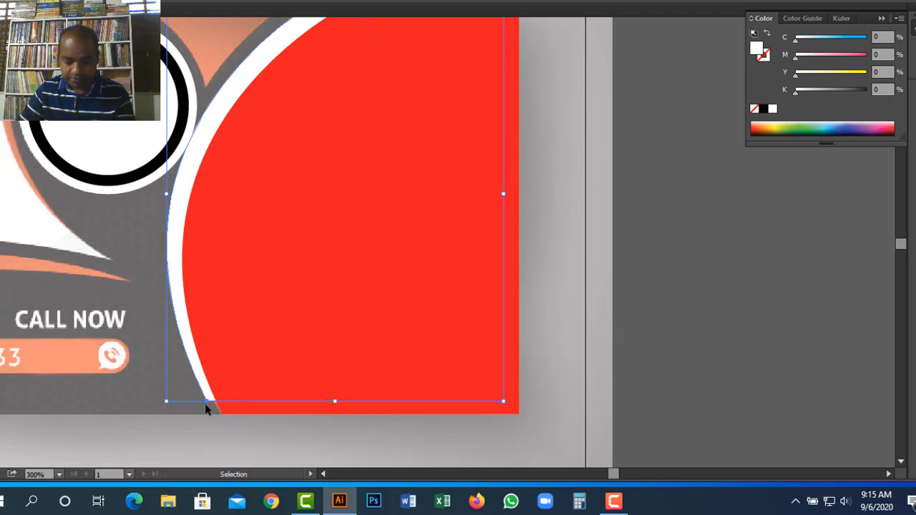
- Move the white band shape's lower-left anchor point right towards the red panel's bottom corner, then deselect the shape
key(p)
key(a)
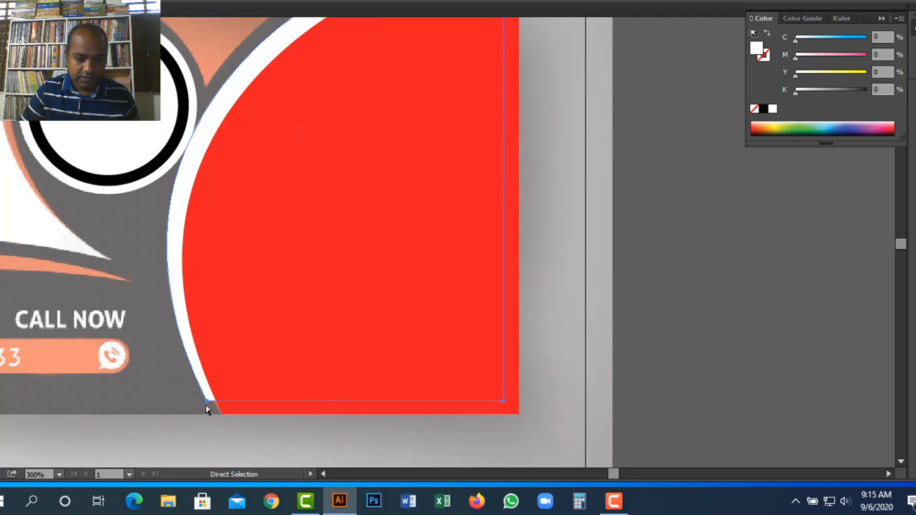
click(206, 406)
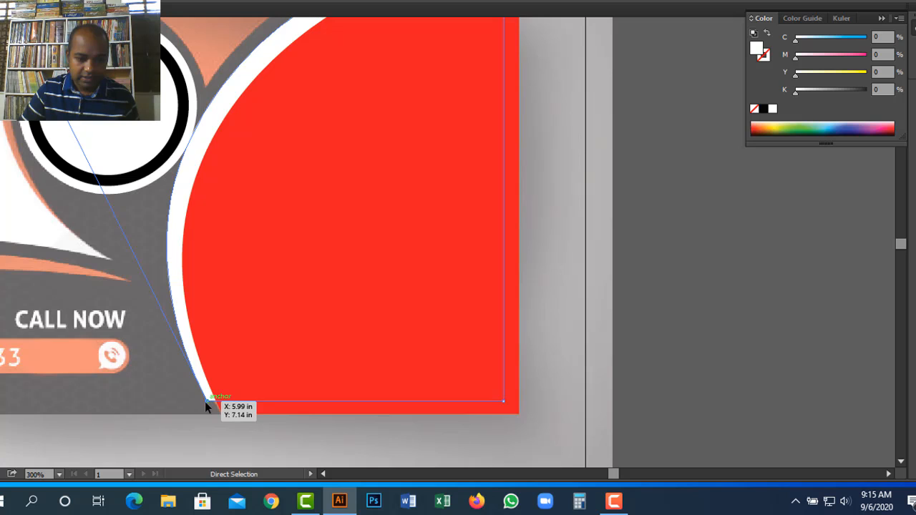
drag(205, 407, 219, 407)
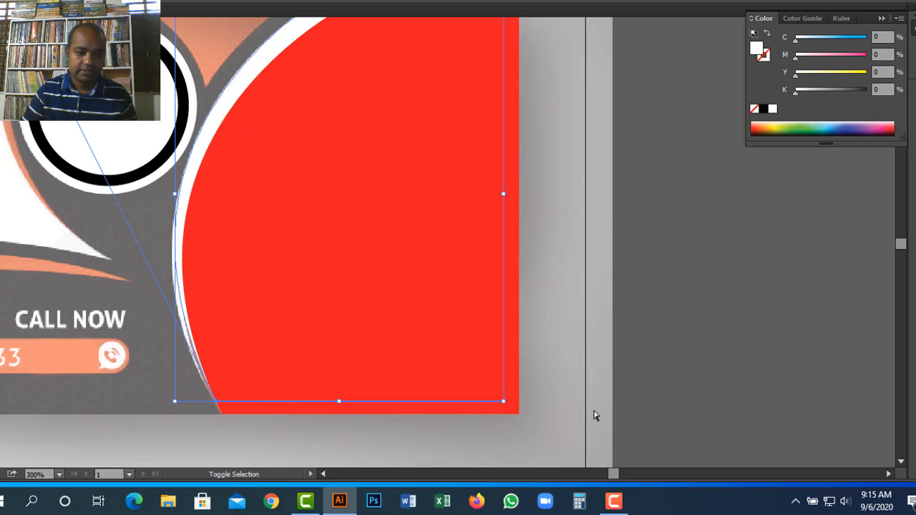
click(595, 415)
key(v)
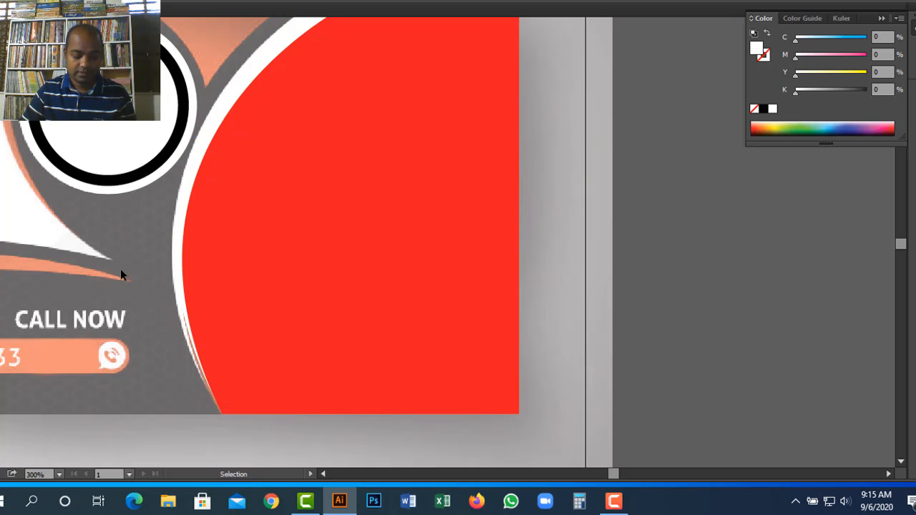
- In outline view, move the band's lower-left anchor onto the panel's bottom-left corner and adjust its handle to follow the template curve
key(a)
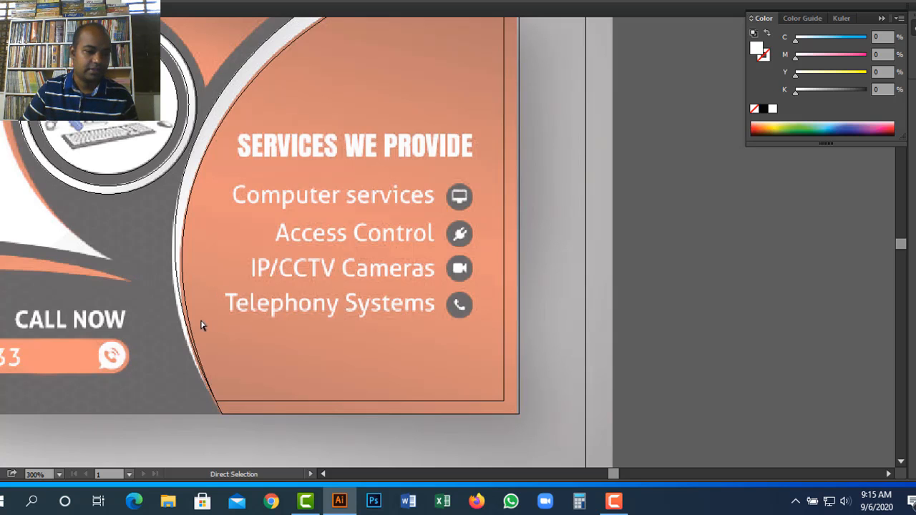
click(217, 406)
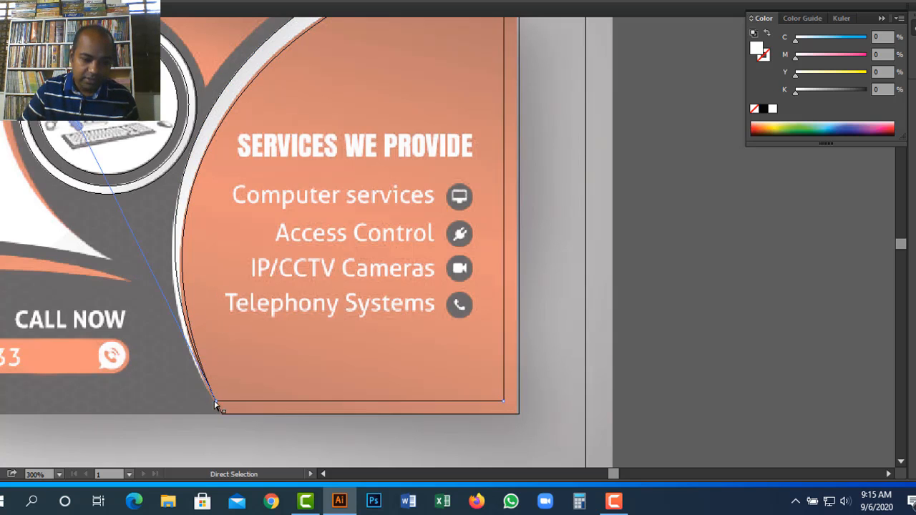
drag(219, 406, 222, 417)
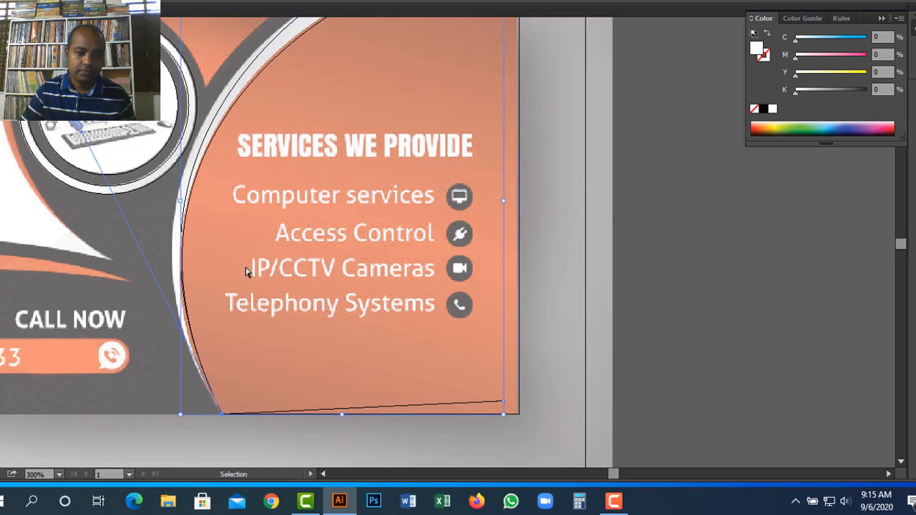
drag(81, 138, 65, 156)
- Align the band shape's top edge with the banner's top edge and its corner with the template band's outer end, then deselect
scroll(384, 272, up, 5)
scroll(391, 272, left, 2)
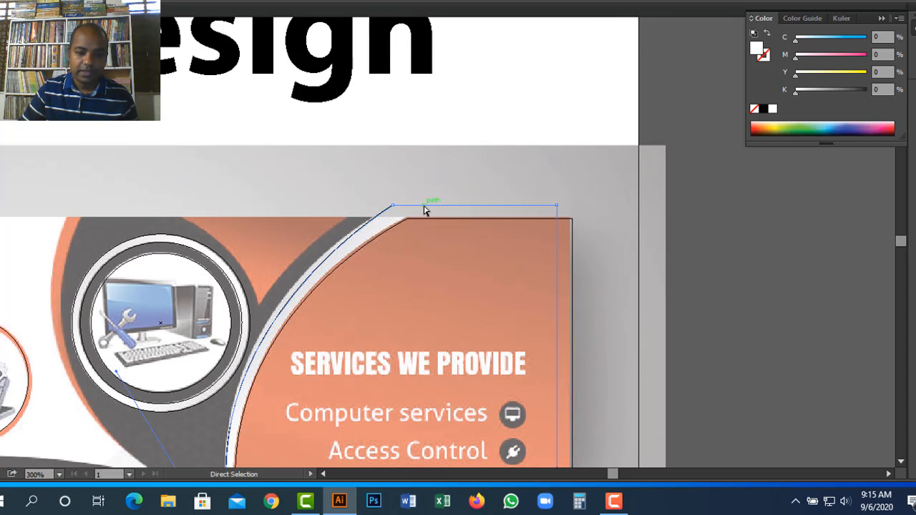
drag(425, 211, 372, 223)
key(ctrl+shift+a)
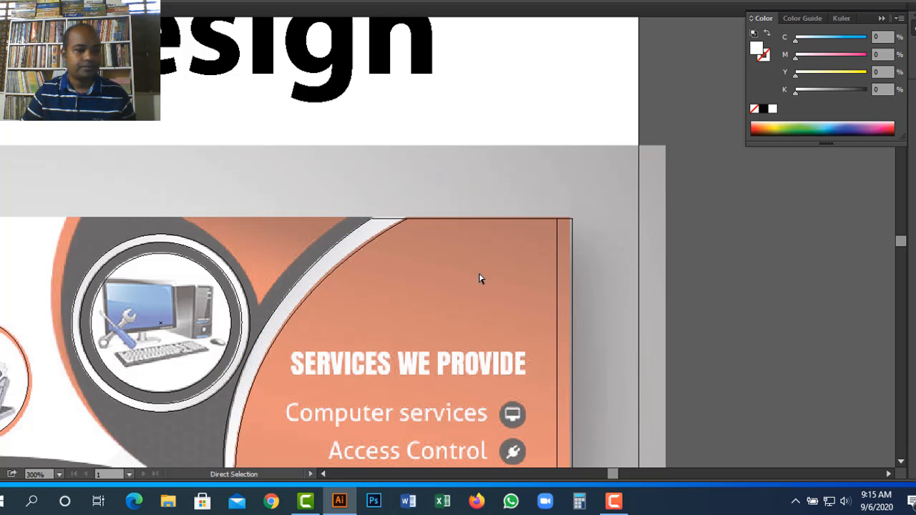
- Return to the full-colour preview and take the red services panel's fill as the current colour, leaving nothing selected
key(ctrl+alt+space)
ctrl+alt+click(457, 277)
ctrl+alt+click(475, 215)
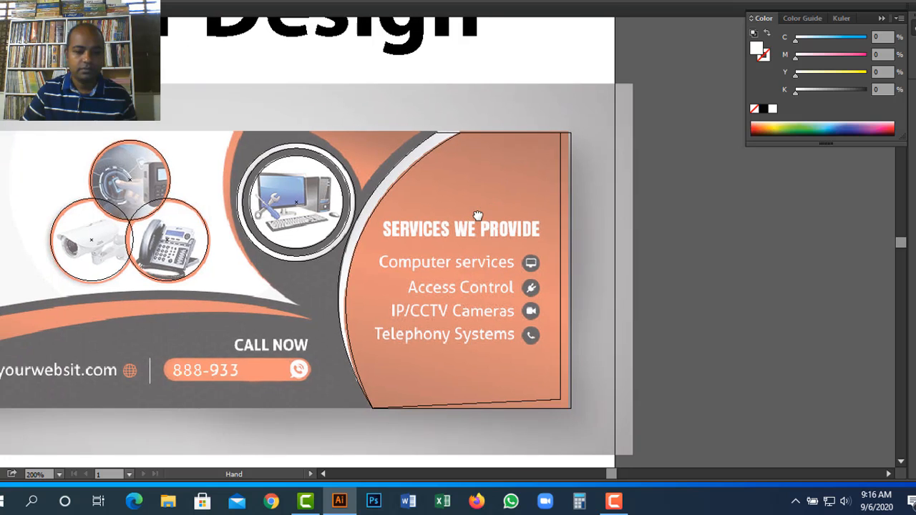
key(ctrl+y)
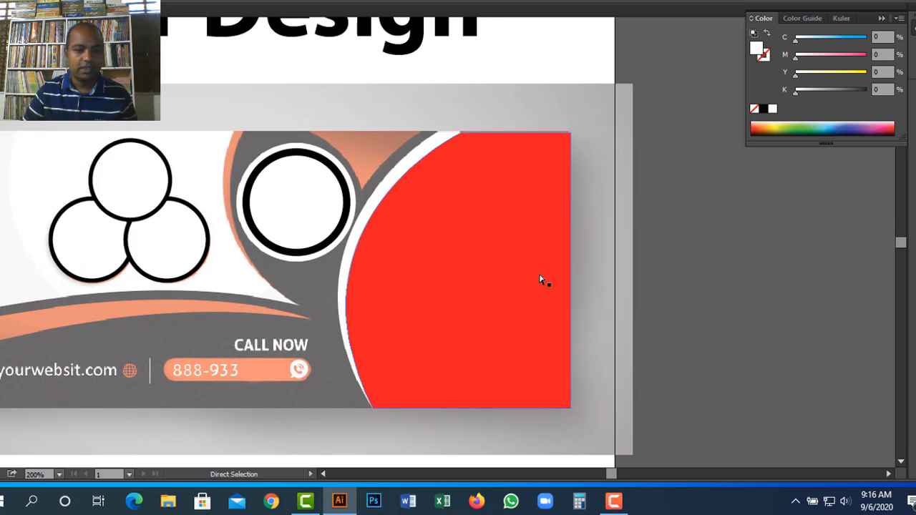
click(487, 280)
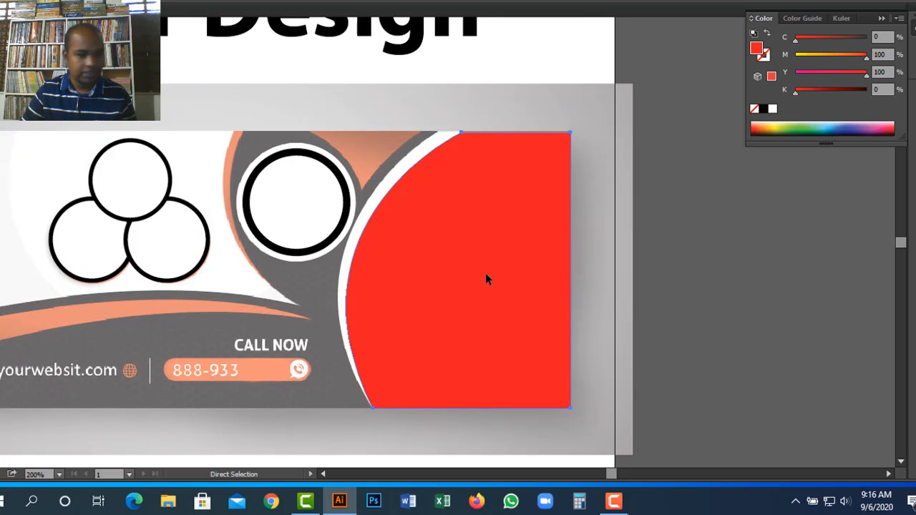
key(ctrl+shift+a)
key(space)
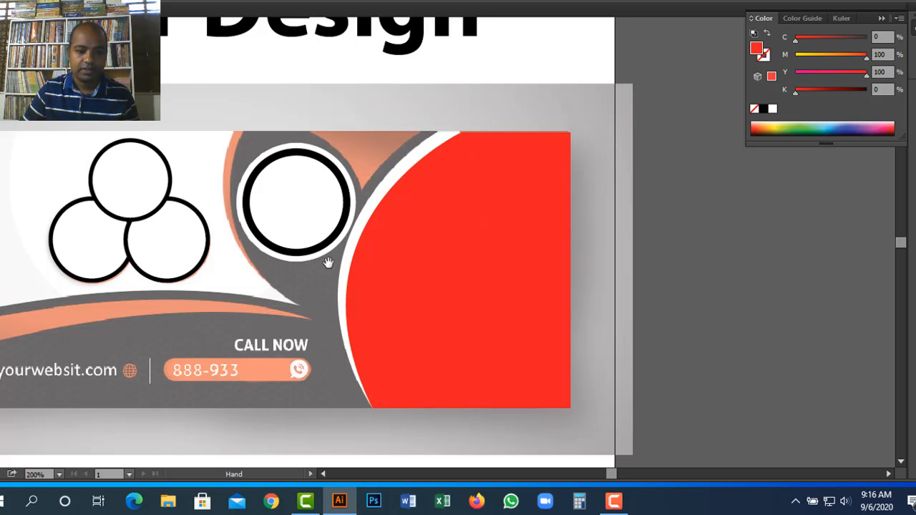
- Draw a red rectangle about 7.61 in wide along the banner's bottom edge and reduce its height to about 0.47 in
drag(430, 180, 581, 153)
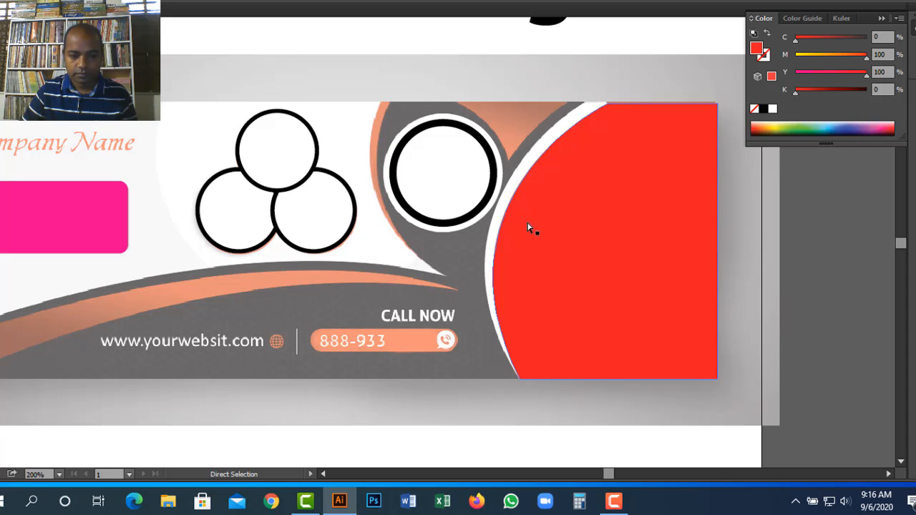
key(space)
drag(449, 314, 597, 303)
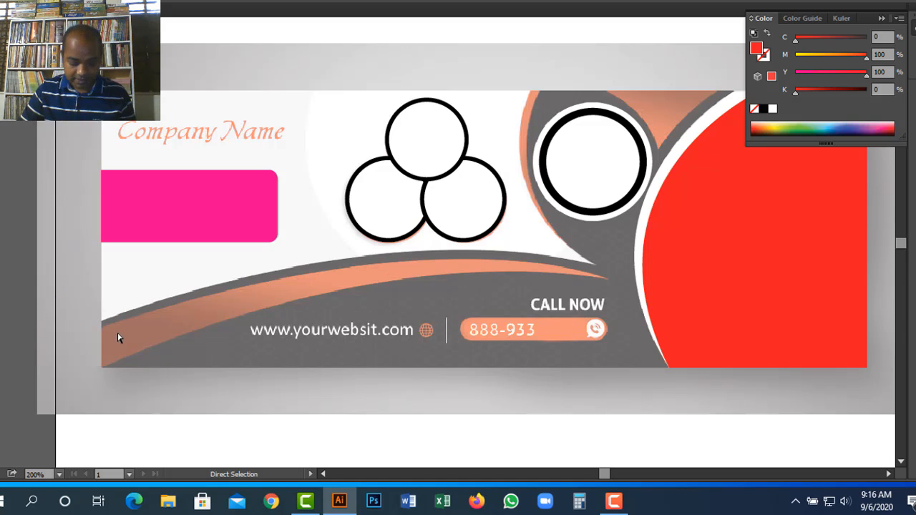
key(m)
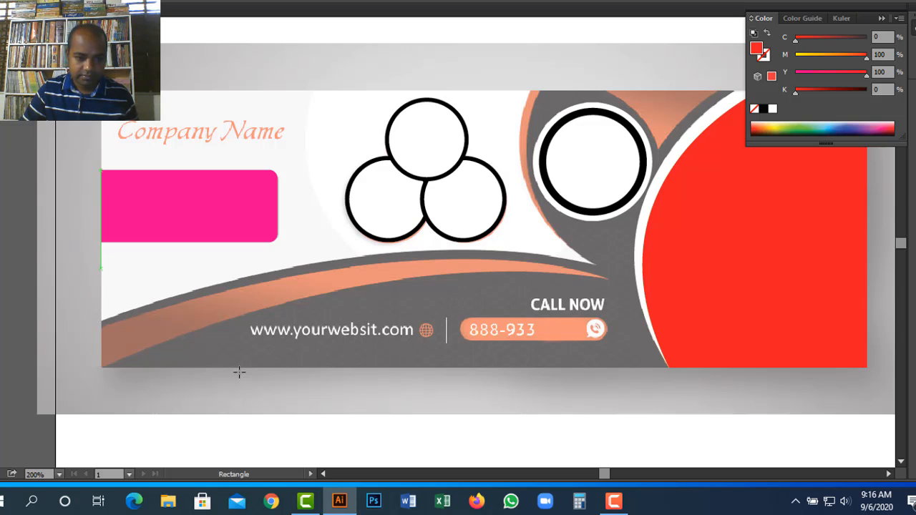
drag(240, 372, 867, 368)
key(v)
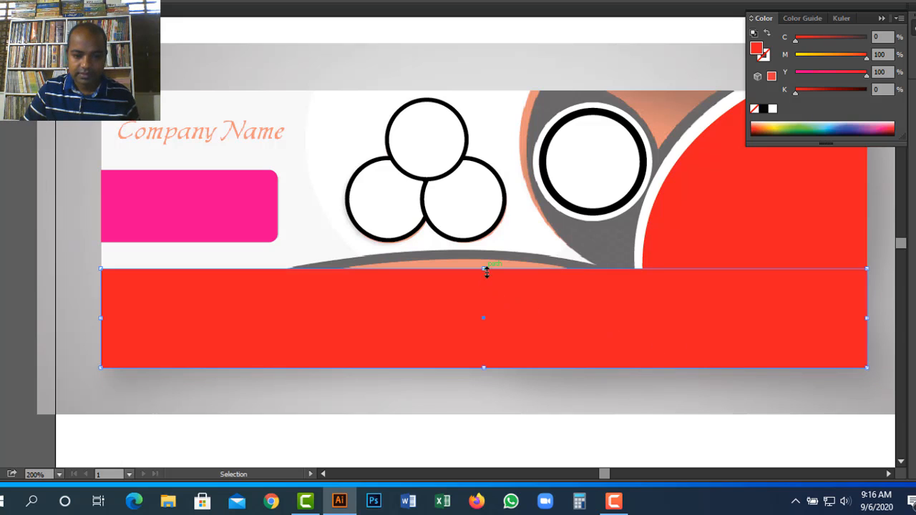
drag(487, 270, 484, 320)
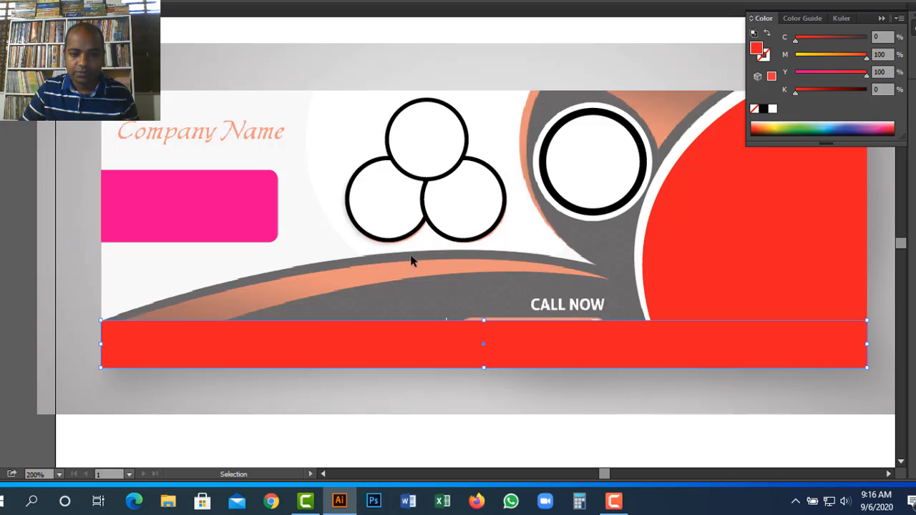
- Add an anchor point on the red rectangle's top edge with the Reshape tool, at about X 3.42 in
key(Tab)
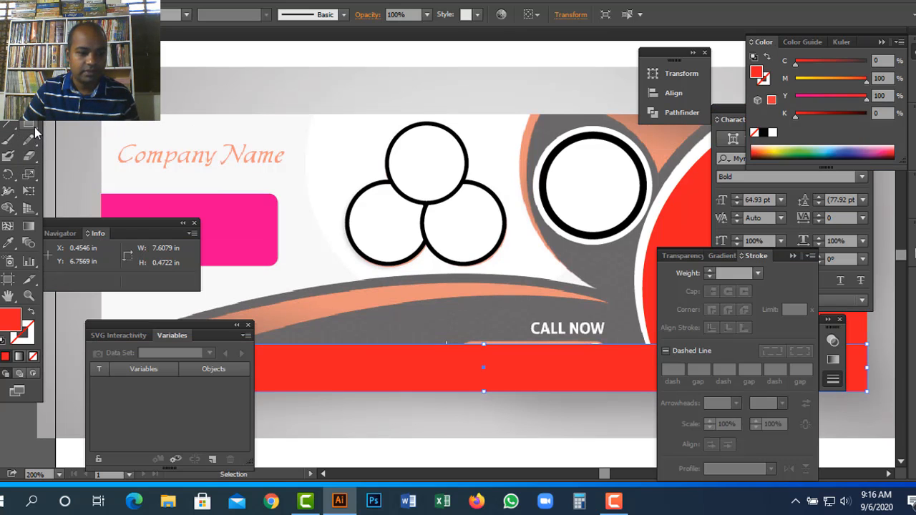
click(29, 176)
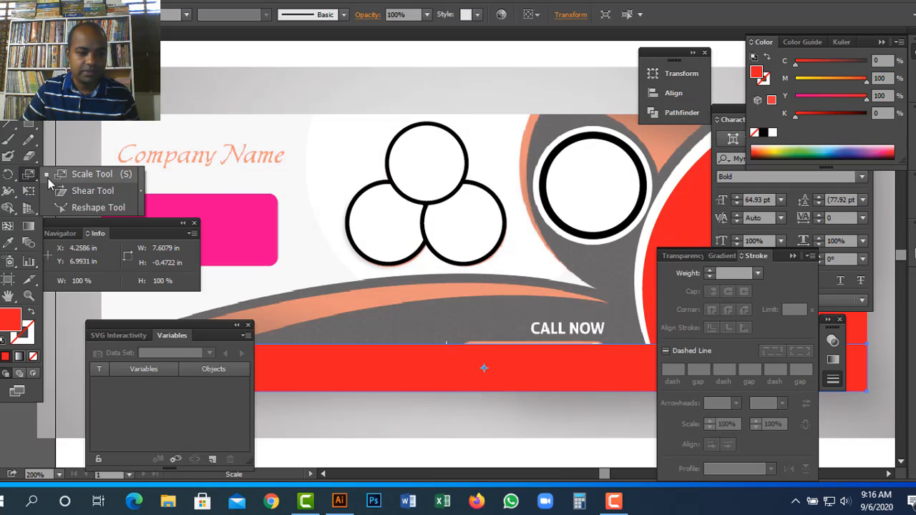
click(119, 207)
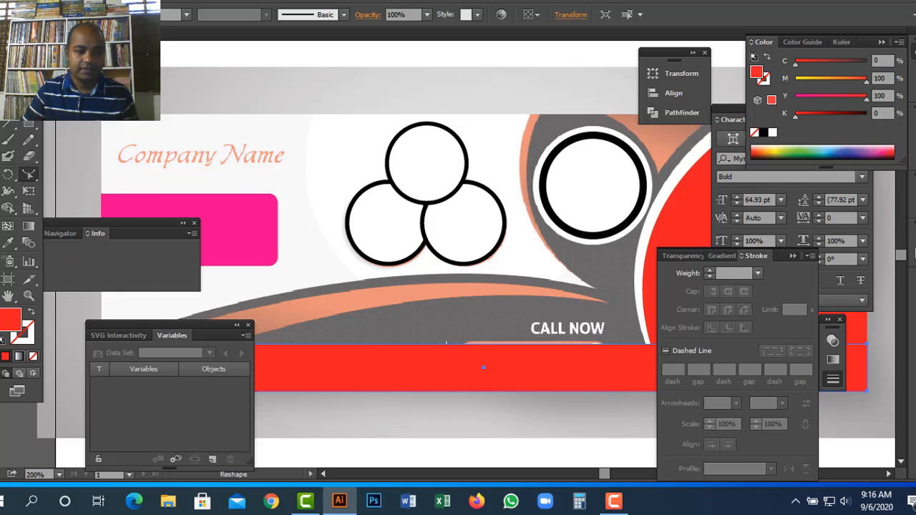
key(Tab)
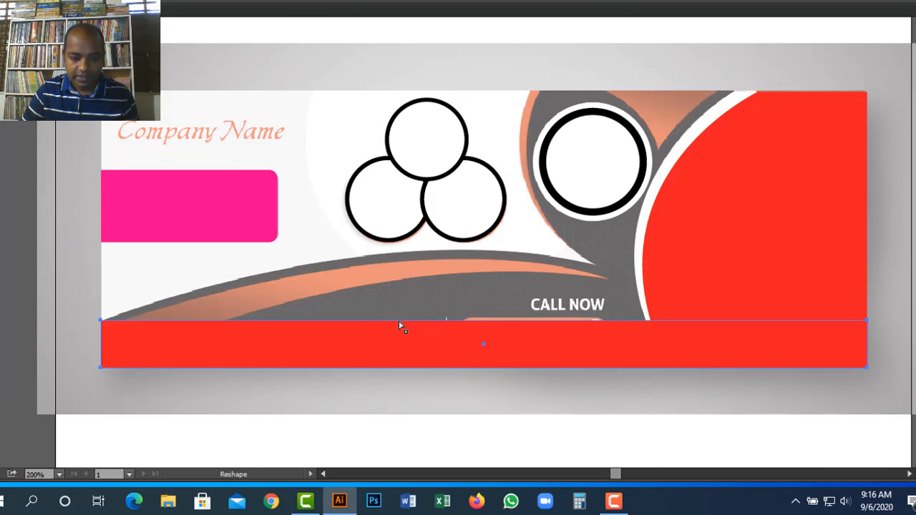
click(400, 321)
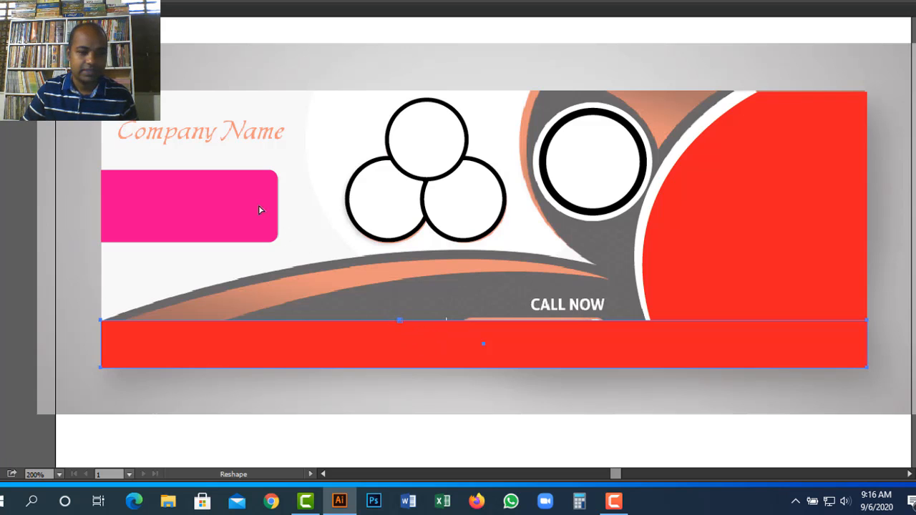
- Raise the added anchor point to the peak of the template's dark curve, bending the rectangle's top edge into an arch
key(Tab)
key(a)
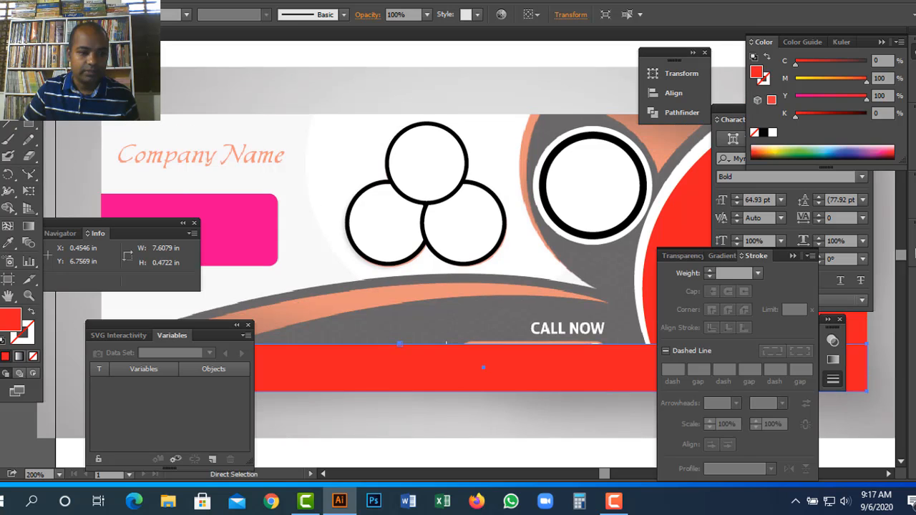
click(401, 344)
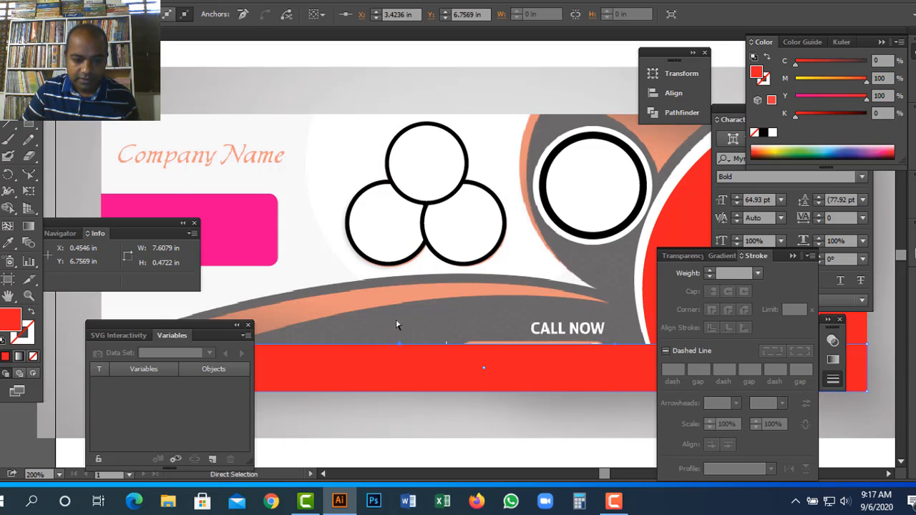
click(398, 323)
click(400, 345)
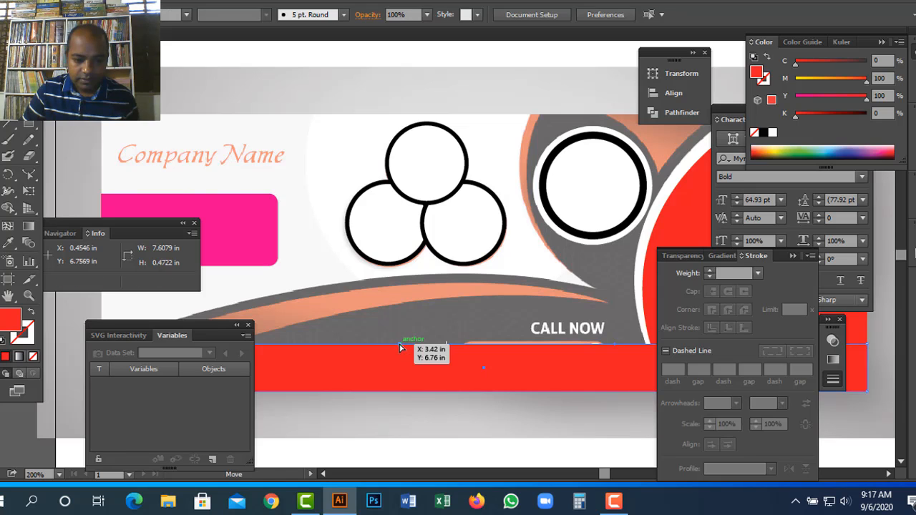
click(407, 265)
click(408, 418)
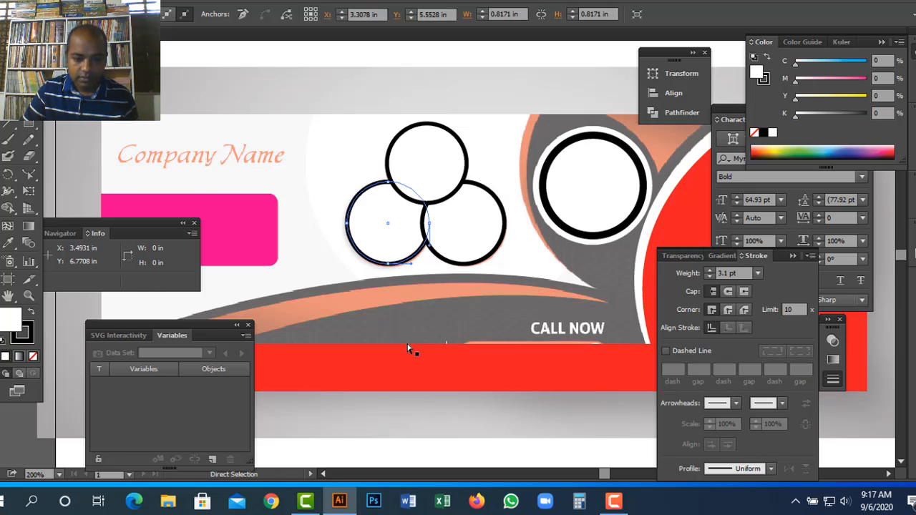
click(404, 347)
click(403, 349)
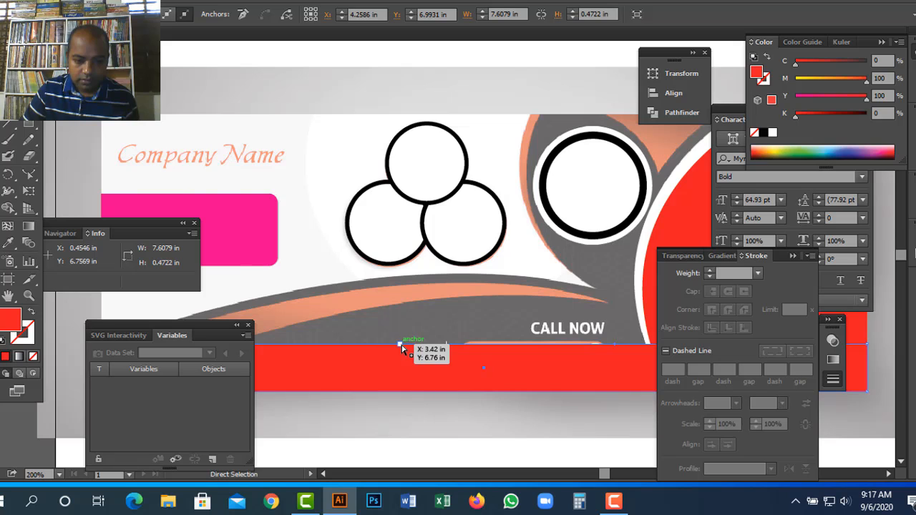
drag(403, 349, 443, 278)
key(Tab)
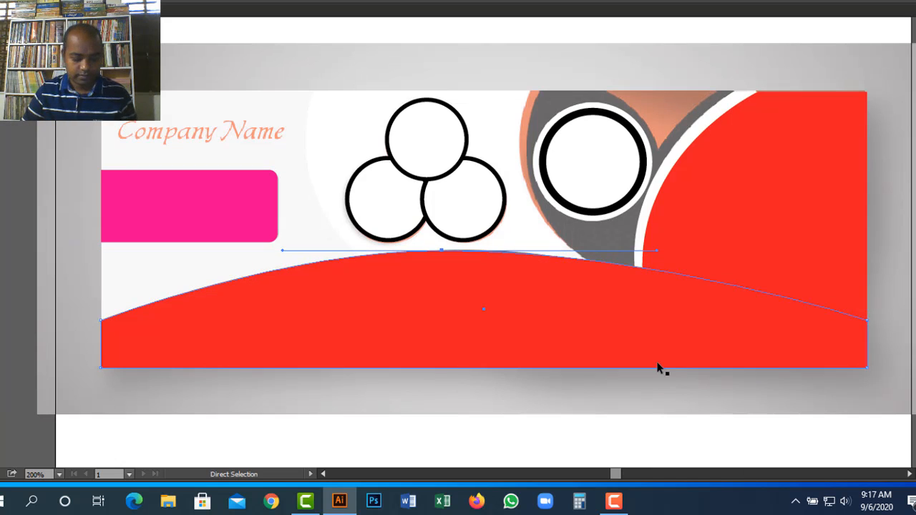
- Undo the deletion of the arch shape, then lower its right-end top anchor slightly in outline view to match the template curve and deselect
key(Delete)
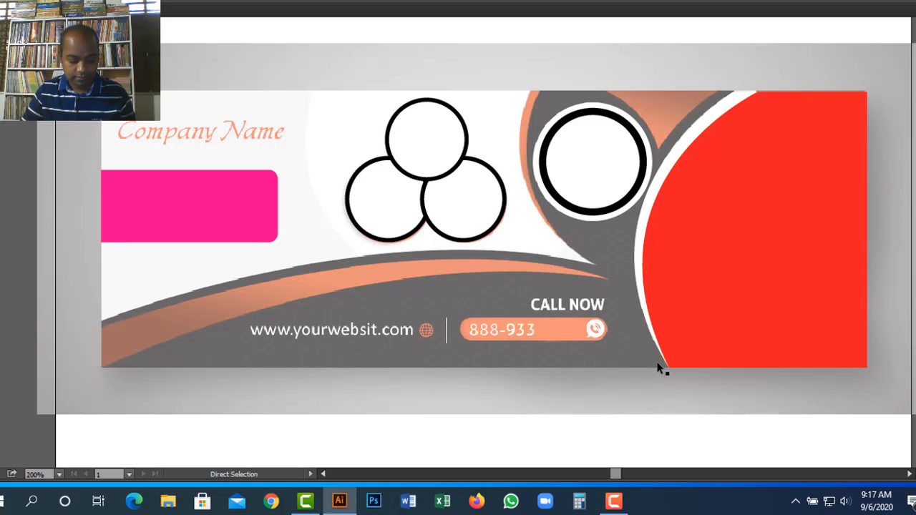
key(ctrl+z)
key(ctrl+y)
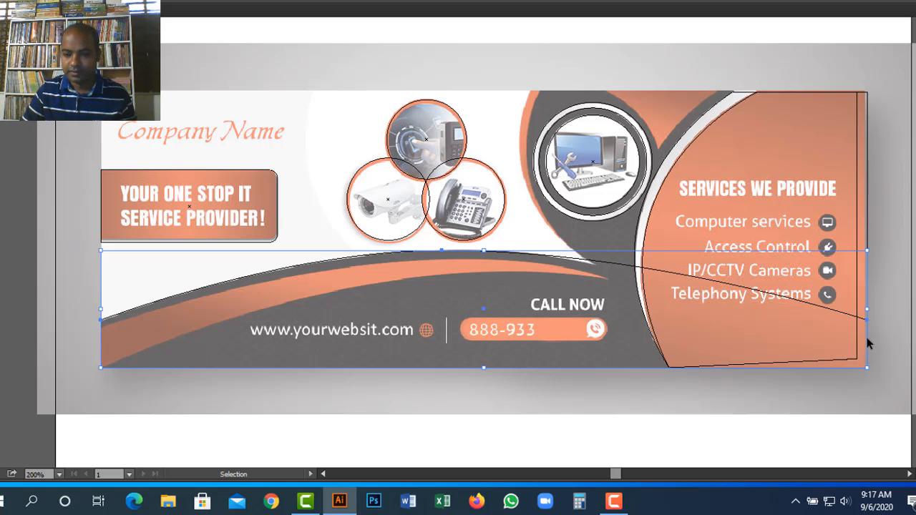
key(a)
drag(868, 327, 868, 341)
key(ctrl+shift+a)
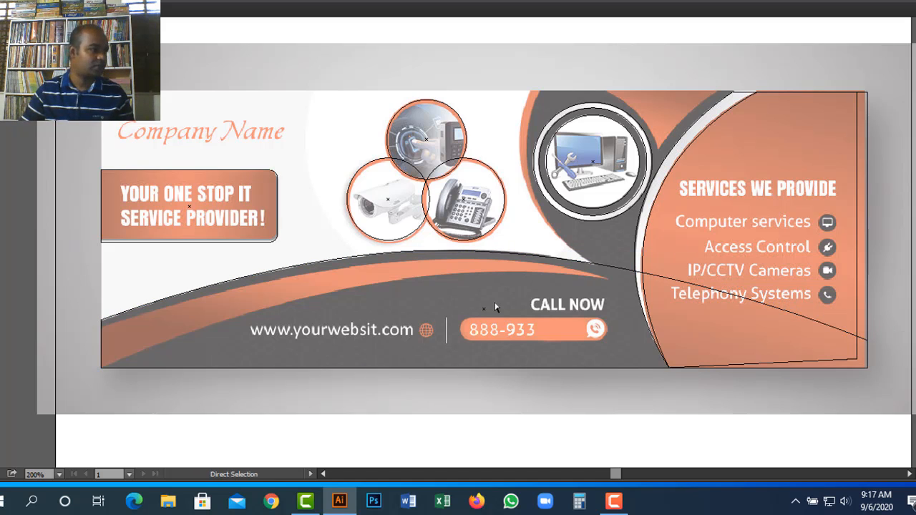
key(v)
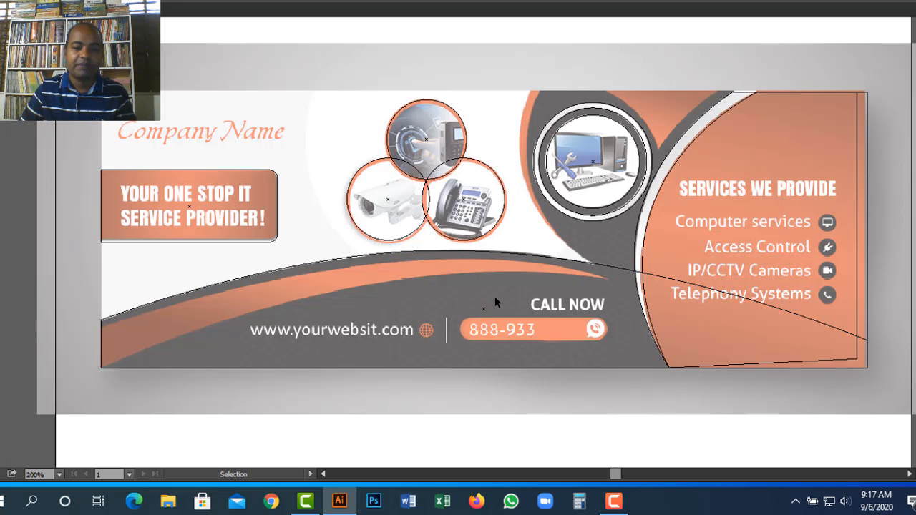
- In the full-colour preview, bring the red services panel and its white band in front of the arch shape, then deselect
key(ctrl+y)
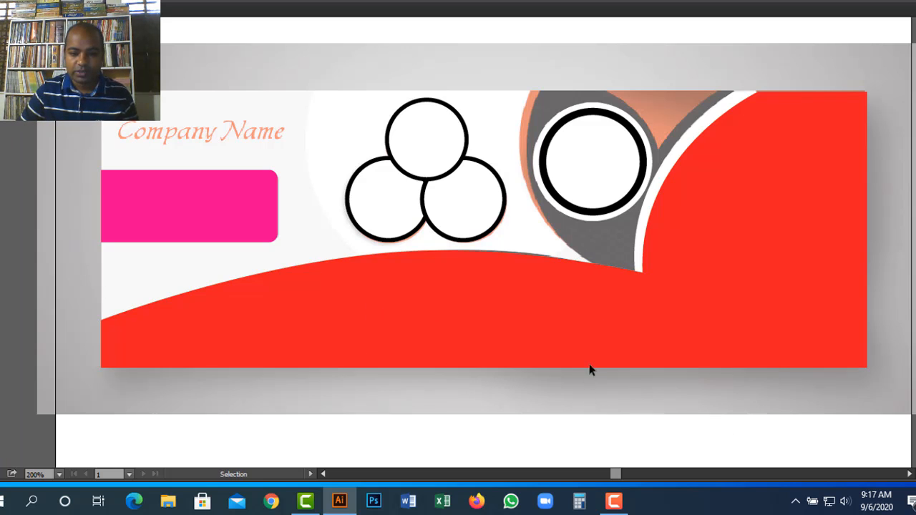
click(521, 311)
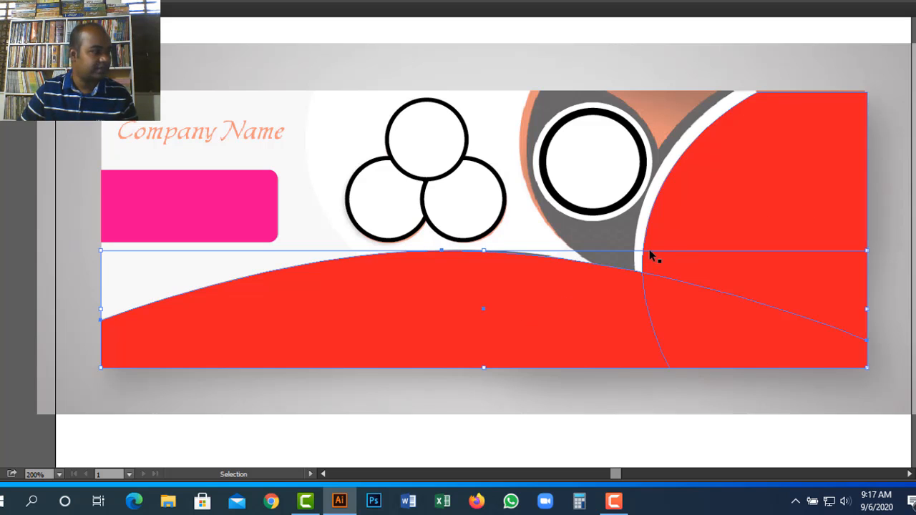
click(716, 150)
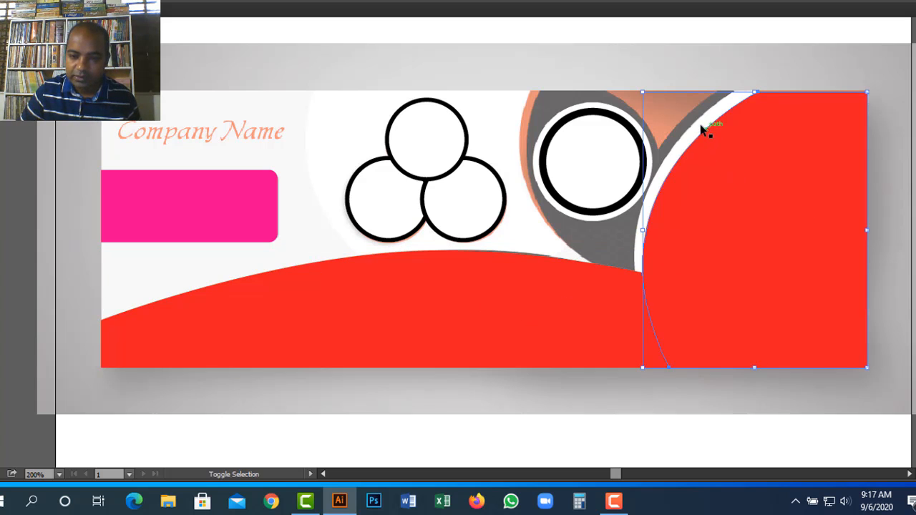
key(ctrl+shift+])
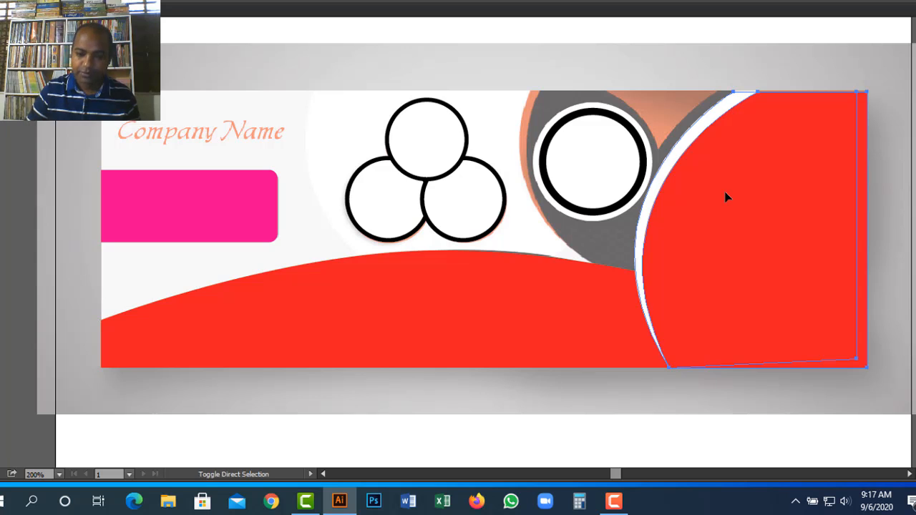
key(ctrl+shift+a)
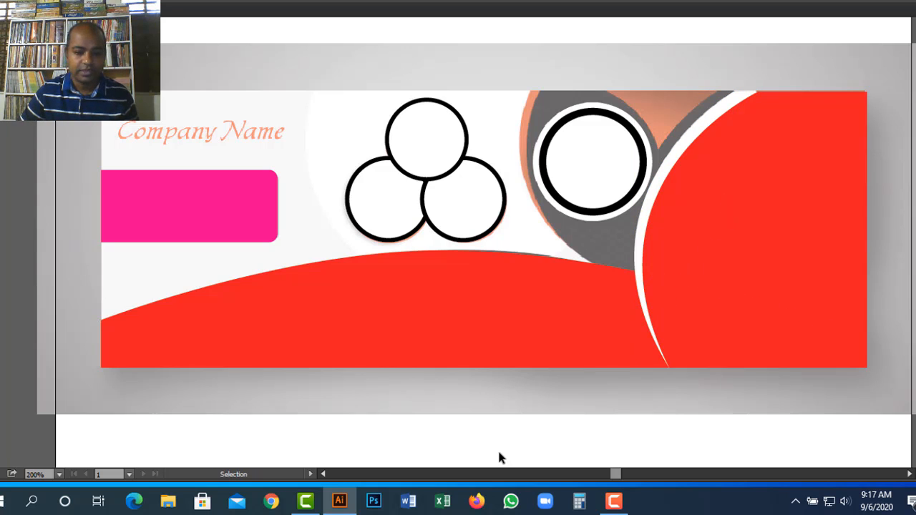
- In outline view, copy the arch shape downward twice, aligning the copies' left ends with the upper and lower edges of the template's red stripe
key(a)
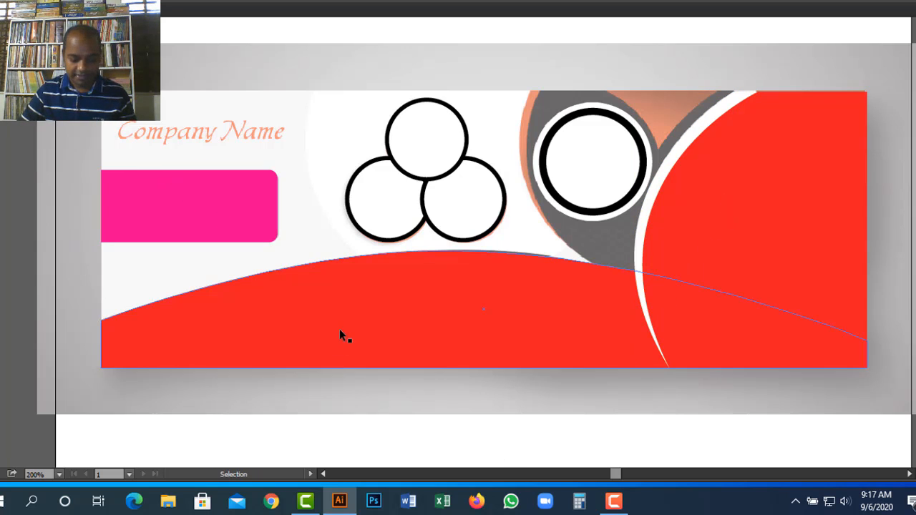
click(339, 335)
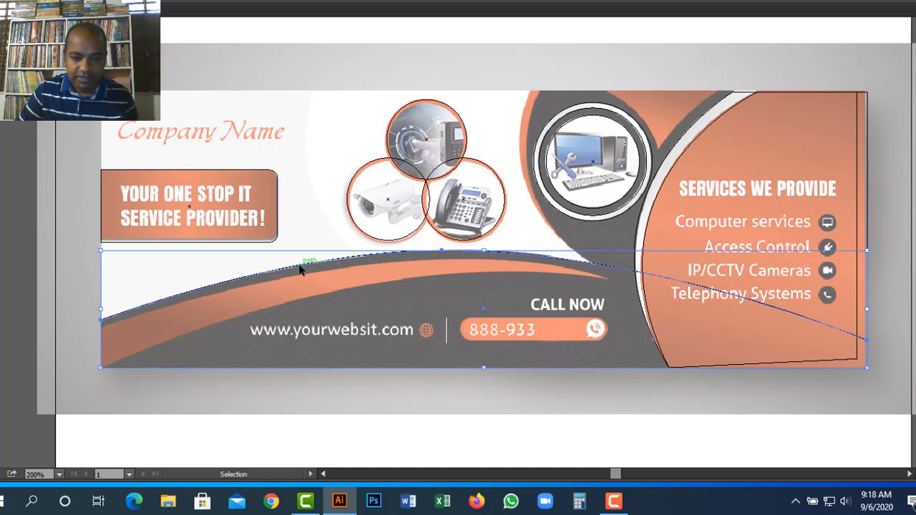
drag(301, 264, 301, 305)
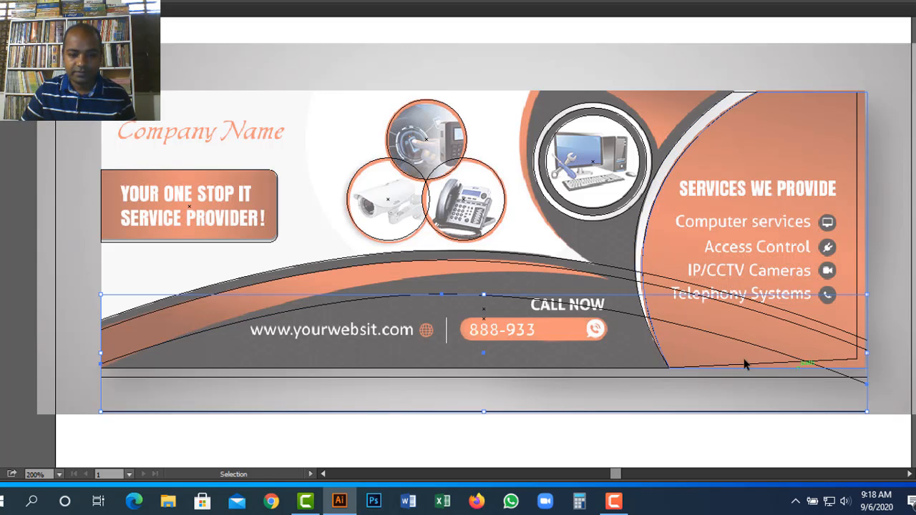
- Try to raise the lowest arch copy's right-end top anchor, then undo the move
key(a)
click(869, 387)
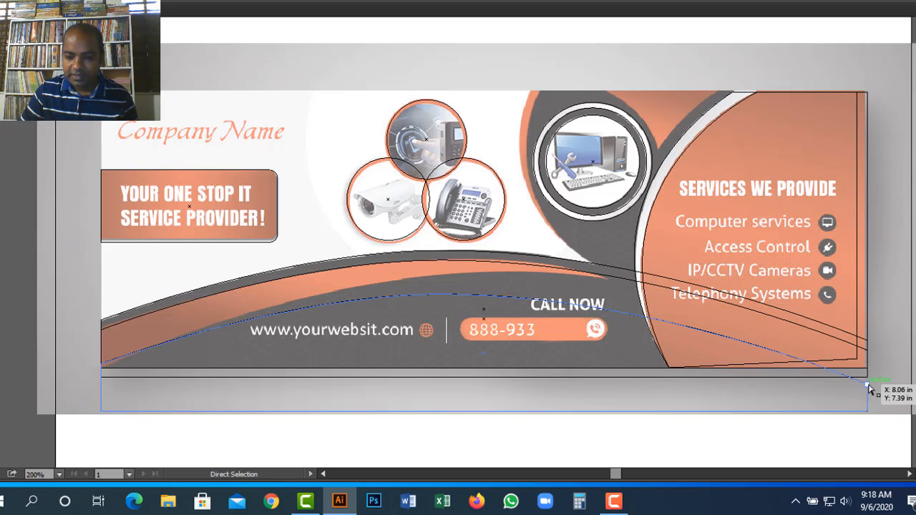
drag(870, 388, 876, 323)
key(ctrl+z)
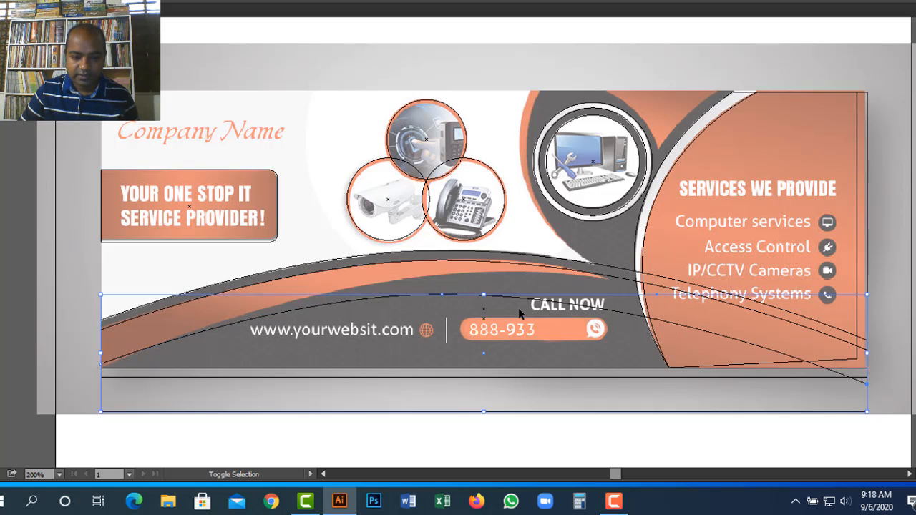
- Rotate the lowest arch copy slightly counterclockwise and move it so its curve follows the lower edge of the template's red stripe
key(r)
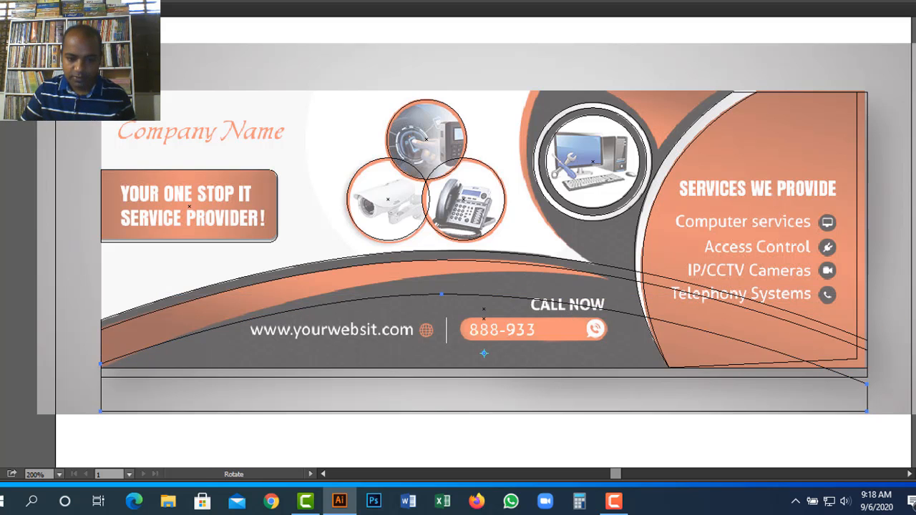
mouse_move(915, 172)
mouse_down()
mouse_move(900, 170)
mouse_move(915, 172)
mouse_up()
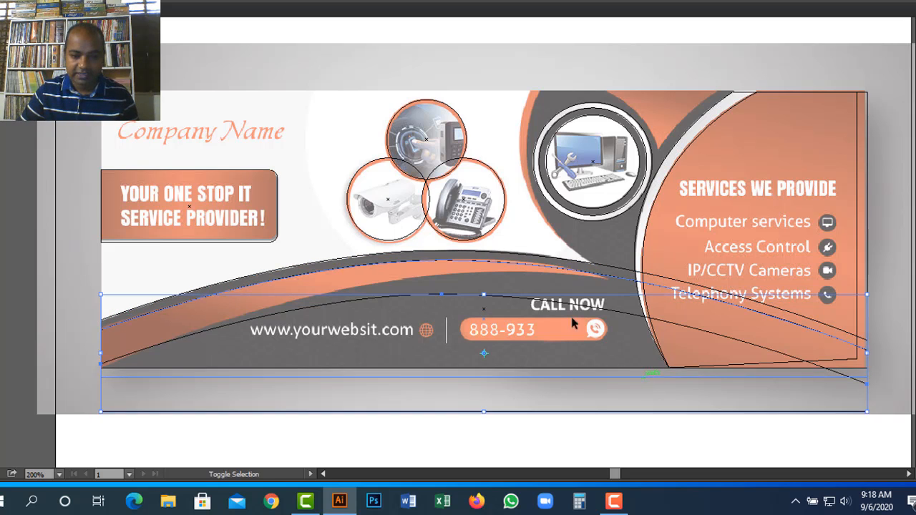
key(v)
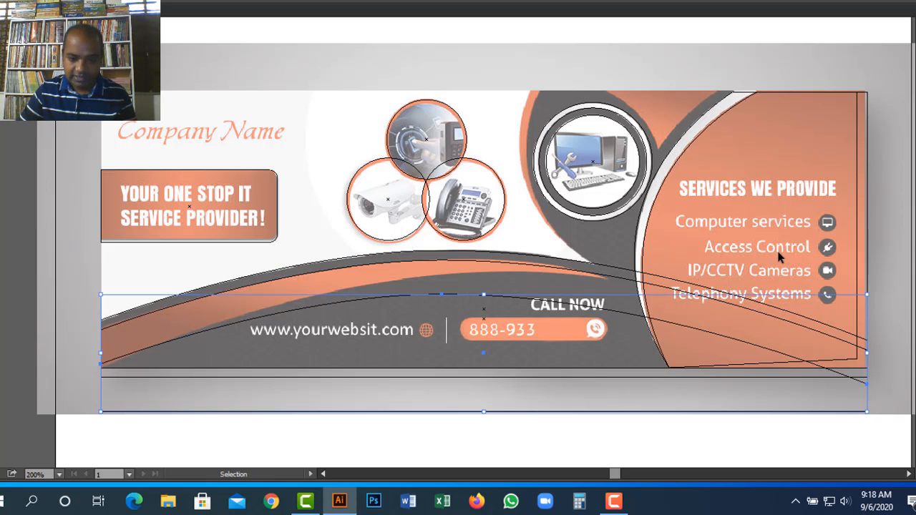
drag(868, 286, 825, 230)
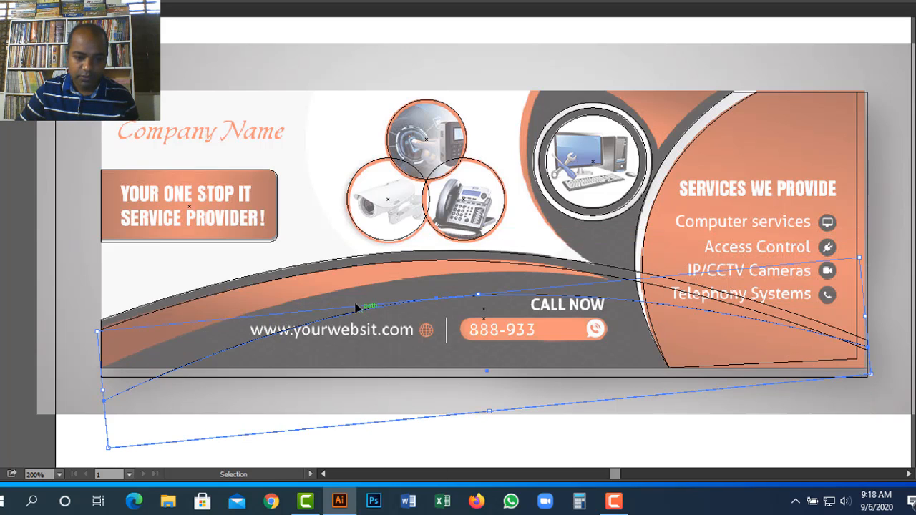
drag(356, 308, 335, 285)
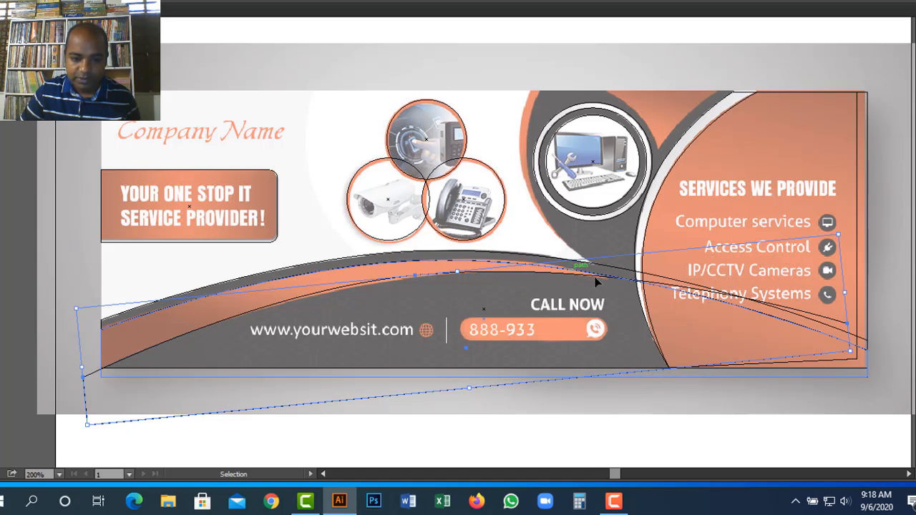
- Select both lower arch copies and fill them with yellow (C 0, M 14, Y 100, K 0) in the full-colour preview
shift+click(205, 306)
key(ctrl+y)
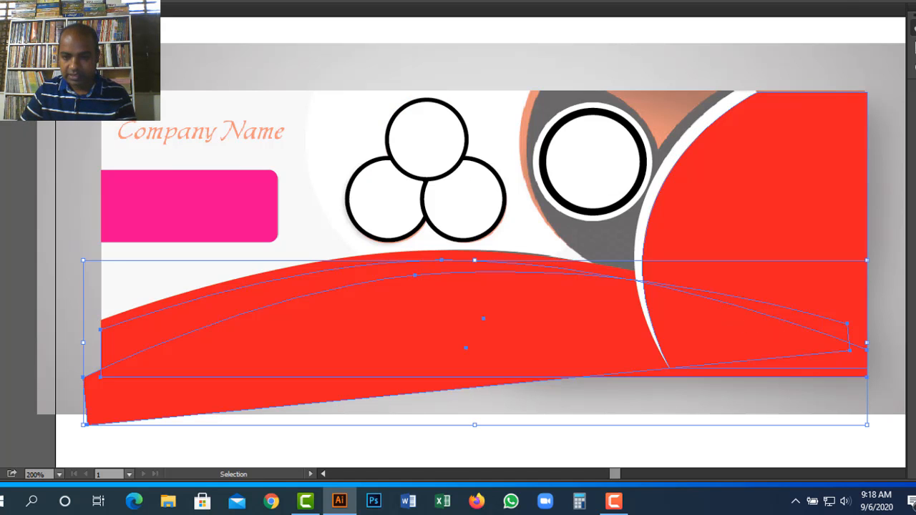
key(F6)
click(804, 56)
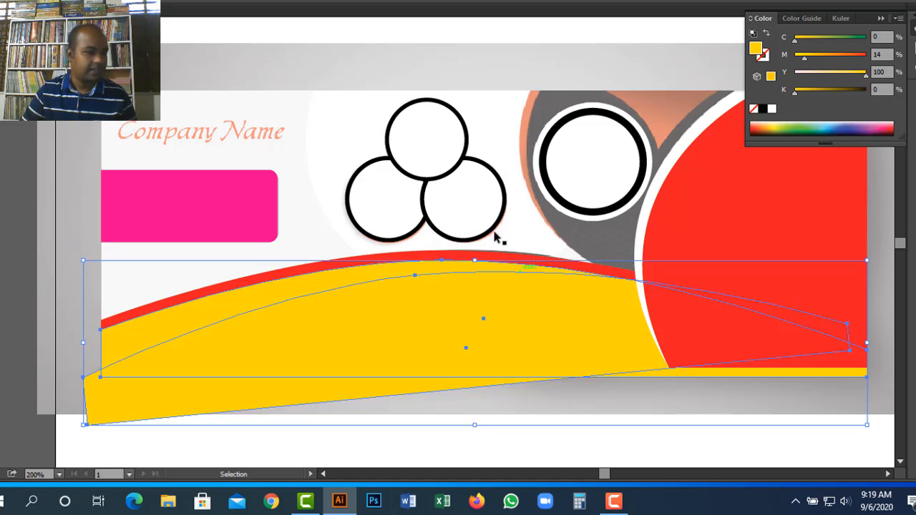
- Subtract the rotated arch copy from the other yellow arch with Pathfinder Minus Front to form a tapered stripe
click(278, 1)
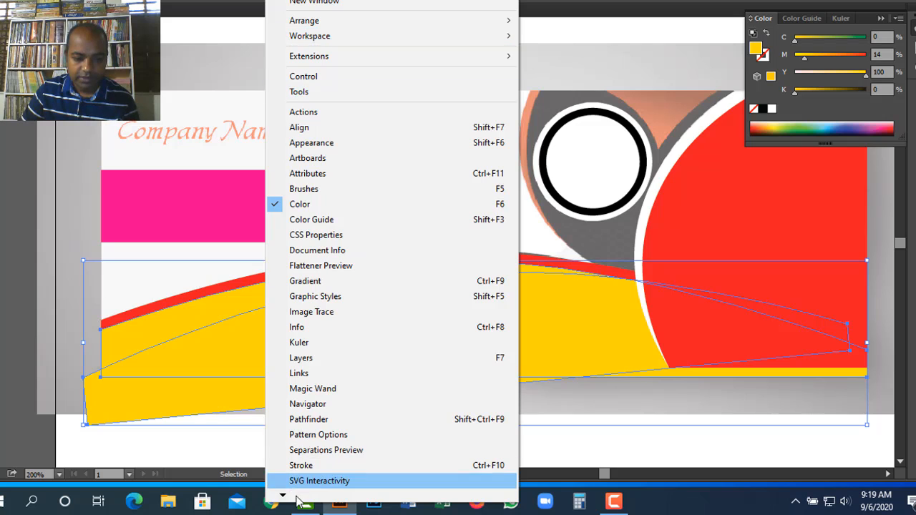
click(302, 421)
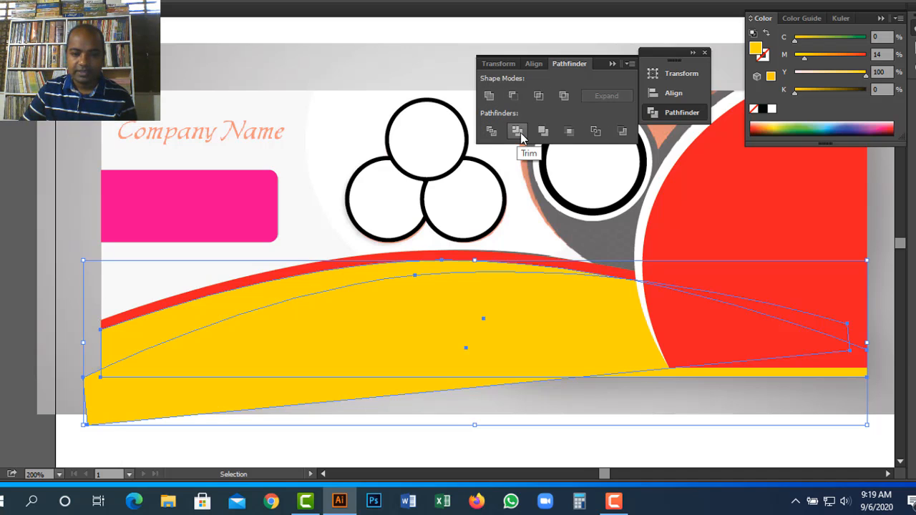
click(539, 96)
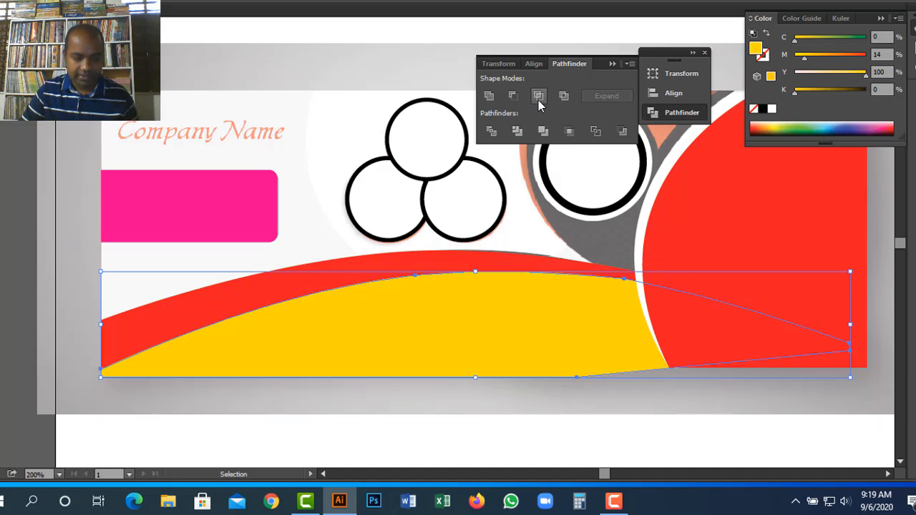
key(ctrl+z)
click(513, 96)
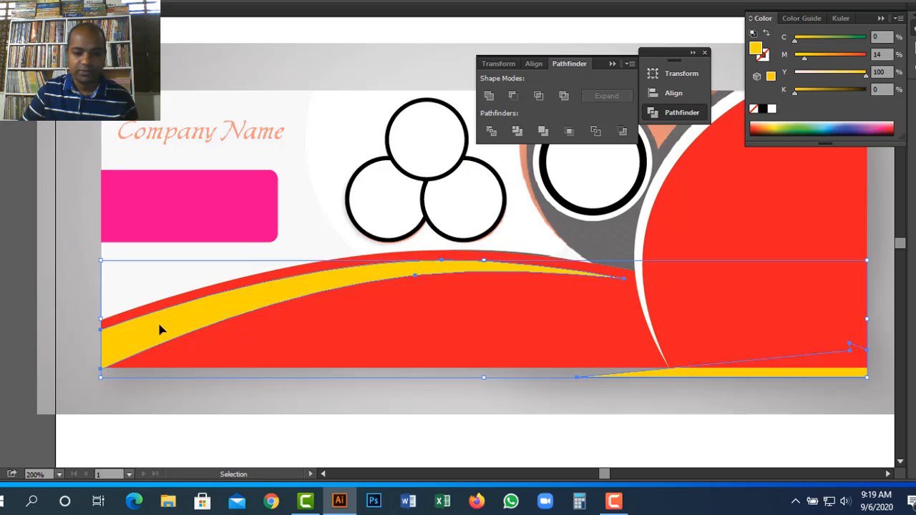
- Remove the leftover yellow fragment at the banner's bottom-right corner, keeping only the tapered stripe
key(ctrl+shift+a)
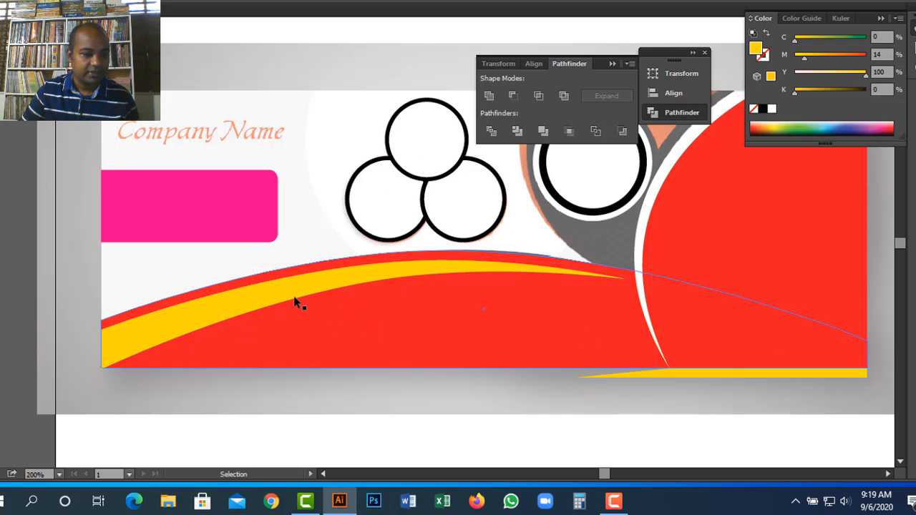
click(236, 309)
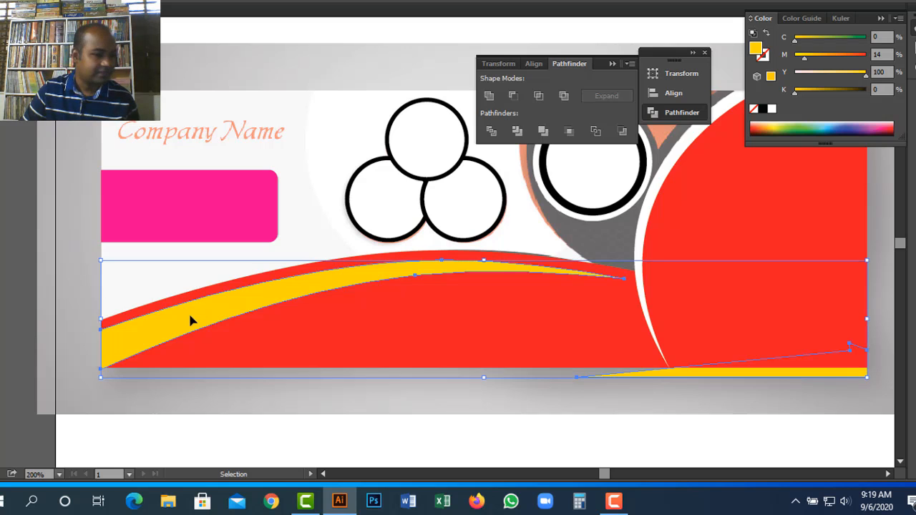
key(a)
click(887, 375)
key(ctrl+y)
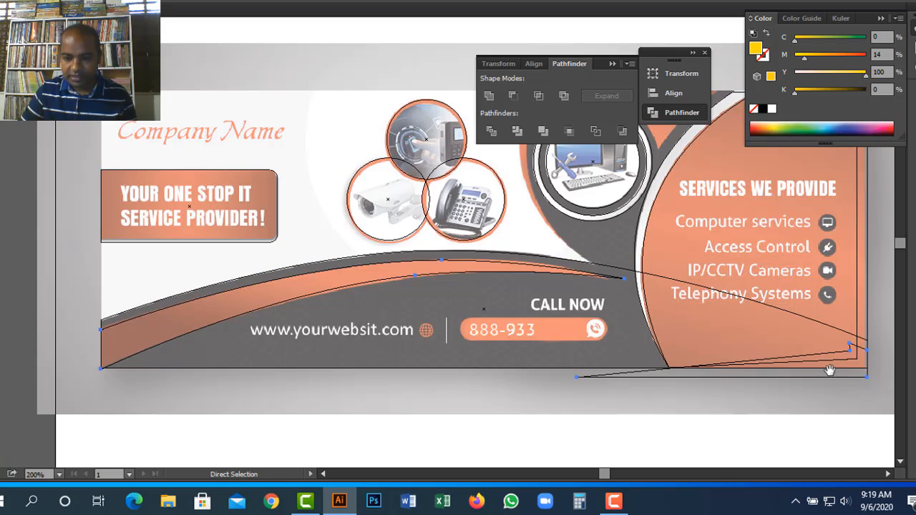
drag(748, 356, 648, 341)
mouse_move(753, 346)
mouse_down()
mouse_move(755, 338)
mouse_move(766, 353)
mouse_up()
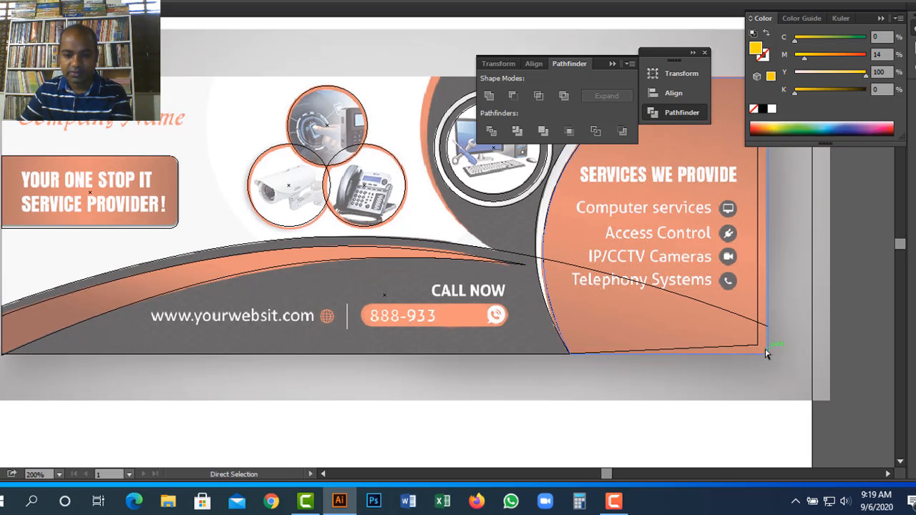
- Place a white background rectangle over the template and behind the traced shapes, then deselect it
key(v)
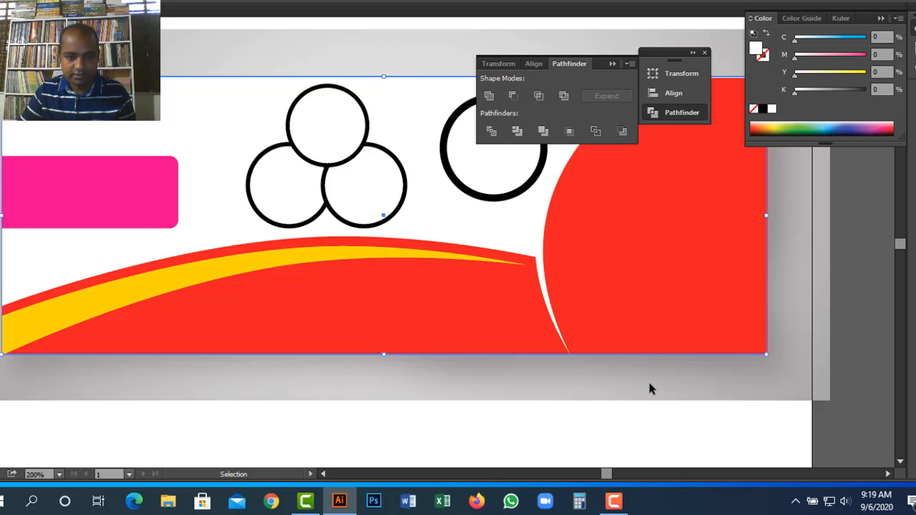
click(414, 370)
key(space)
drag(339, 368, 397, 359)
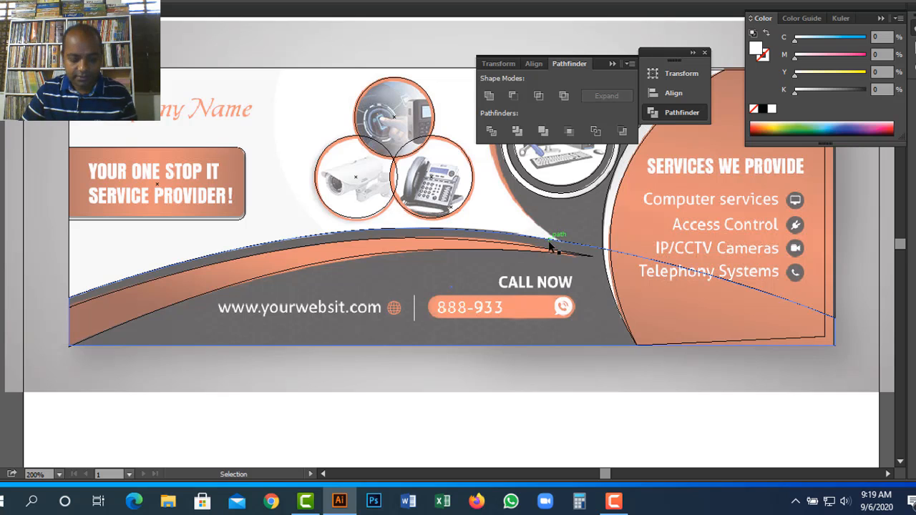
- Select the yellow tapered stripe in the full-colour preview and lock it
key(a)
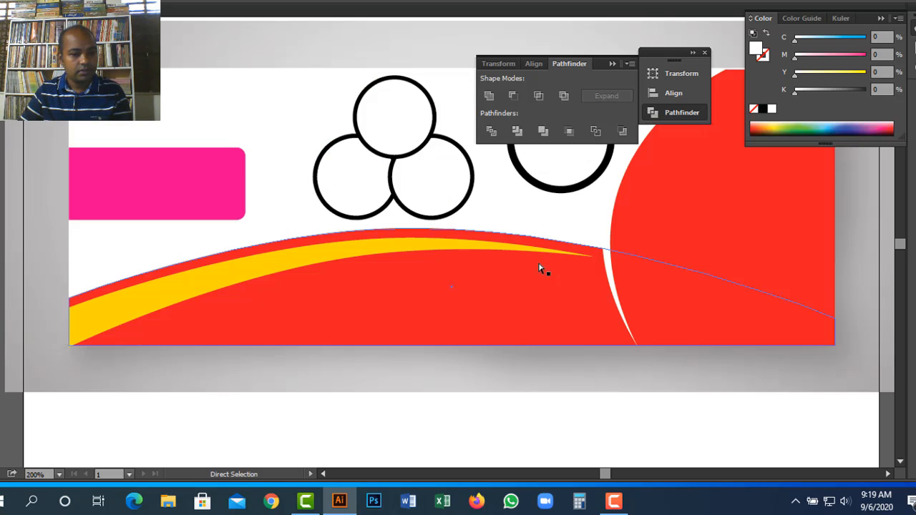
key(space)
drag(229, 339, 199, 221)
click(191, 210)
key(space)
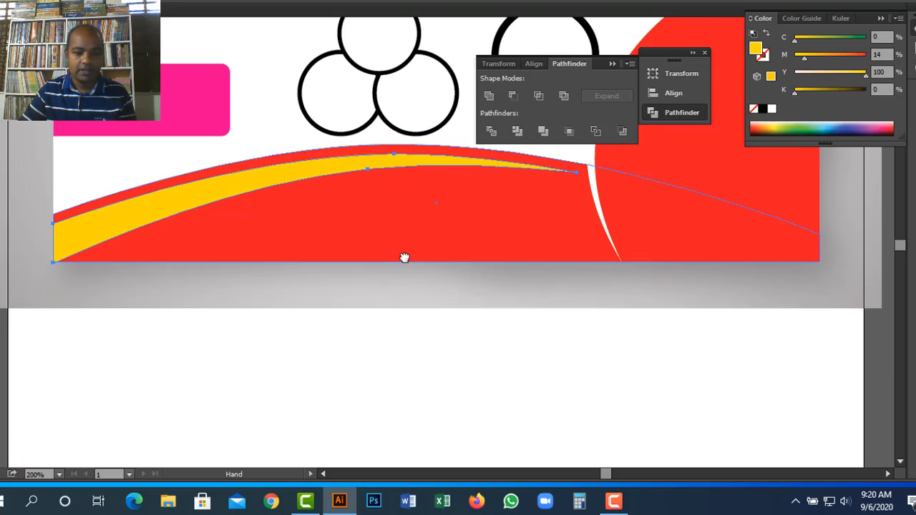
drag(401, 256, 401, 211)
key(ctrl+2)
- Copy the red arch shape into the blank area directly below the banner
drag(389, 162, 388, 393)
click(614, 501)
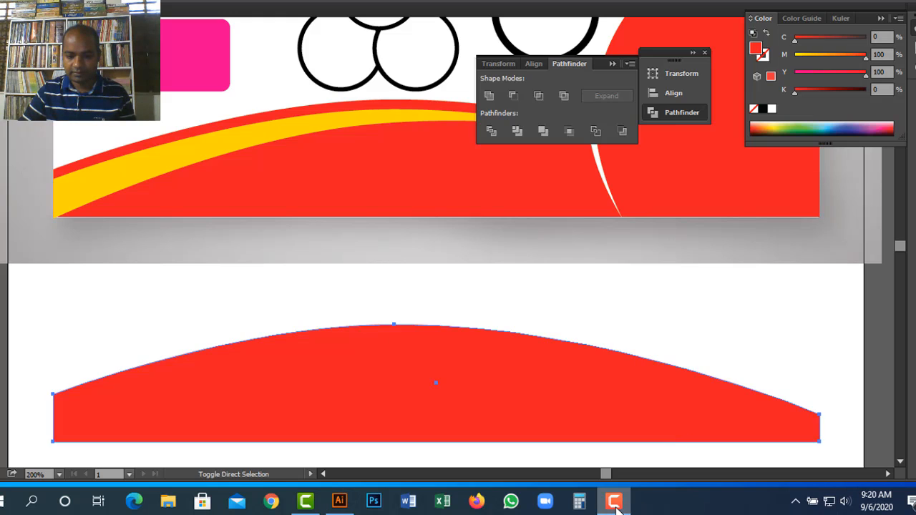
click(868, 445)
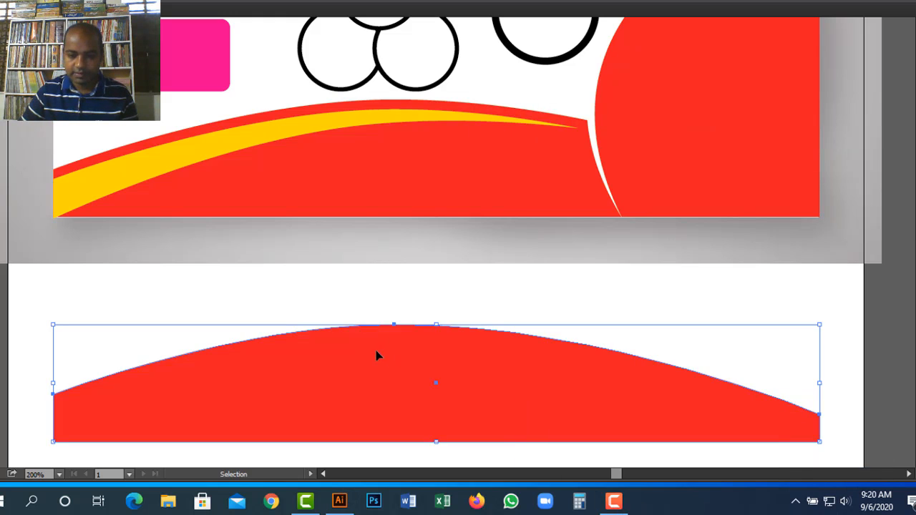
- Duplicate the red arch below the banner, placing the new copy slightly lower and overlapping the first
key(space)
drag(382, 273, 480, 176)
key(space)
drag(548, 272, 487, 268)
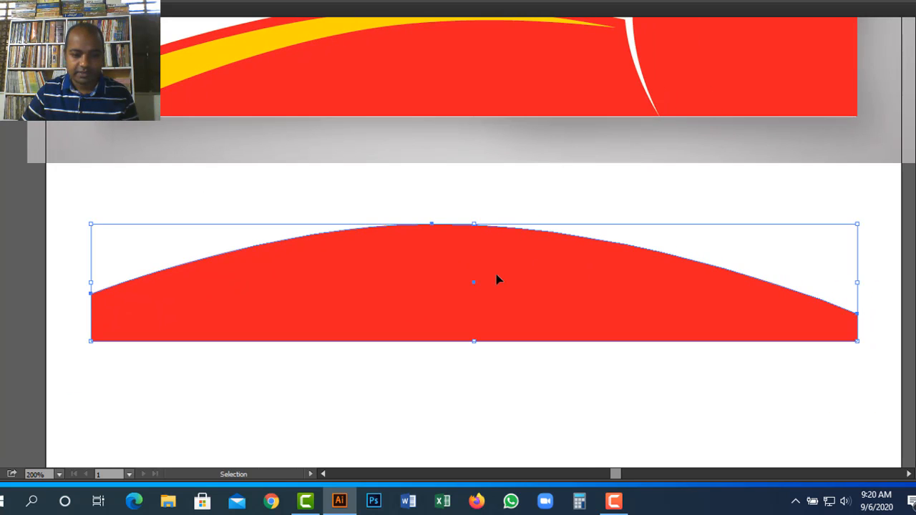
key(space)
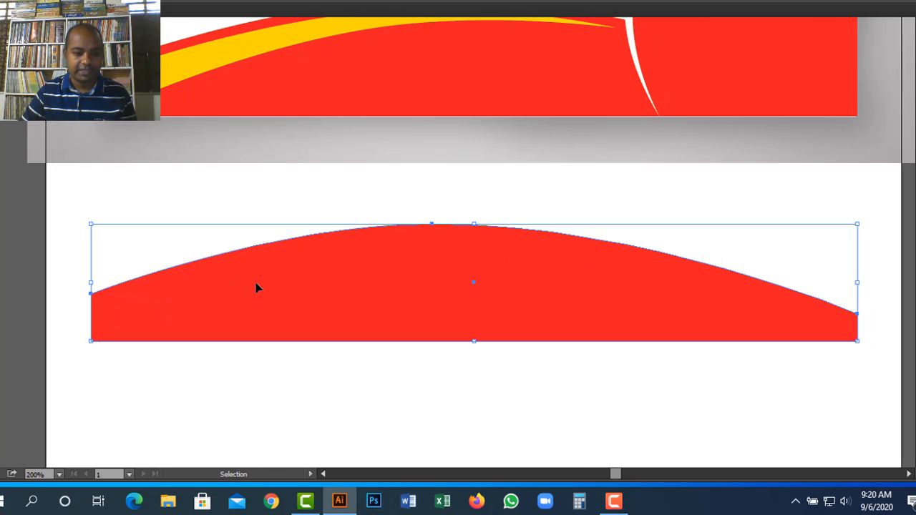
drag(258, 285, 259, 310)
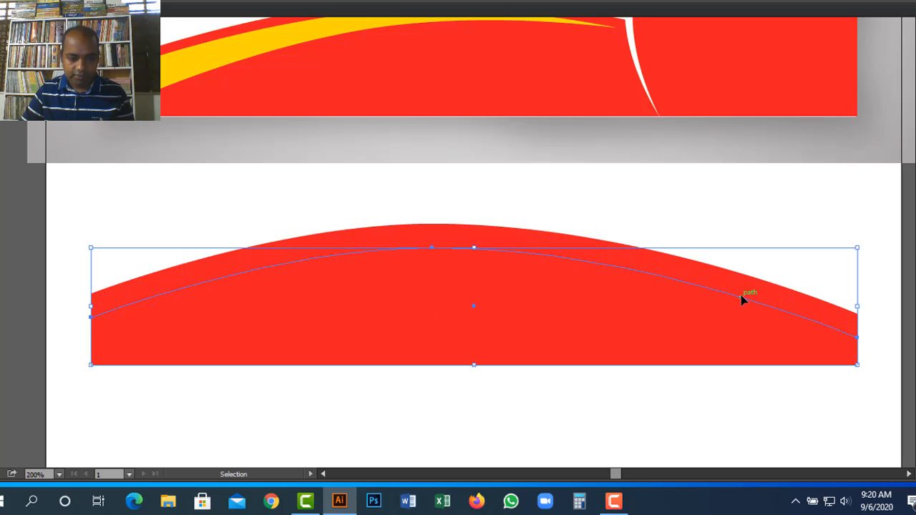
- Rotate the lower overlapping arch slightly counterclockwise and nudge it up so the two curves cross near the right end
key(Tab)
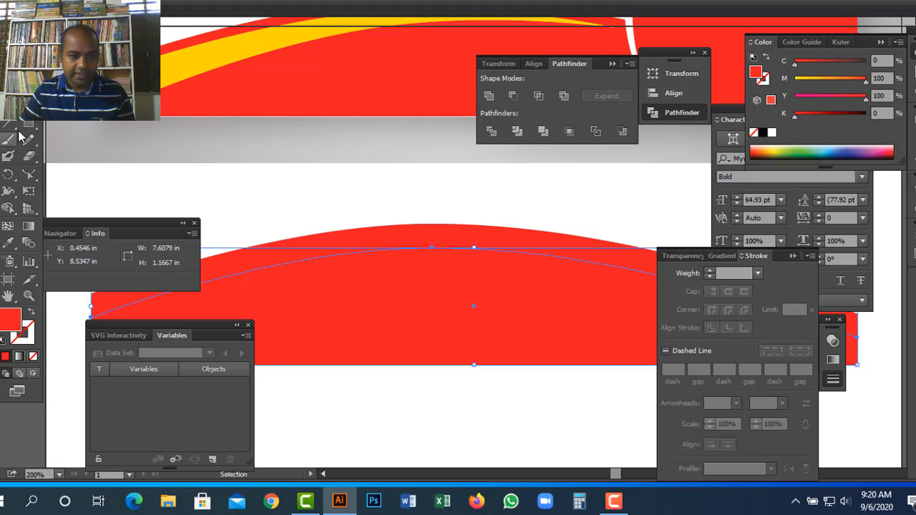
key(r)
key(Tab)
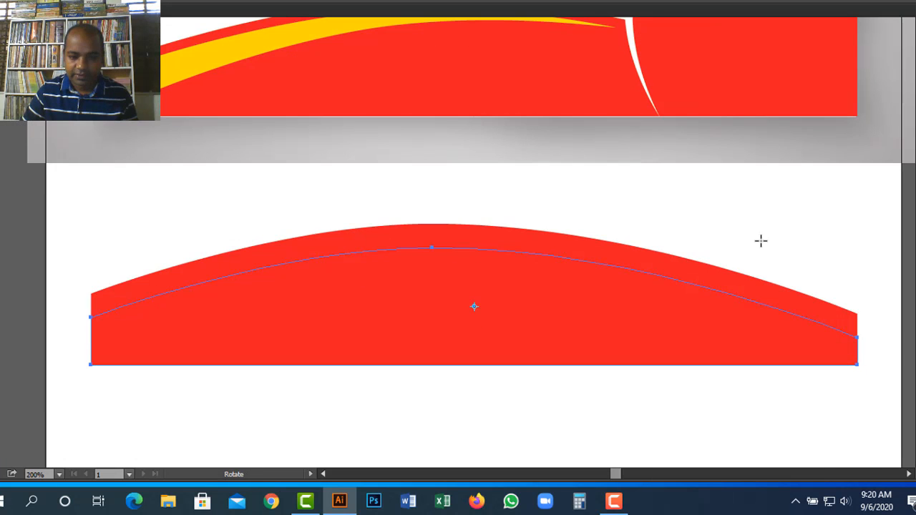
drag(761, 241, 756, 212)
key(v)
drag(440, 316, 434, 304)
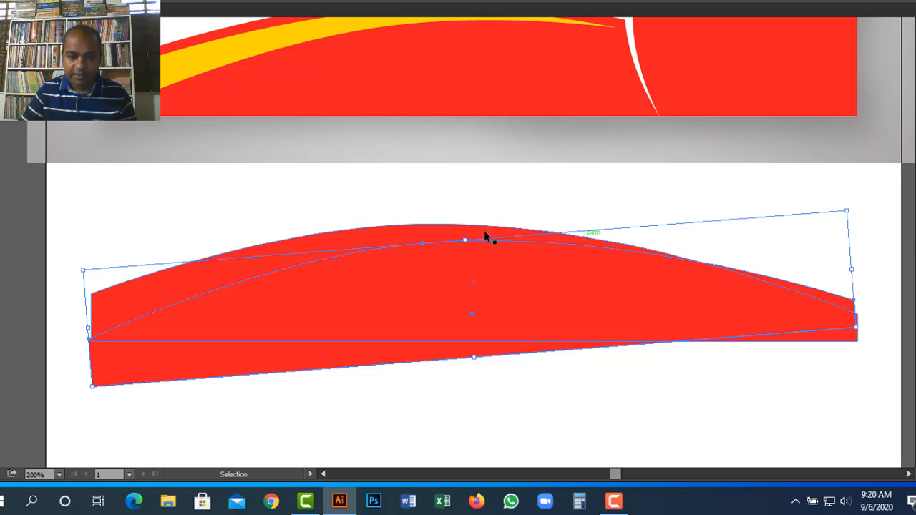
- Select both overlapping red arches below the banner and subtract the front one with Pathfinder Minus Front
shift+click(458, 232)
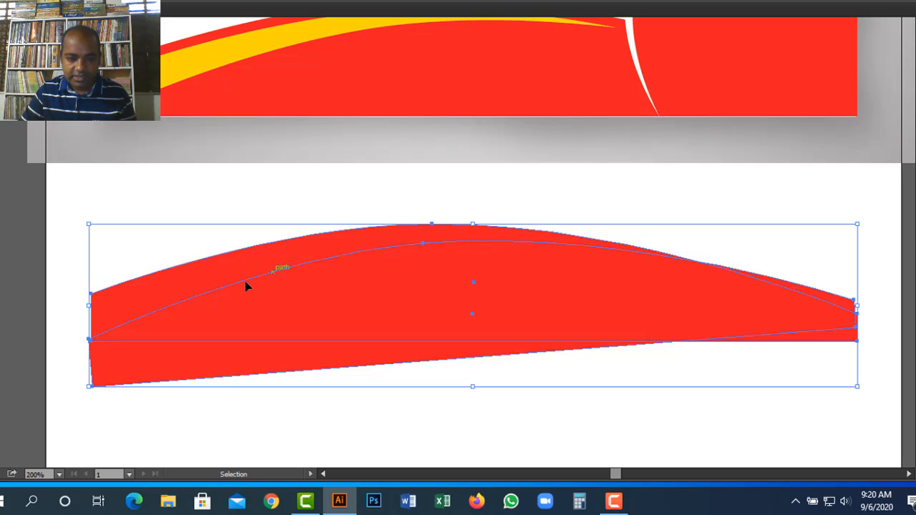
click(247, 6)
click(322, 420)
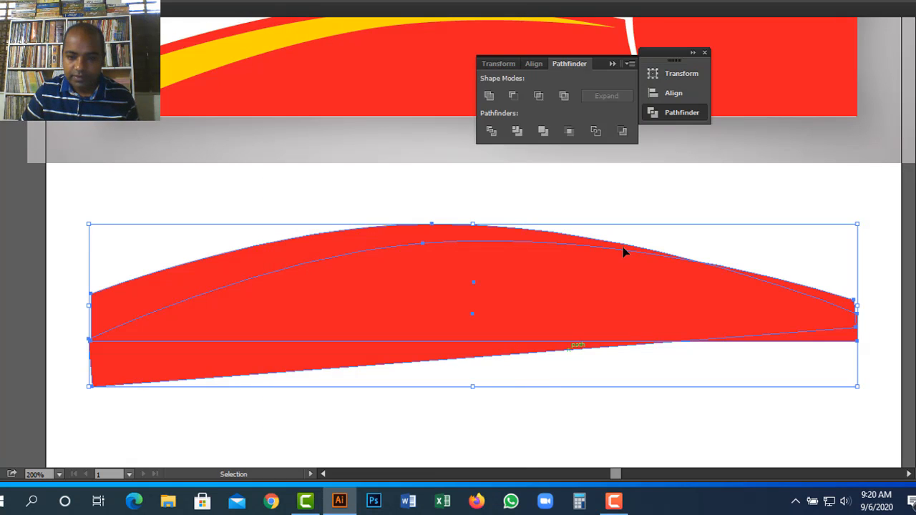
click(513, 96)
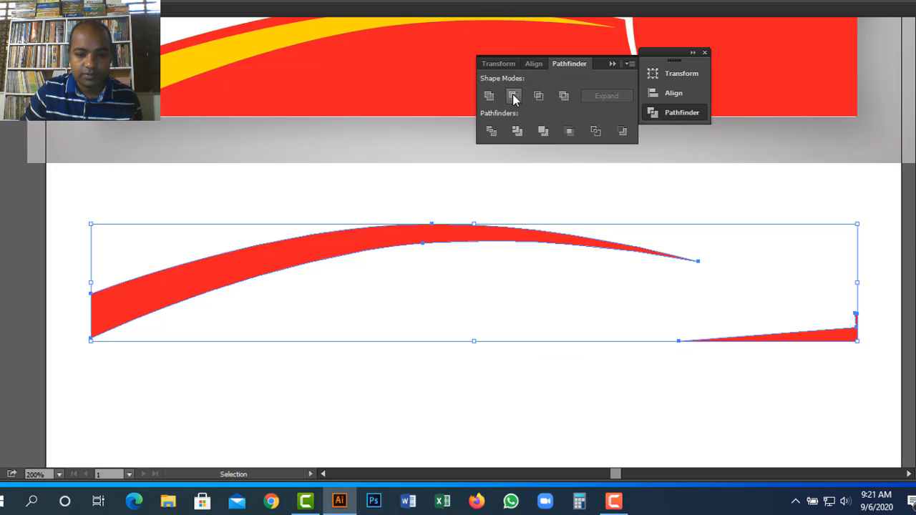
- Delete the leftover red wedge at the lower right of the cut shape, keeping only the tapered stripe
click(375, 294)
key(a)
drag(657, 306, 753, 390)
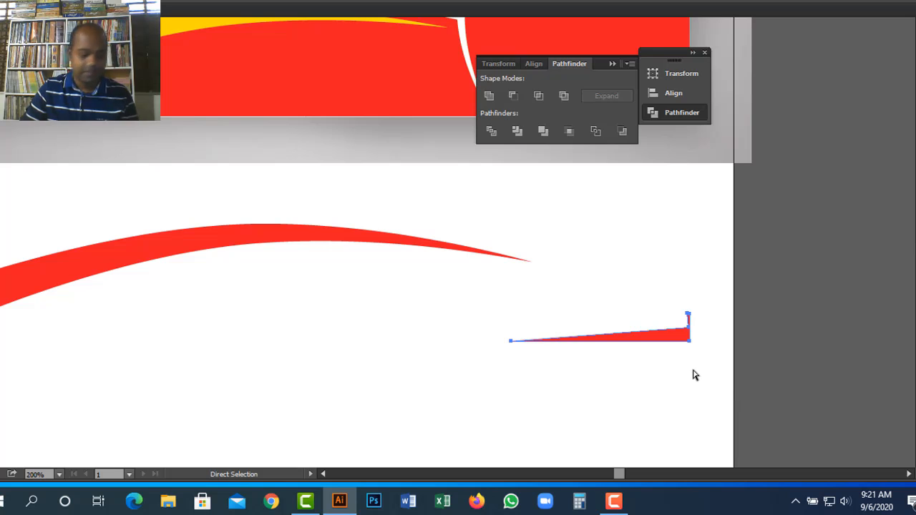
key(Delete)
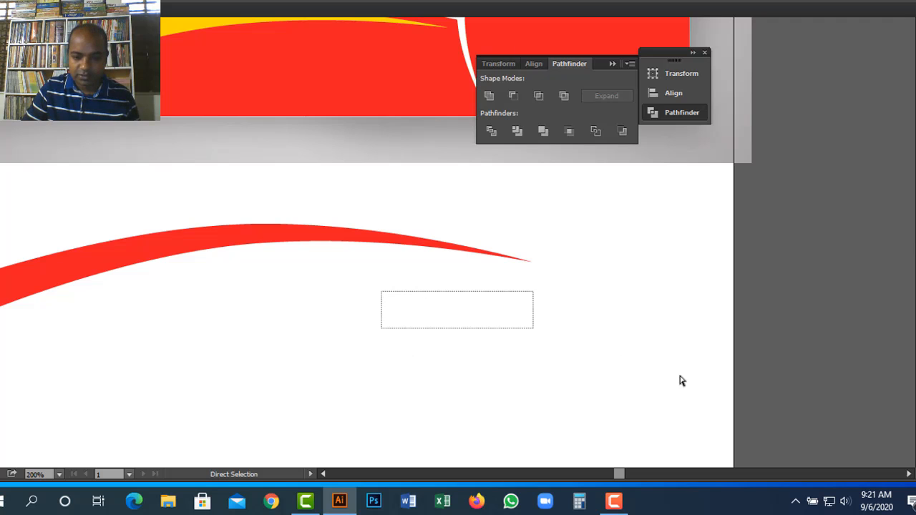
drag(681, 380, 620, 361)
drag(409, 273, 729, 350)
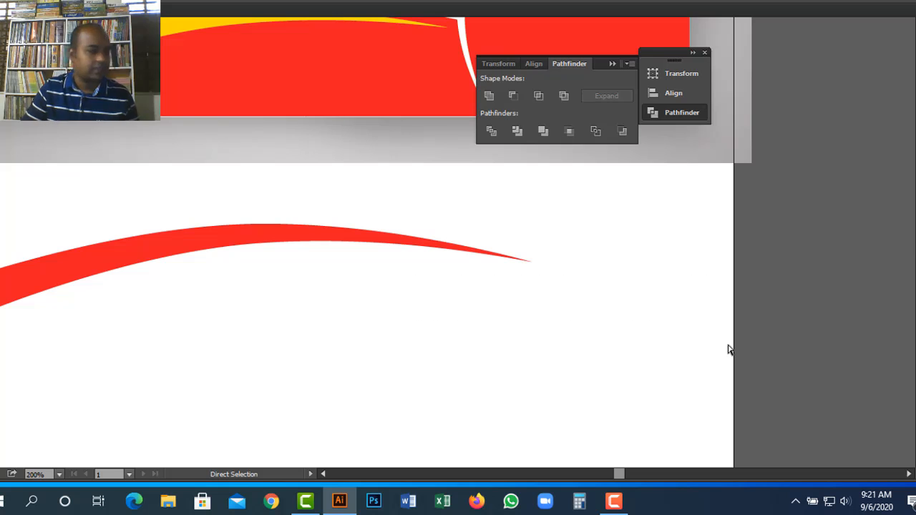
drag(269, 282, 635, 241)
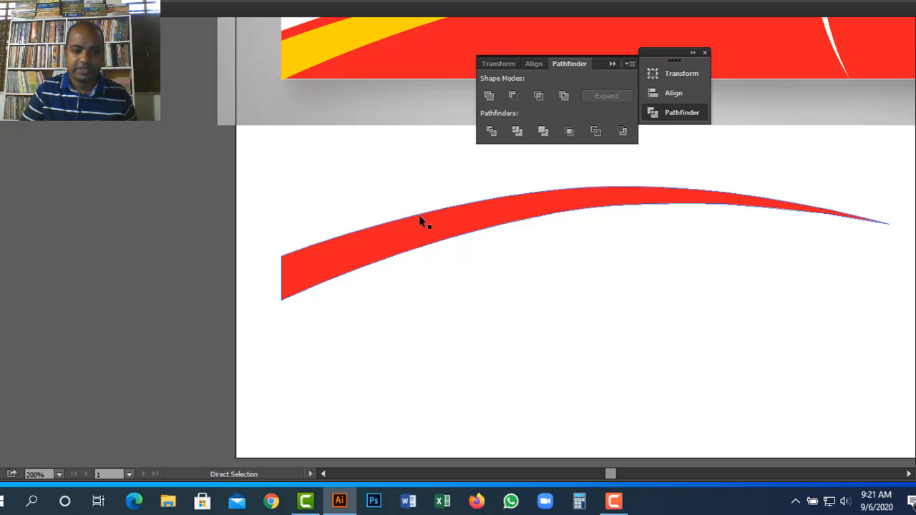
key(ctrl+minus)
key(ctrl+minus)
drag(560, 309, 229, 323)
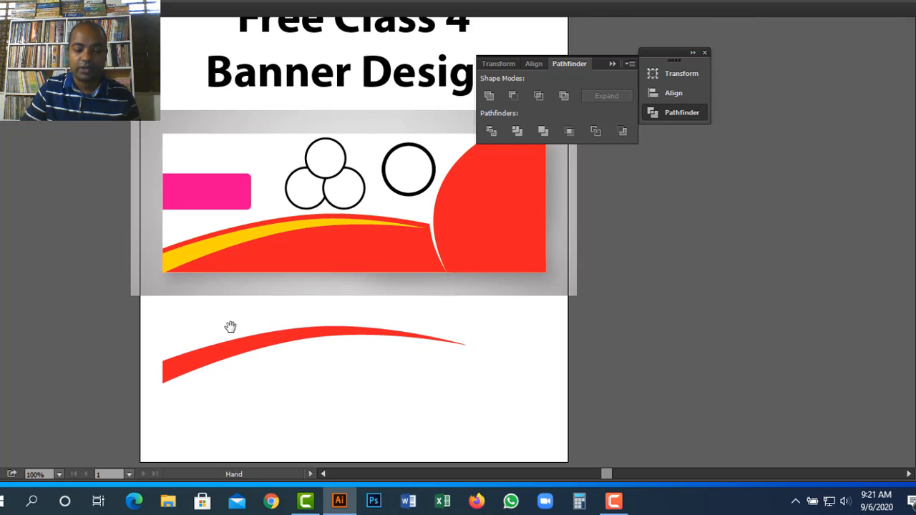
- Switch the document to outline view so the template shows through the traced shapes
key(z)
click(535, 309)
key(a)
click(535, 313)
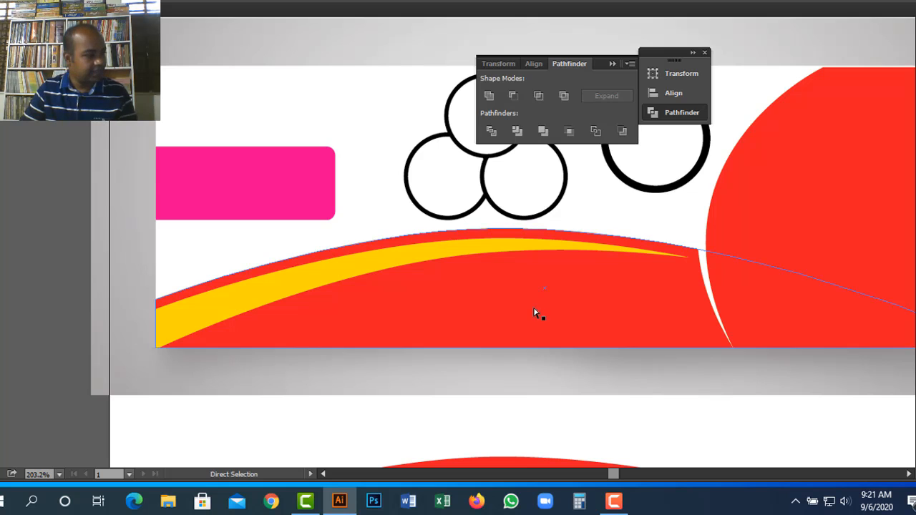
key(v)
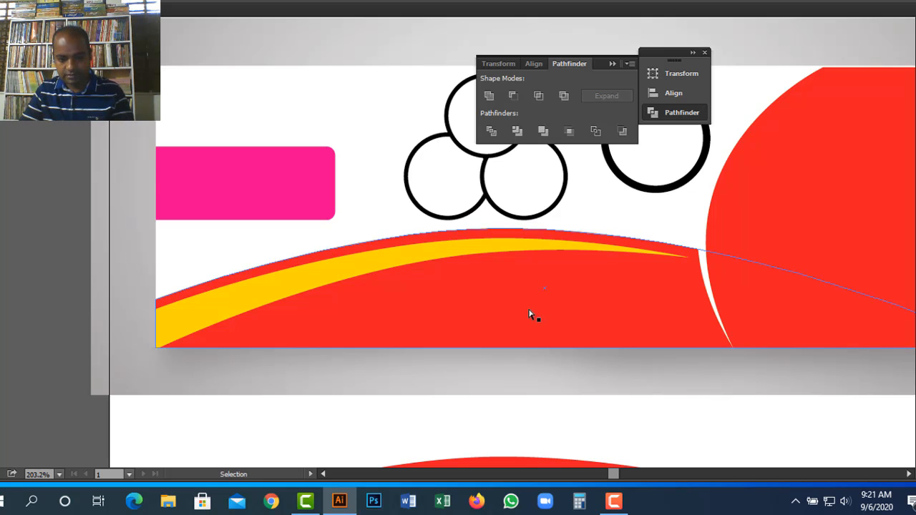
key(ctrl+y)
- Draw a rounded rectangle about 1.47 in wide over the template's phone number bar and lower its top edge to match the bar
key(ctrl+space)
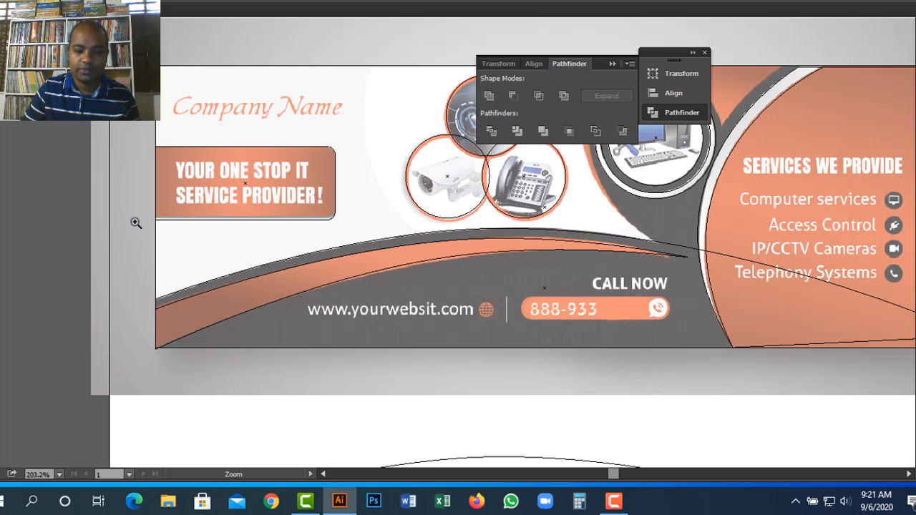
drag(135, 221, 718, 379)
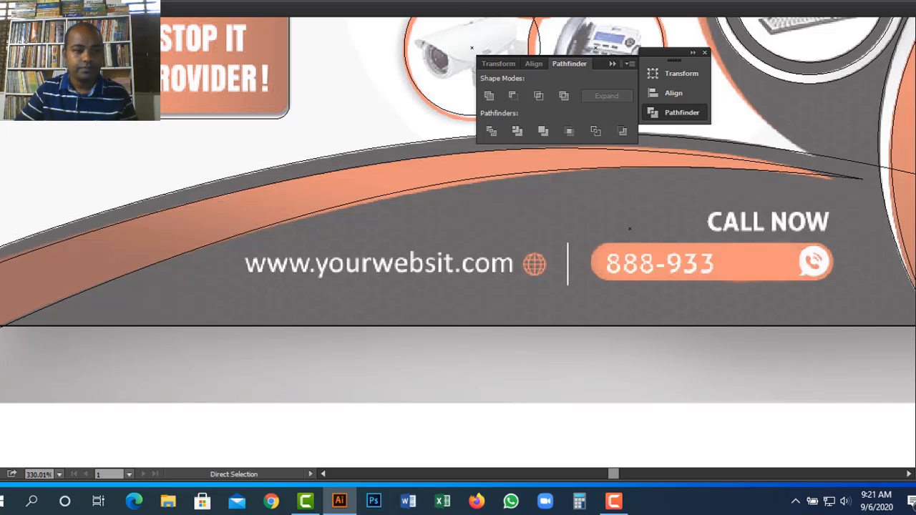
key(Tab)
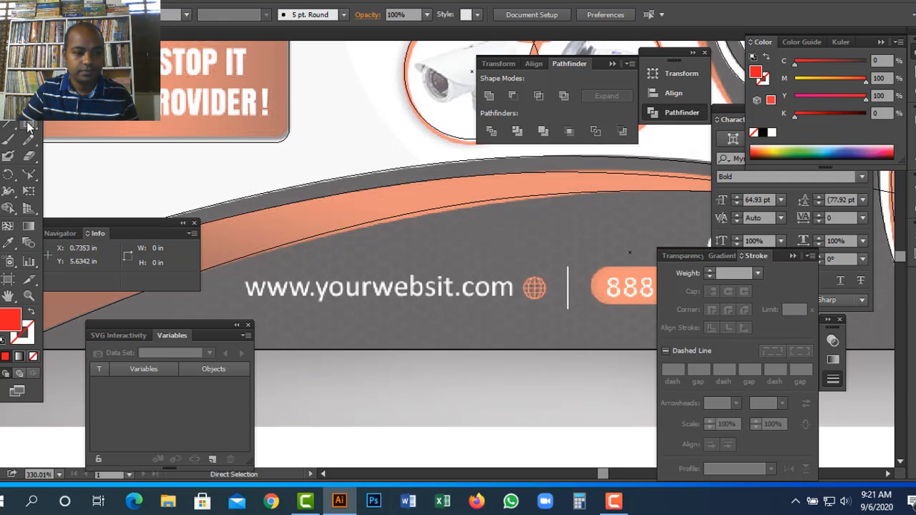
drag(29, 126, 85, 140)
key(Tab)
scroll(799, 315, down, 1)
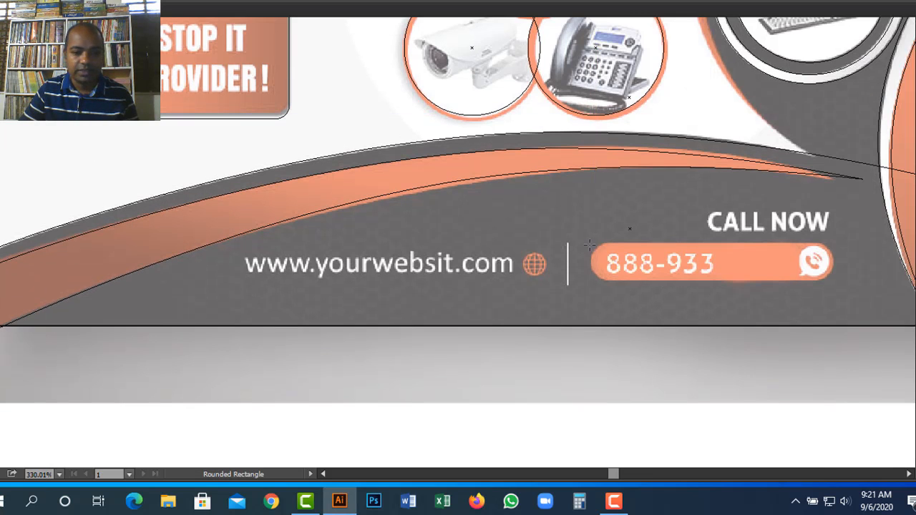
drag(593, 242, 835, 283)
click(548, 276)
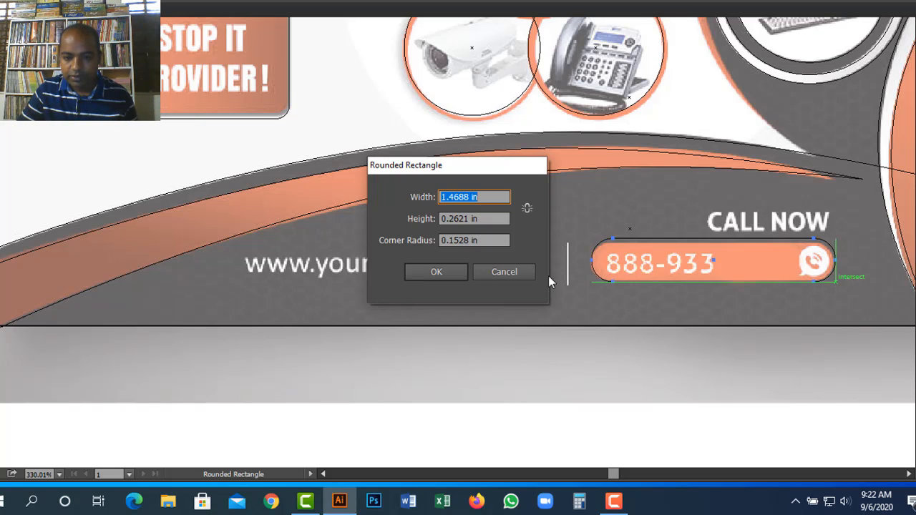
click(509, 276)
key(v)
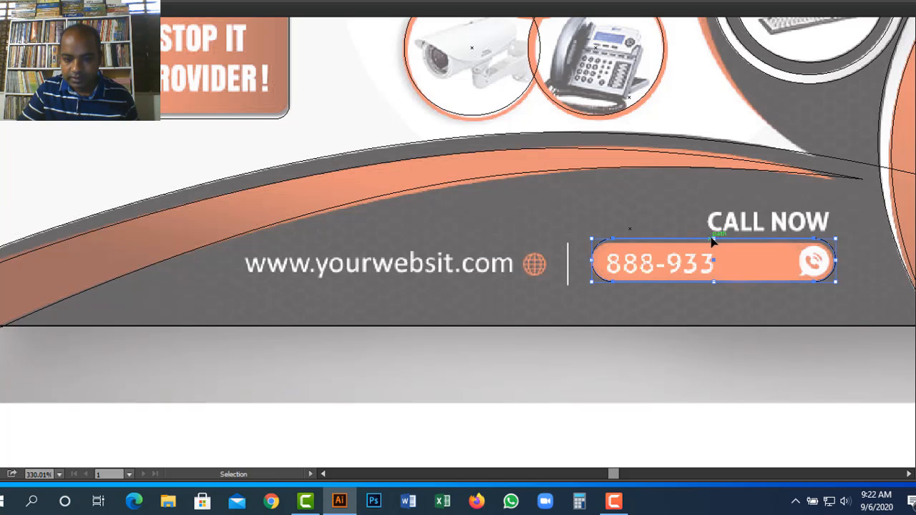
drag(716, 241, 716, 245)
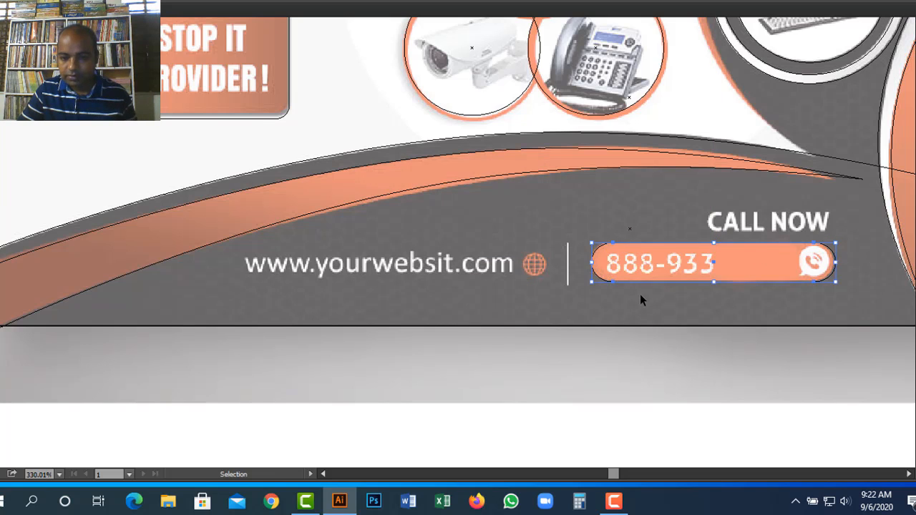
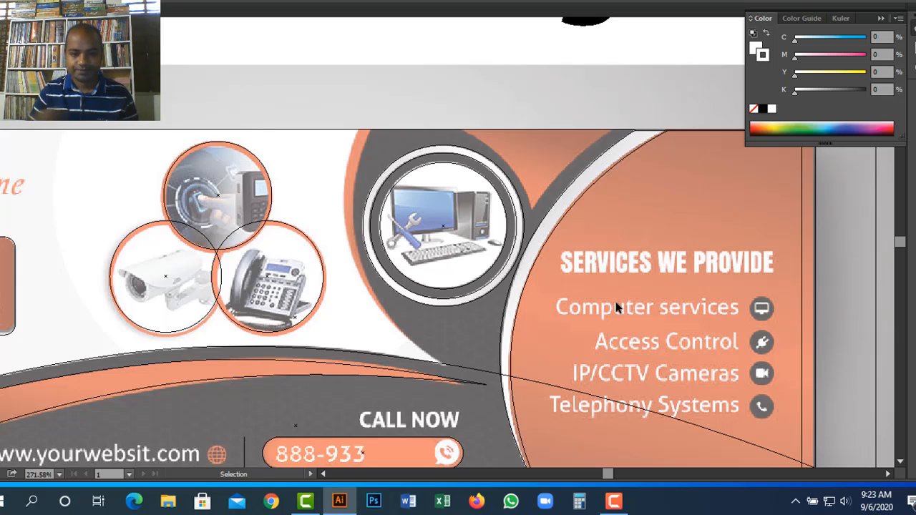
drag(340, 136, 282, 98)
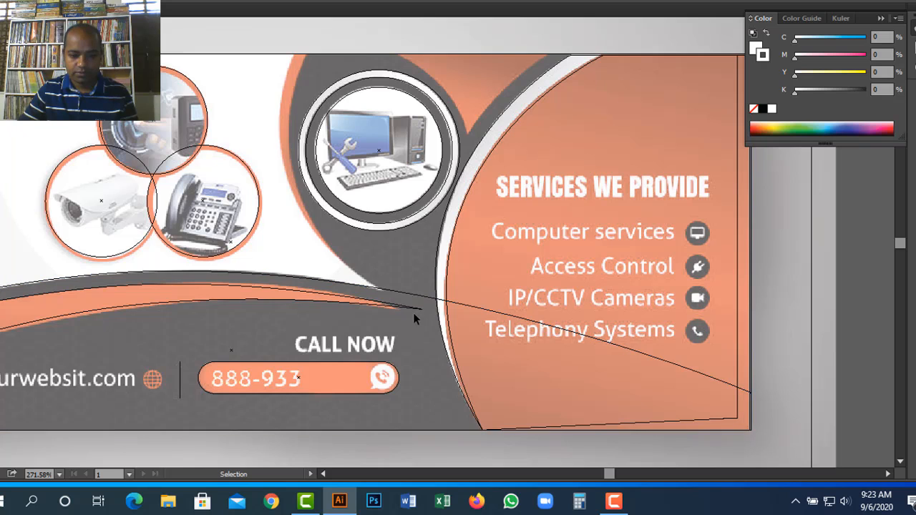
key(p)
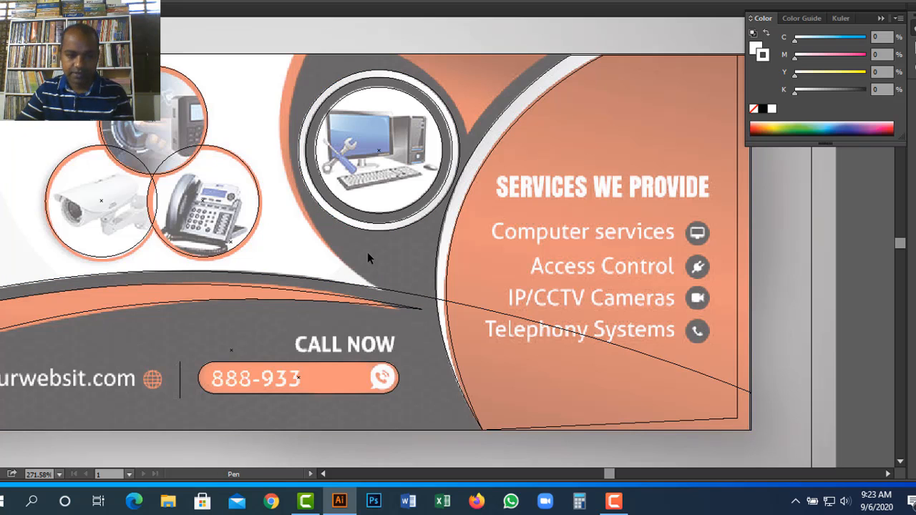
click(308, 56)
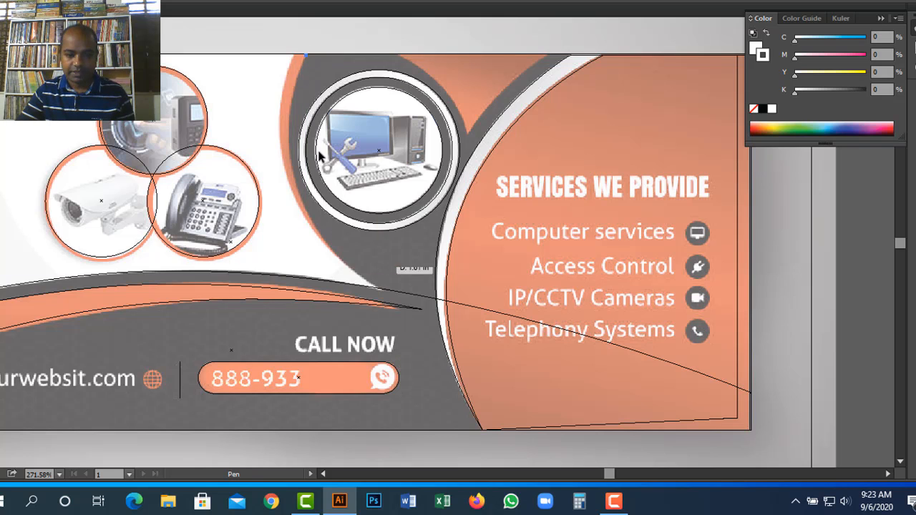
key(ctrl+z)
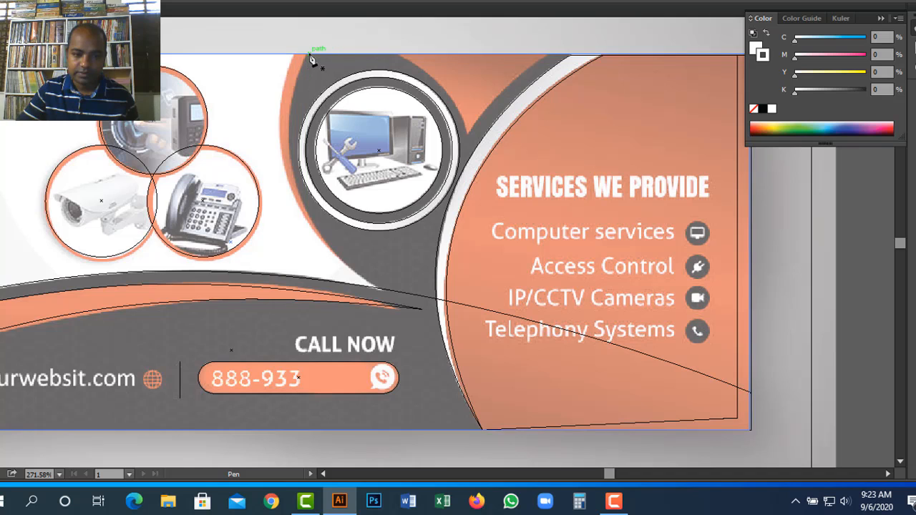
- Draw a large circle, fit it to the dark curve around the computer picture, and duplicate it slightly up-left along the orange edge
key(l)
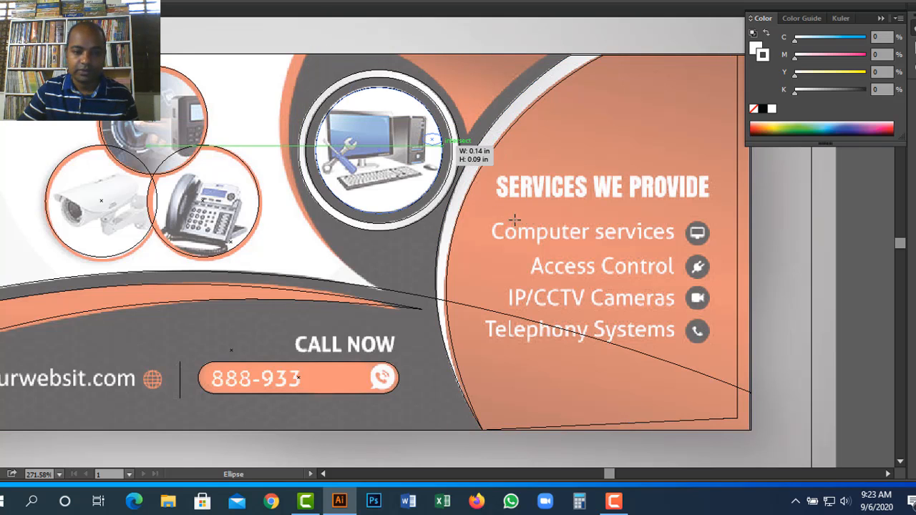
drag(422, 133, 570, 322)
key(v)
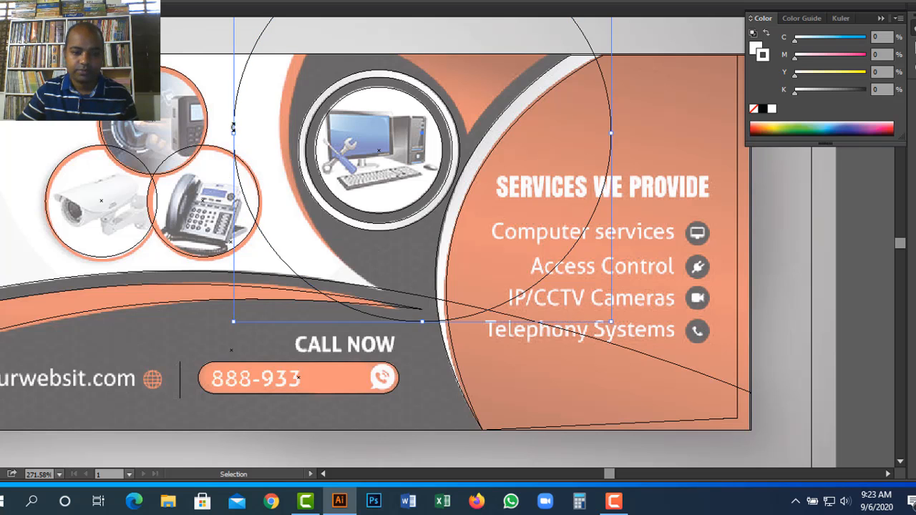
drag(239, 121, 354, 205)
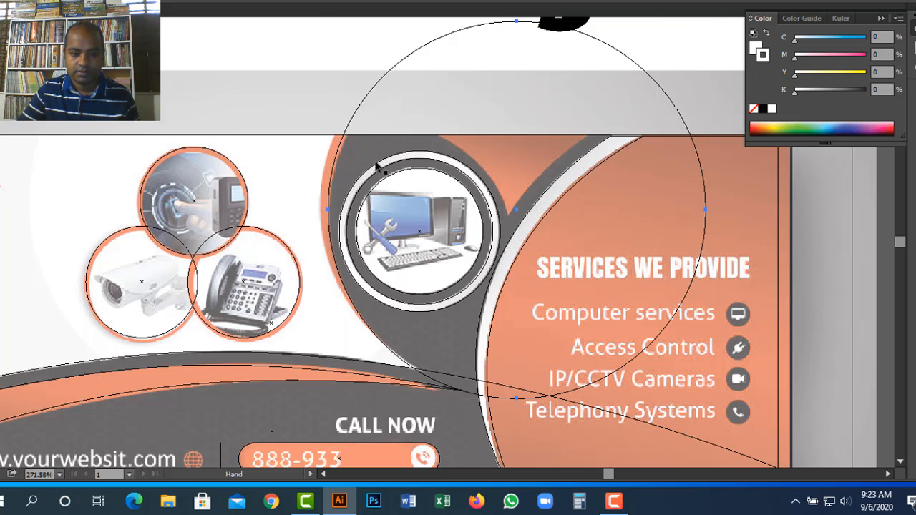
mouse_move(340, 147)
mouse_down()
mouse_move(332, 154)
mouse_move(327, 137)
mouse_move(331, 143)
mouse_up()
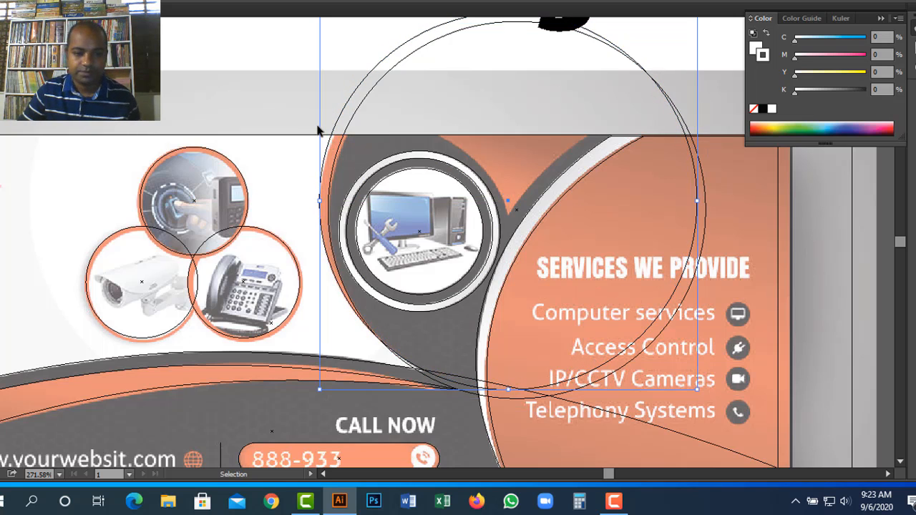
- Draw a rectangle about 2.15 by 1.56 in from the banner's top edge, then extend it down past the circles and further right
key(m)
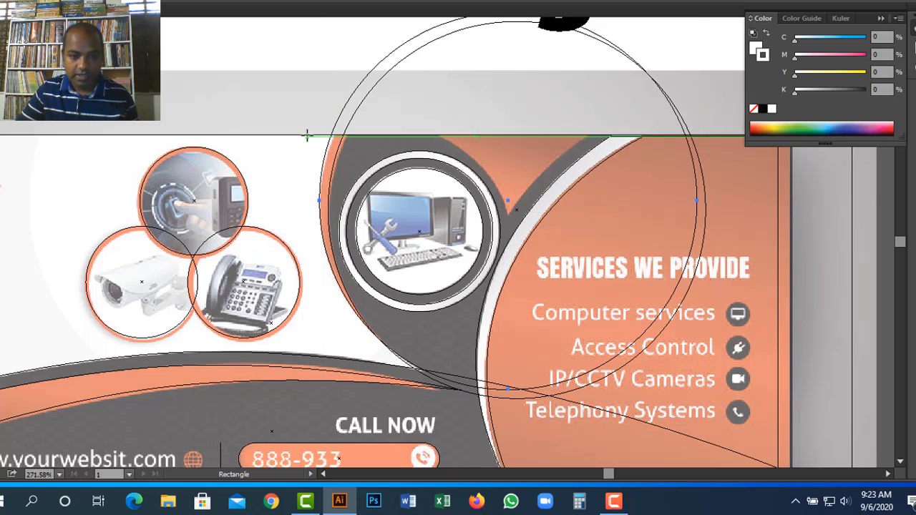
drag(305, 134, 599, 348)
click(568, 346)
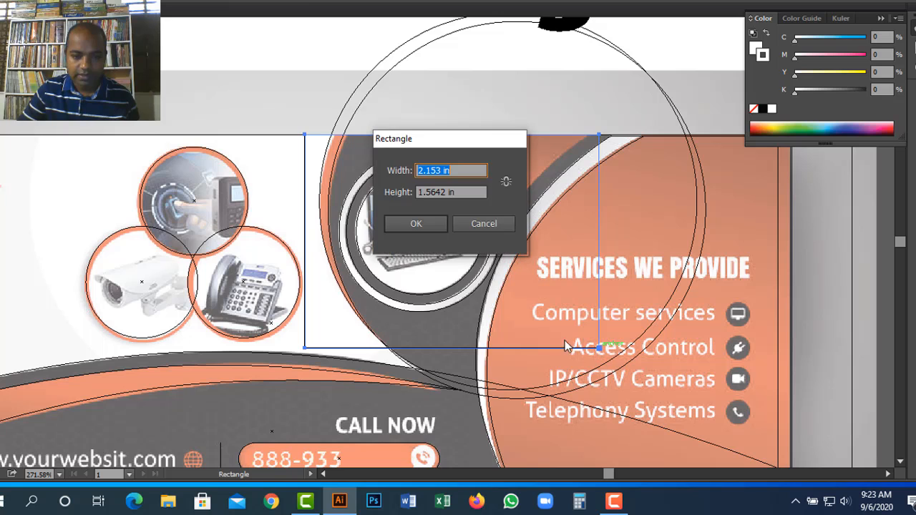
click(481, 223)
key(v)
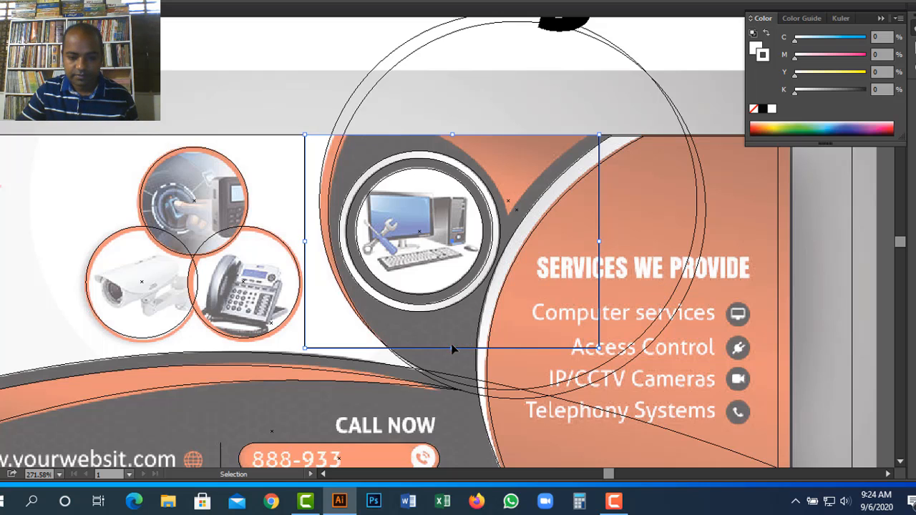
drag(454, 351, 464, 408)
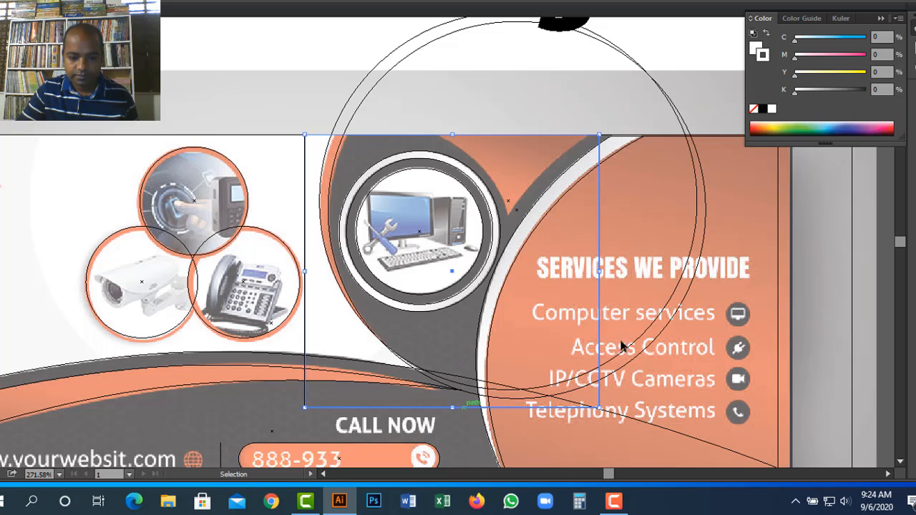
drag(599, 270, 640, 272)
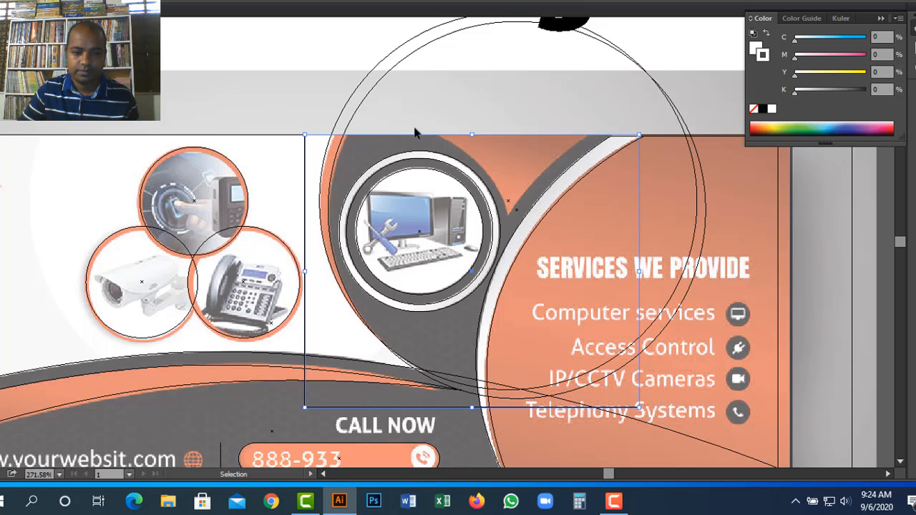
- Select both large circles and the rectangle around the computer picture and cut them from the artwork
key(ctrl+shift+a)
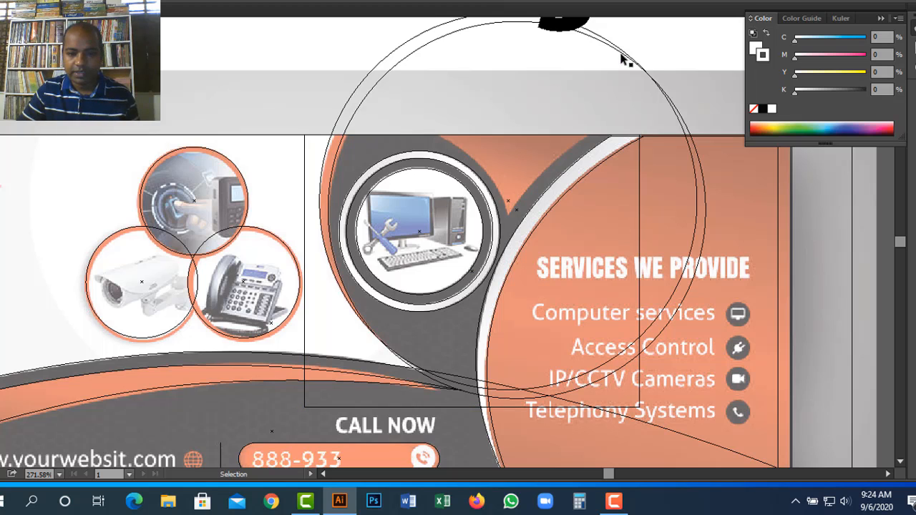
drag(608, 55, 439, 101)
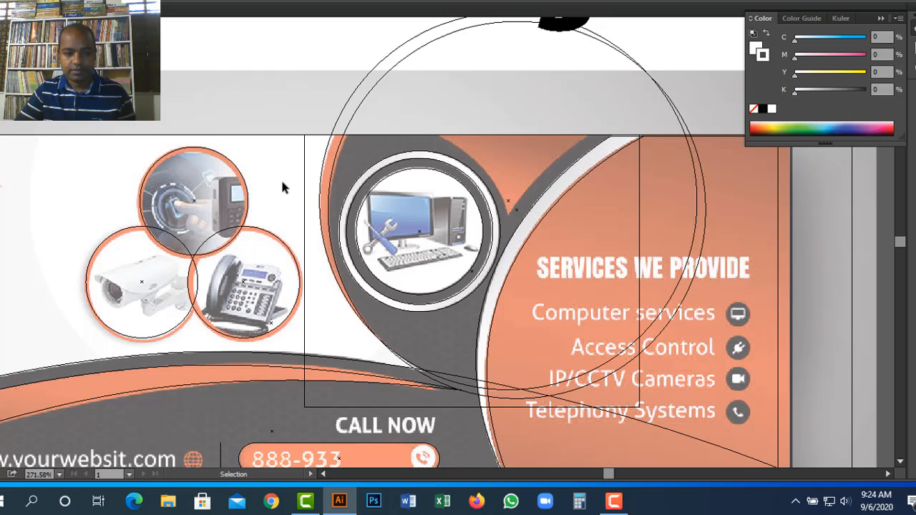
drag(282, 183, 337, 208)
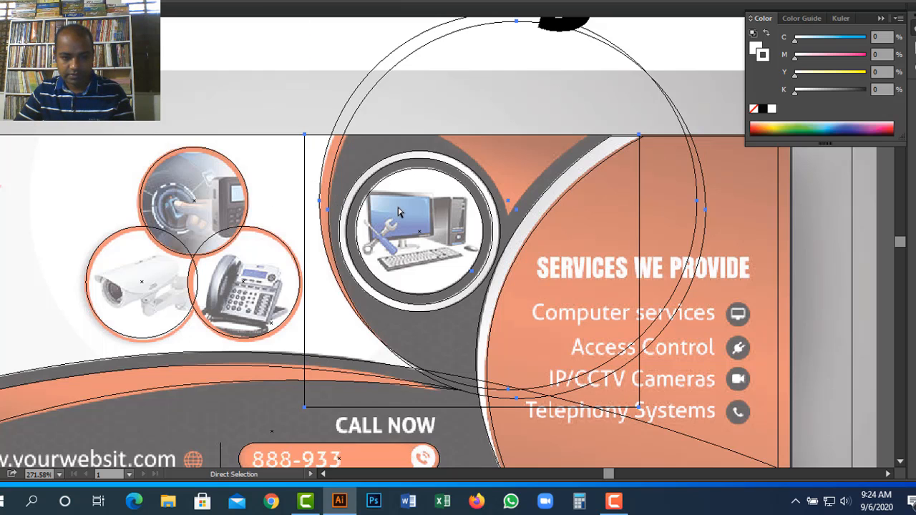
key(Delete)
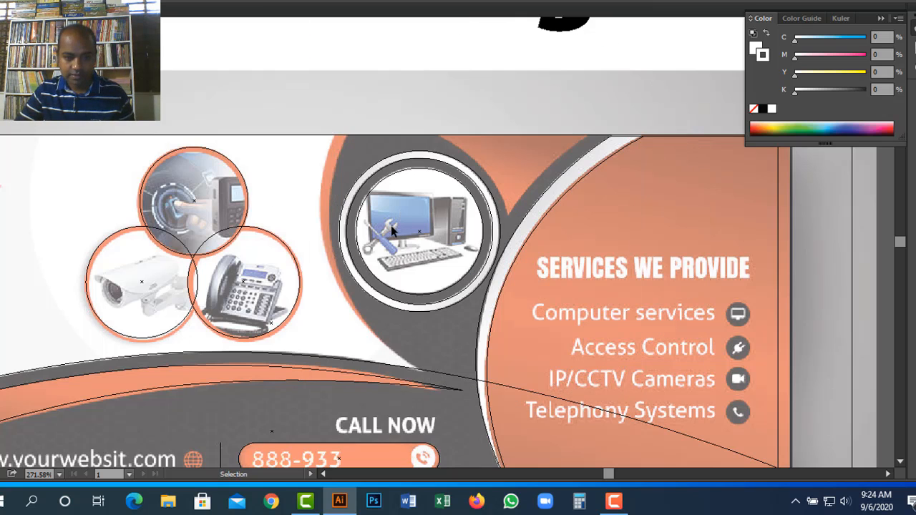
- Hide all the remaining traced shapes and bring the two large circles and the rectangle back in place over the template
key(ctrl+a)
key(ctrl+shift+a)
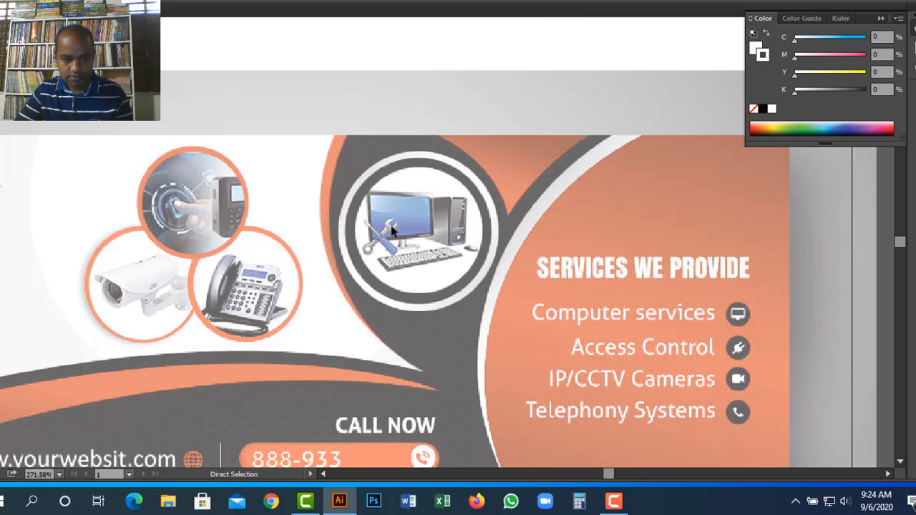
key(ctrl+a)
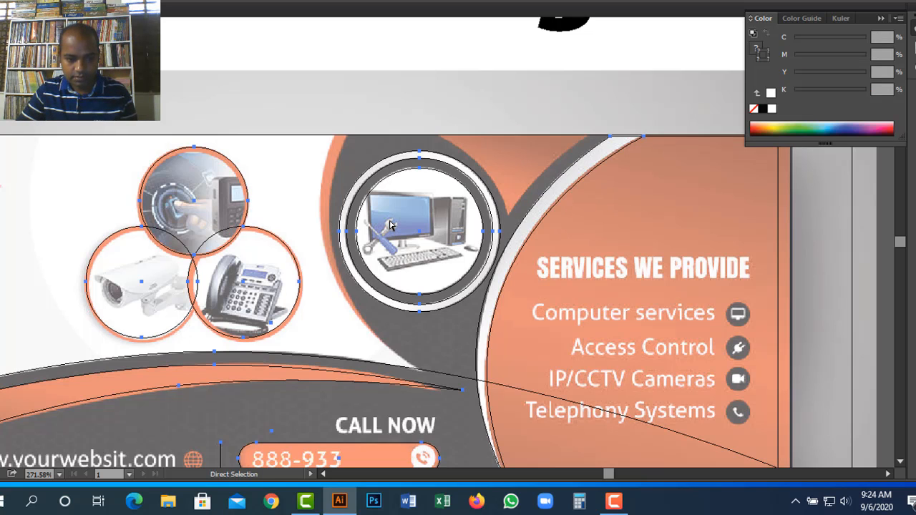
key(ctrl+shift+a)
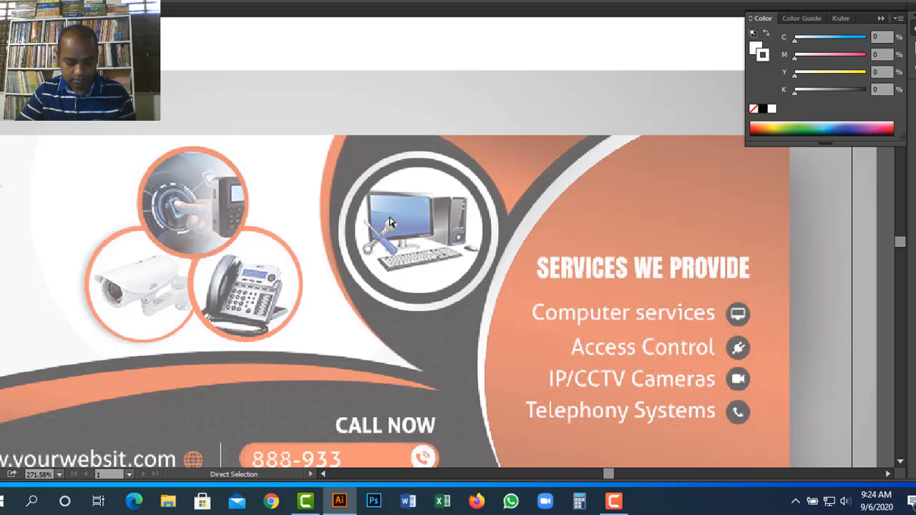
click(391, 222)
key(ctrl+shift+a)
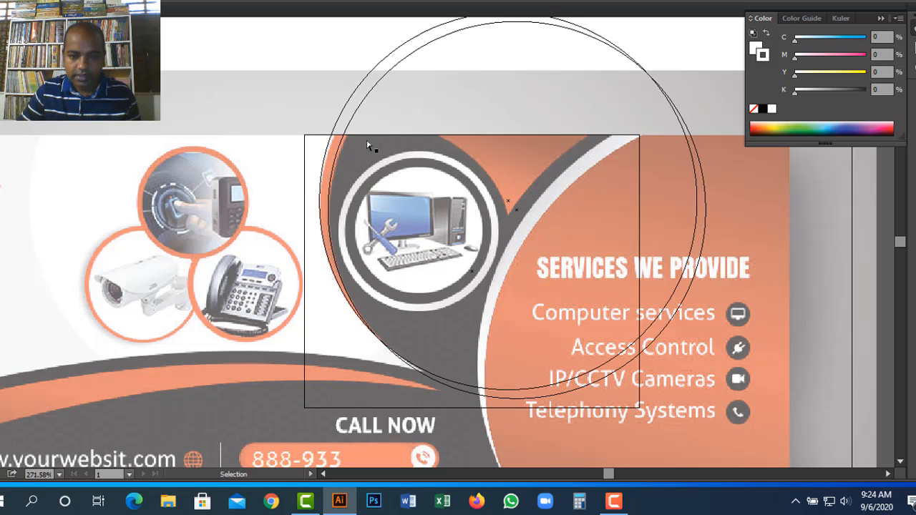
- Widen the rectangle slightly to the right, then draw a circle over the computer picture
drag(643, 215, 659, 215)
key(ctrl+shift+a)
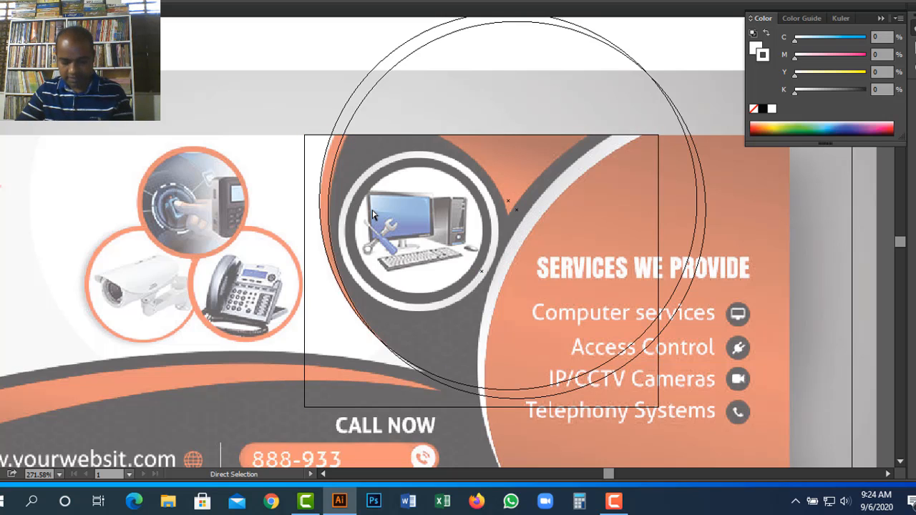
key(l)
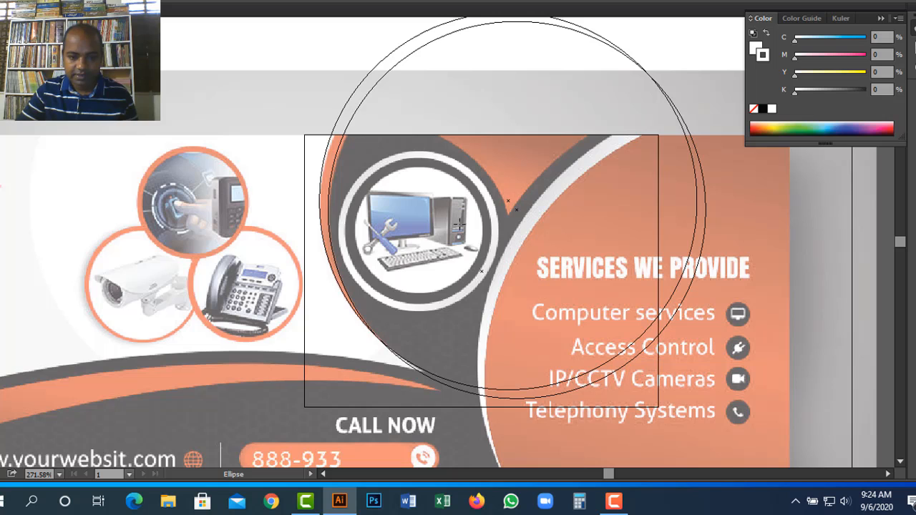
mouse_move(458, 224)
mouse_down()
mouse_move(499, 251)
mouse_move(521, 312)
mouse_move(546, 344)
mouse_move(576, 341)
mouse_up()
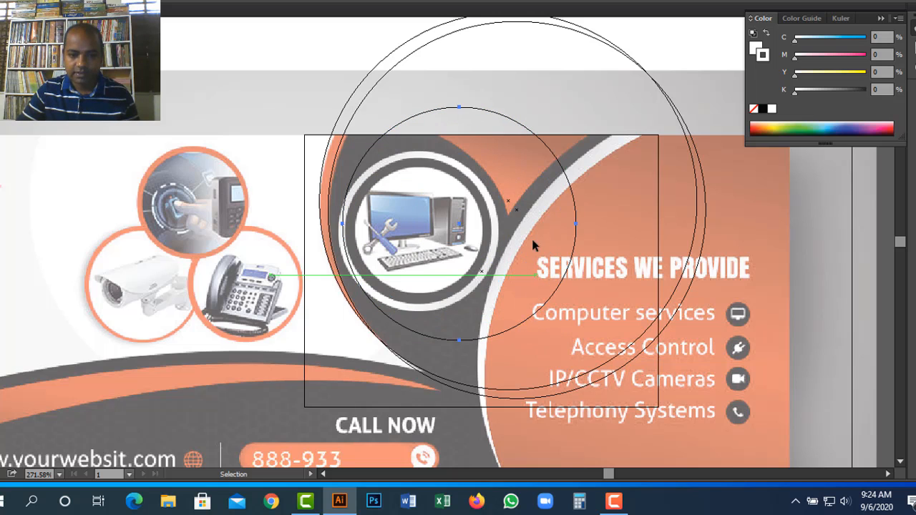
- Enlarge and move the new circle until its edge follows the right-hand curve of the dark shape around the computer picture
click(558, 162)
drag(542, 166, 489, 179)
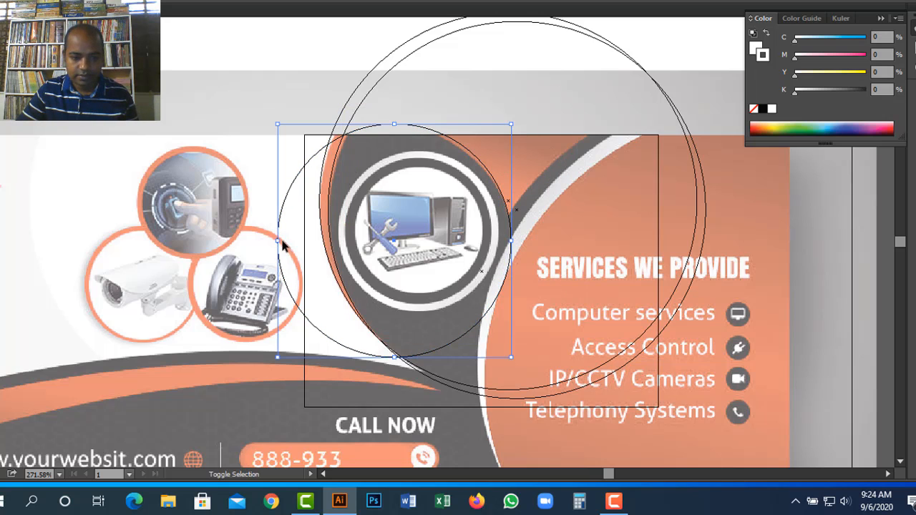
drag(283, 245, 249, 243)
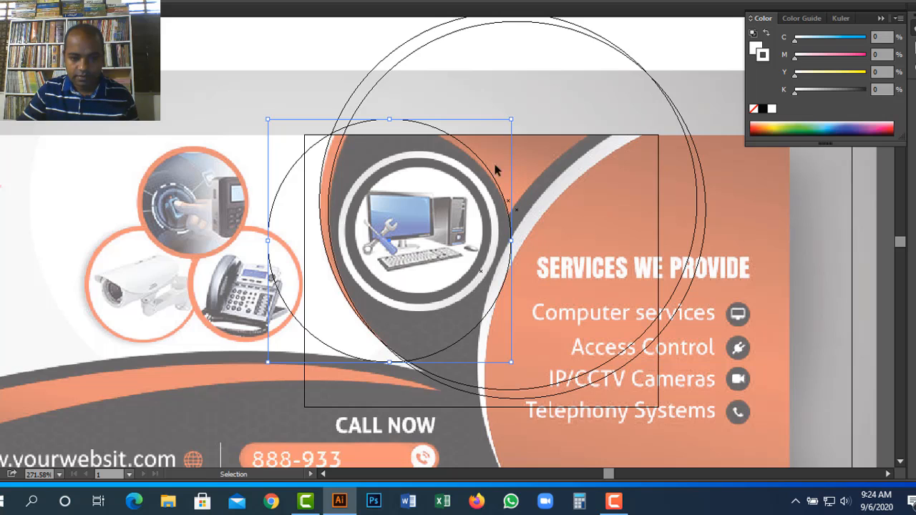
drag(479, 156, 478, 173)
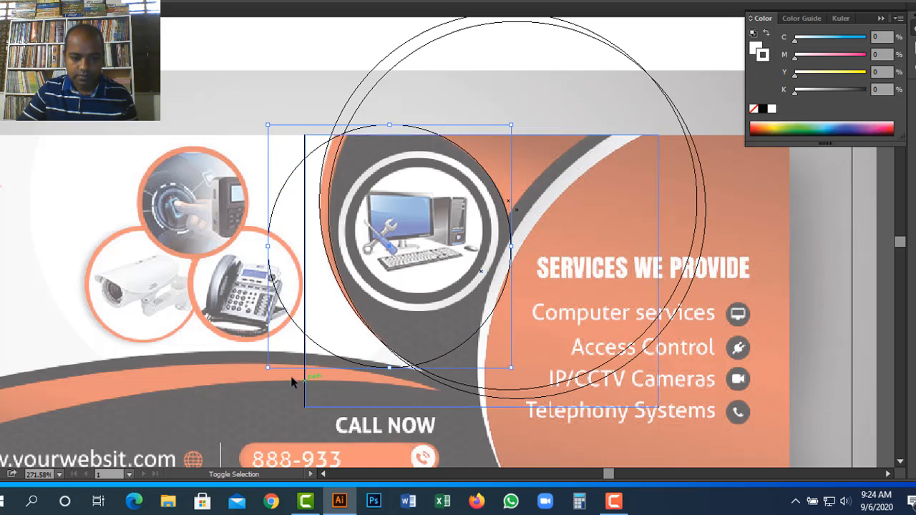
drag(267, 367, 225, 409)
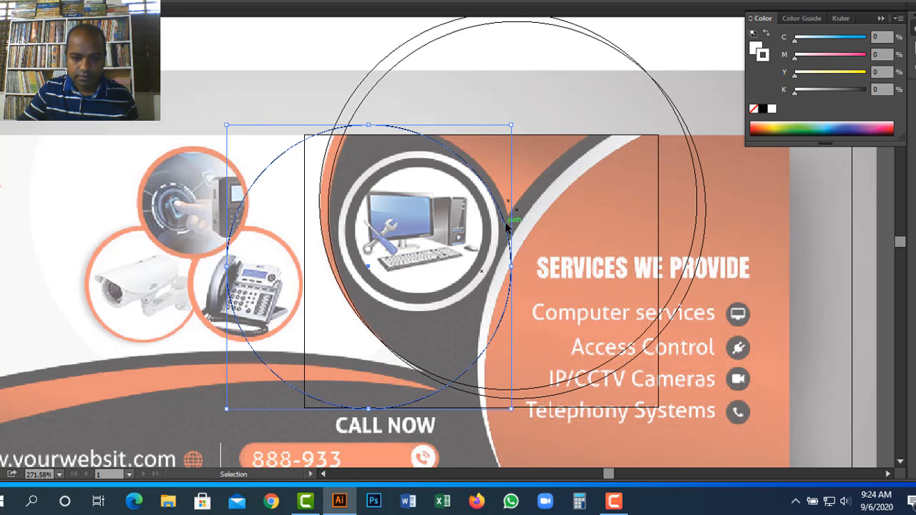
drag(507, 226, 511, 223)
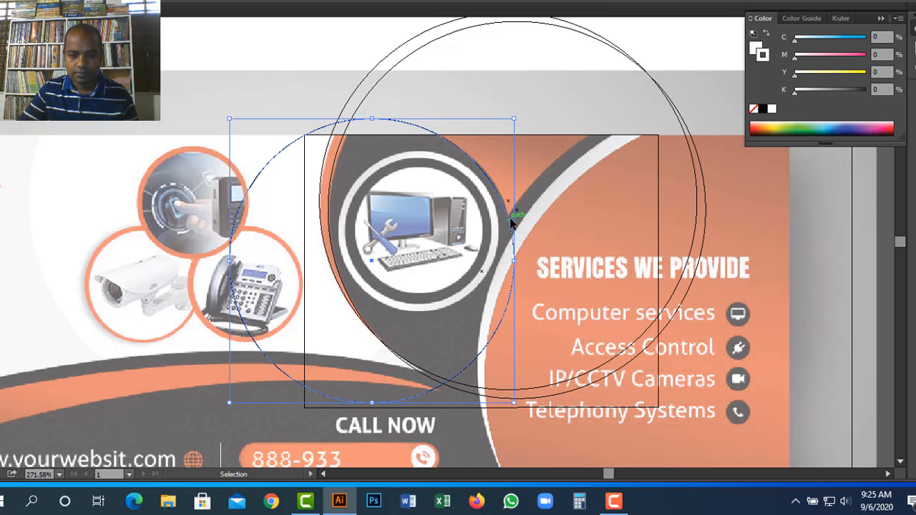
- Duplicate the fitted circle to the right, over the SERVICES WE PROVIDE area
drag(512, 223, 783, 231)
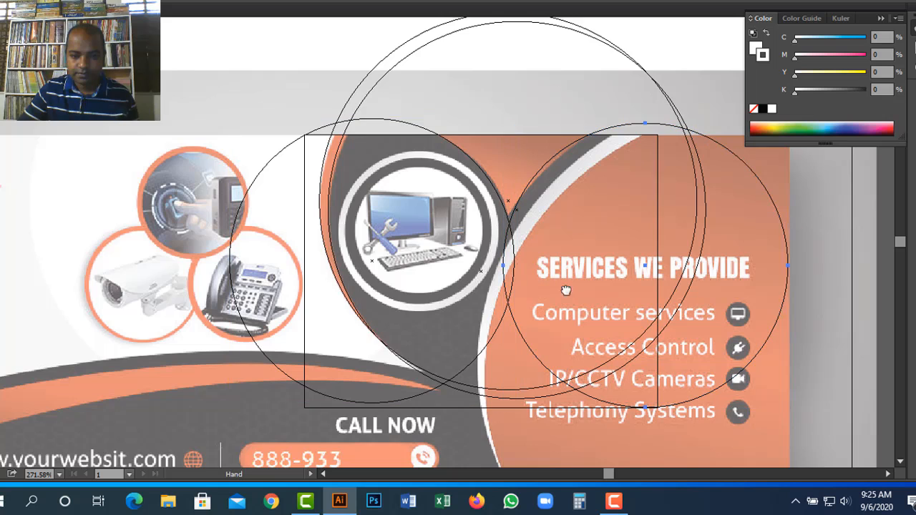
drag(567, 290, 404, 173)
right_click(487, 234)
click(653, 215)
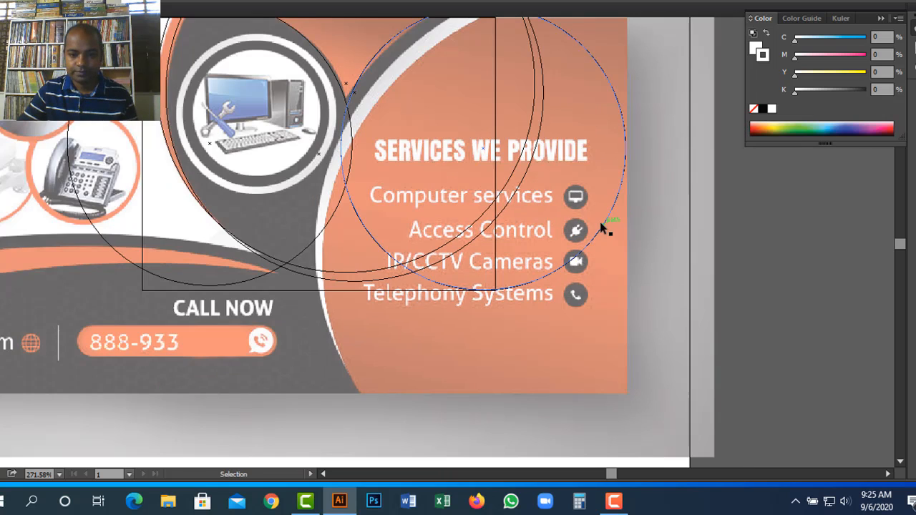
- Enlarge the duplicated circle and align its edge with the outer edge of the dark curved band beside the services area
shift+click(601, 227)
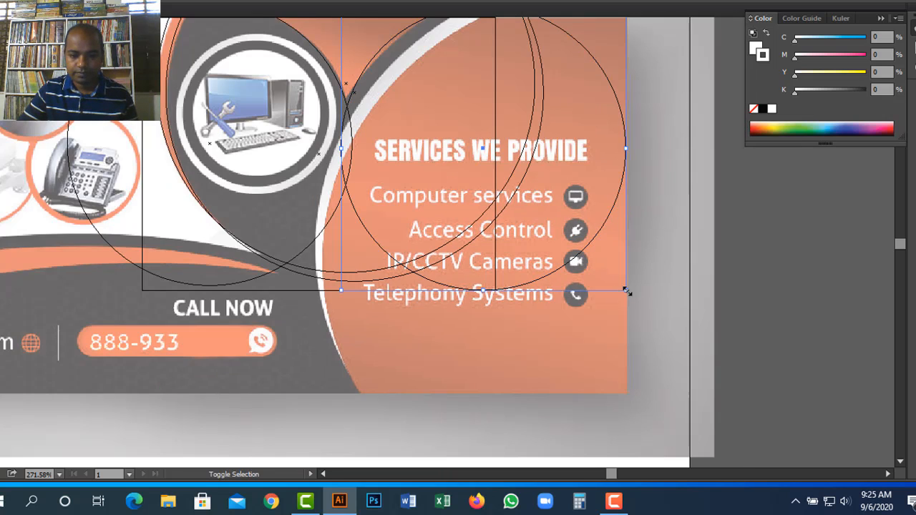
drag(627, 291, 755, 352)
drag(317, 130, 437, 282)
drag(462, 160, 450, 148)
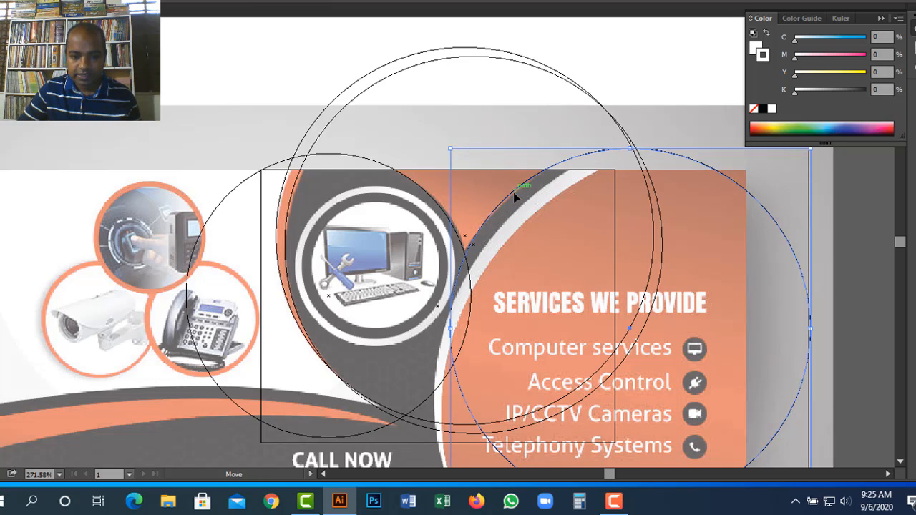
drag(513, 191, 513, 192)
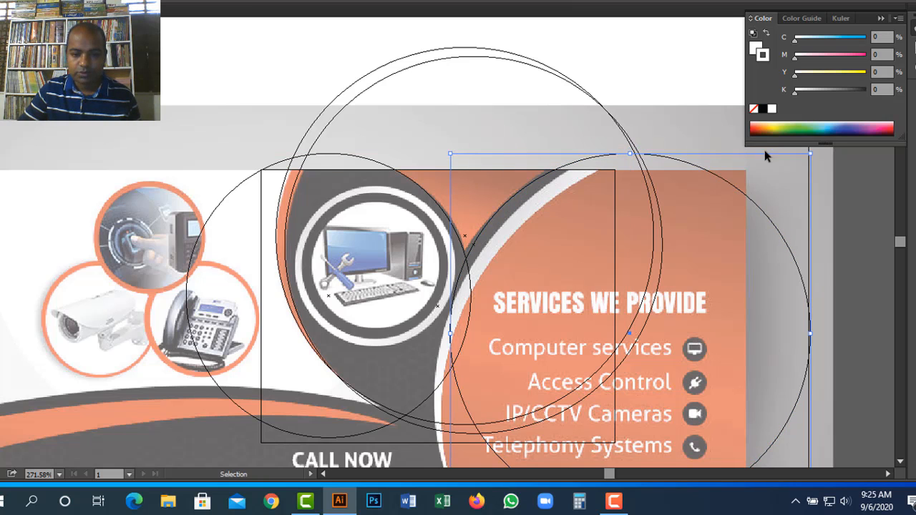
scroll(701, 135, right, 4)
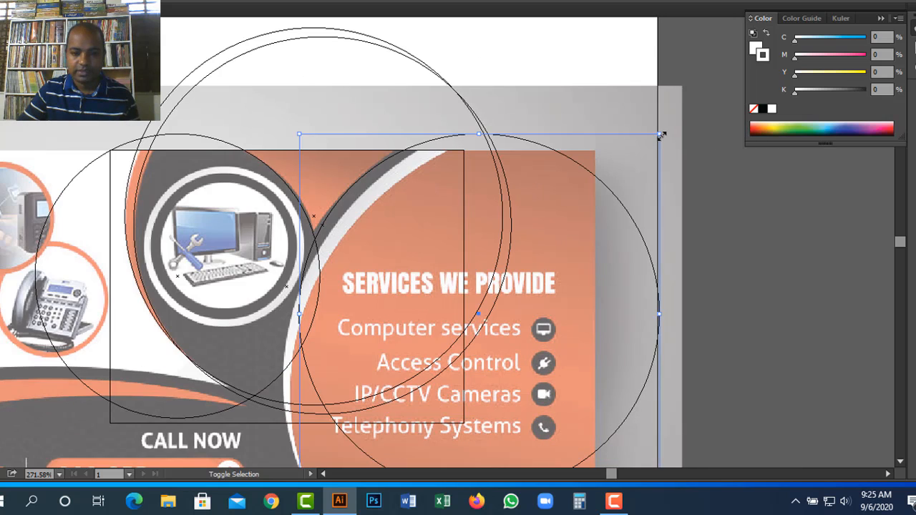
drag(663, 135, 668, 126)
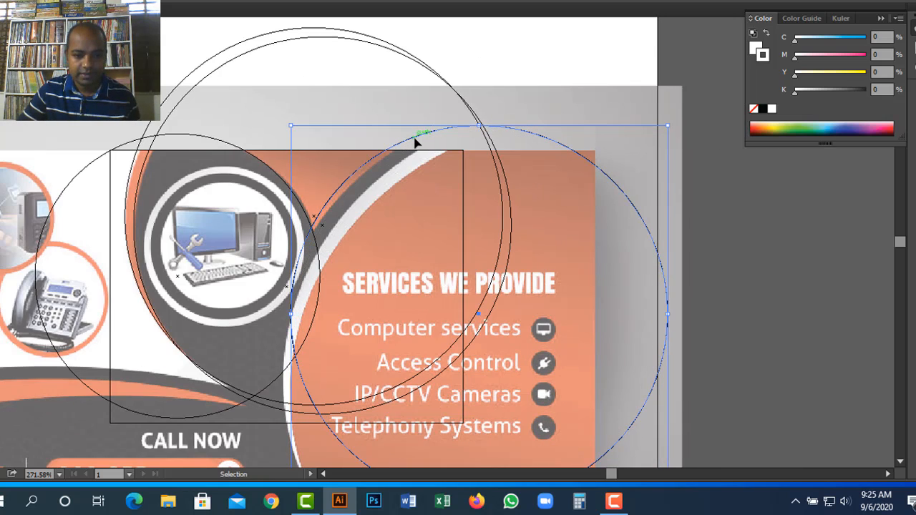
drag(415, 143, 425, 149)
scroll(444, 272, left, 5)
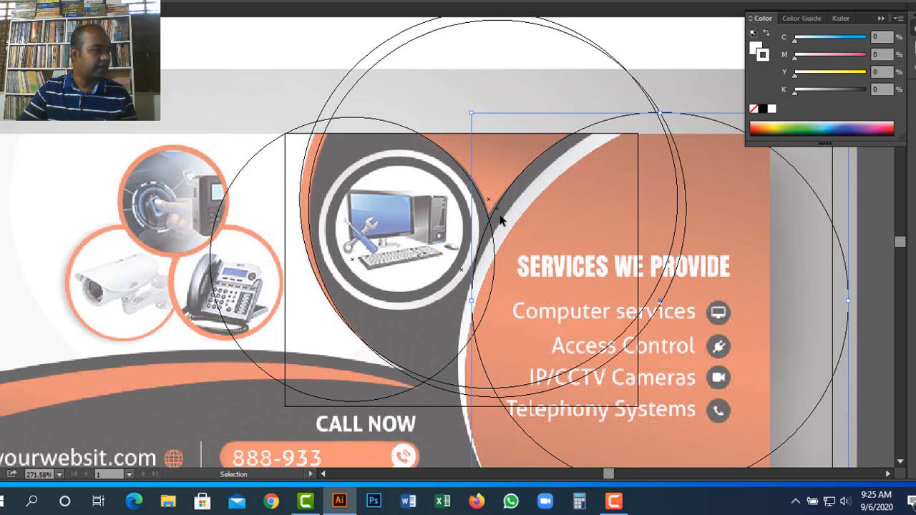
drag(499, 208, 494, 210)
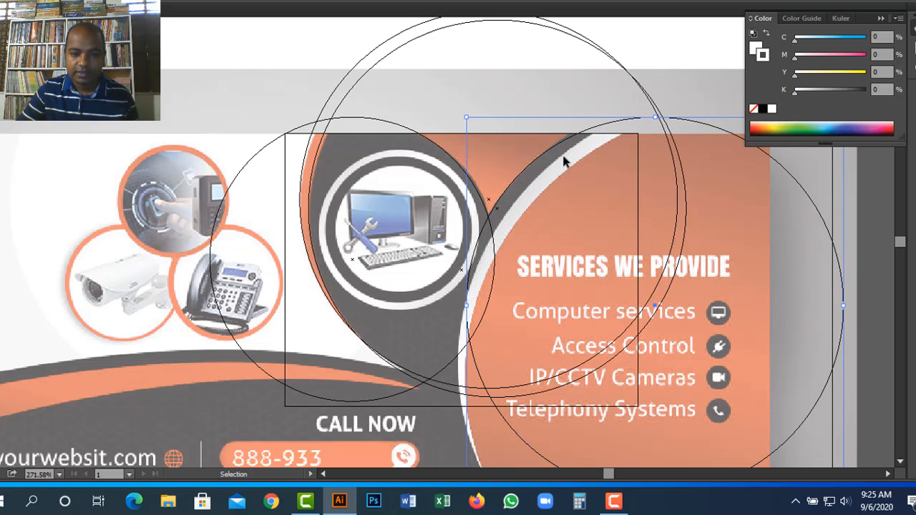
- Split the rectangle and all the overlapping circles into separate pieces with the Pathfinder Divide operation
shift+click(474, 181)
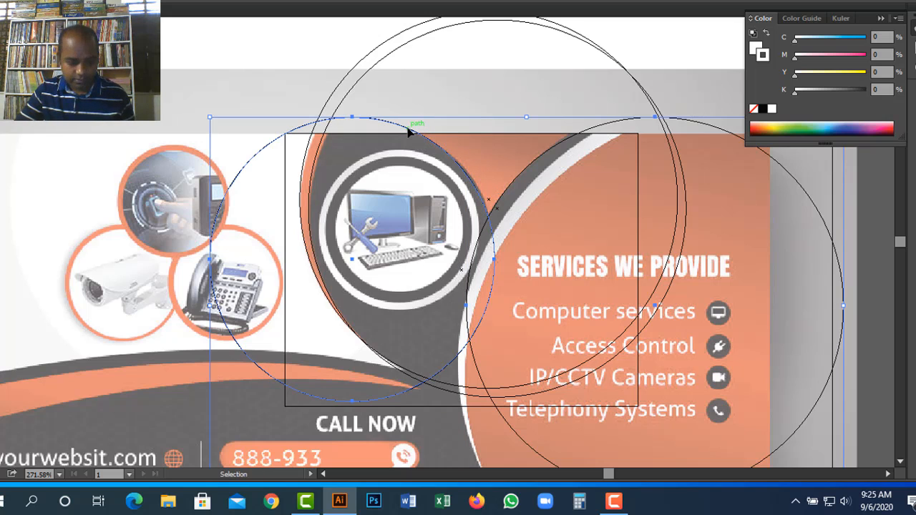
key(m)
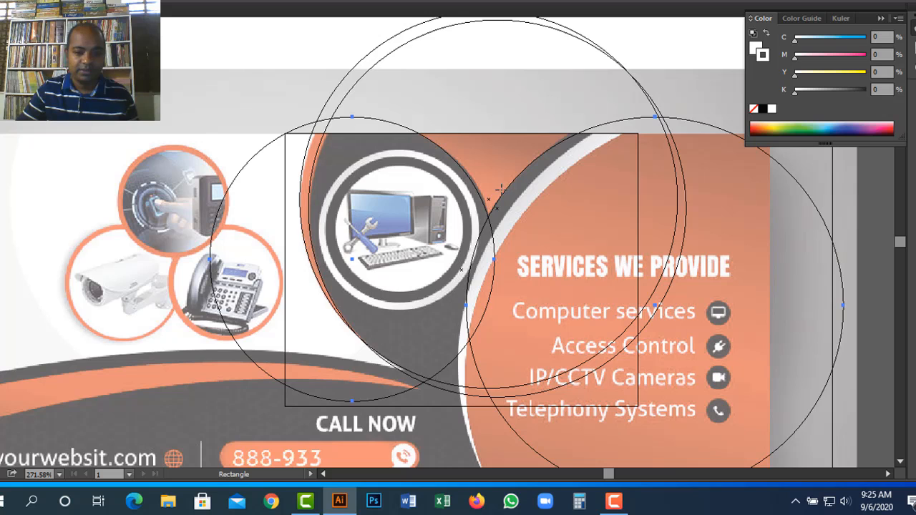
key(v)
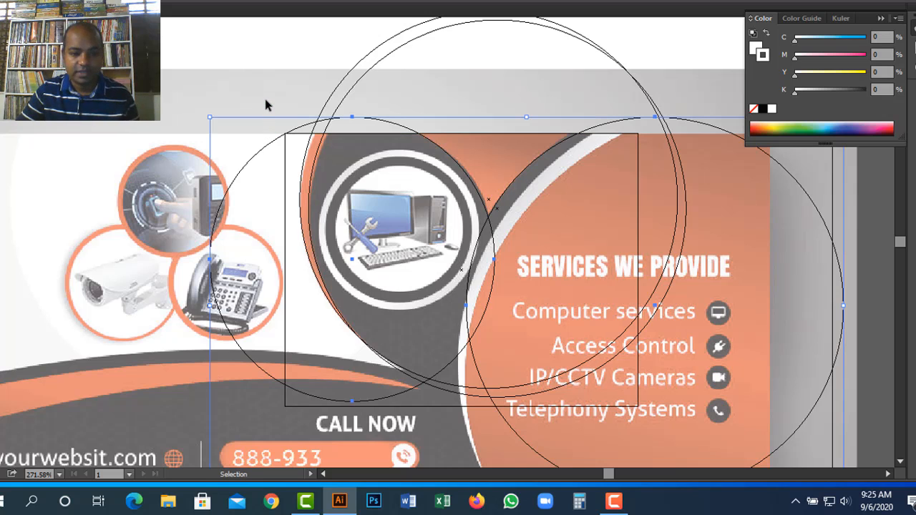
click(263, 100)
drag(265, 103, 595, 146)
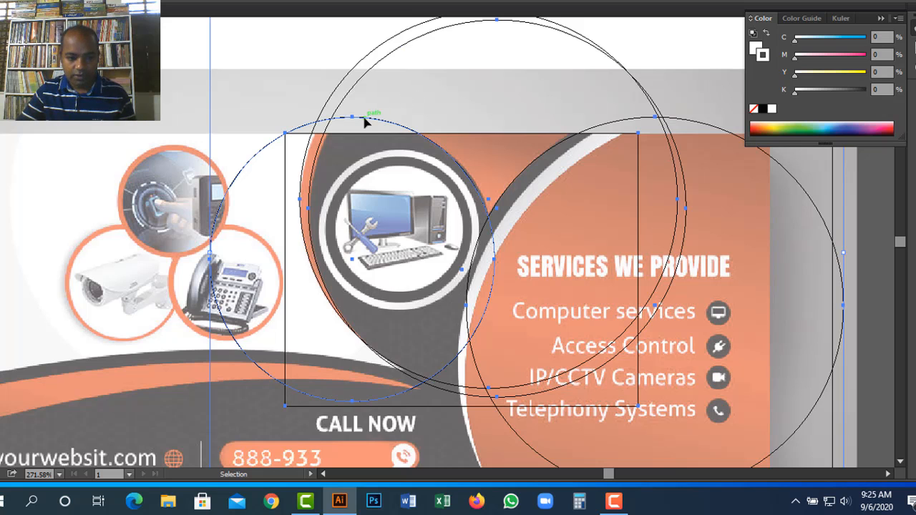
click(245, 2)
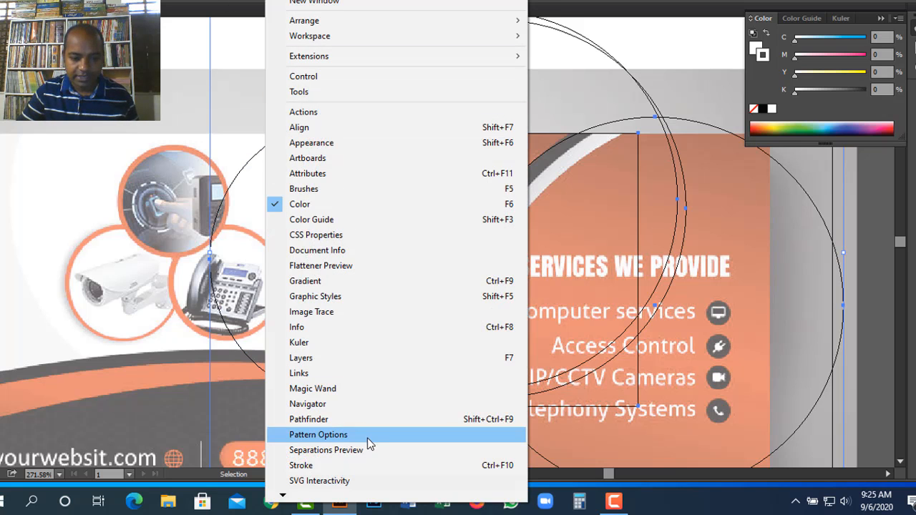
click(341, 425)
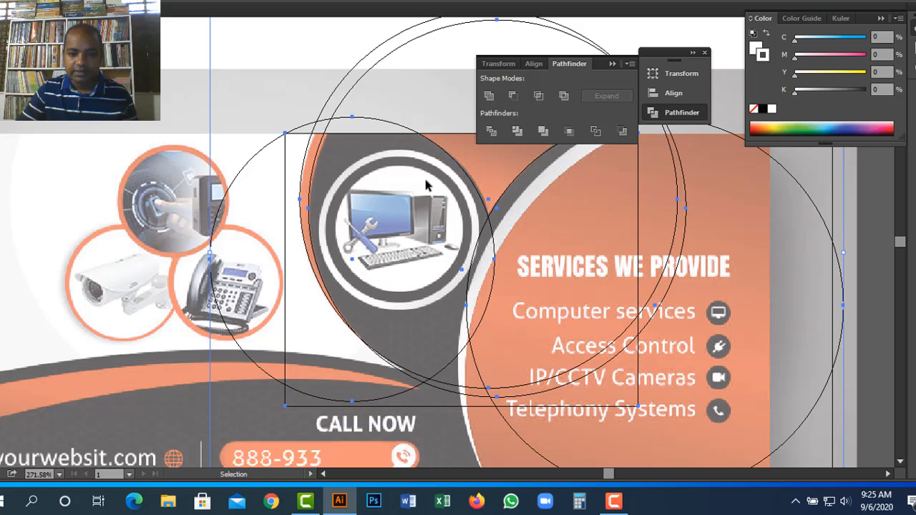
click(491, 132)
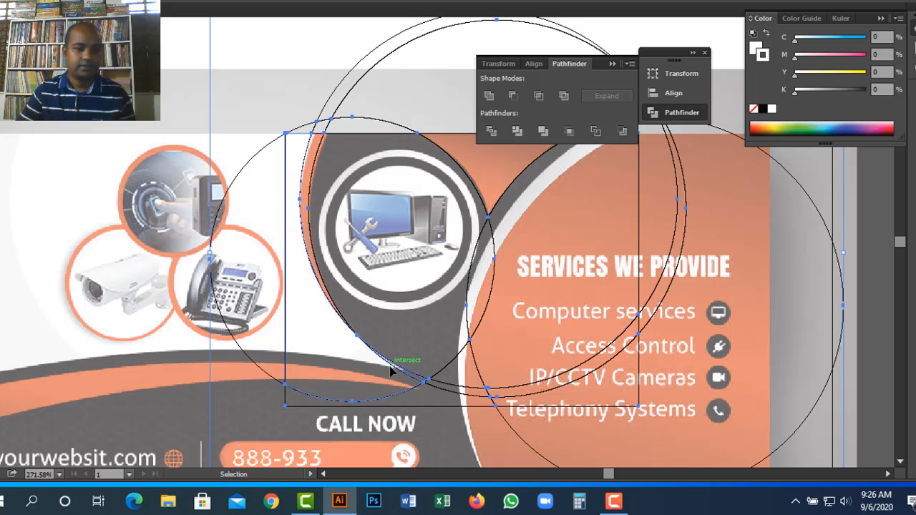
key(ctrl+shift+a)
- Delete the divided circle pieces that extend above the rectangle and past its upper-right corner
key(space)
drag(306, 207, 120, 240)
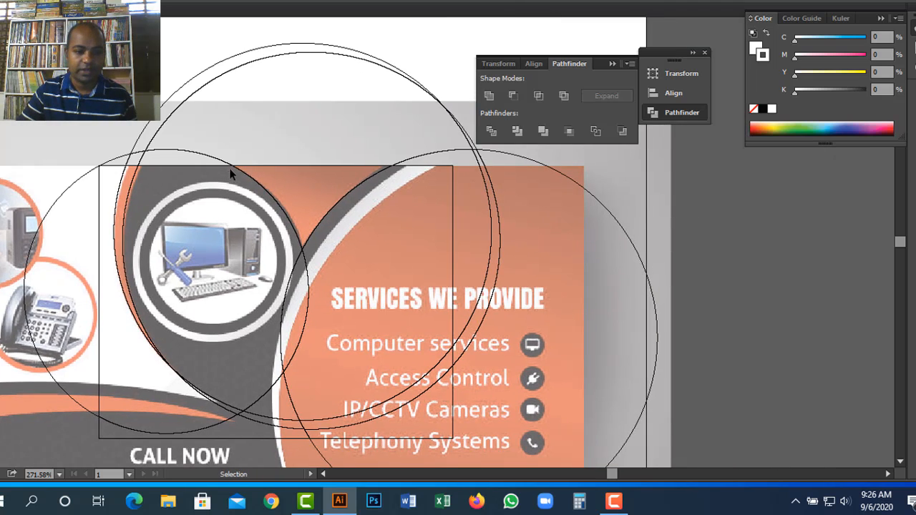
key(Tab)
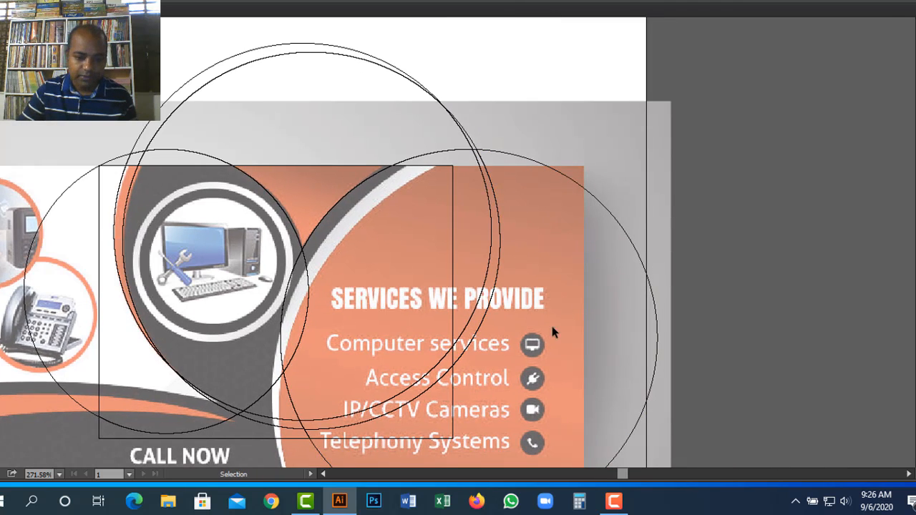
key(space)
drag(258, 149, 405, 184)
key(a)
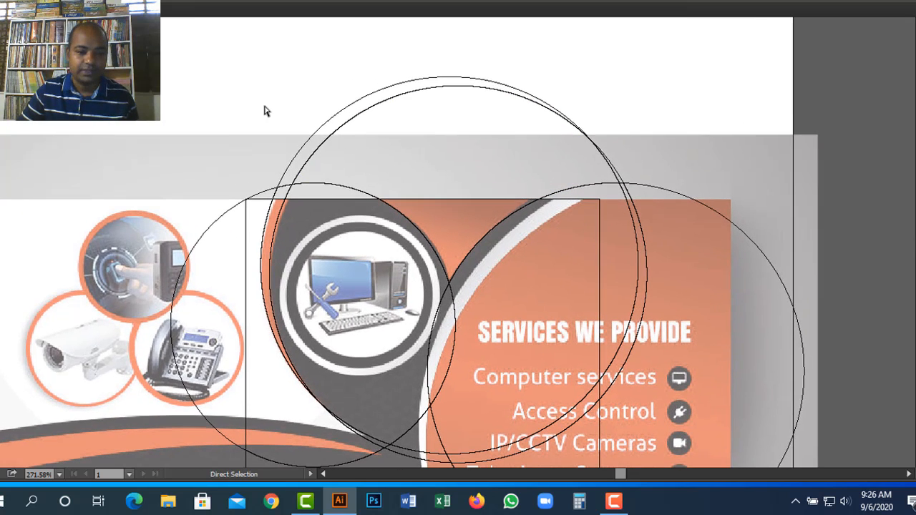
drag(259, 89, 431, 164)
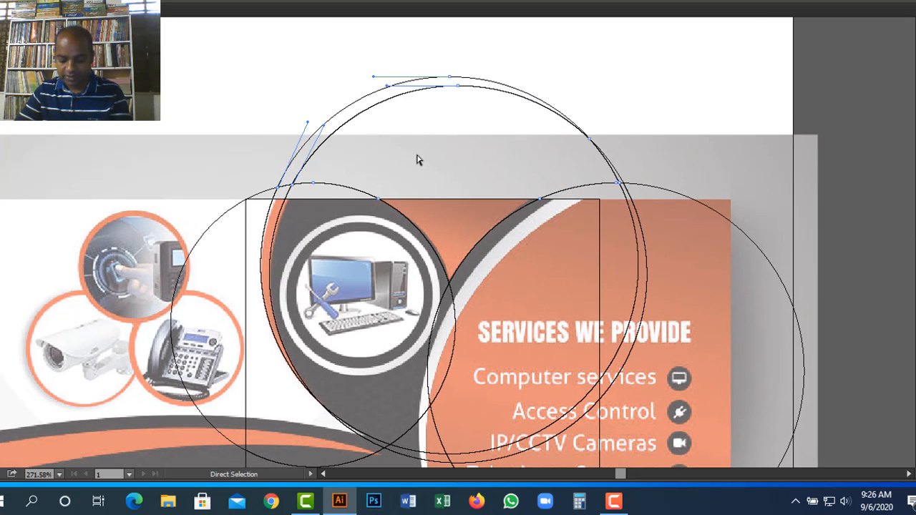
key(Delete)
key(Delete)
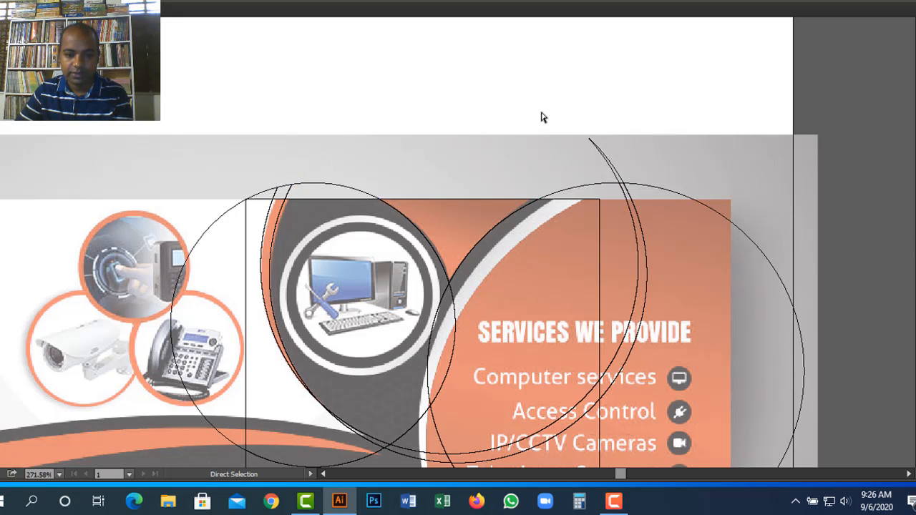
drag(542, 113, 649, 187)
key(Delete)
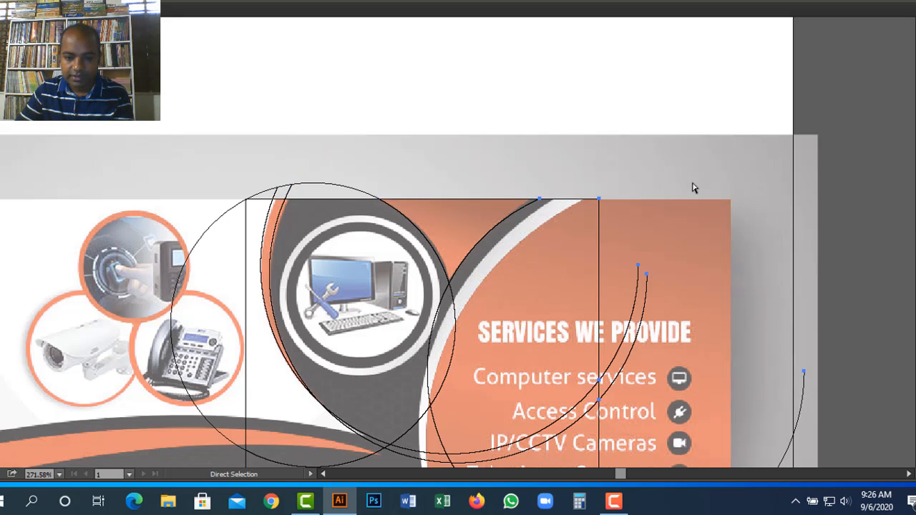
- Delete the leftover circle arcs that extend beyond the rectangle's right side
scroll(679, 90, down, 4)
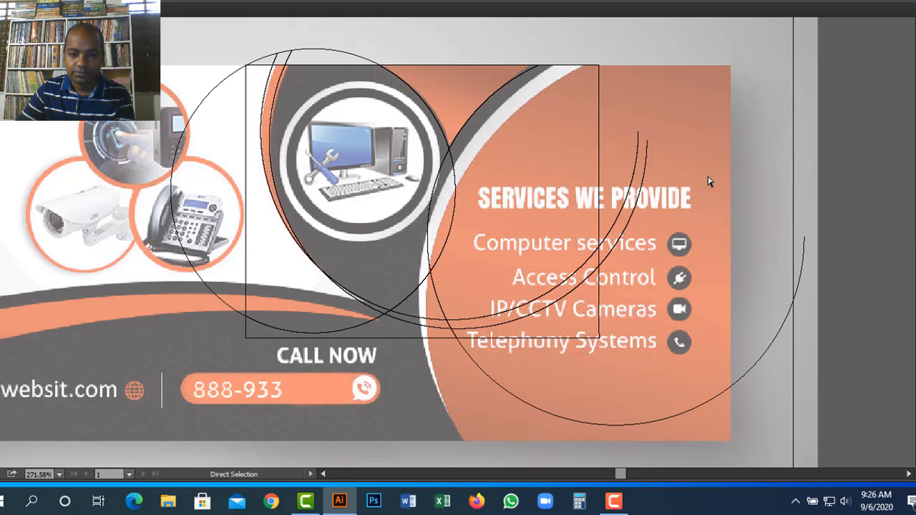
click(600, 174)
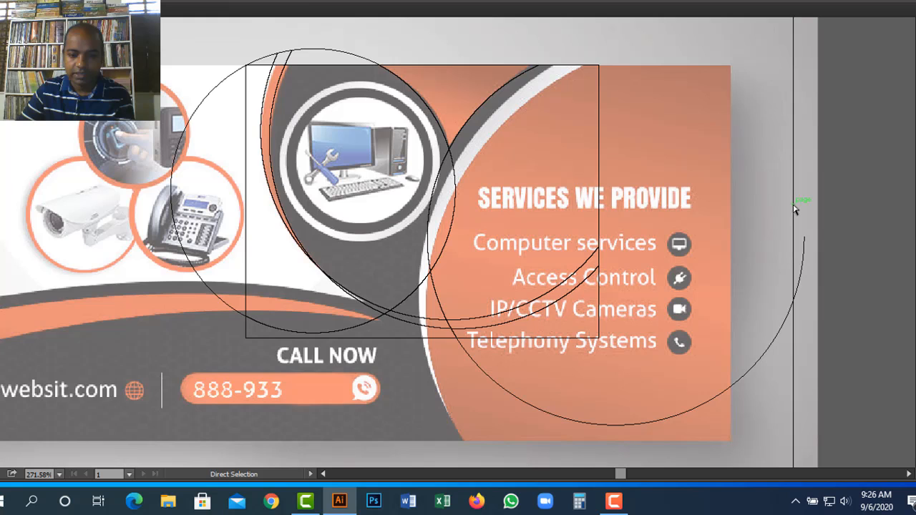
drag(813, 220, 801, 262)
key(Delete)
key(Delete)
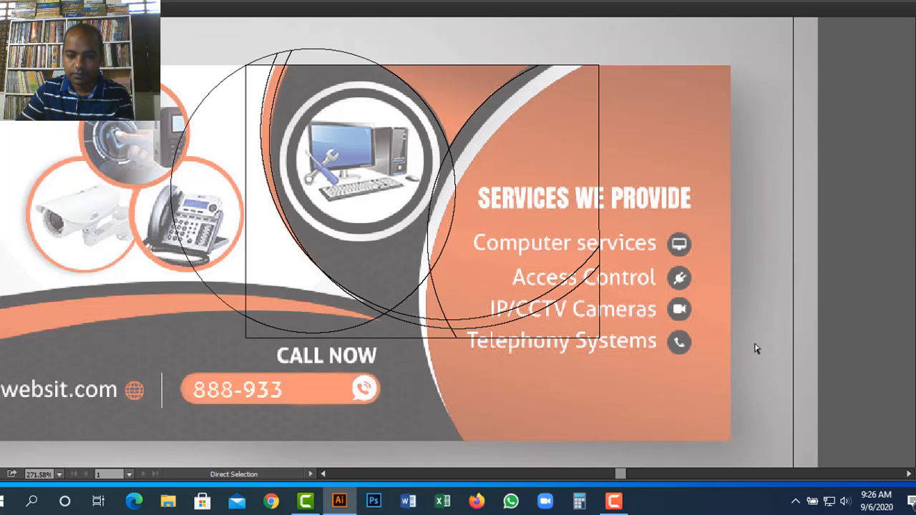
- Delete the left edge of the divided rectangle, beside the white area with the three photo circles
key(space)
drag(271, 214, 428, 212)
drag(343, 66, 381, 141)
key(Delete)
key(Delete)
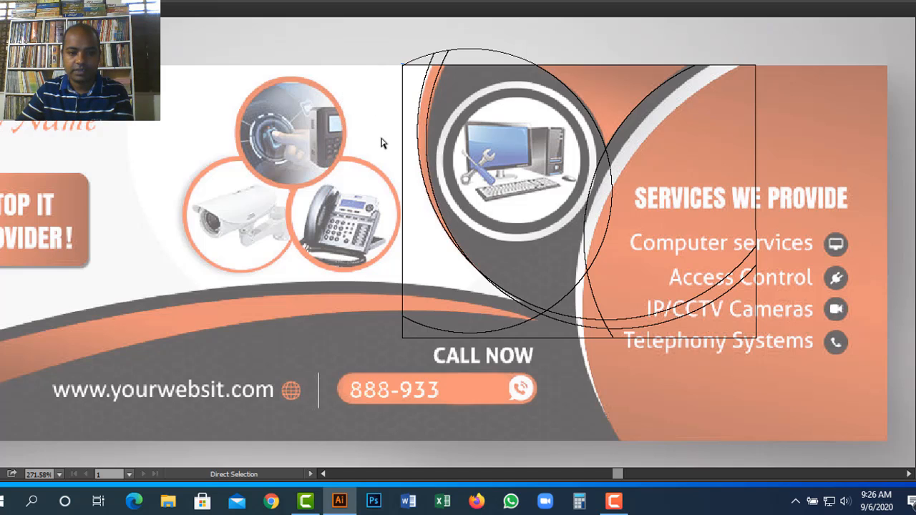
drag(391, 102, 419, 145)
key(Delete)
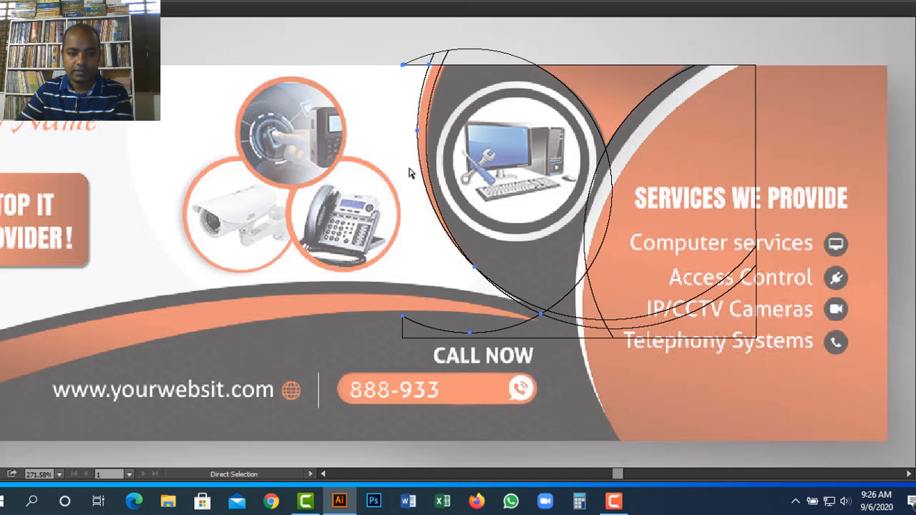
- Delete the rectangle's bottom edge together with the circle arc attached to its lower-left corner
drag(444, 336, 446, 338)
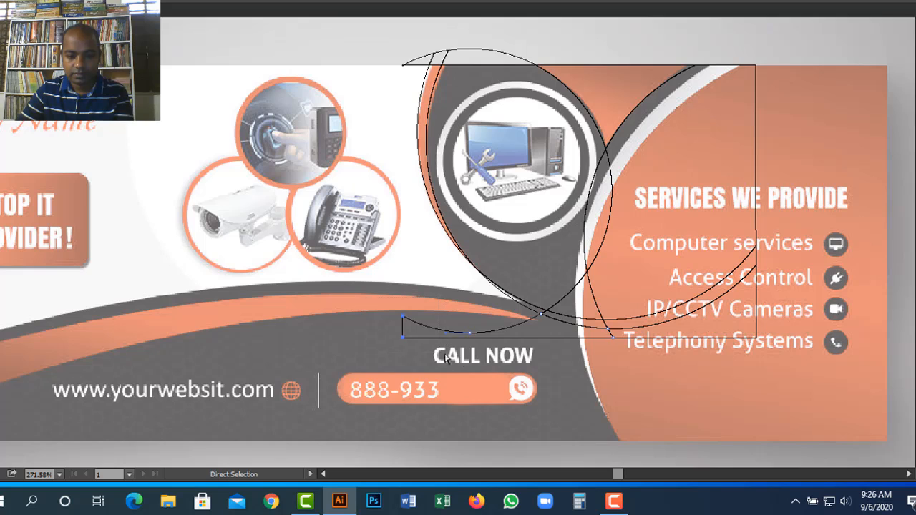
key(Delete)
key(Delete)
drag(680, 372, 685, 329)
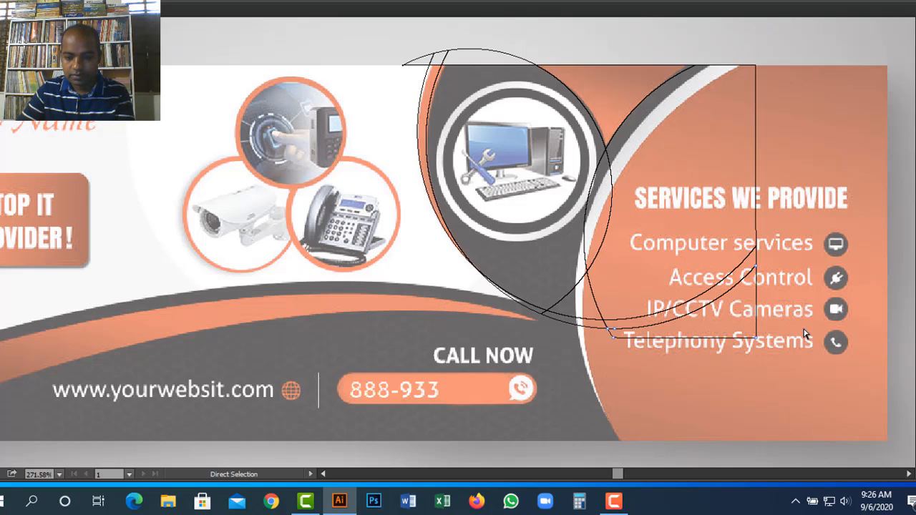
key(Delete)
key(Delete)
- Delete the outer circle's lower arc that crosses the services list
drag(784, 126, 724, 149)
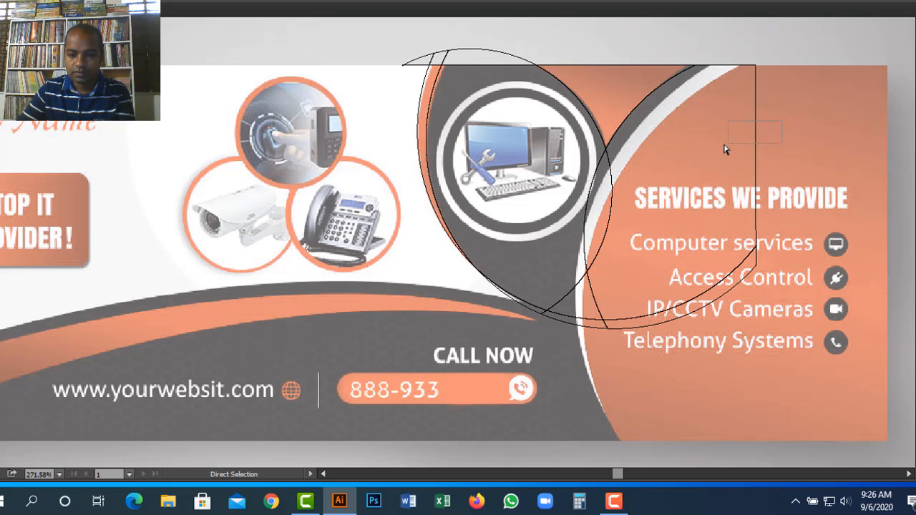
click(706, 346)
drag(708, 332, 688, 309)
key(Delete)
click(791, 327)
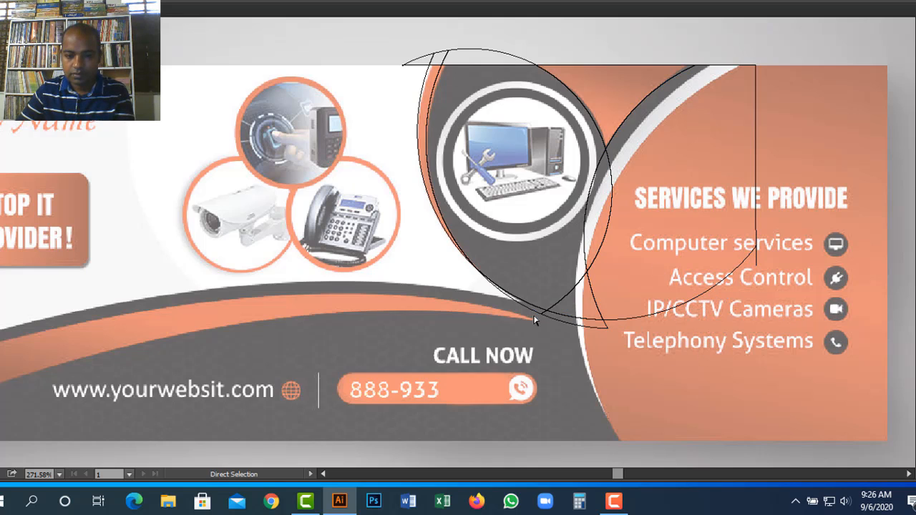
- Delete the leftover arc segments between the lower tip of the dark teardrop shape and the piece over the services list
drag(605, 342, 603, 326)
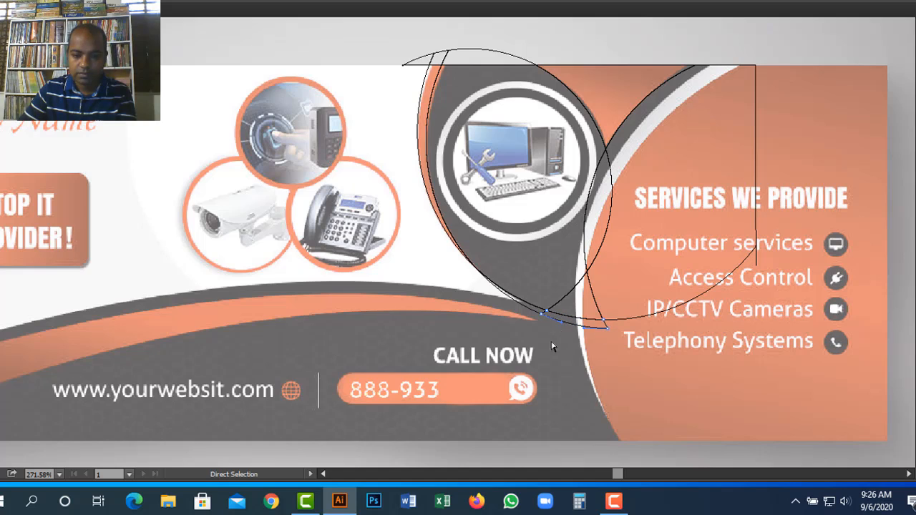
key(Delete)
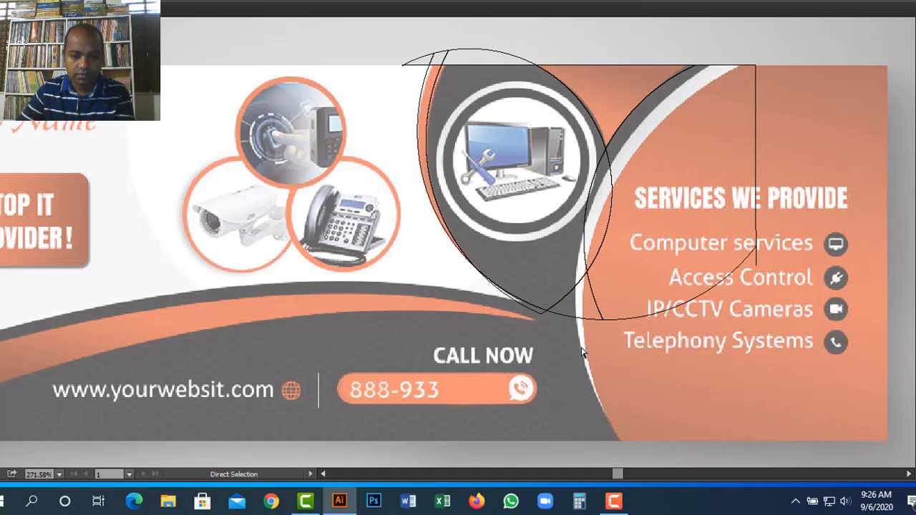
drag(581, 342, 583, 312)
key(Delete)
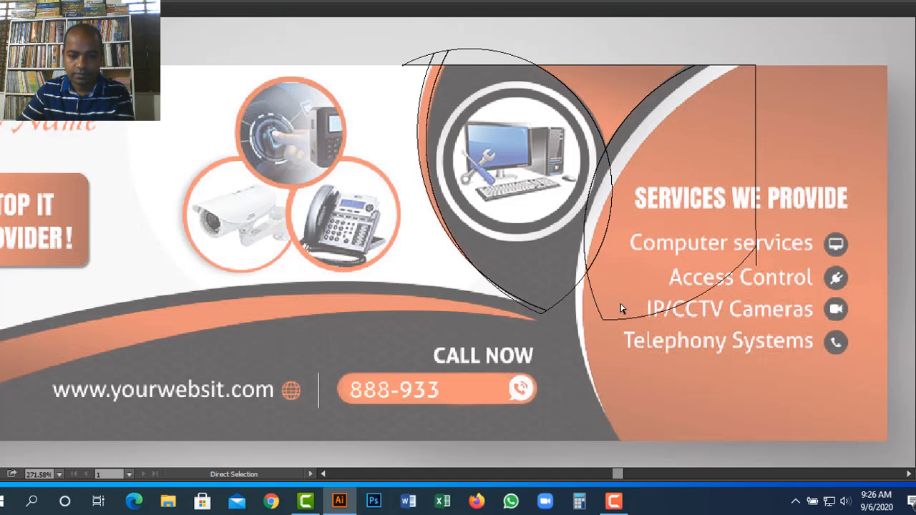
key(v)
click(607, 220)
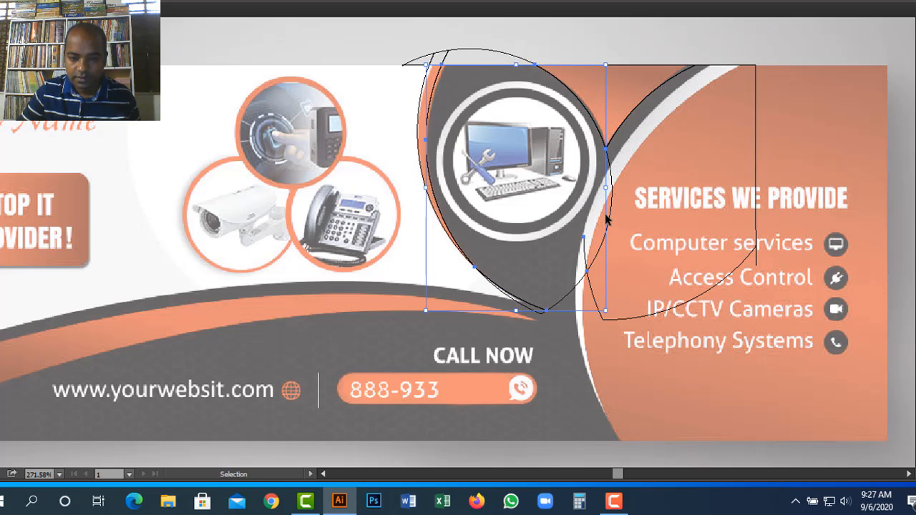
key(a)
click(612, 215)
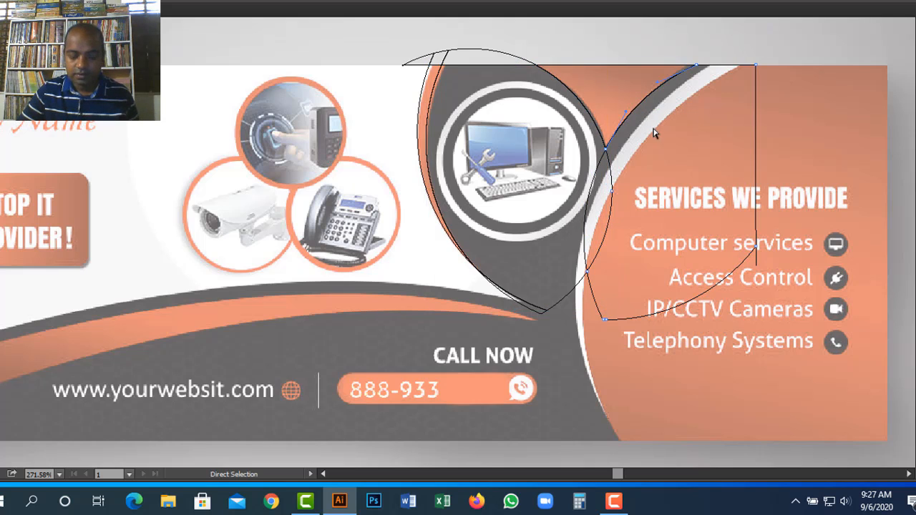
key(v)
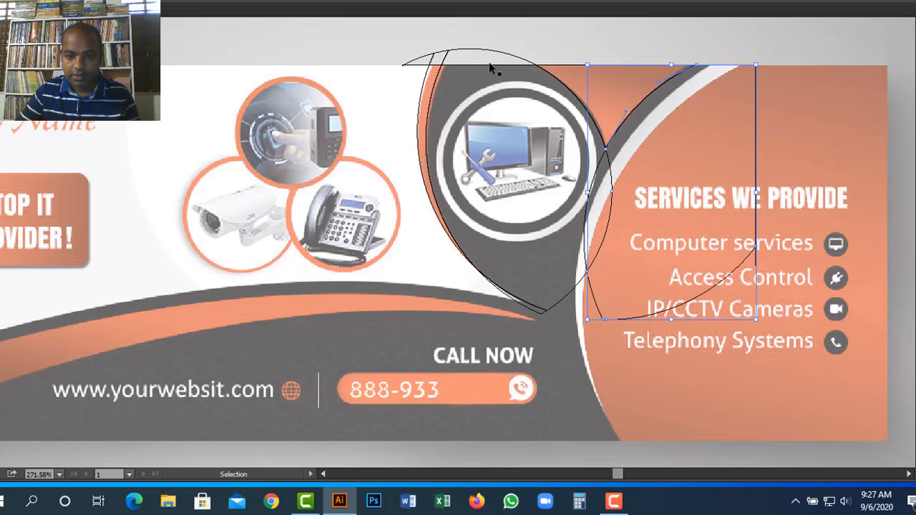
- Delete the circle arcs rising above the banner's top edge and the stray anchor left near the upper-left corner
key(a)
drag(422, 37, 493, 66)
key(Delete)
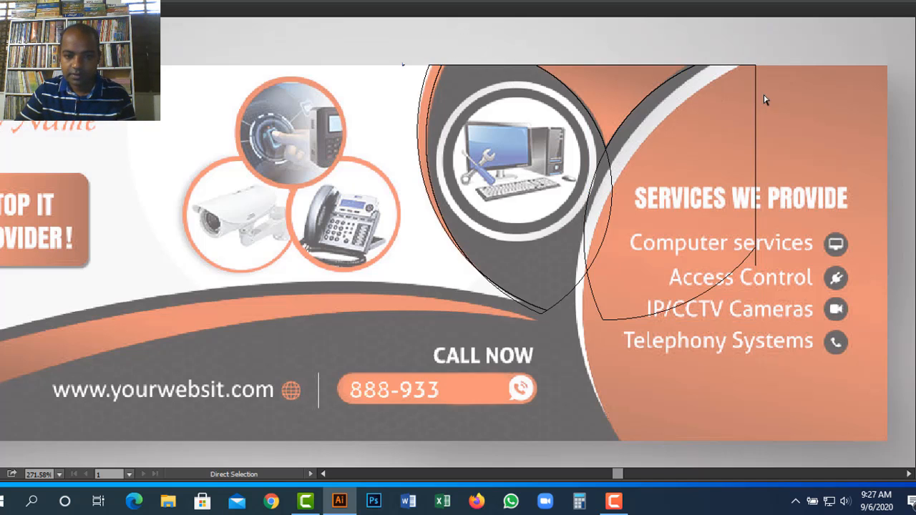
drag(393, 53, 410, 76)
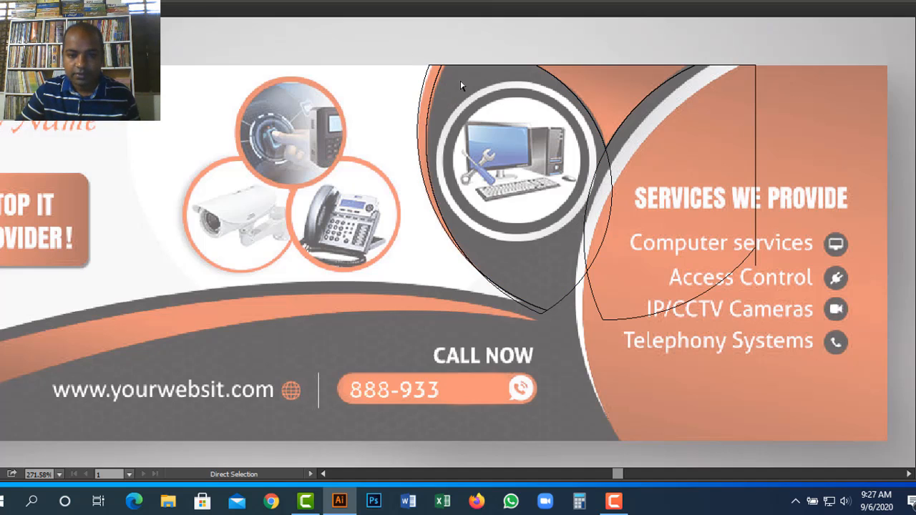
- Leave outline view and fill the teardrop piece around the computer image with black
key(ctrl+y)
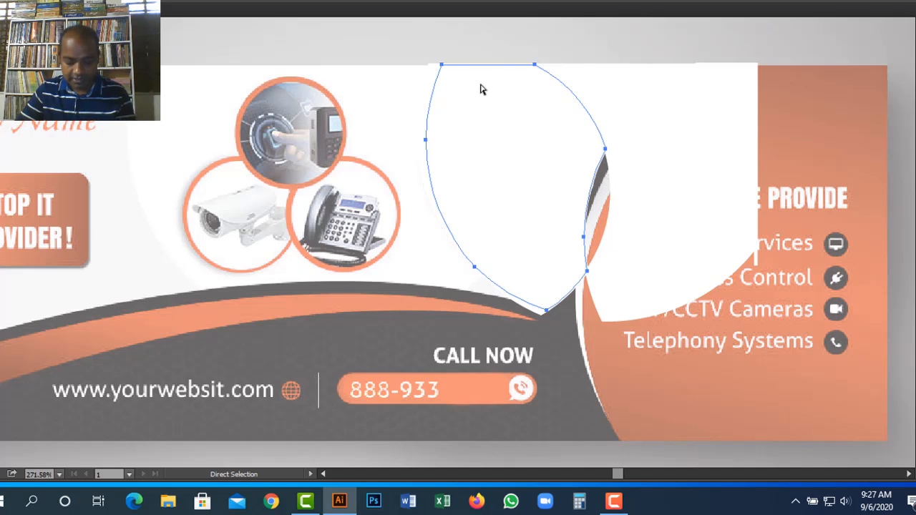
key(F6)
mouse_move(840, 58)
mouse_down()
mouse_move(868, 56)
mouse_move(855, 39)
mouse_move(868, 40)
mouse_up()
key(ctrl+z)
click(756, 51)
- Fill the top wedge between the curves with grey and the piece over the services list with 44% black
click(617, 83)
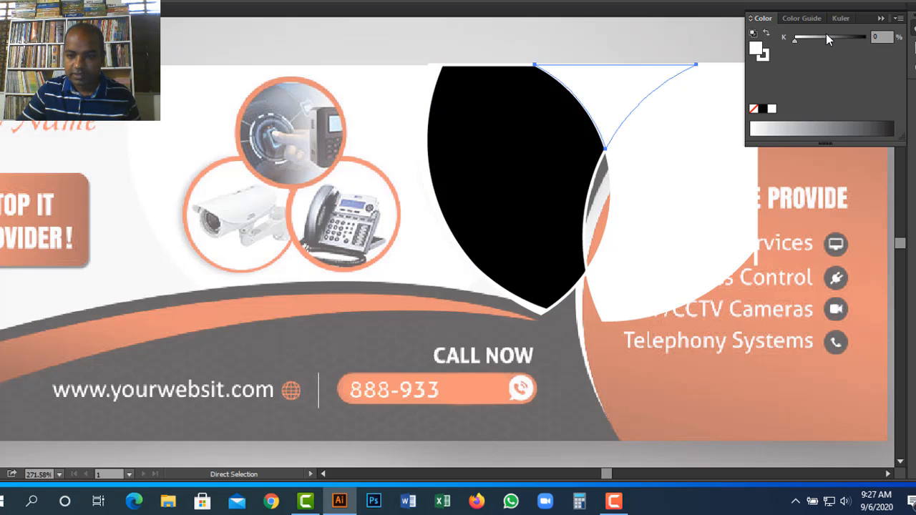
click(821, 37)
click(693, 101)
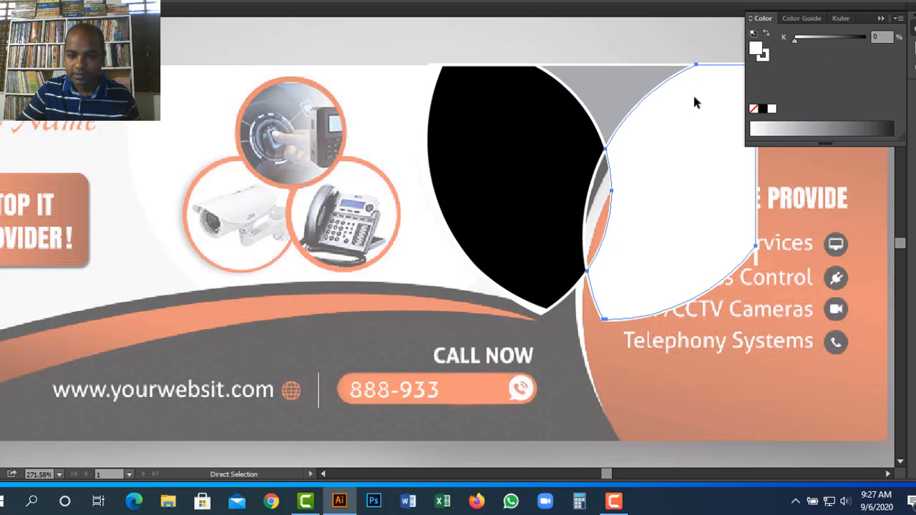
click(826, 39)
- Try to delete the curved edge segment of the services-side piece where it overlaps the dark teardrop
shift+click(616, 190)
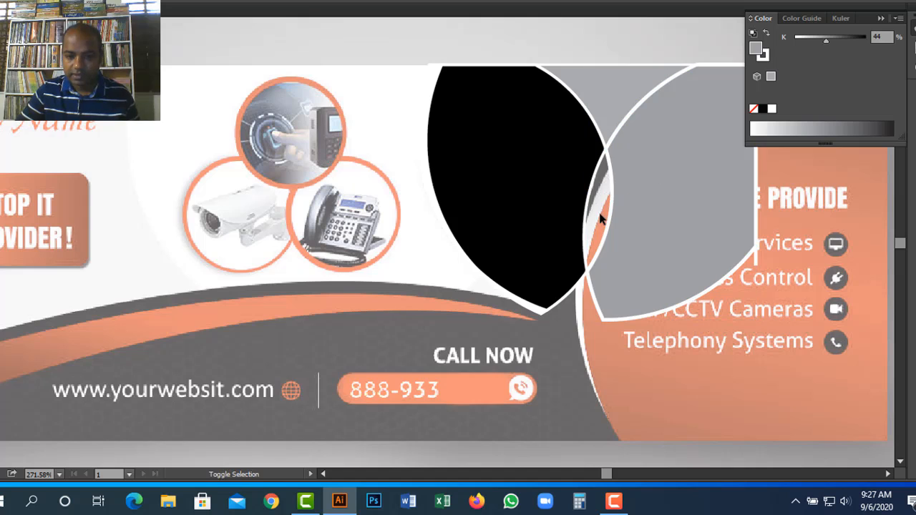
click(594, 201)
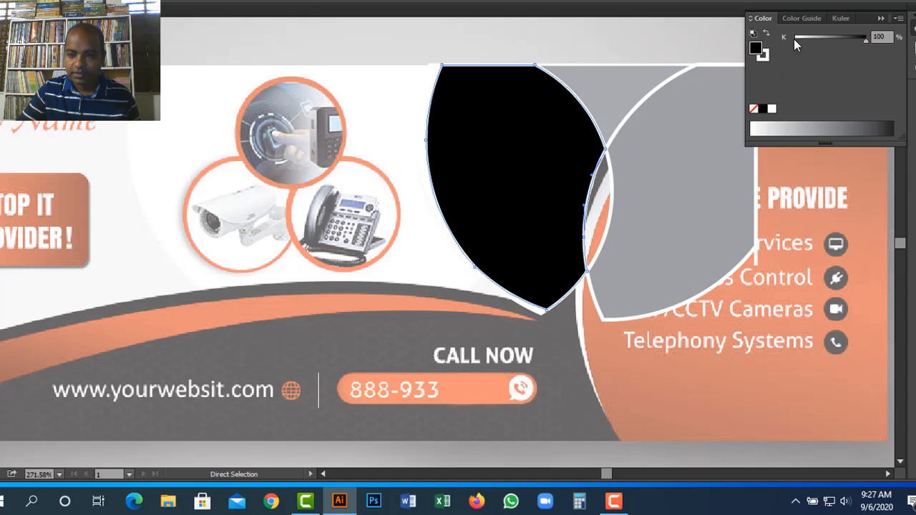
key(i)
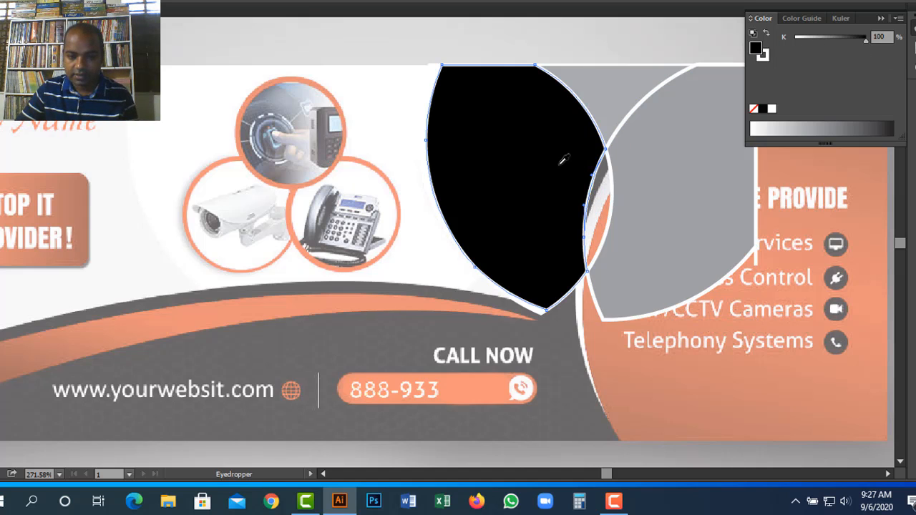
key(a)
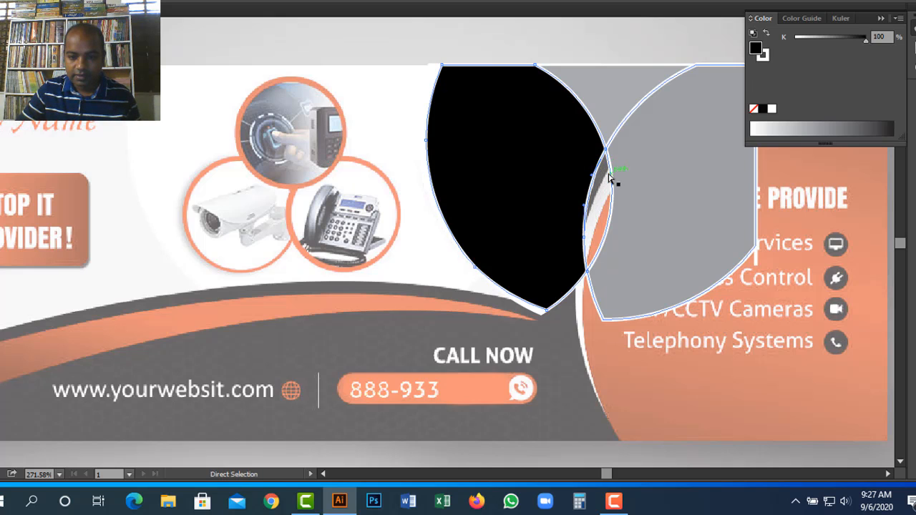
click(610, 178)
key(Delete)
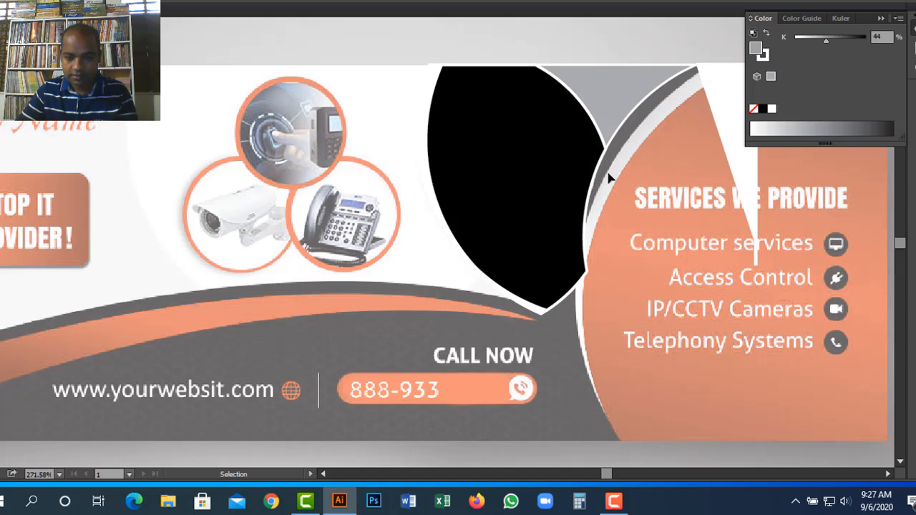
- Return to outline view and restore the deleted services-side piece
key(v)
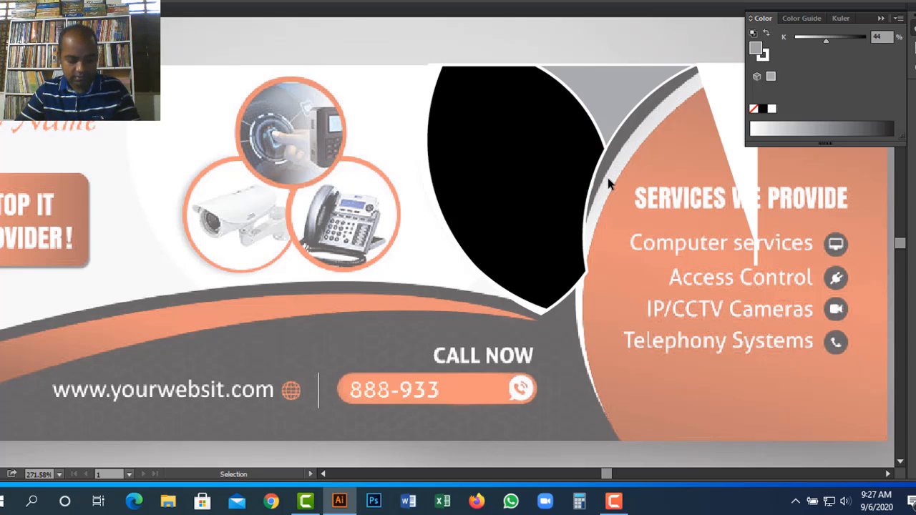
key(ctrl+a)
key(a)
click(611, 184)
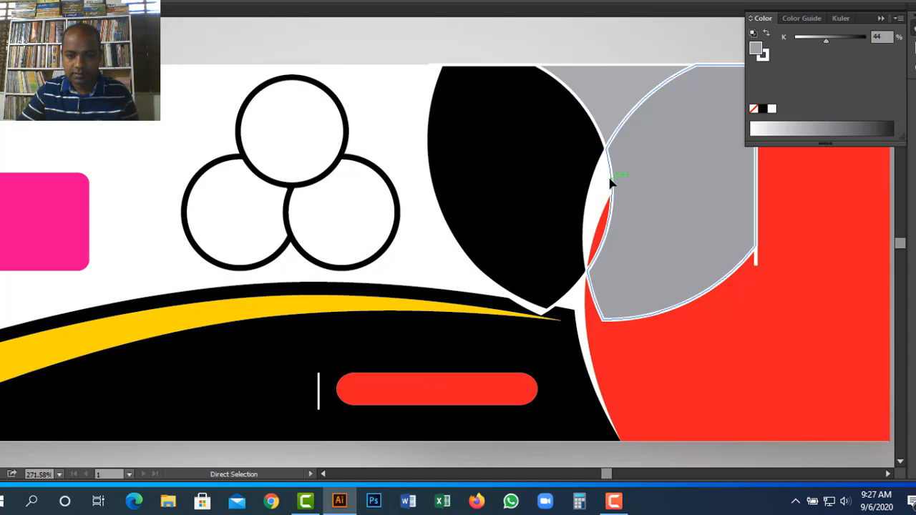
key(ctrl+shift+a)
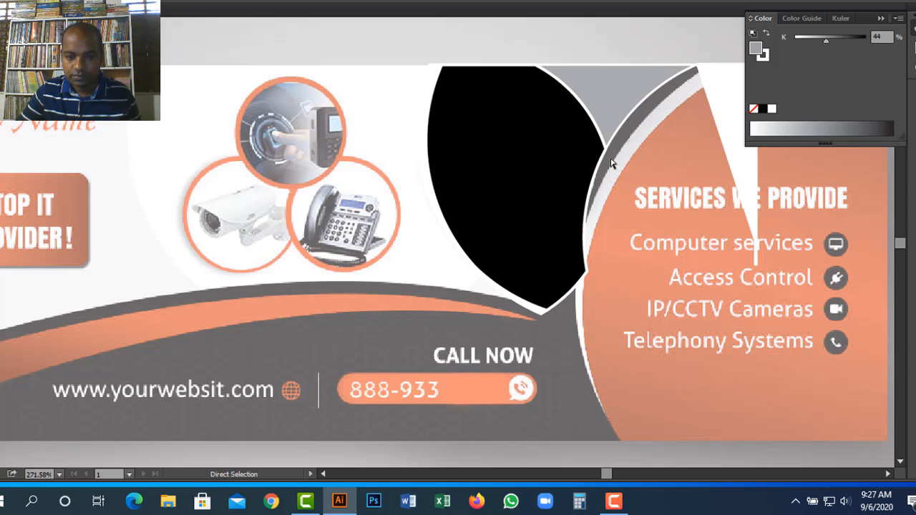
key(ctrl+y)
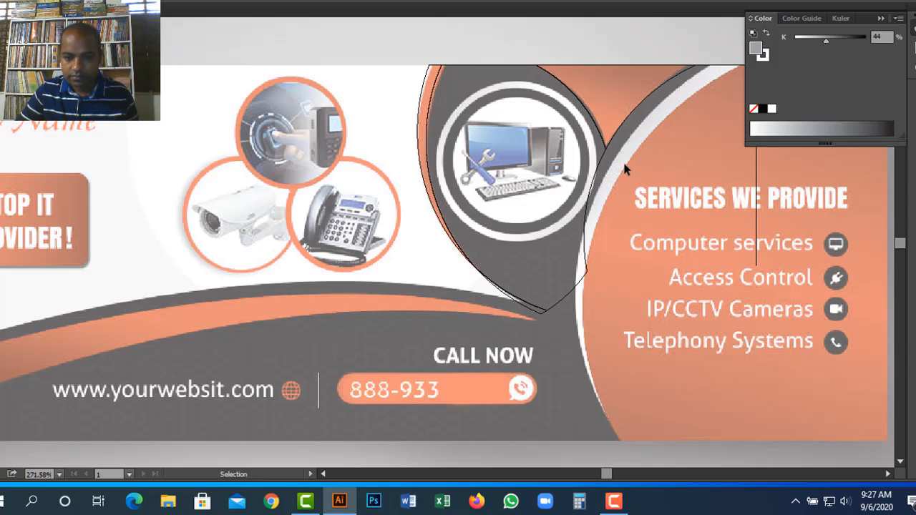
click(728, 232)
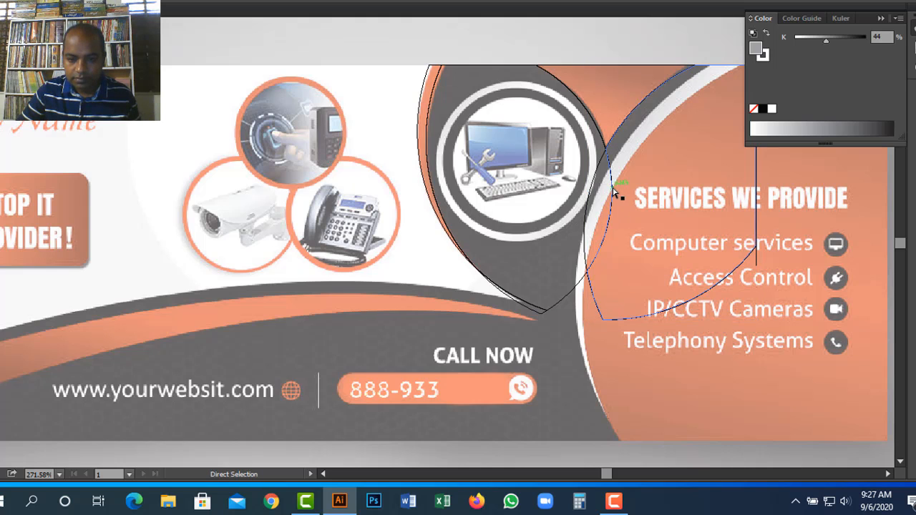
mouse_move(615, 192)
mouse_down()
mouse_move(659, 214)
mouse_move(609, 205)
mouse_up()
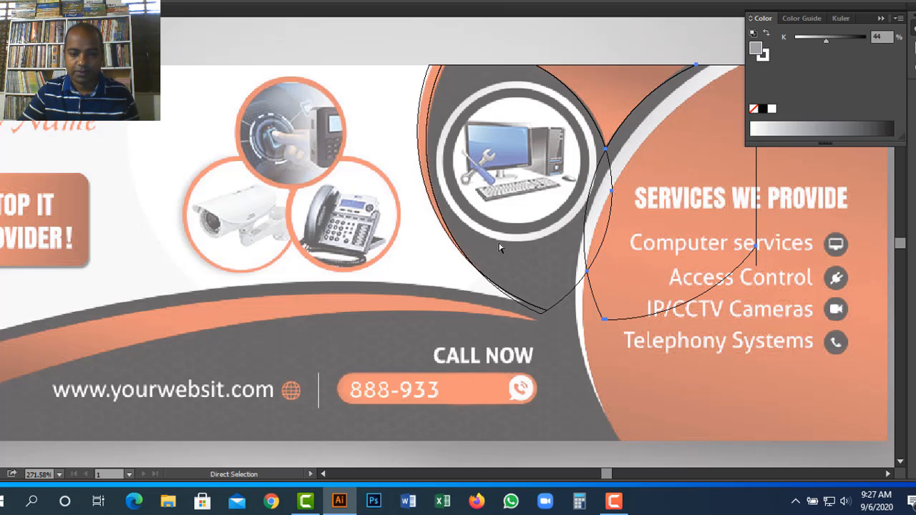
- Delete the teardrop piece around the computer image and the thin arcs at its lower tip
click(541, 315)
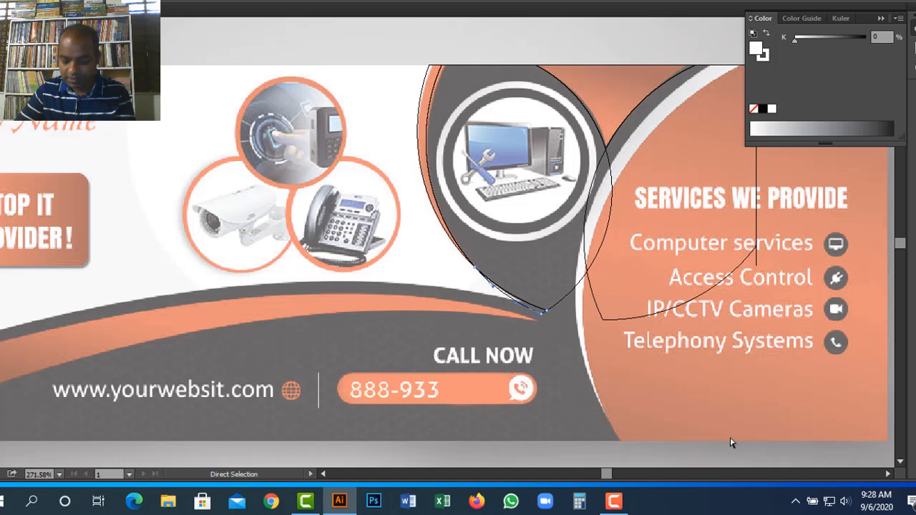
click(539, 305)
key(Delete)
key(Delete)
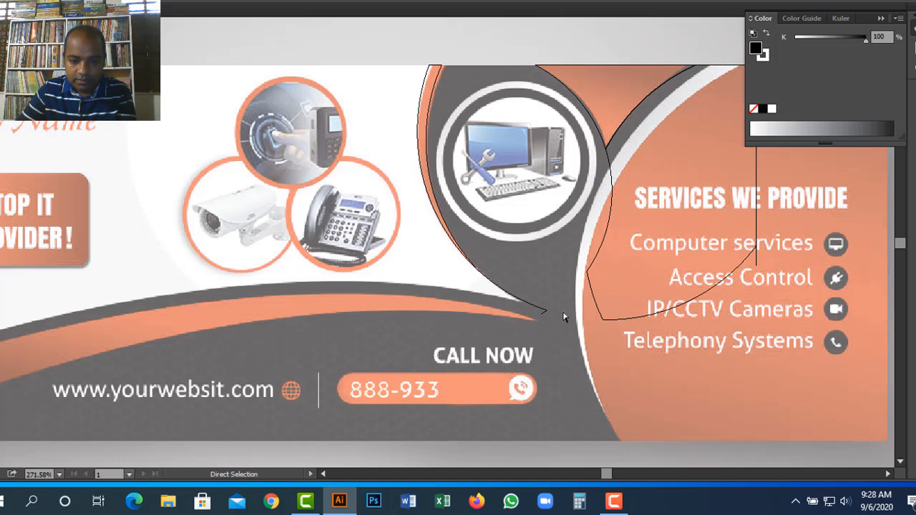
drag(546, 349, 544, 352)
key(Delete)
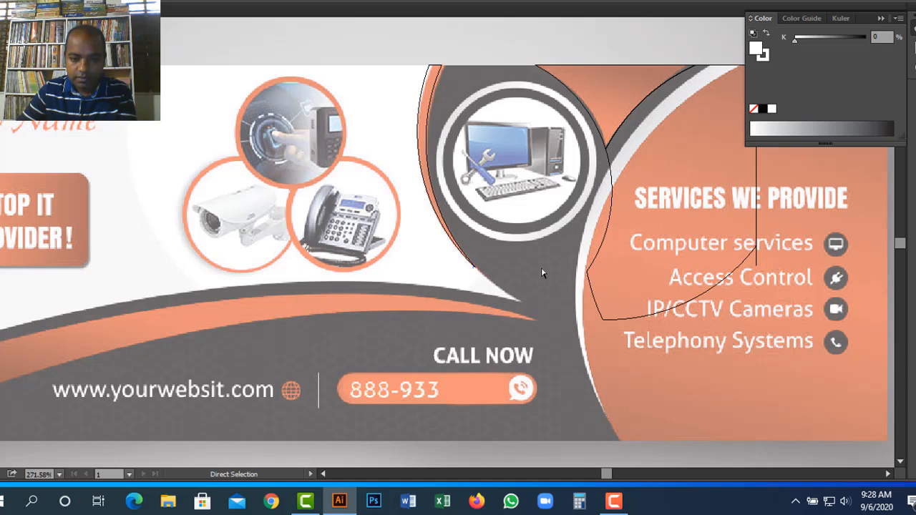
- Delete the piece over the services list and the stray vertical line beside it
click(596, 269)
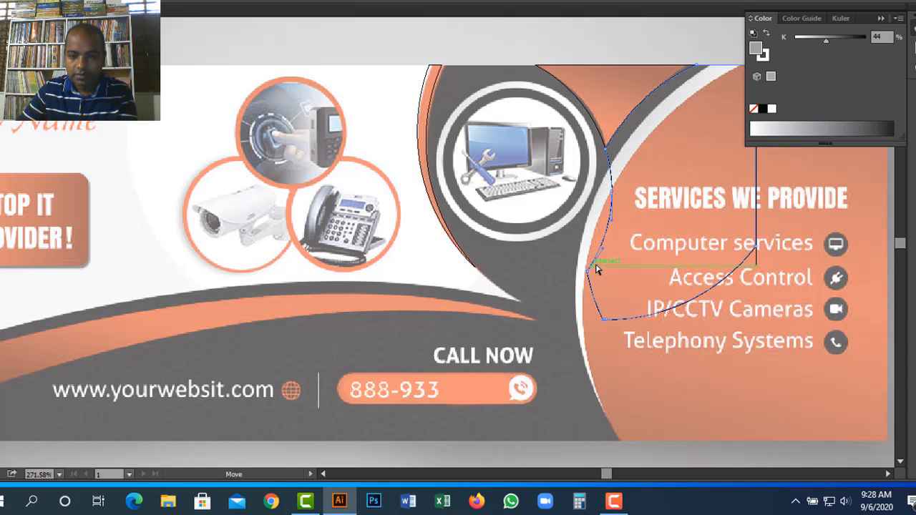
key(Delete)
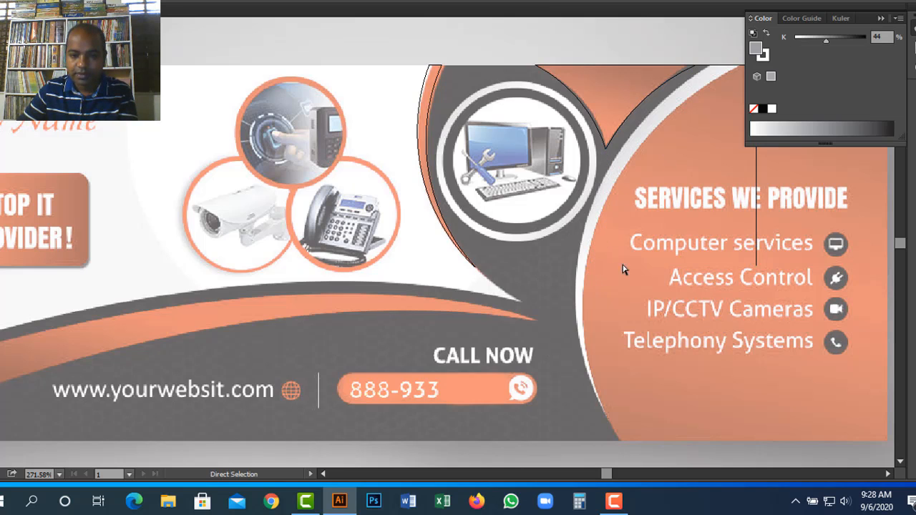
click(807, 286)
key(Delete)
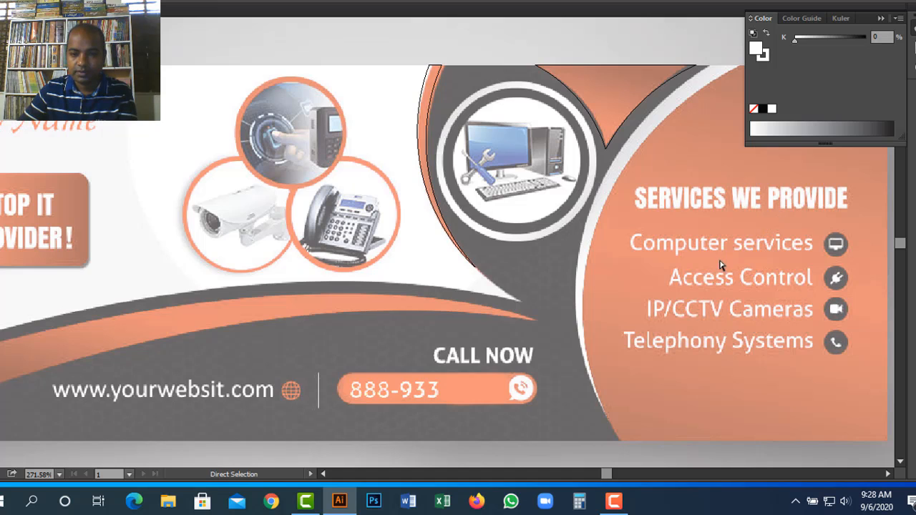
click(429, 108)
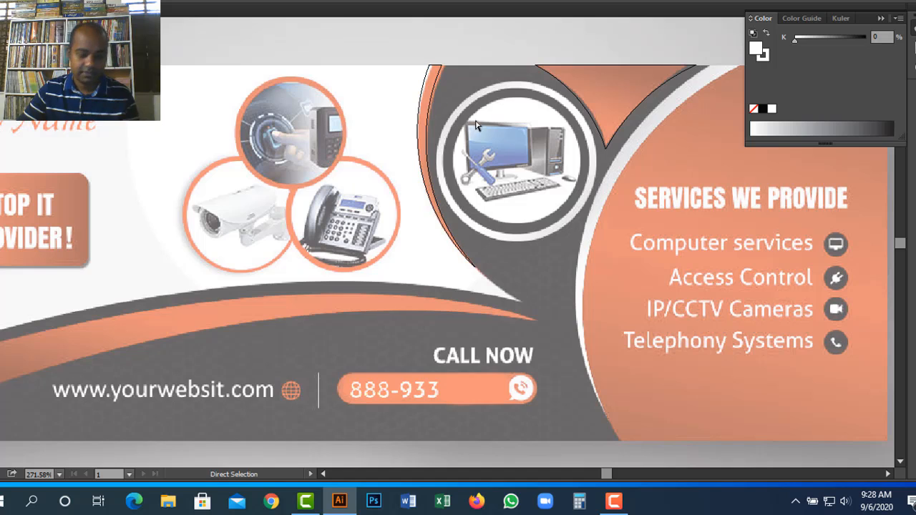
- Fill the wedge and the thin curved band with near-black grayscale and remove their stroke
key(v)
key(Delete)
key(a)
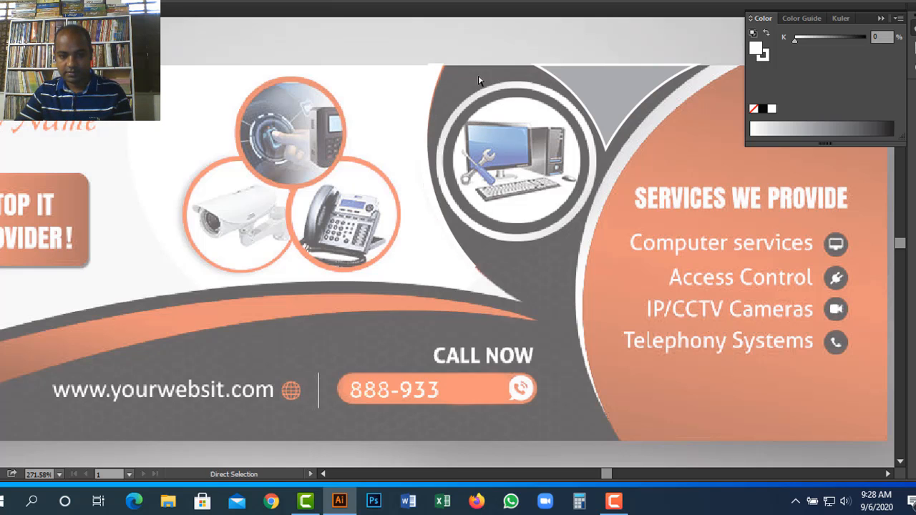
drag(405, 88, 618, 81)
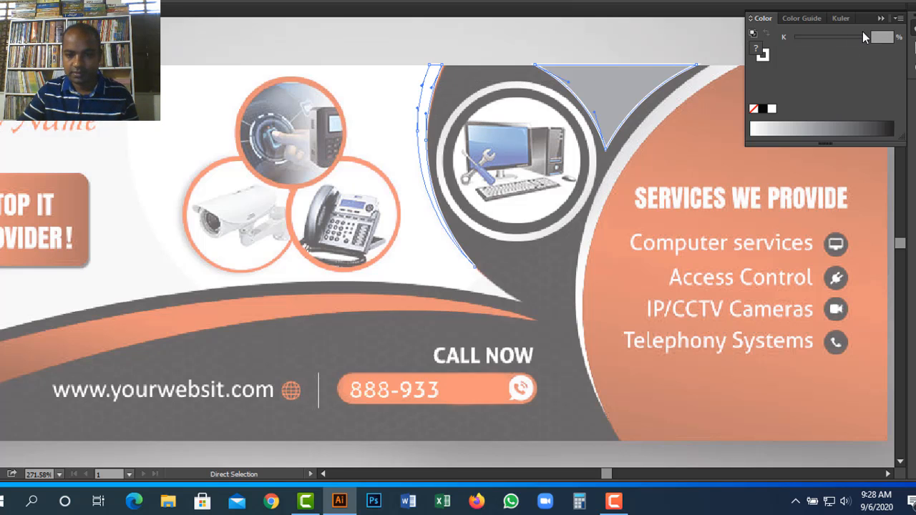
click(863, 37)
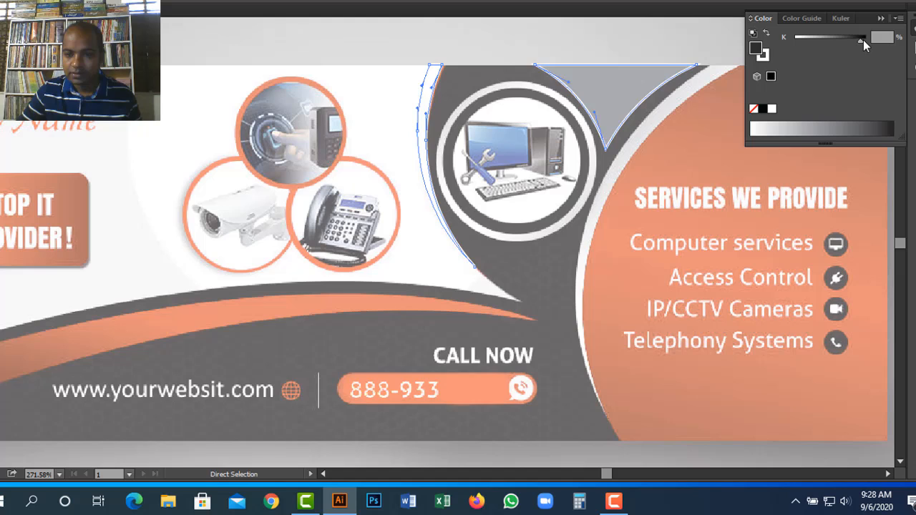
click(764, 57)
click(753, 111)
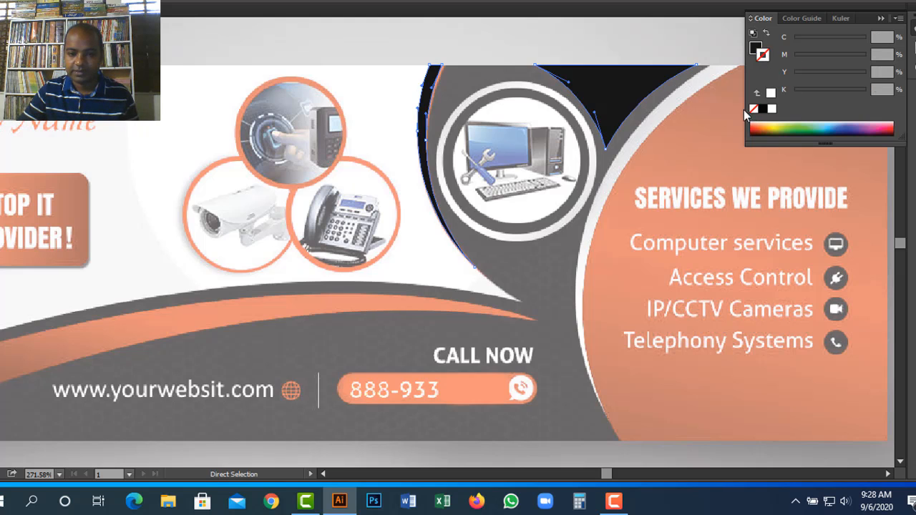
key(ctrl+shift+a)
- Draw a circle about 3 in wide over the computer image and services list, and switch to outline view
drag(579, 130, 439, 147)
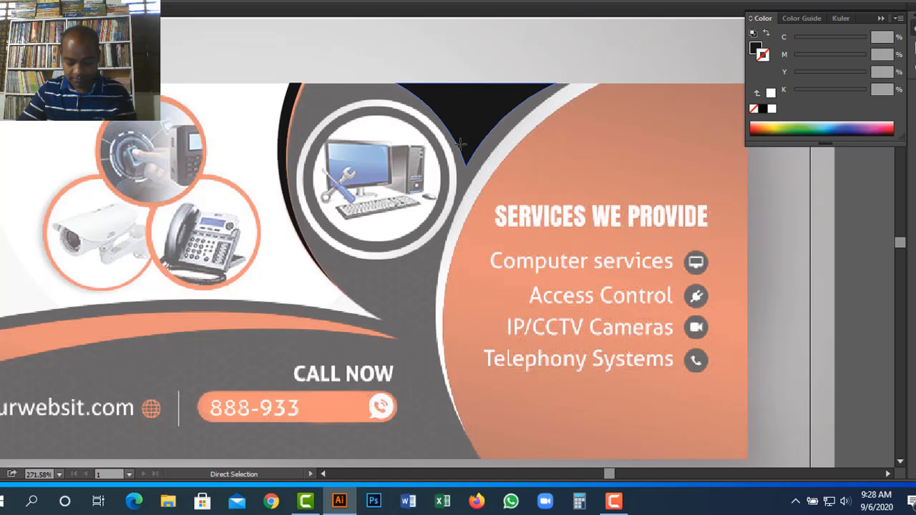
key(l)
drag(440, 129, 592, 329)
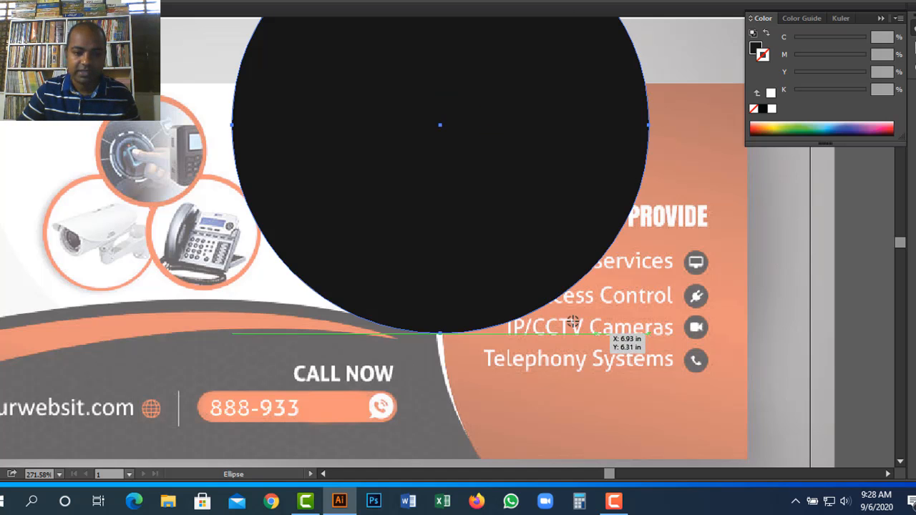
key(v)
drag(351, 194, 372, 199)
key(a)
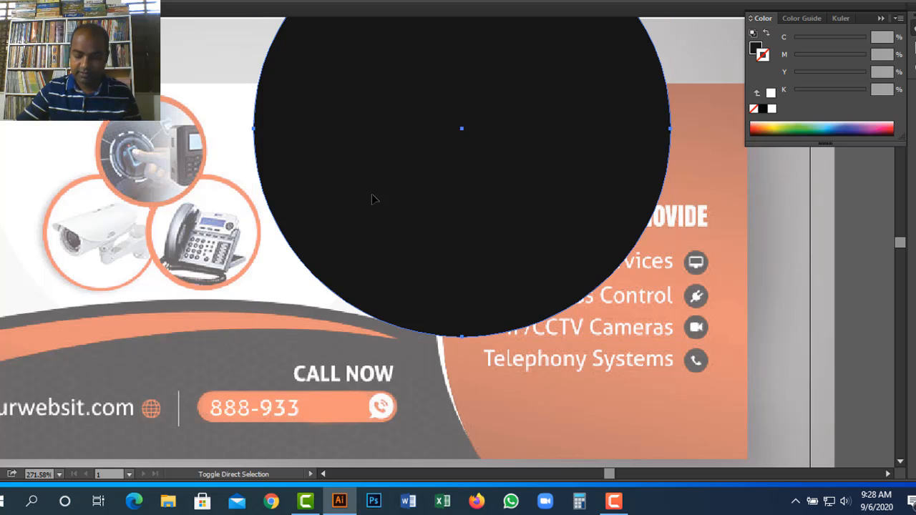
key(shift+x)
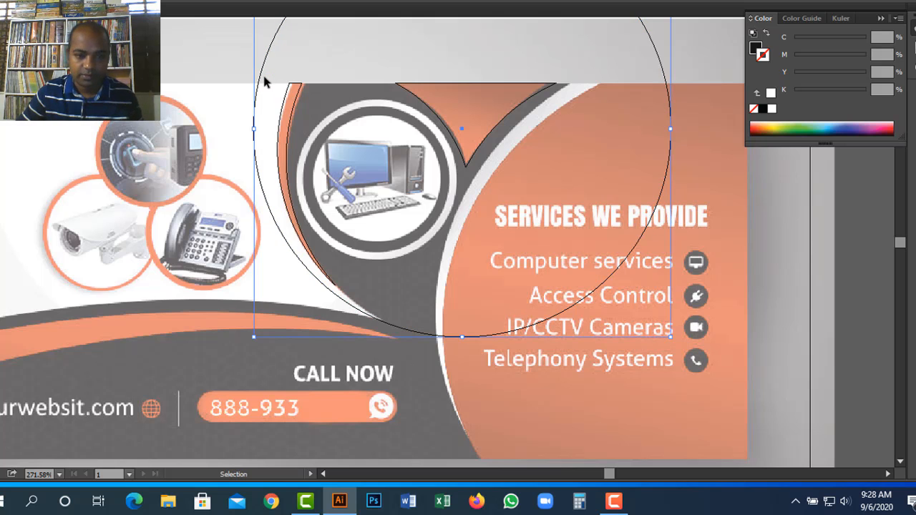
- Position and resize the circle to about 3.1 in so its edge follows the dark teardrop's outer curve beside the thin band
drag(266, 72, 299, 93)
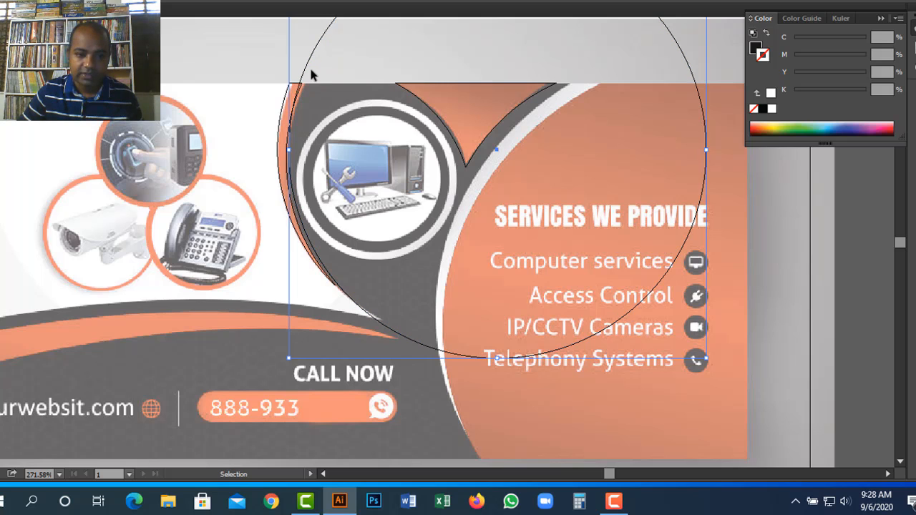
drag(308, 60, 309, 70)
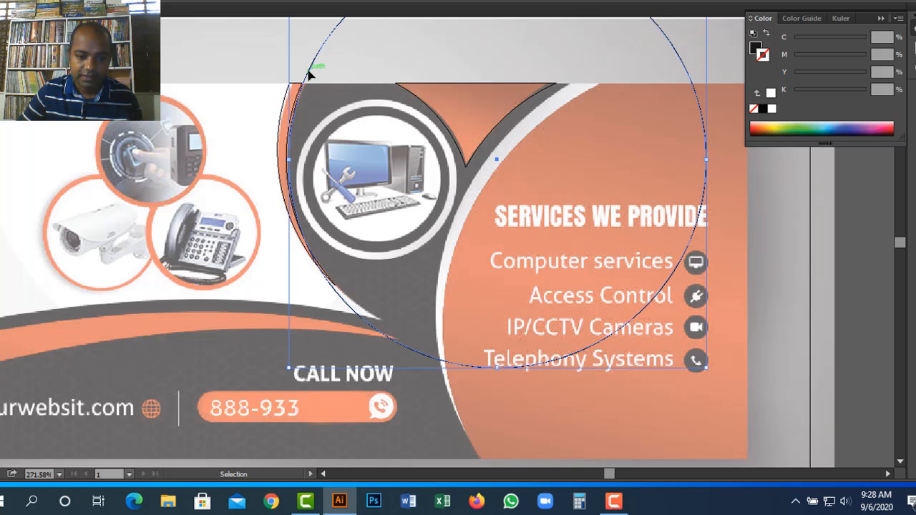
drag(289, 159, 286, 164)
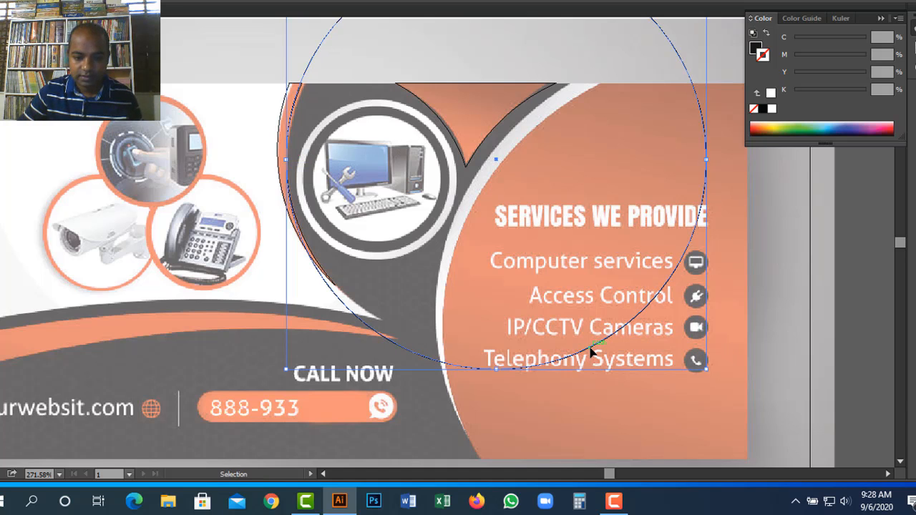
drag(594, 354, 591, 341)
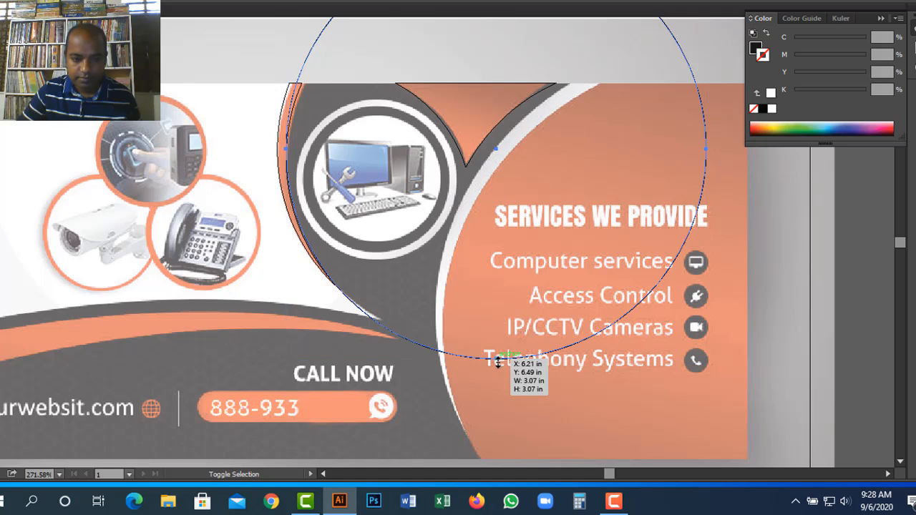
drag(495, 358, 494, 364)
drag(478, 116, 491, 159)
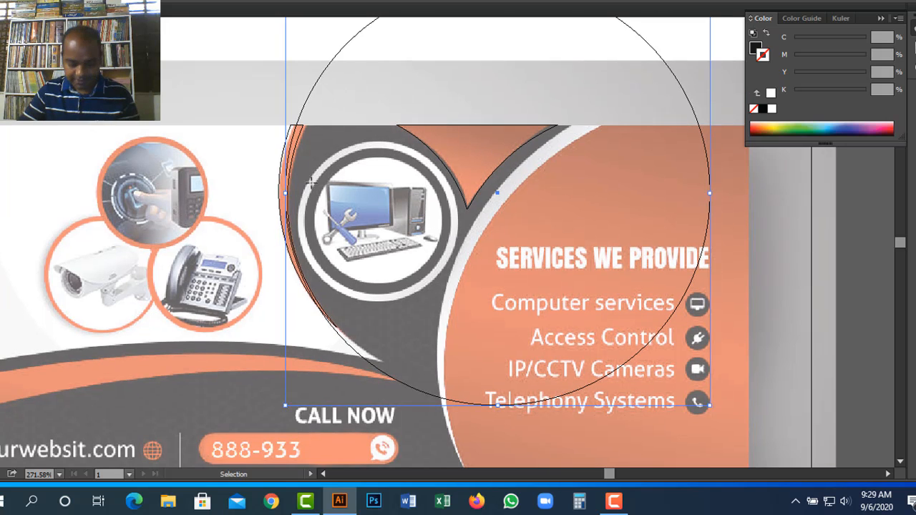
key(m)
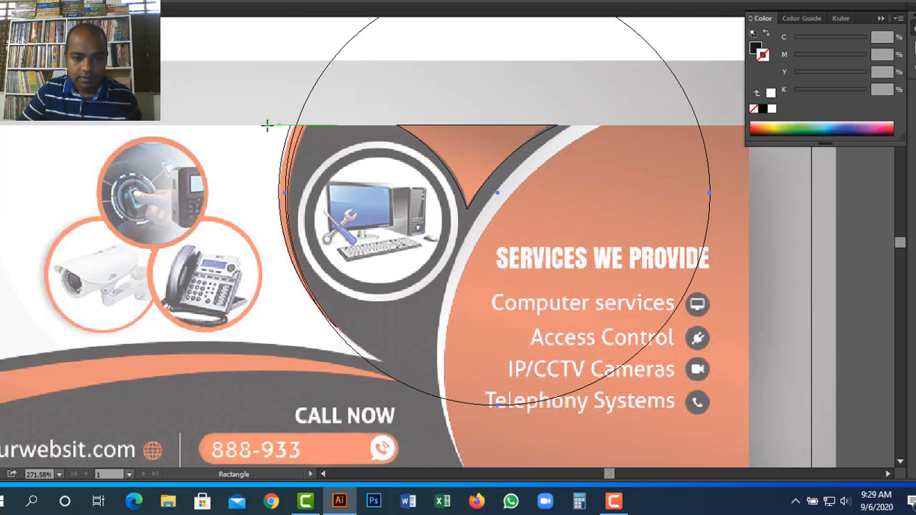
drag(266, 126, 610, 423)
key(v)
shift+click(708, 244)
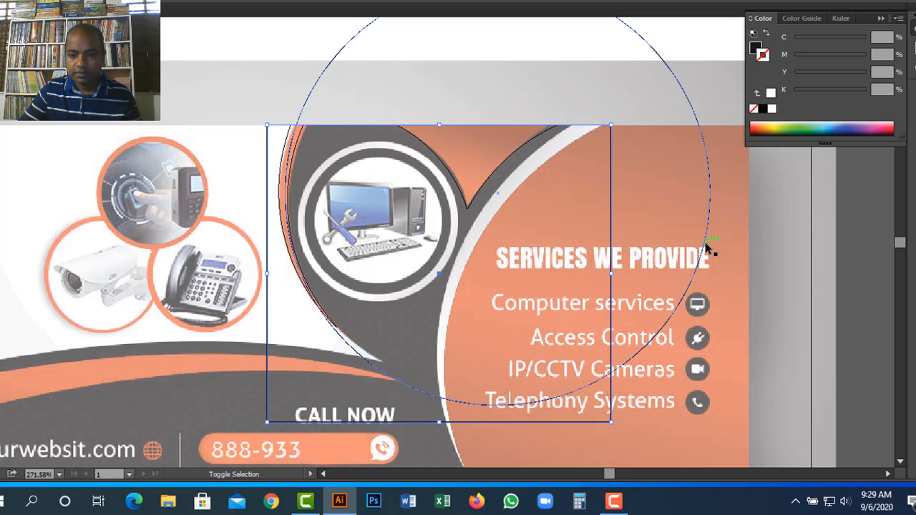
key(a)
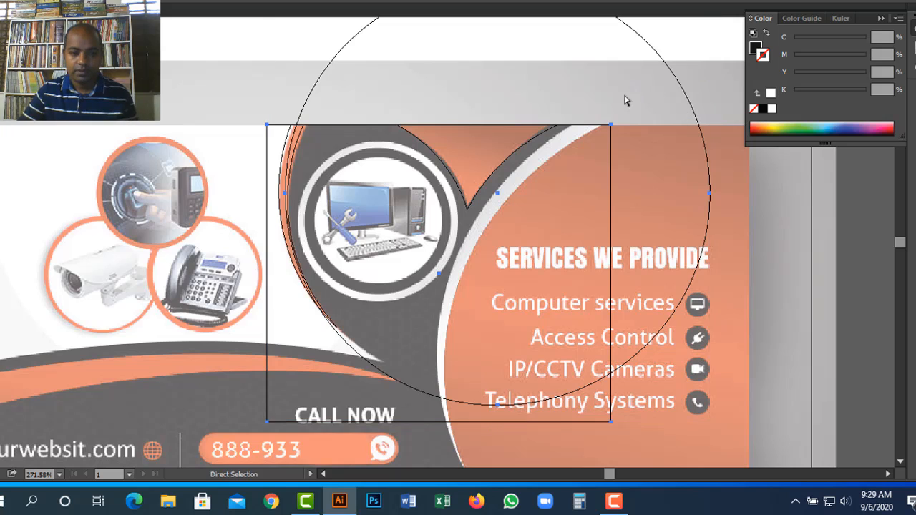
key(ctrl+z)
- Draw a rectangle over the circle's portion above the banner's upper edge and select it together with the circle
drag(441, 169, 347, 254)
key(v)
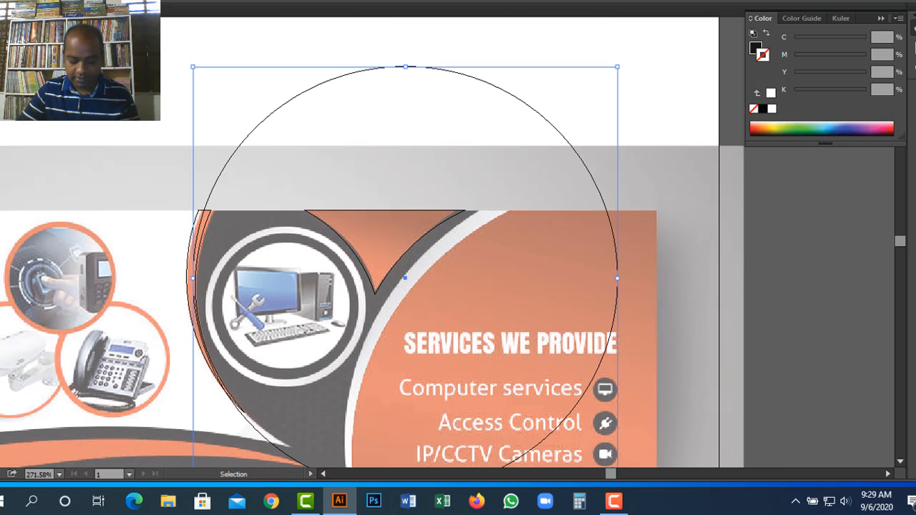
key(m)
drag(99, 29, 662, 210)
shift+click(614, 228)
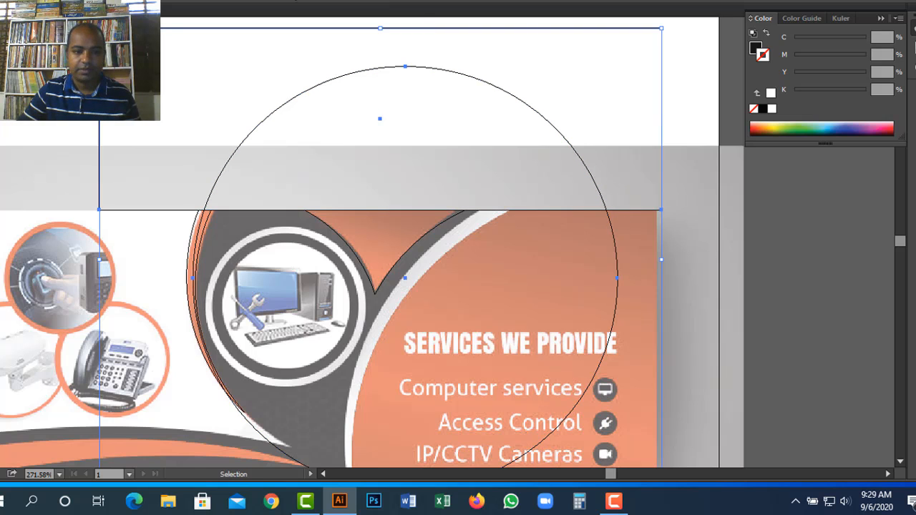
- Cut the circle off at the banner's upper edge by subtracting the rectangle with Minus Front, and return to preview view
click(254, 1)
click(345, 421)
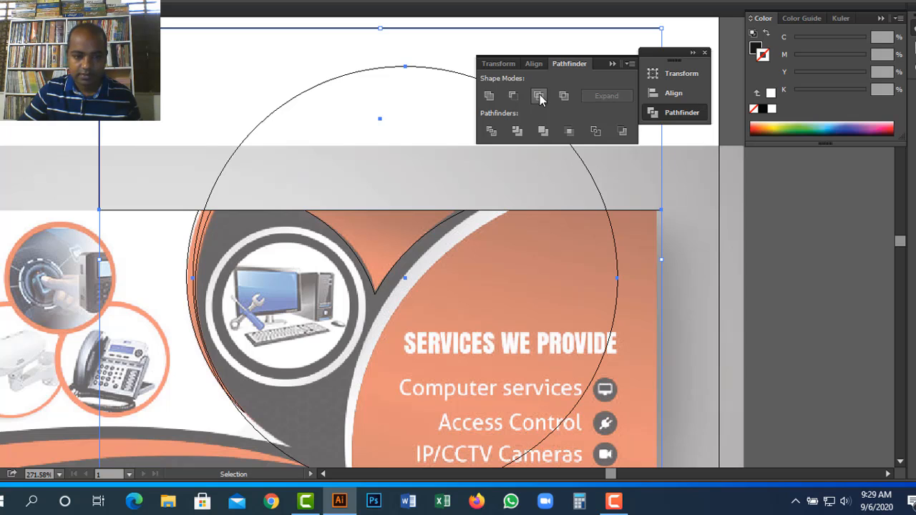
click(539, 98)
key(ctrl+z)
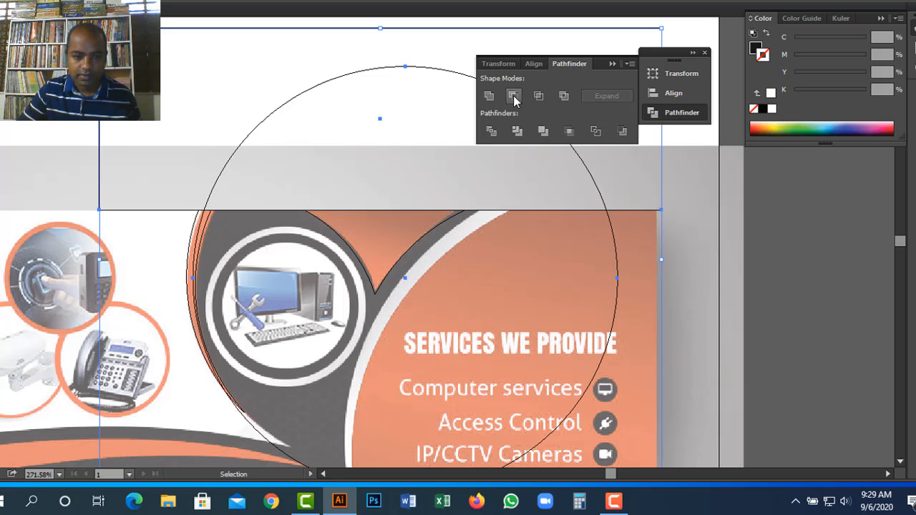
click(514, 95)
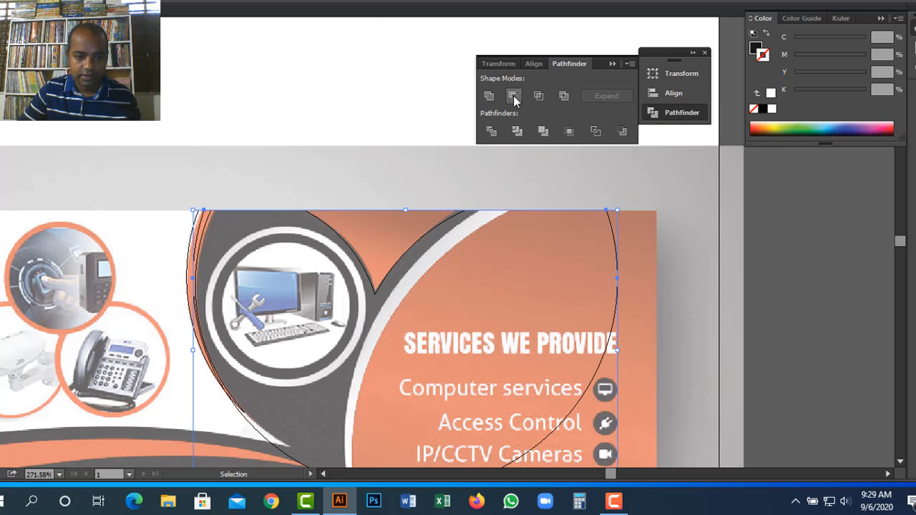
click(522, 132)
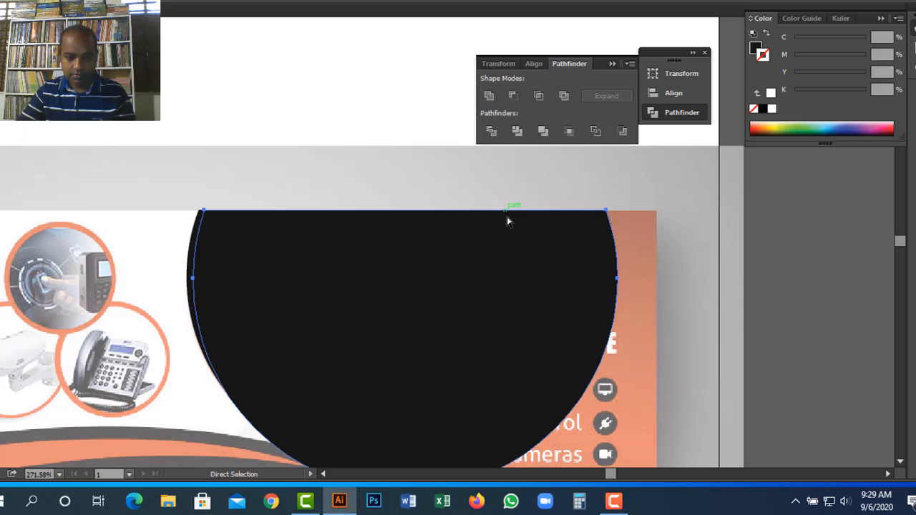
- Switch the color model of the band and wedge to CMYK and fill them with 100% magenta
click(192, 256)
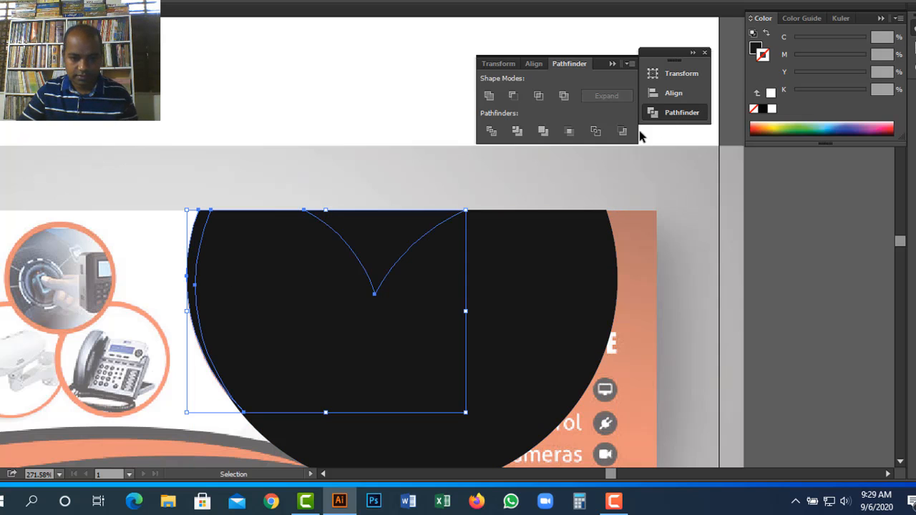
click(757, 49)
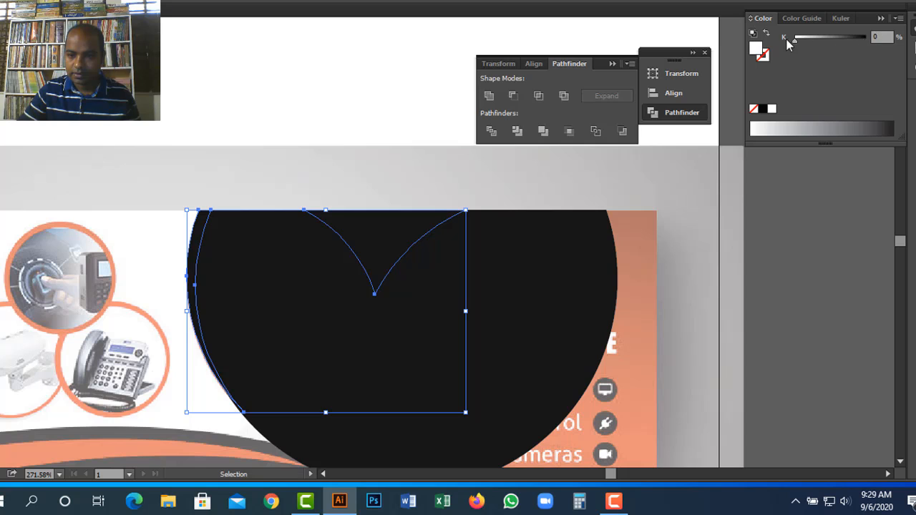
click(899, 21)
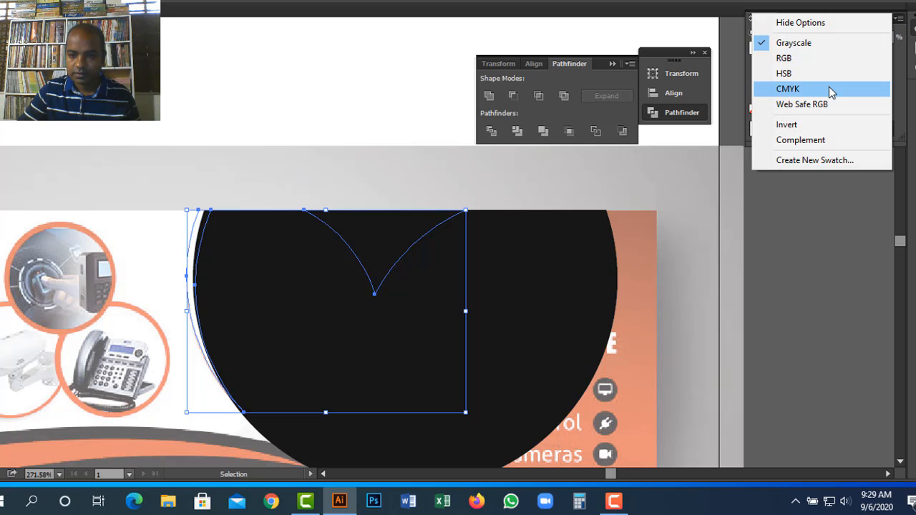
click(829, 86)
click(865, 55)
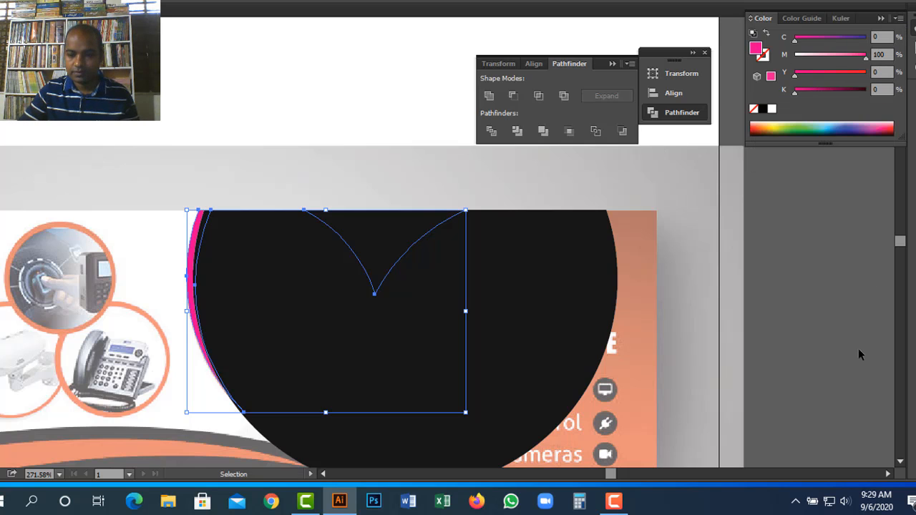
click(616, 500)
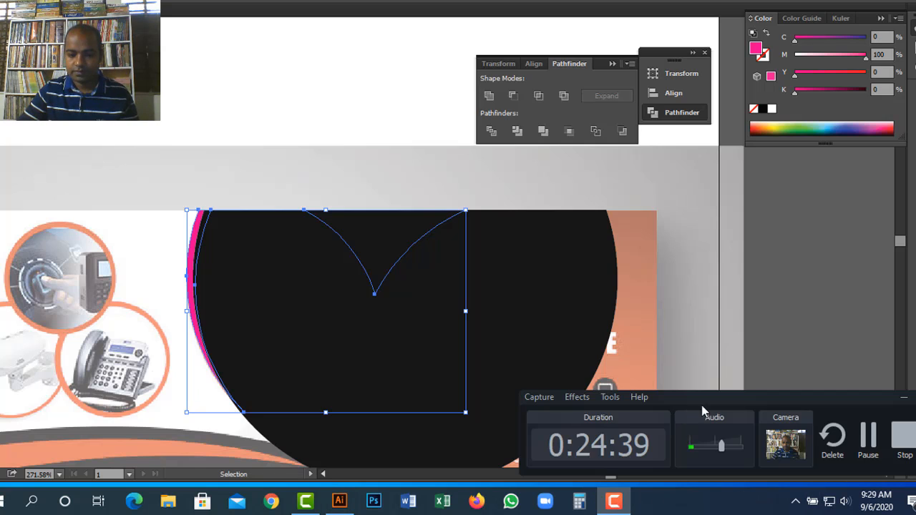
click(869, 451)
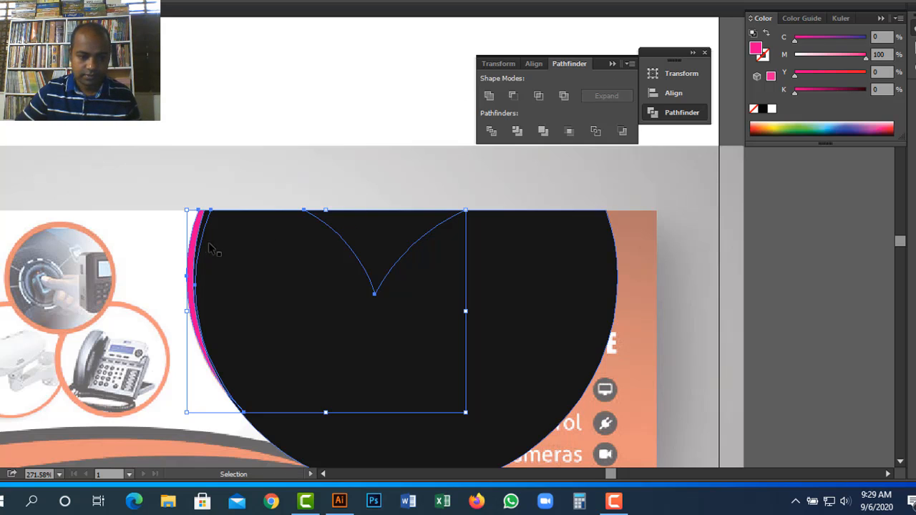
- Bring the magenta band and wedge in front of the black trimmed circle and deselect them
click(188, 304)
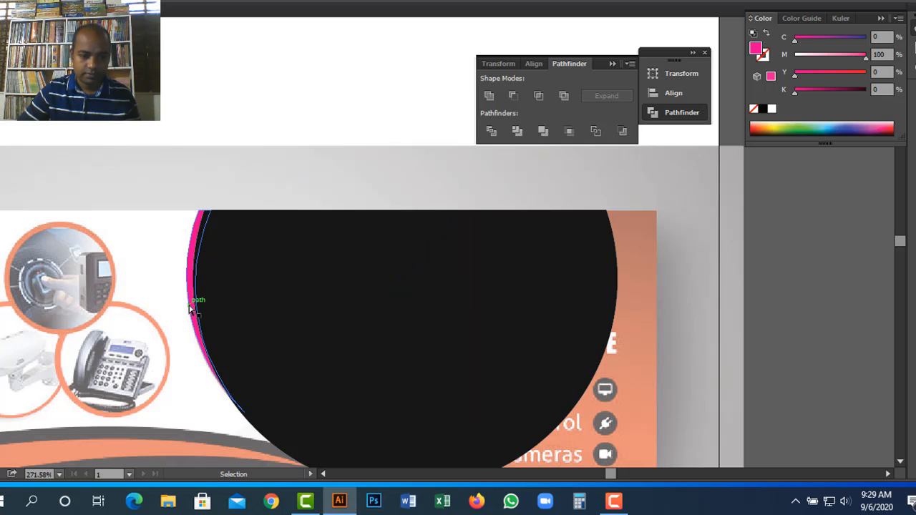
click(191, 307)
key(ctrl+shift+bracketright)
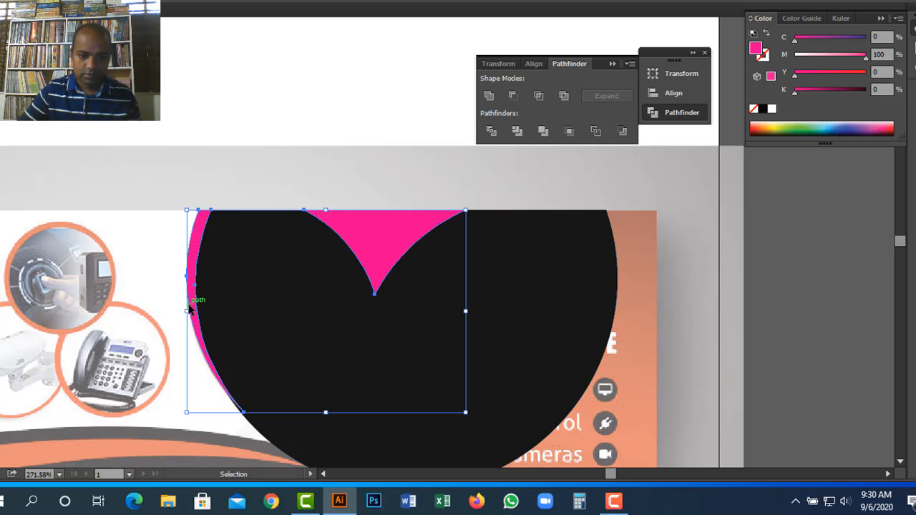
key(ctrl+shift+a)
ctrl+alt+click(328, 356)
ctrl+alt+click(356, 276)
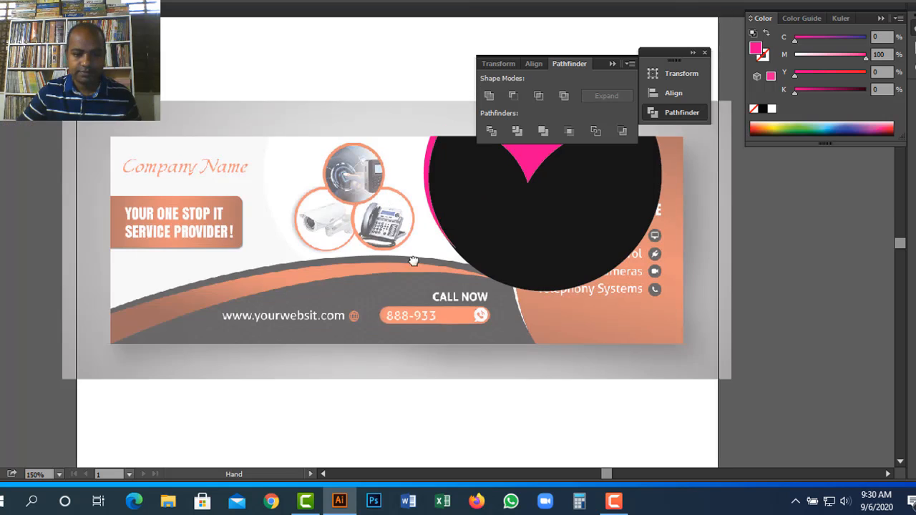
drag(426, 233, 285, 269)
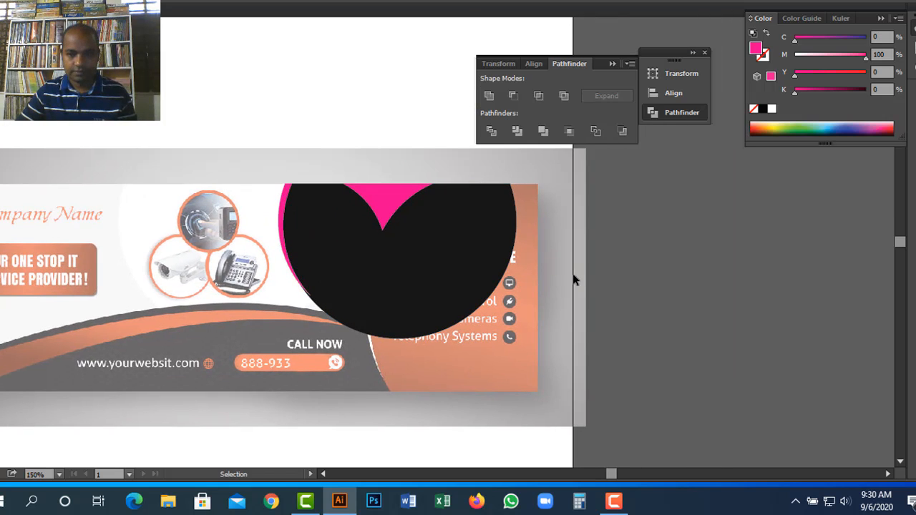
click(614, 501)
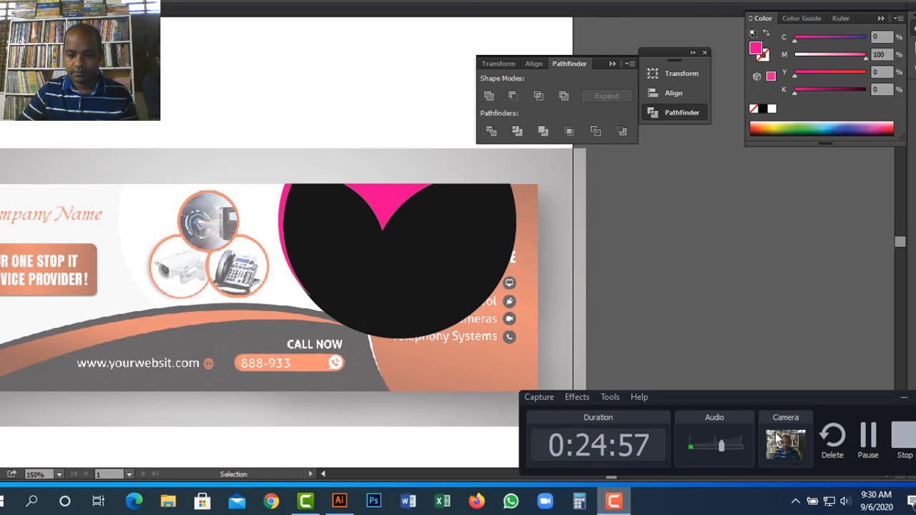
click(875, 440)
- Show all hidden objects and bring them in front of the black trimmed circle
click(352, 106)
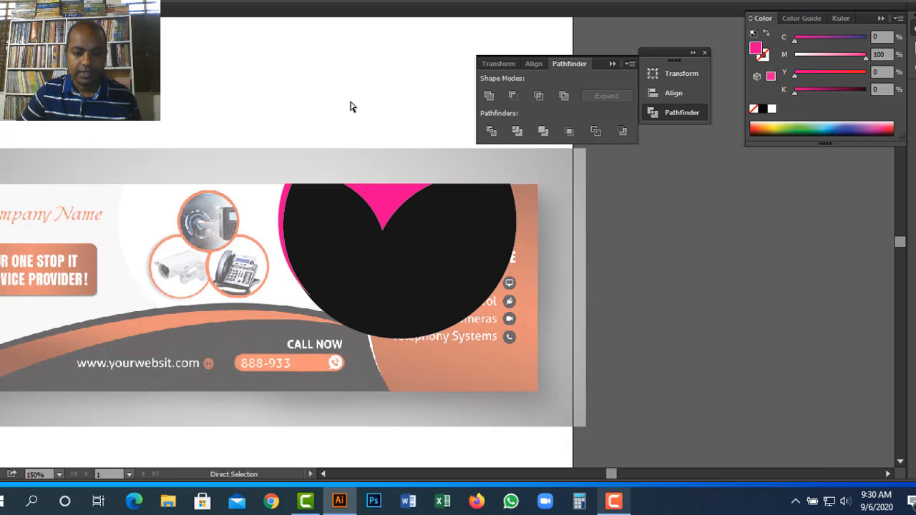
click(452, 294)
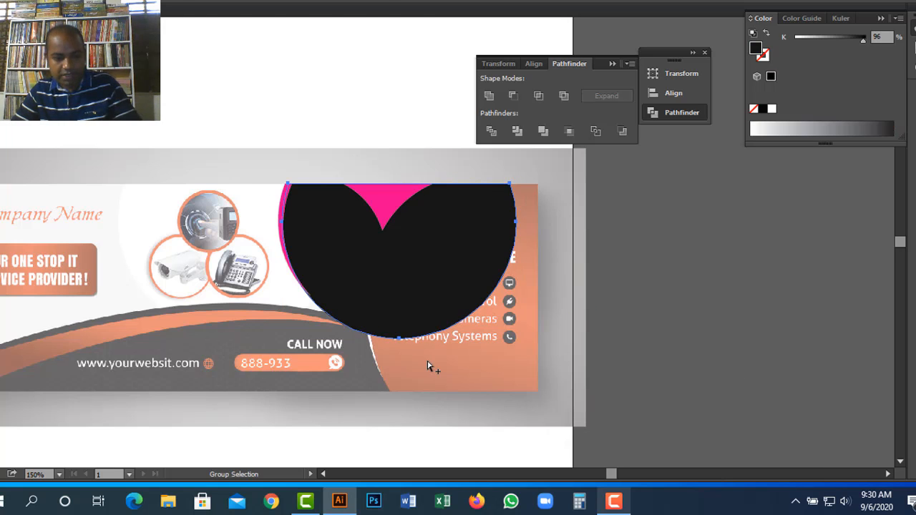
key(ctrl+alt+3)
drag(302, 296, 523, 297)
key(v)
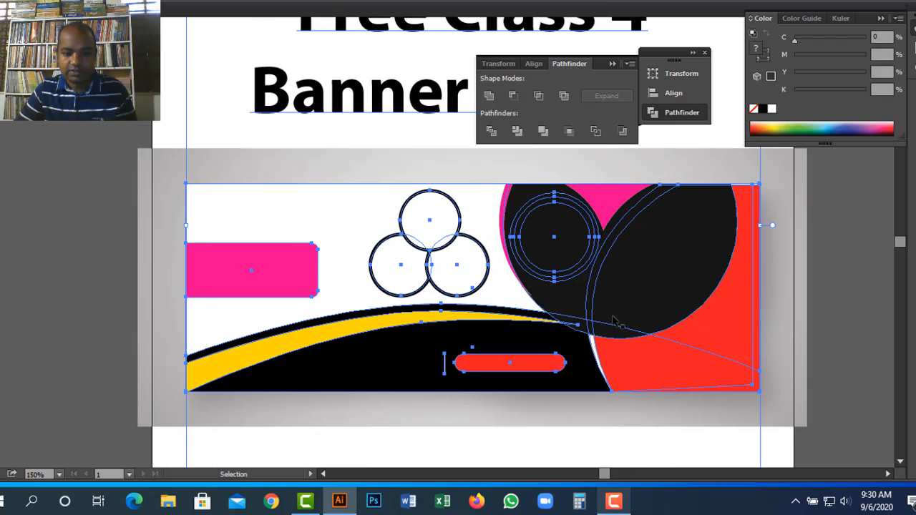
key(ctrl)
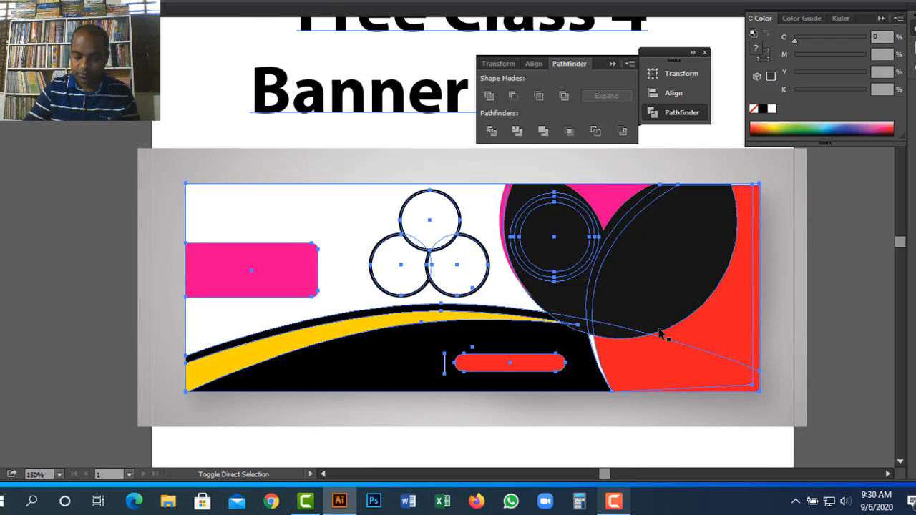
key(ctrl+shift+])
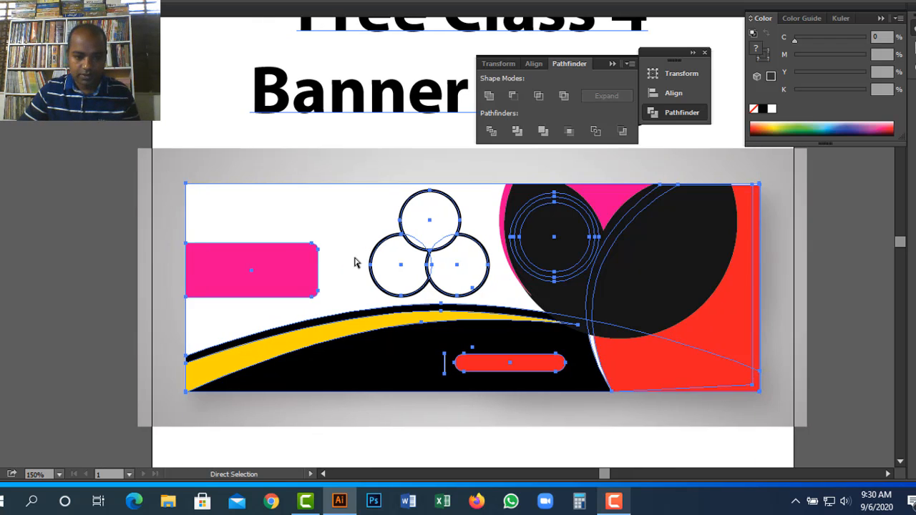
- Send the white background rectangle behind the other banner shapes and lock it
click(319, 227)
key(a)
click(310, 221)
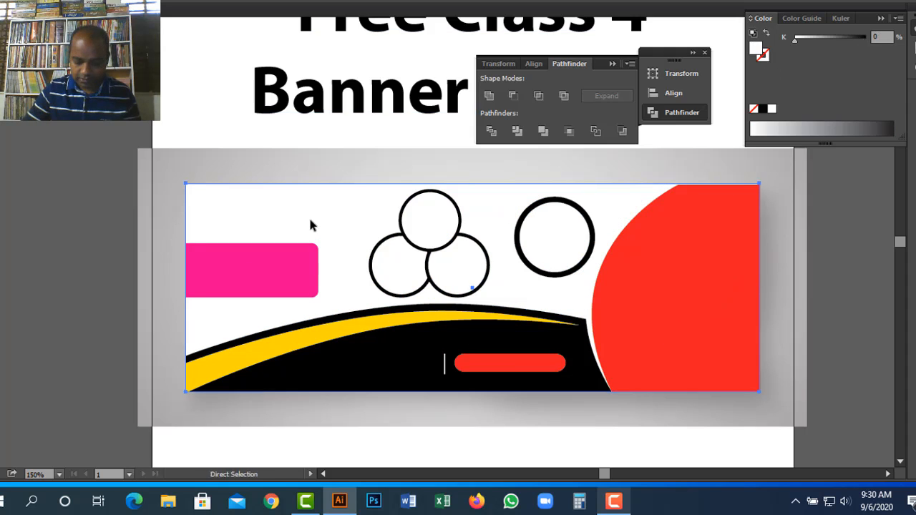
key(ctrl+shift+[)
key(ctrl+2)
key(Tab)
key(Tab)
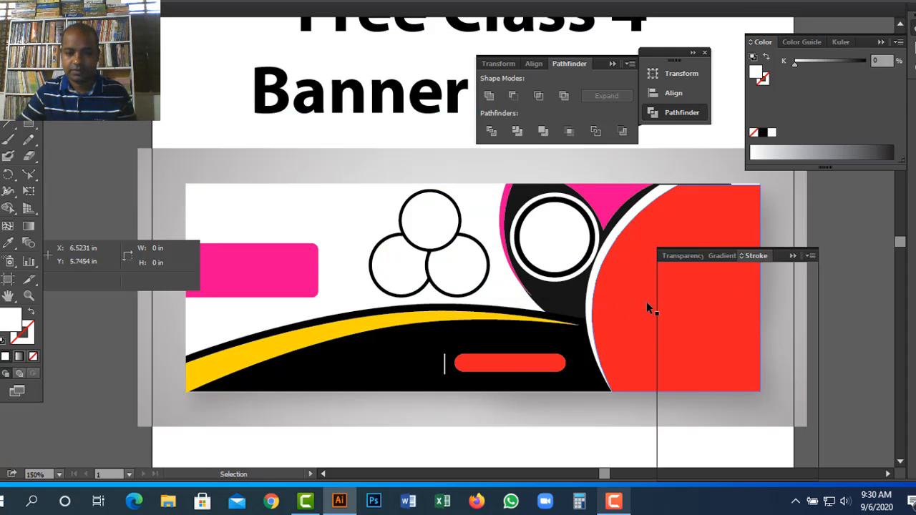
key(space)
drag(613, 289, 651, 287)
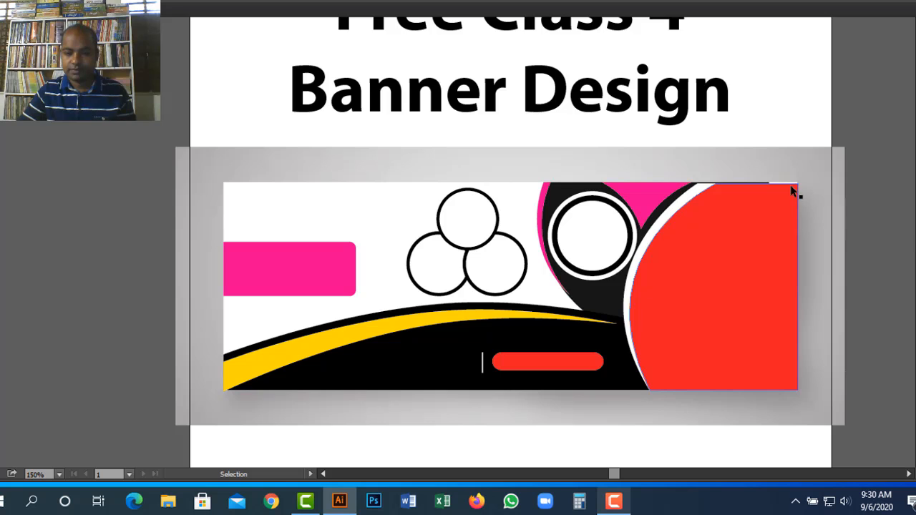
- Examine the alignment of the red shape, white curve and magenta wedge along the banner's upper edge
click(790, 185)
key(ctrl+2)
key(ctrl+space)
drag(105, 144, 796, 441)
drag(853, 343, 698, 303)
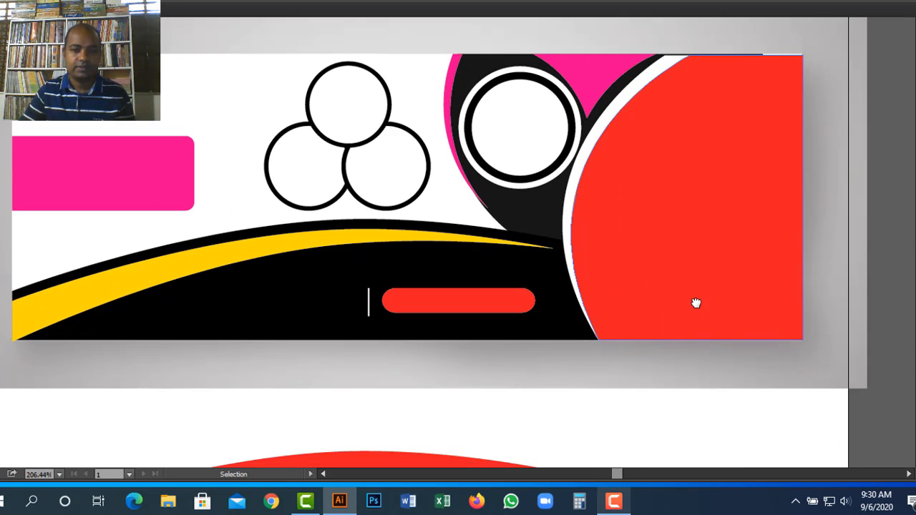
key(ctrl+space)
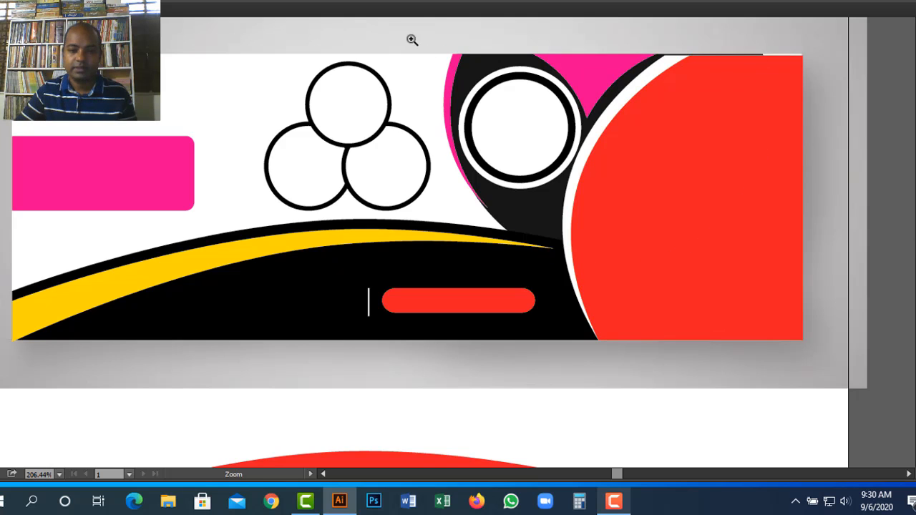
drag(411, 39, 852, 157)
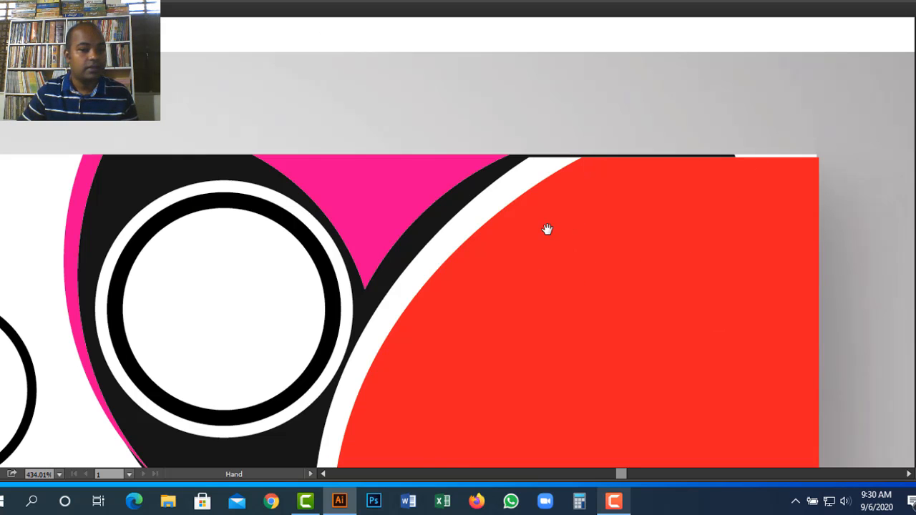
click(560, 226)
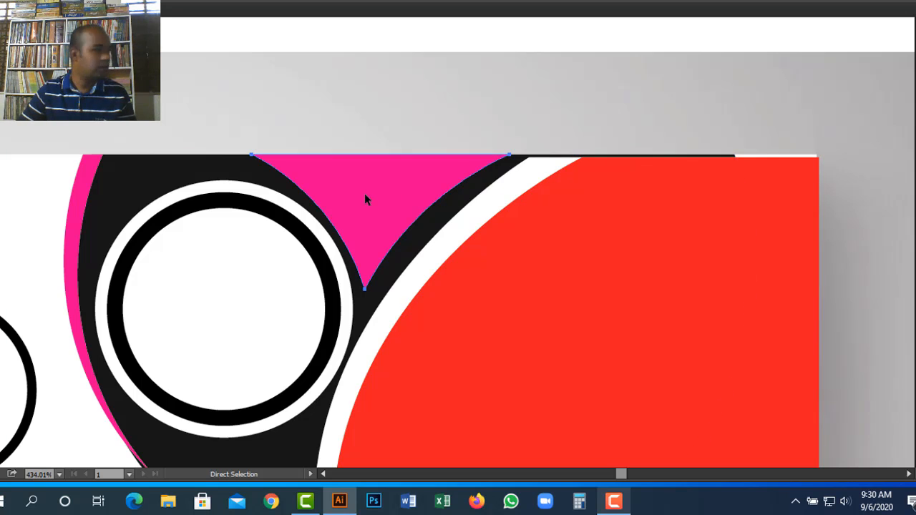
- Undo the recent stacking changes and the reveal of the hidden objects
key(ctrl+z)
key(ctrl+z)
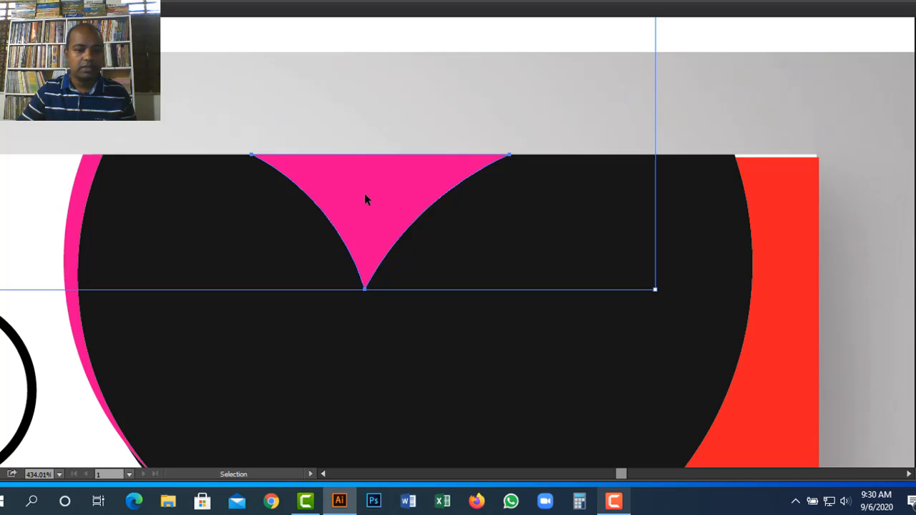
key(ctrl+shift+[)
key(ctrl+z)
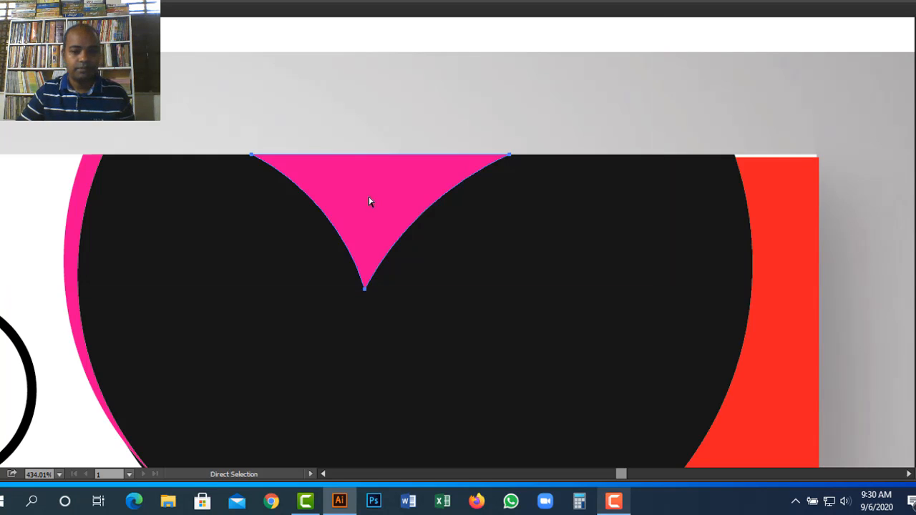
ctrl+alt+click(430, 342)
ctrl+alt+click(430, 342)
ctrl+alt+click(430, 333)
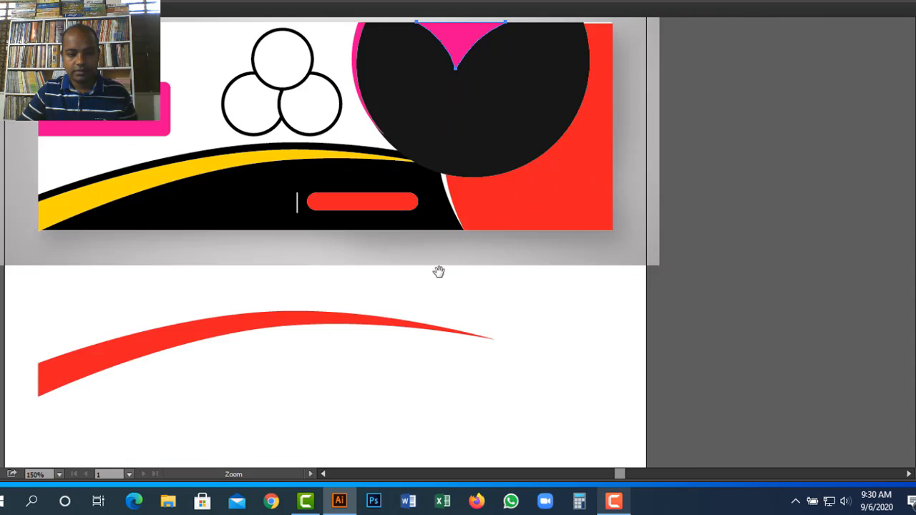
ctrl+alt+click(528, 344)
key(a)
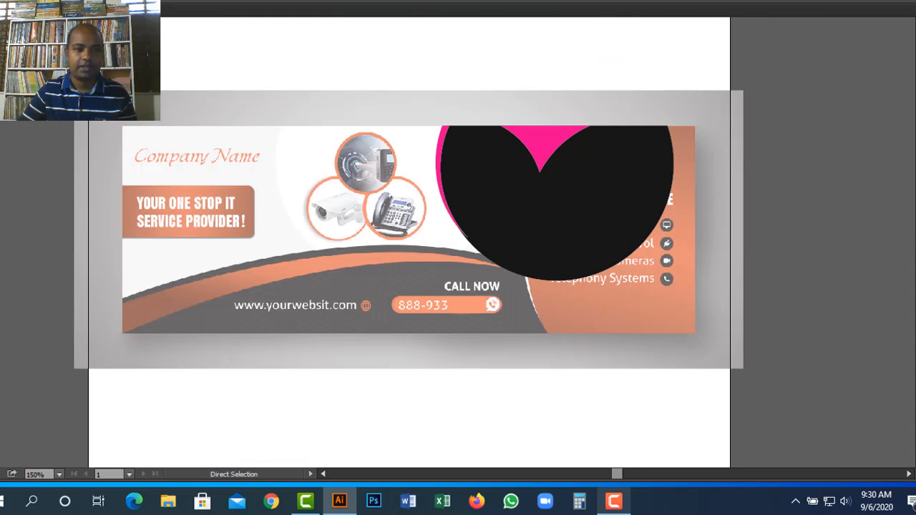
- Show all hidden banner objects again
click(74, 1)
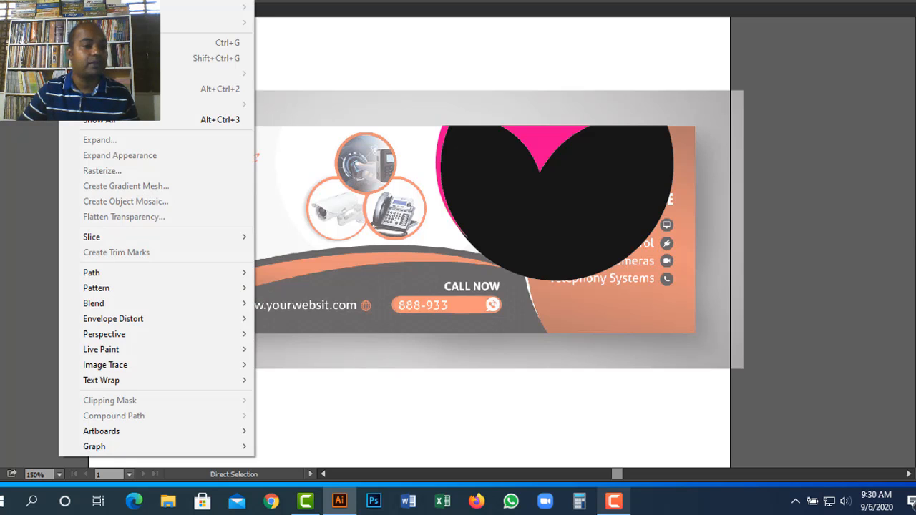
click(107, 119)
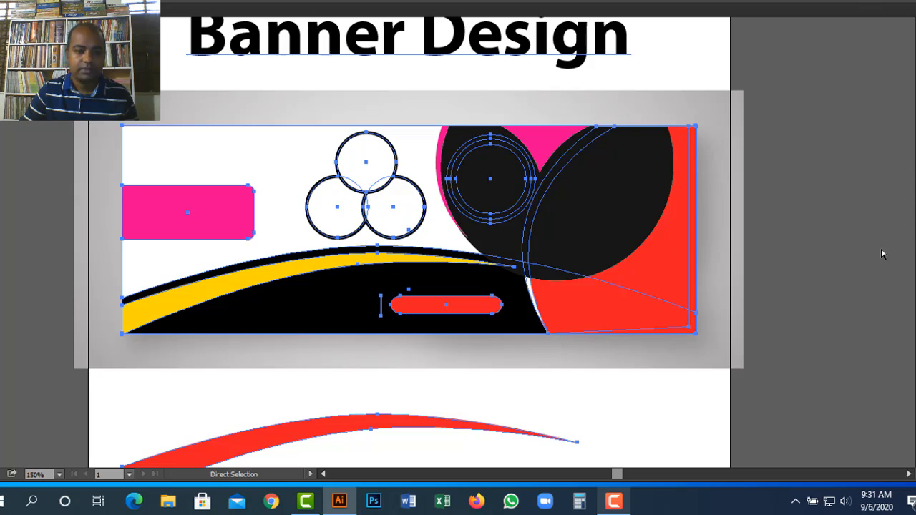
click(848, 252)
key(a)
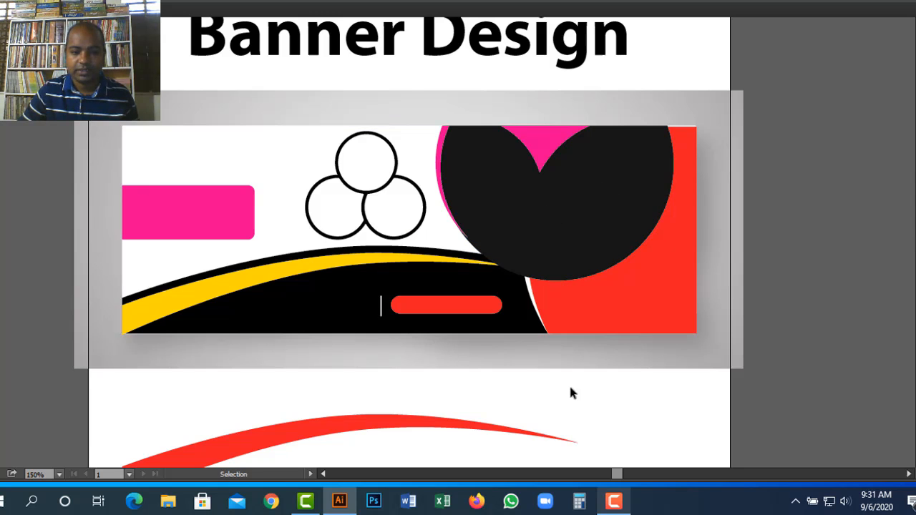
key(ctrl+z)
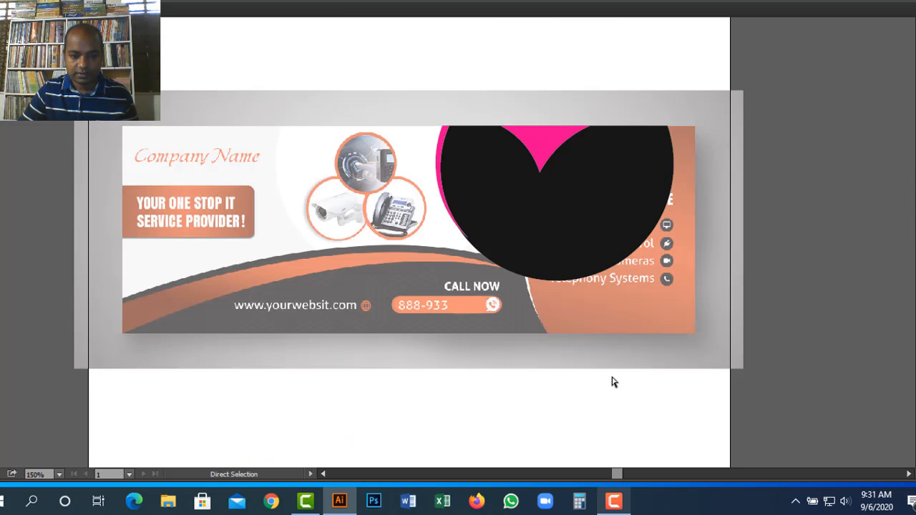
key(ctrl+z)
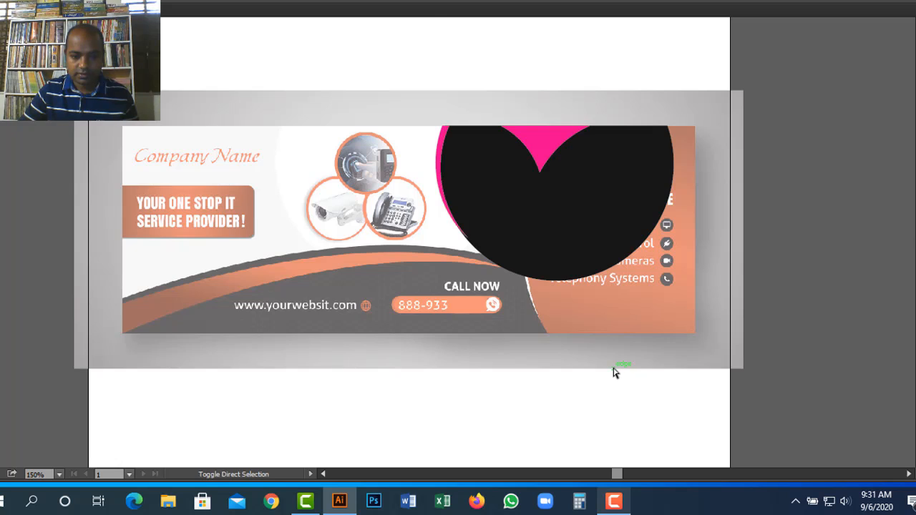
key(ctrl+shift+z)
key(ctrl+shift+z)
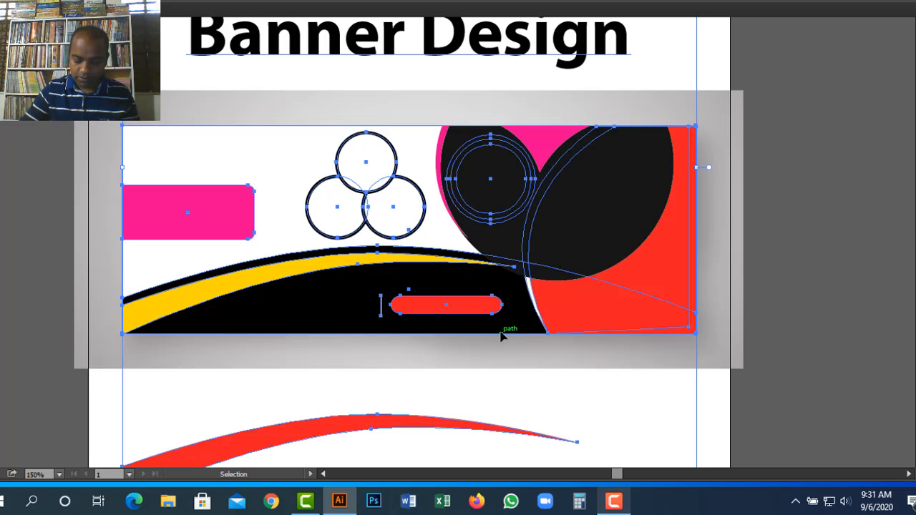
- Send the black trimmed circle behind the white curve and the red shape, and deselect it
key(ctrl)
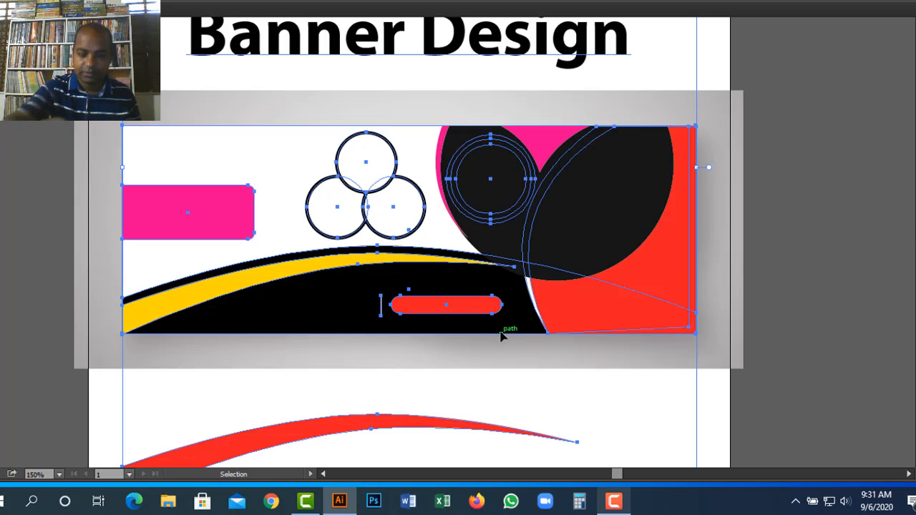
key(ctrl)
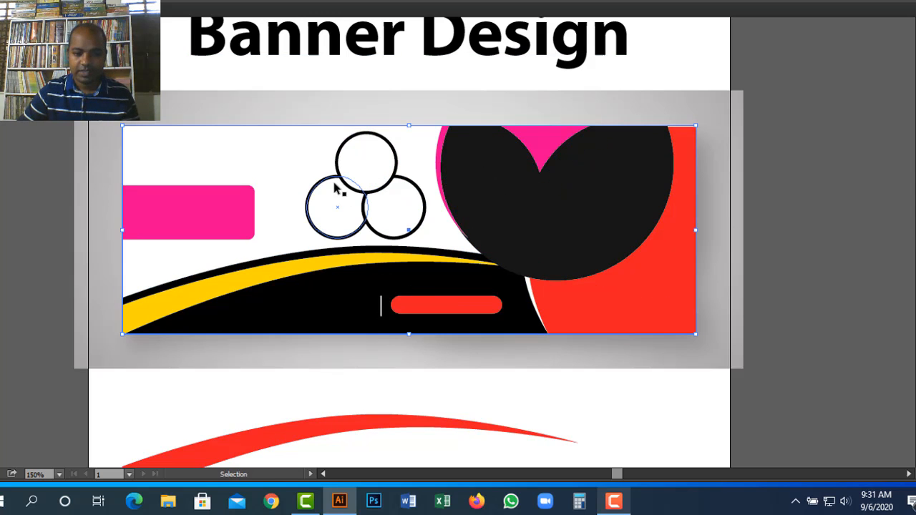
click(501, 184)
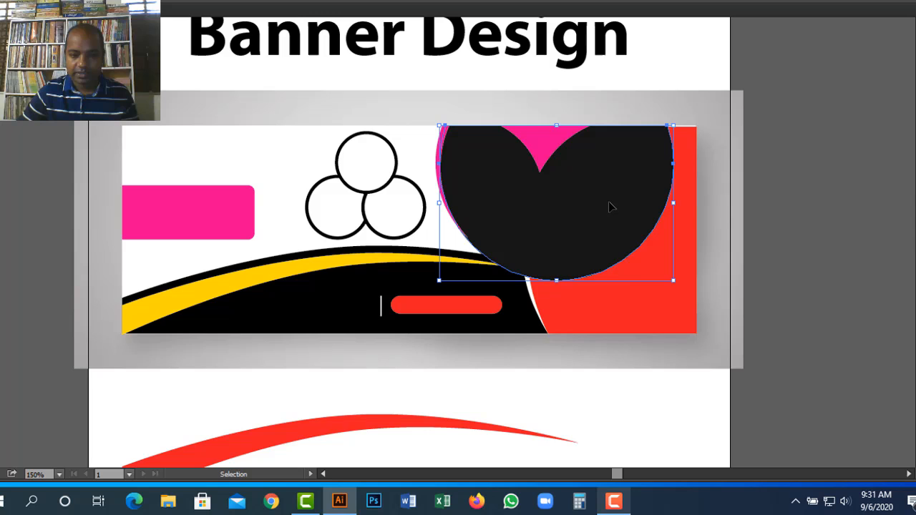
key(ctrl)
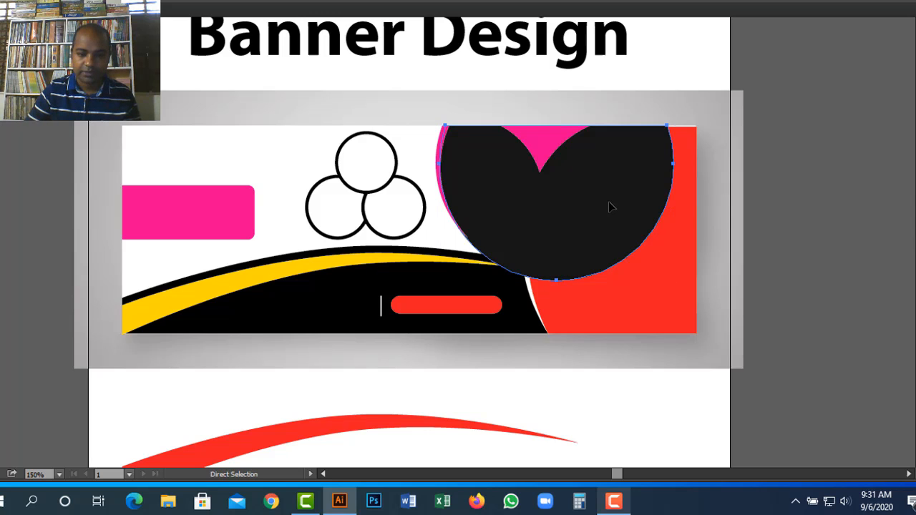
key(ctrl+bracketleft)
key(ctrl+shift+a)
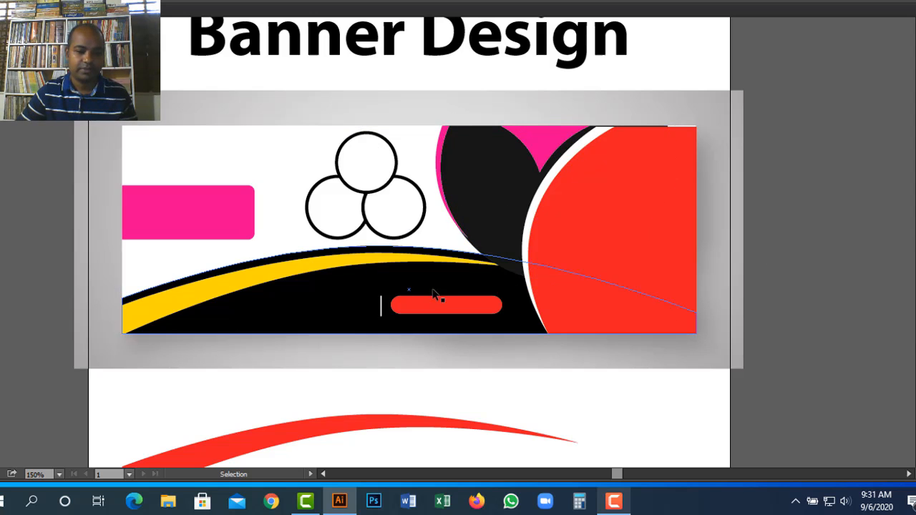
- Match the trimmed circle's fill to the pure black curved shape with the Eyedropper and deselect it
click(501, 213)
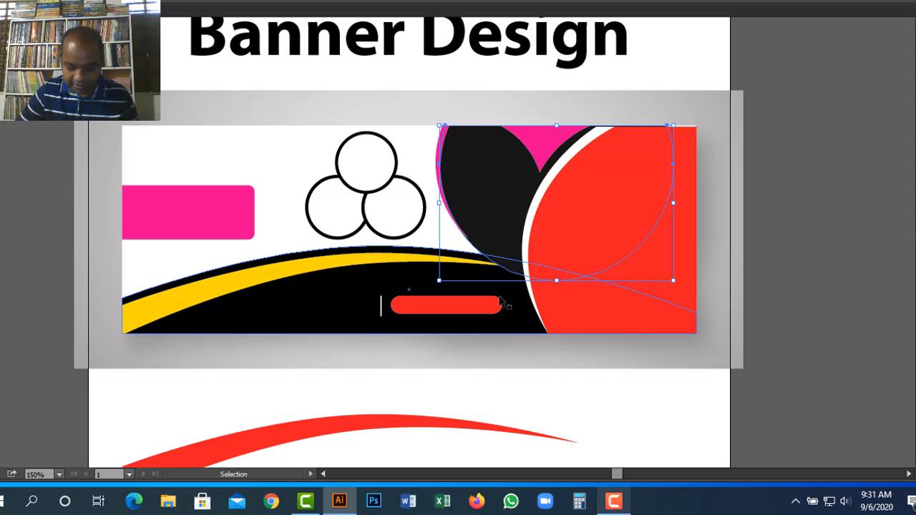
key(i)
click(515, 312)
key(ctrl+shift+a)
key(h)
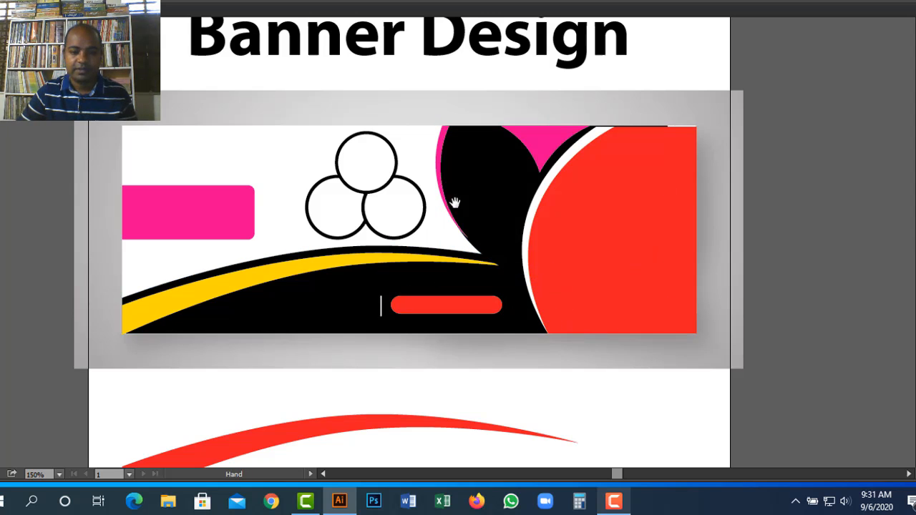
- Select only the magenta band and stretch it slightly downward so its tip follows the black circle's edge
key(i)
key(z)
drag(388, 107, 539, 300)
key(a)
ctrl+click(450, 307)
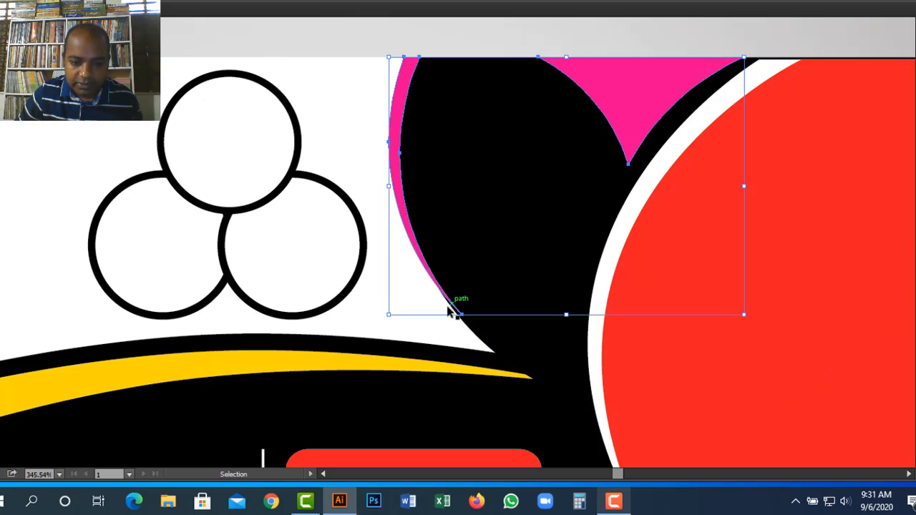
key(z)
drag(264, 116, 780, 461)
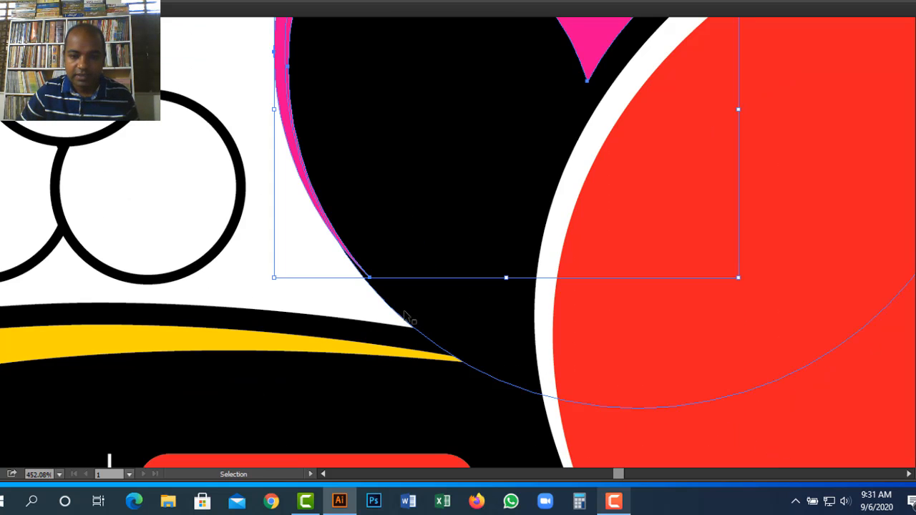
ctrl+click(369, 282)
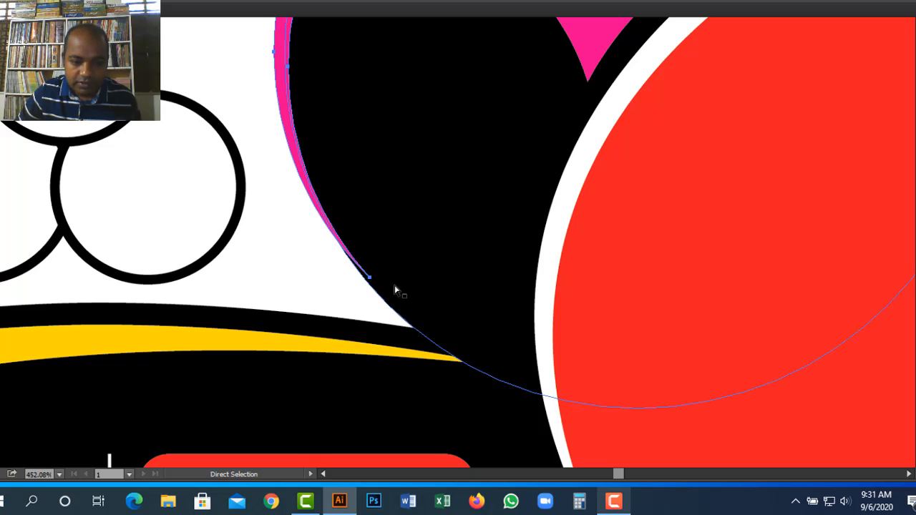
key(ctrl+shift+a)
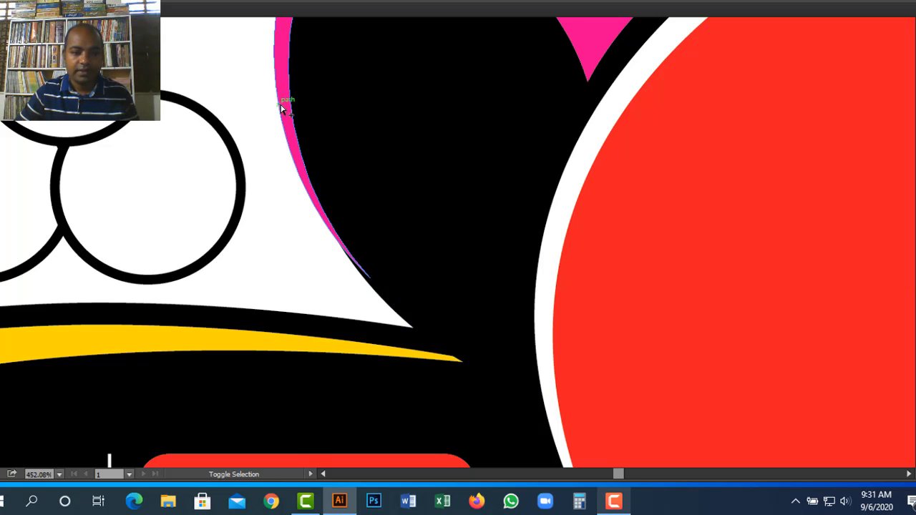
ctrl+click(280, 108)
drag(214, 82, 468, 350)
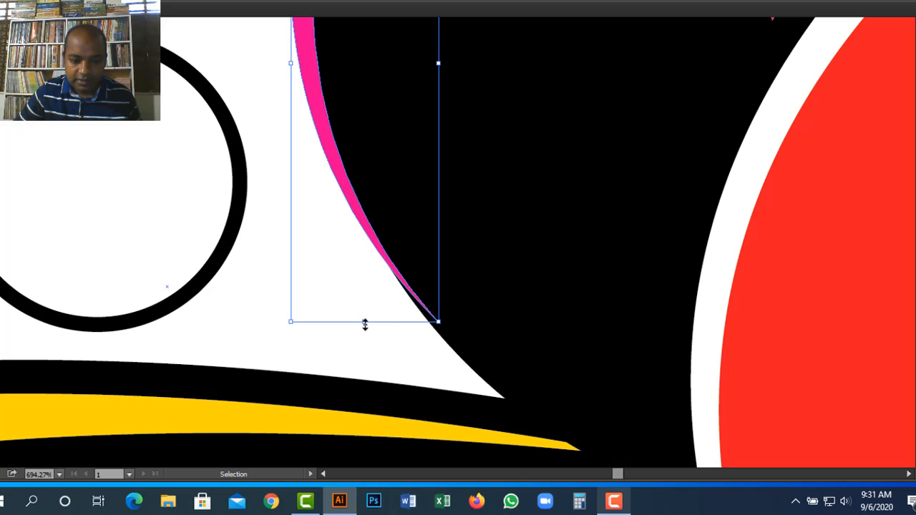
drag(365, 325, 365, 332)
key(ctrl+shift+a)
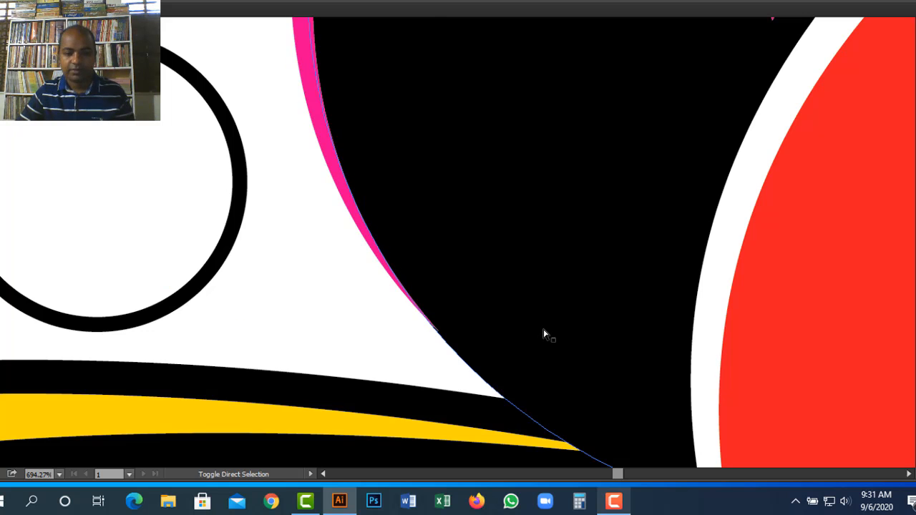
- Bring the concentric circles hidden beneath the black shape to the front, selecting them in outline view, and deselect them
ctrl+alt+click(525, 197)
ctrl+alt+click(525, 196)
ctrl+alt+click(525, 197)
ctrl+alt+click(525, 197)
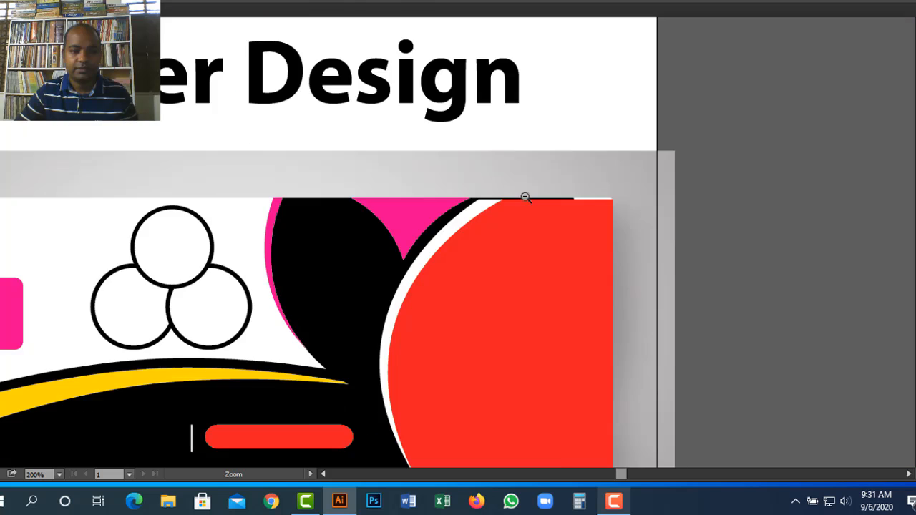
ctrl+alt+click(525, 197)
drag(364, 325, 773, 175)
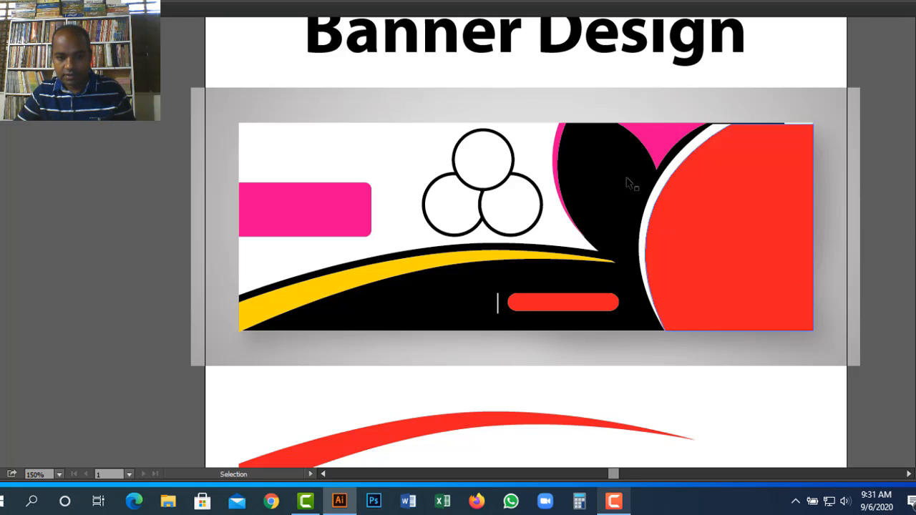
key(ctrl+y)
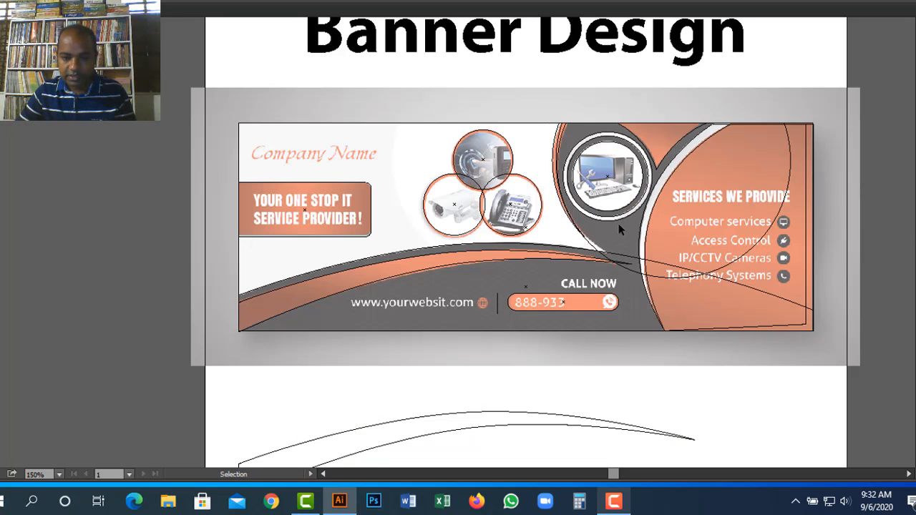
ctrl+click(610, 188)
key(ctrl+y)
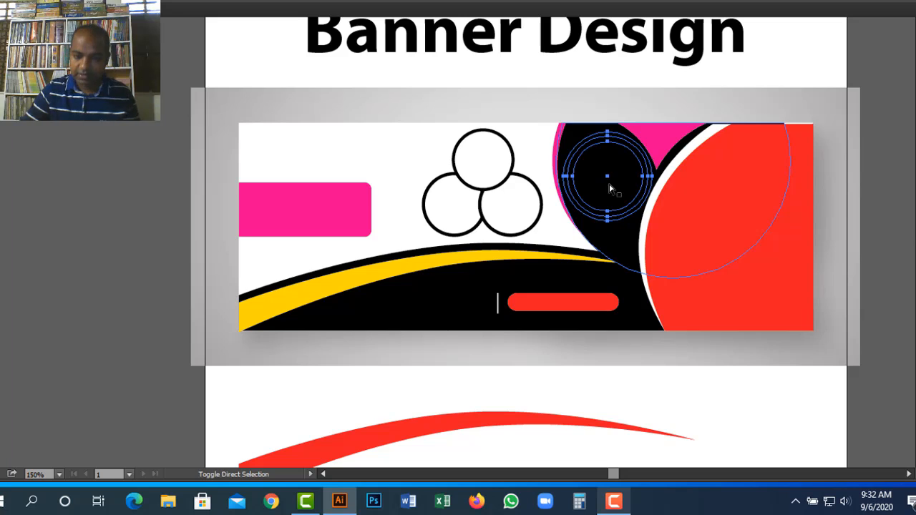
key(ctrl+shift+])
key(ctrl+shift+a)
key(v)
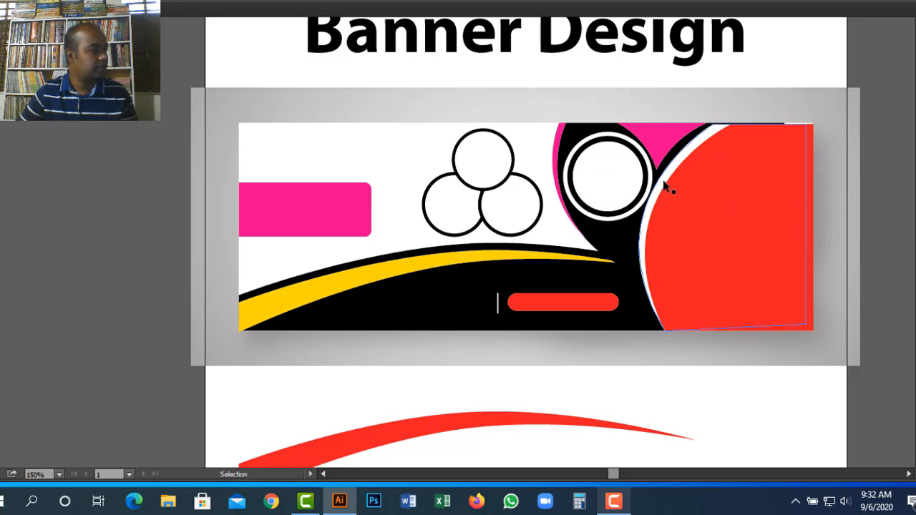
- Adjust the curve handles on both sides of the magenta wedge so its edges follow the ring and the white curve, and deselect it
key(a)
key(ctrl+space)
drag(537, 93, 706, 211)
click(566, 275)
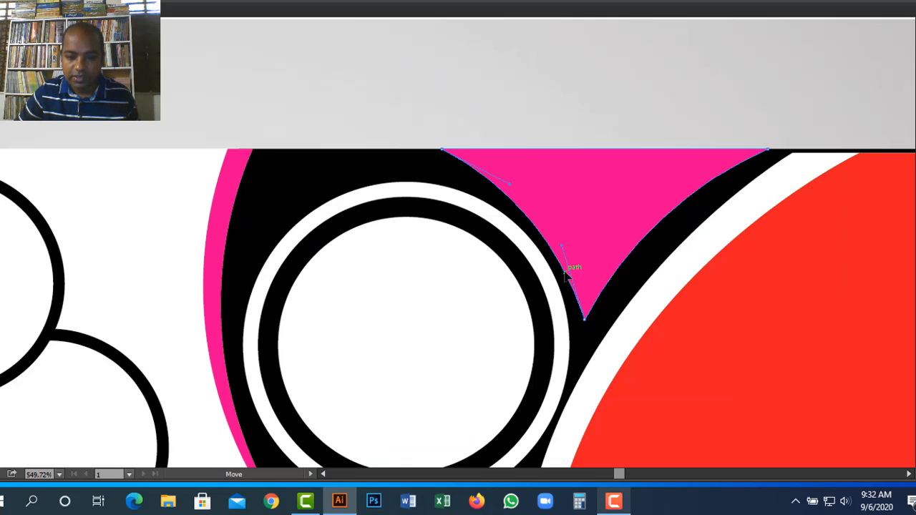
drag(563, 249, 572, 238)
key(space)
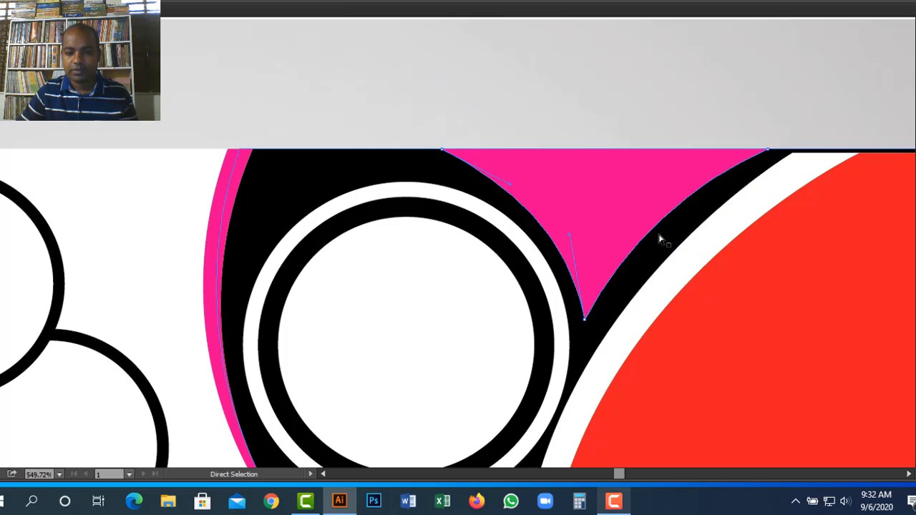
click(689, 210)
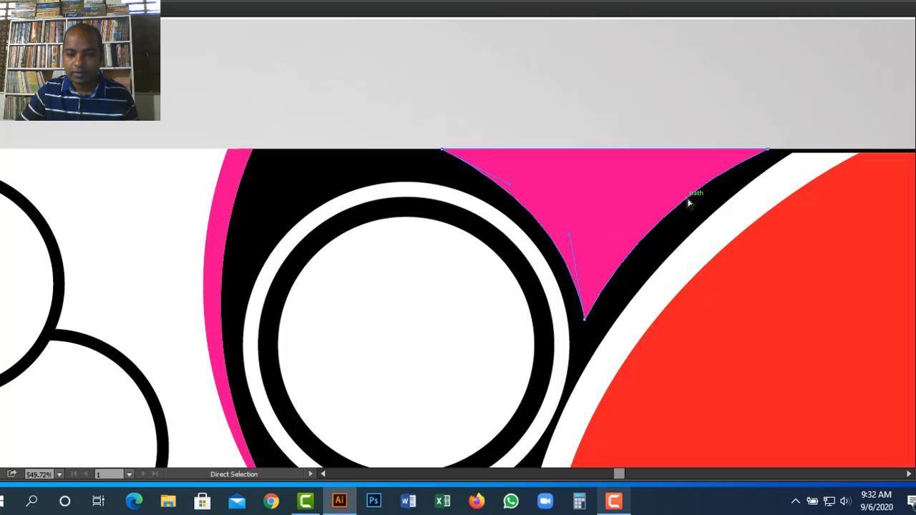
drag(624, 245, 625, 254)
key(space)
drag(608, 340, 630, 172)
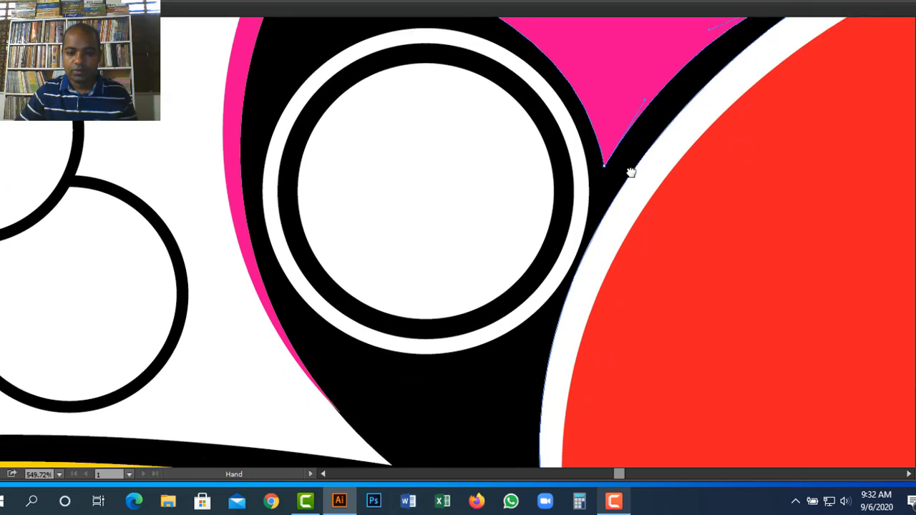
drag(580, 231, 440, 274)
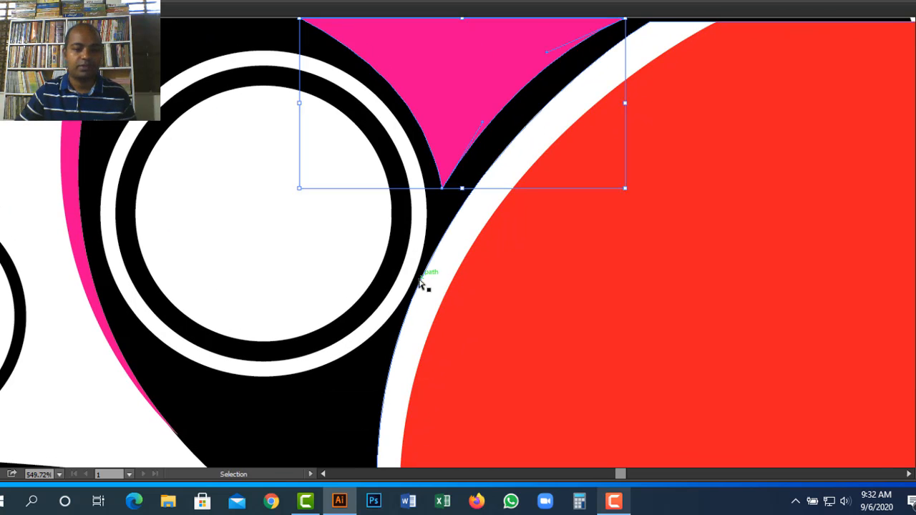
key(ctrl+shift+a)
- Move the concentric circles slightly up and to the left, away from the white curve, and deselect them
key(space)
drag(370, 220, 467, 262)
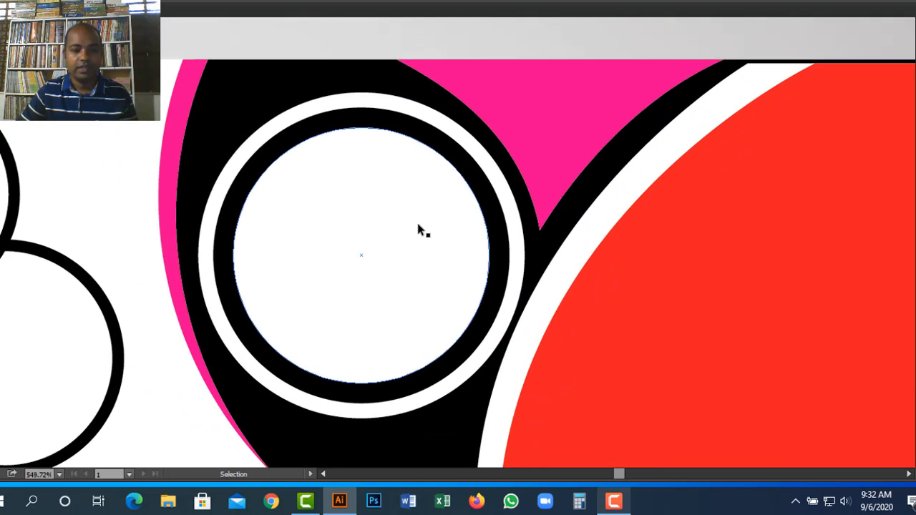
click(436, 150)
shift+click(442, 129)
drag(442, 128, 436, 124)
key(ctrl+shift+a)
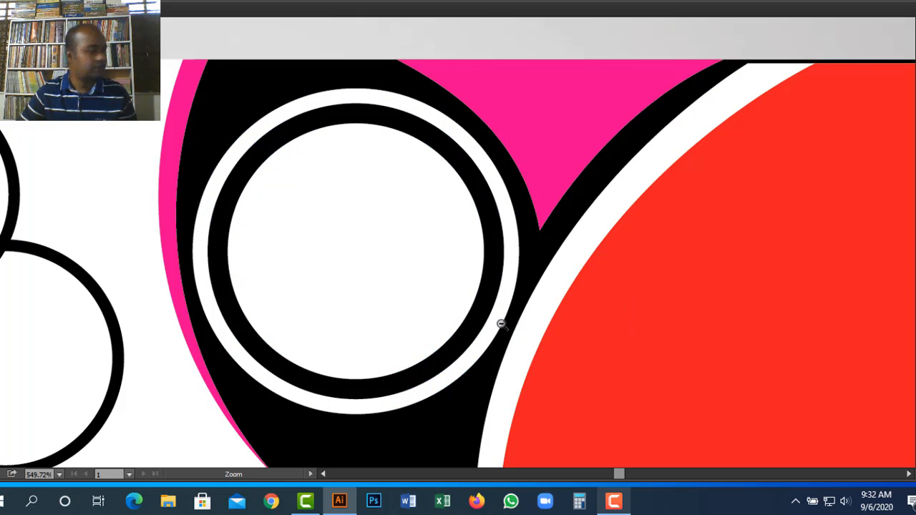
ctrl+alt+click(507, 324)
ctrl+alt+click(508, 325)
ctrl+alt+click(507, 325)
drag(490, 238, 562, 281)
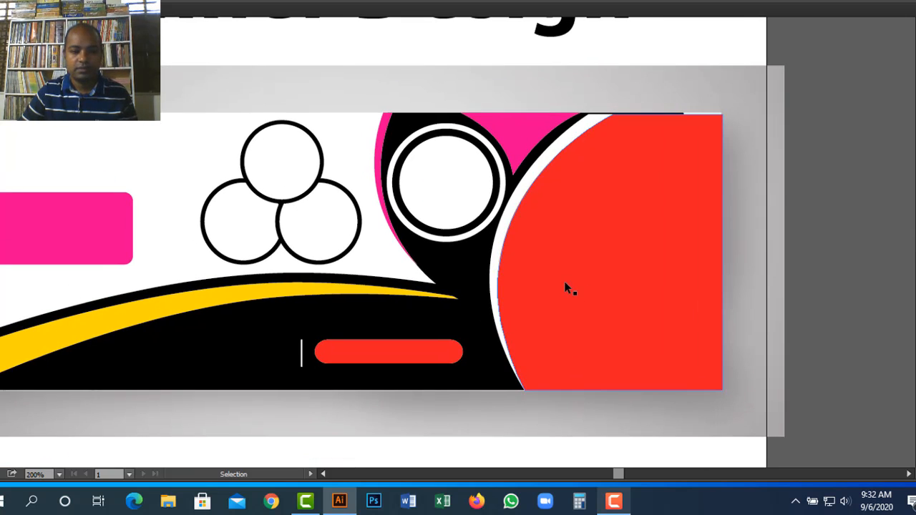
click(458, 262)
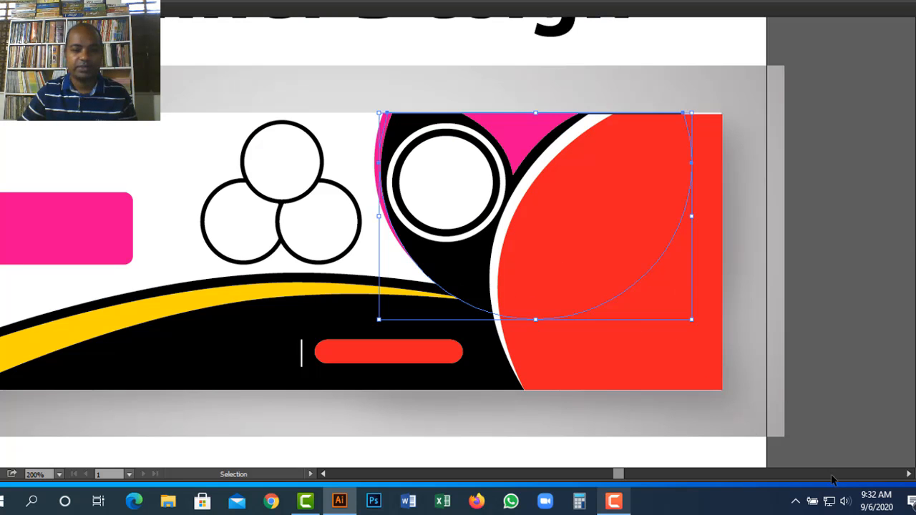
shift+click(442, 285)
key(ctrl+shift+a)
drag(464, 336, 726, 307)
drag(619, 242, 513, 265)
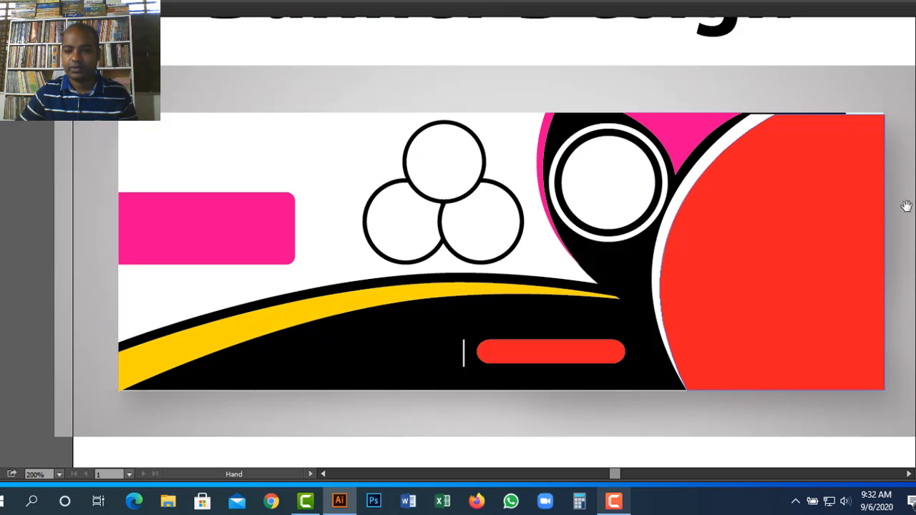
drag(847, 153, 705, 192)
- Raise the top edges of the red shape and the white curve to the banner's upper edge to cover the thin gap
drag(446, 108, 813, 225)
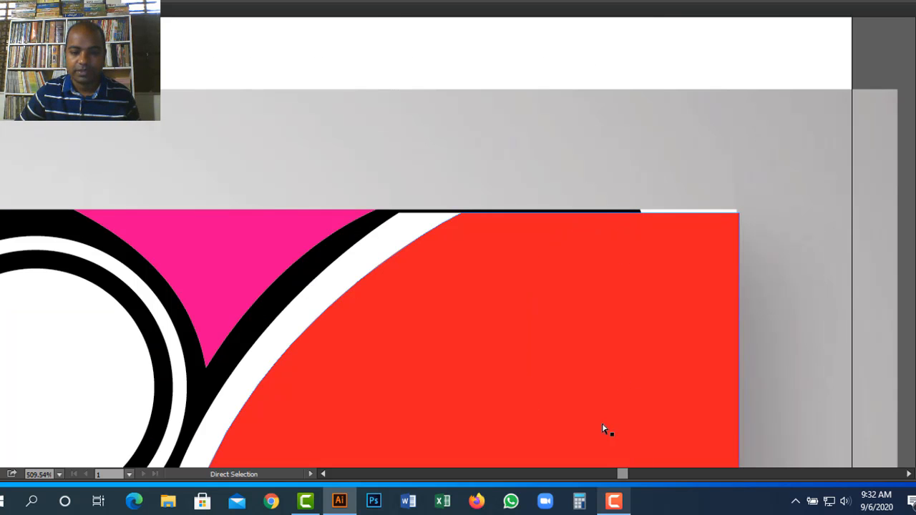
click(614, 502)
click(868, 445)
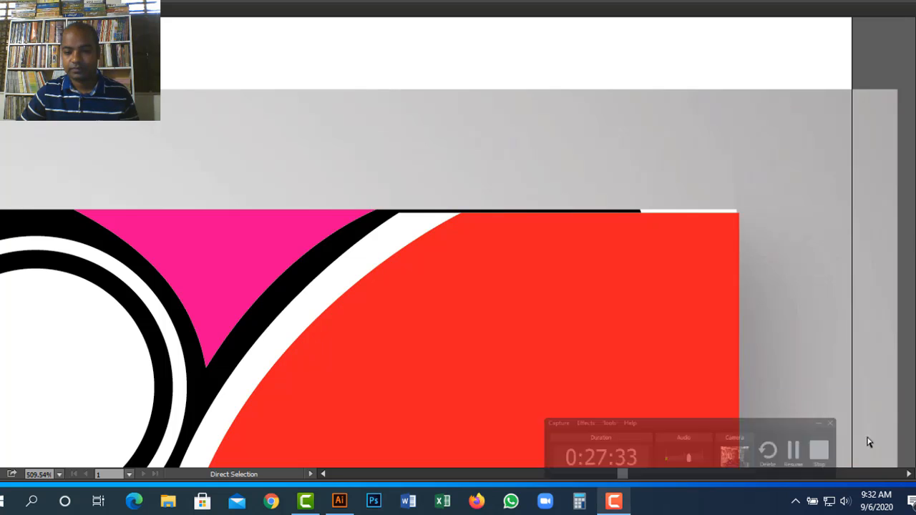
click(627, 165)
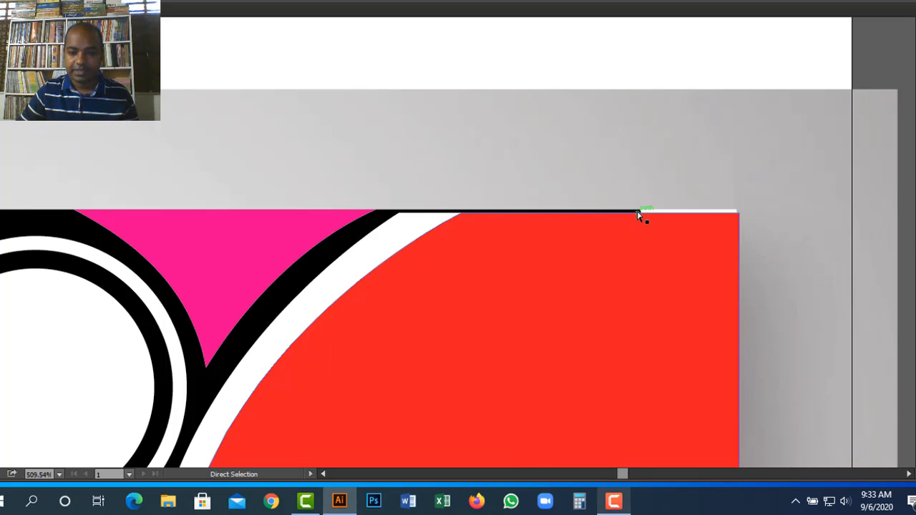
drag(627, 214, 627, 211)
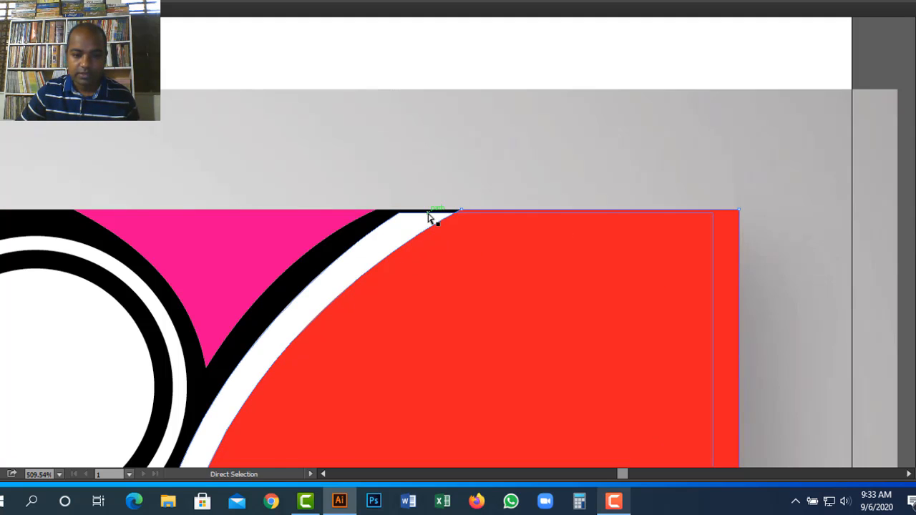
key(v)
drag(429, 213, 429, 210)
key(ctrl+shift+a)
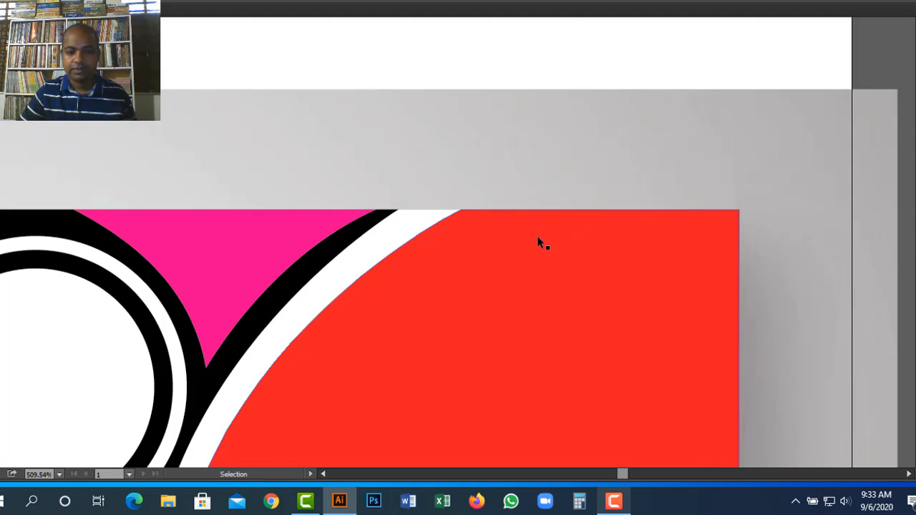
- Select all the banner pieces and move them down to uncover the reference image
ctrl+alt+click(456, 244)
ctrl+alt+click(456, 245)
ctrl+alt+click(456, 244)
ctrl+alt+click(456, 244)
ctrl+alt+click(424, 273)
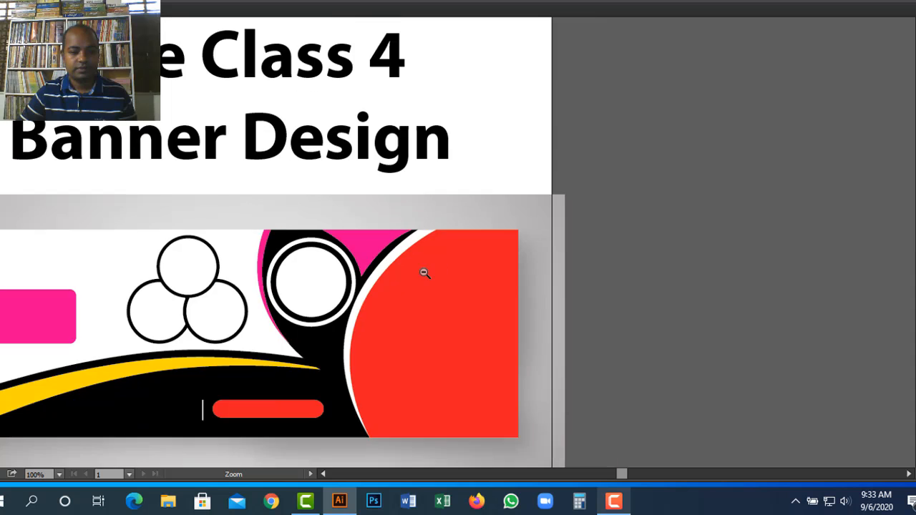
ctrl+alt+click(424, 274)
drag(401, 301, 593, 300)
drag(309, 182, 718, 317)
drag(794, 319, 607, 295)
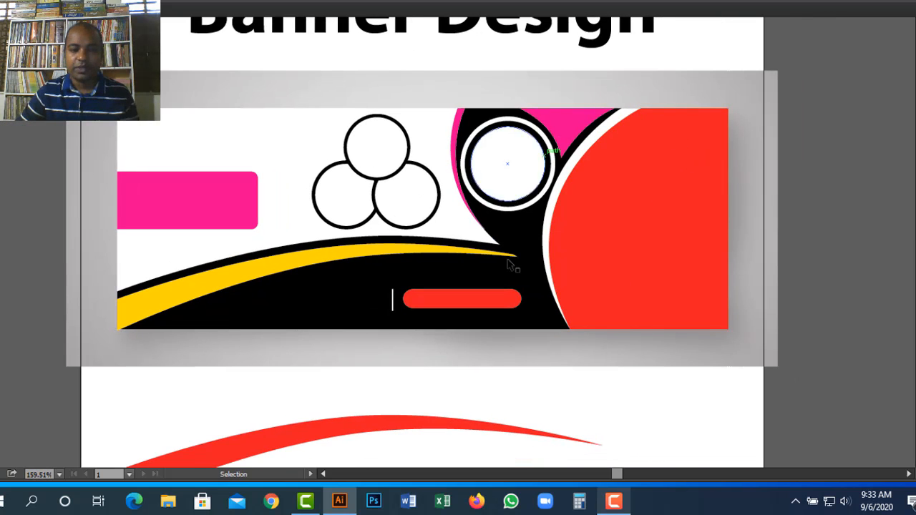
click(301, 176)
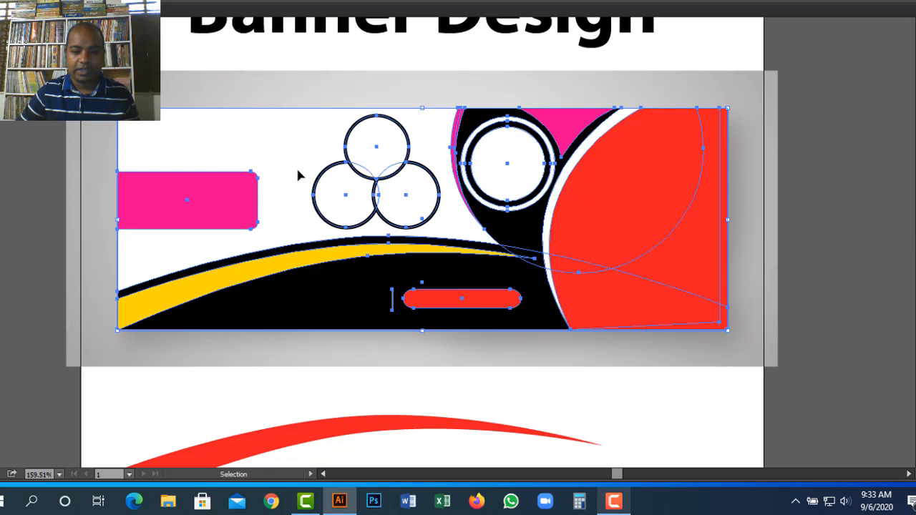
drag(301, 176, 309, 372)
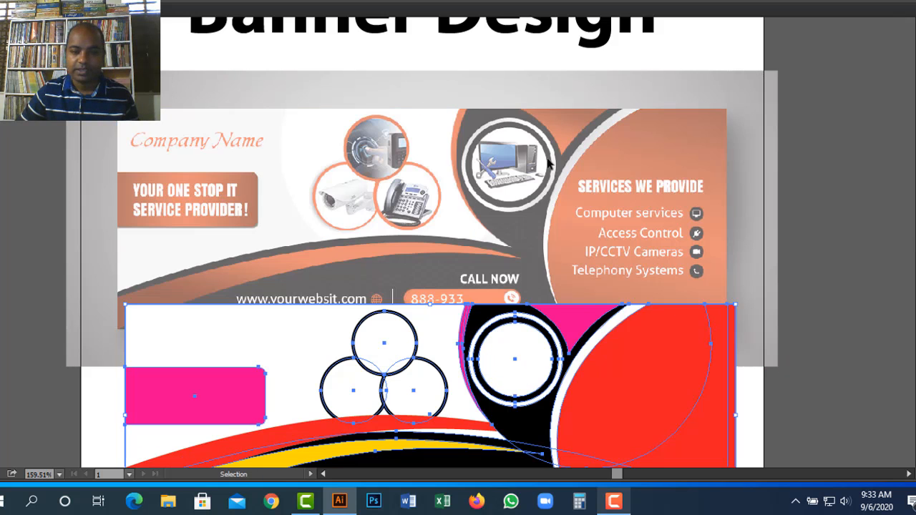
- Draw a closed wedge with the Pen tool over the reference's orange wedge, with two curved sides meeting at a lower corner point
click(552, 128)
key(p)
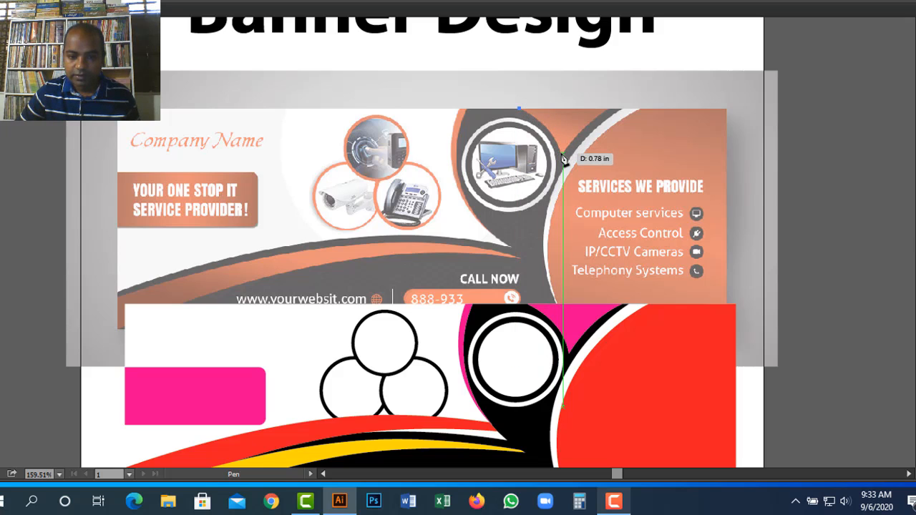
drag(563, 153, 576, 188)
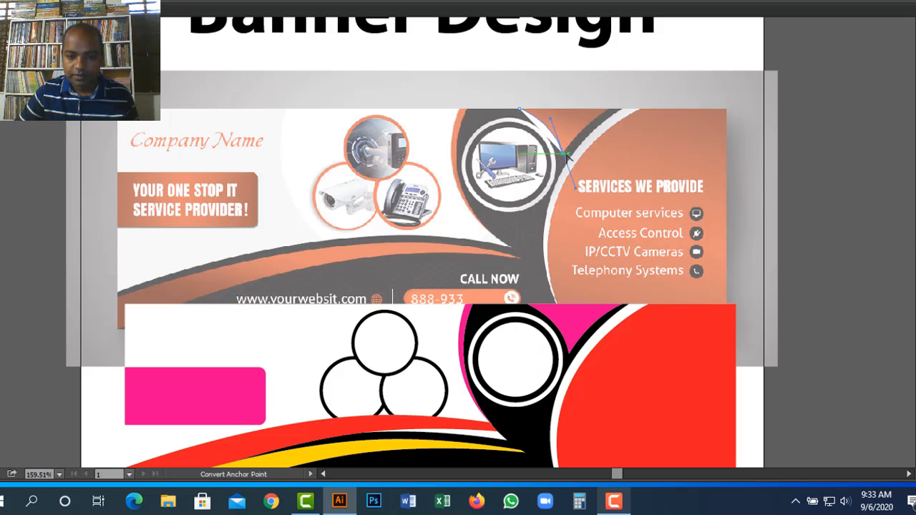
click(562, 153)
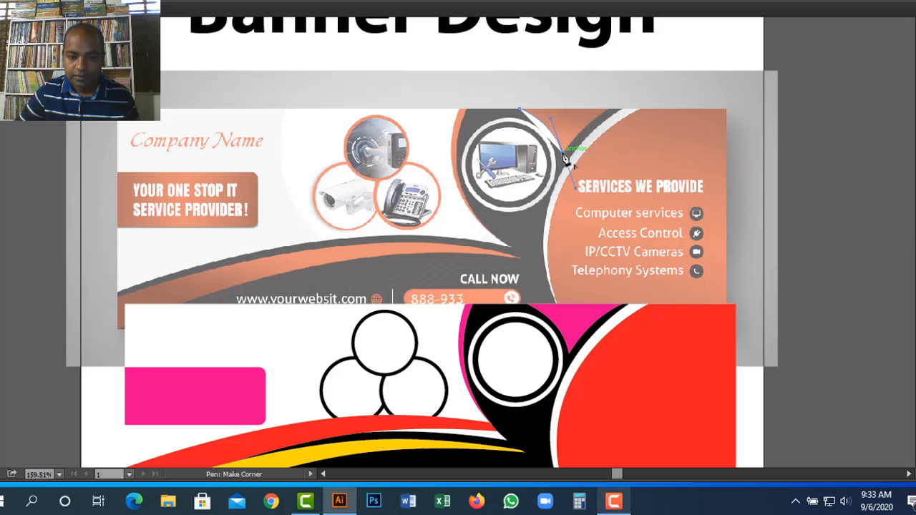
click(614, 111)
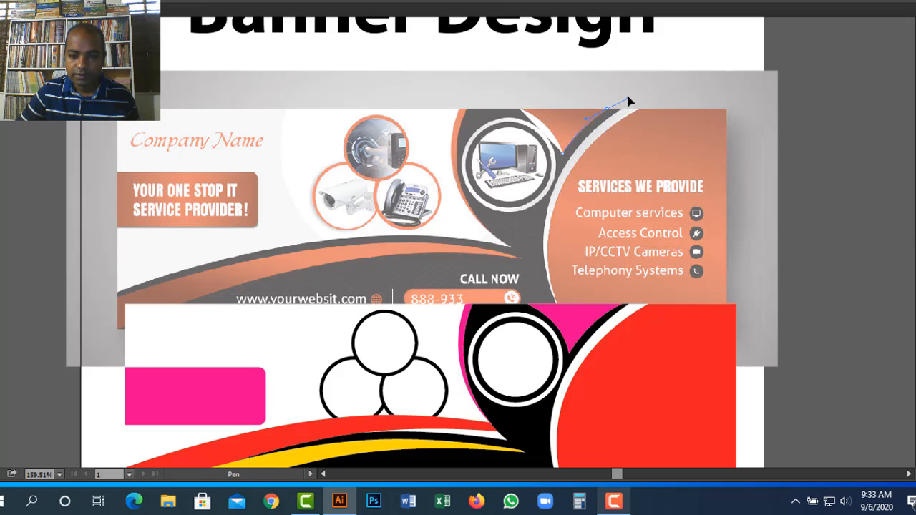
drag(629, 99, 628, 99)
alt+click(608, 110)
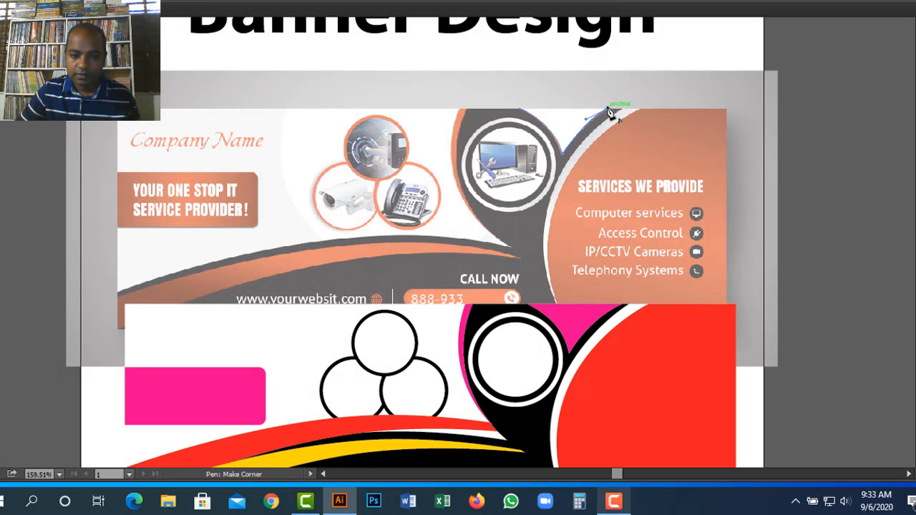
click(520, 109)
- Fill the pen-drawn wedge with the existing wedge's magenta using the Eyedropper
key(i)
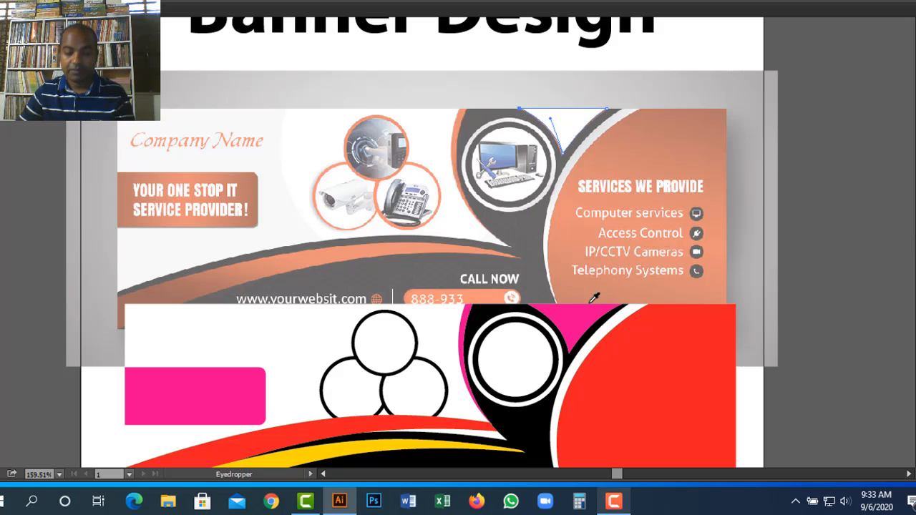
click(585, 308)
key(v)
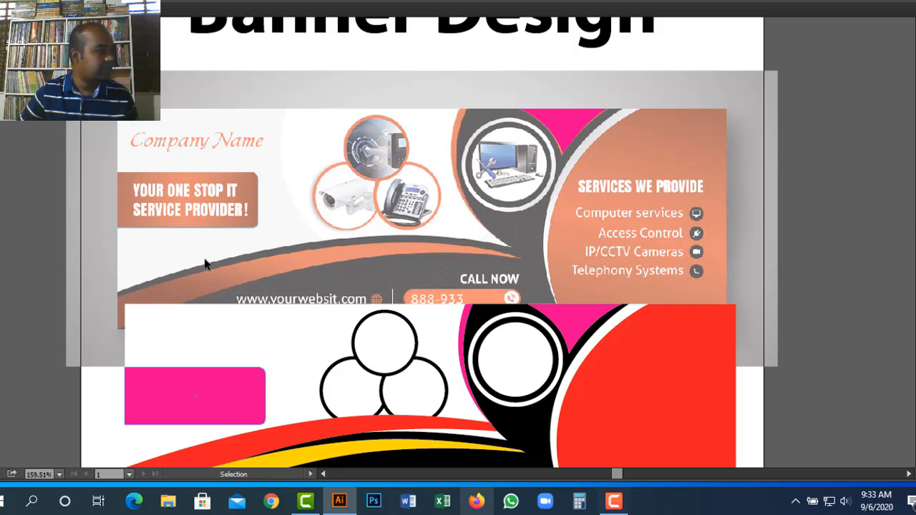
- Undo the pen-drawn wedge and the banner pieces' move so the artwork sits over the reference again
key(a)
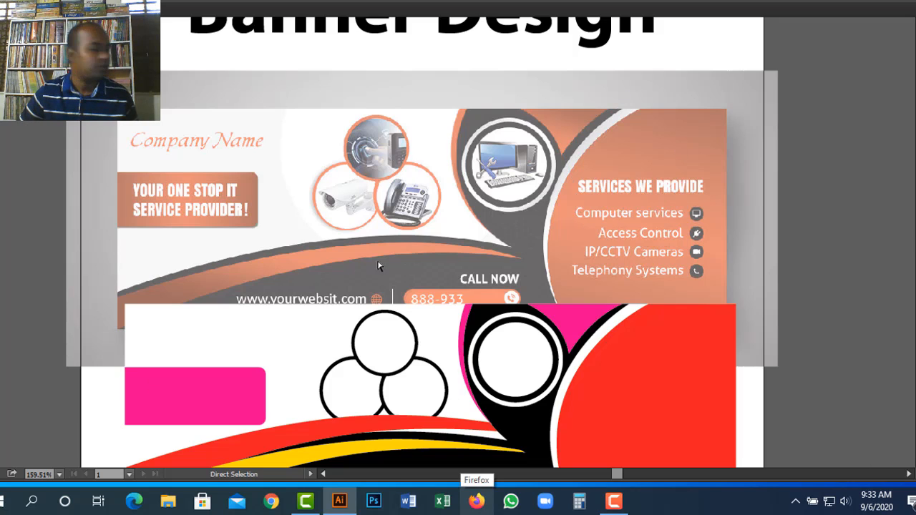
key(ctrl+z)
click(641, 333)
scroll(641, 333, down, 3)
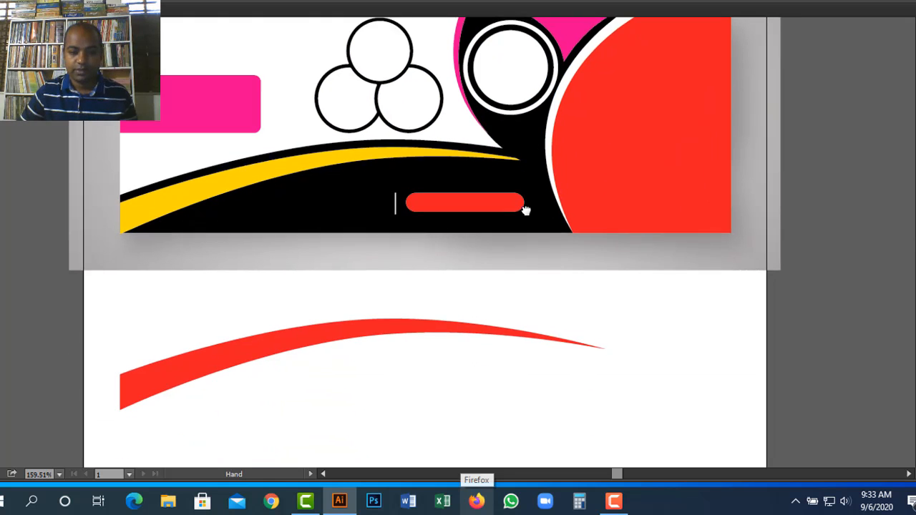
- Show the artwork in outline view to compare the whole banner with the reference image
click(542, 213)
key(ctrl+y)
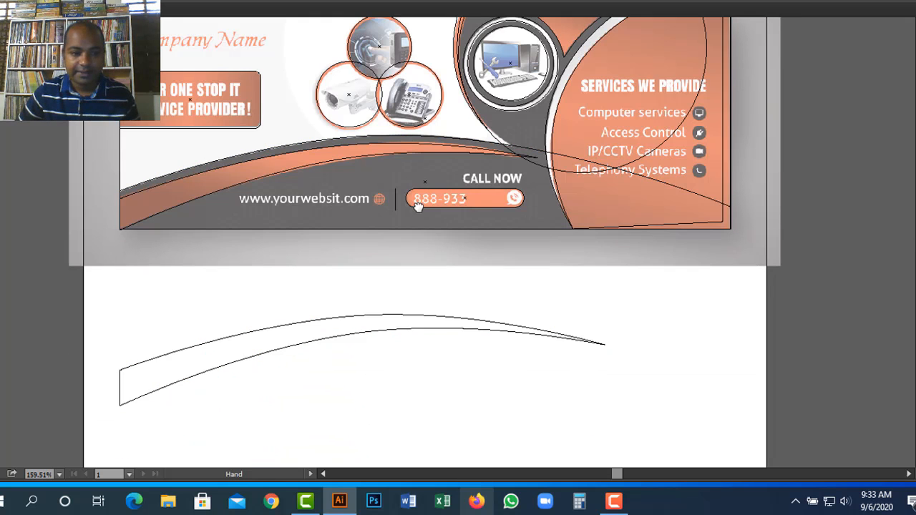
drag(415, 139, 439, 248)
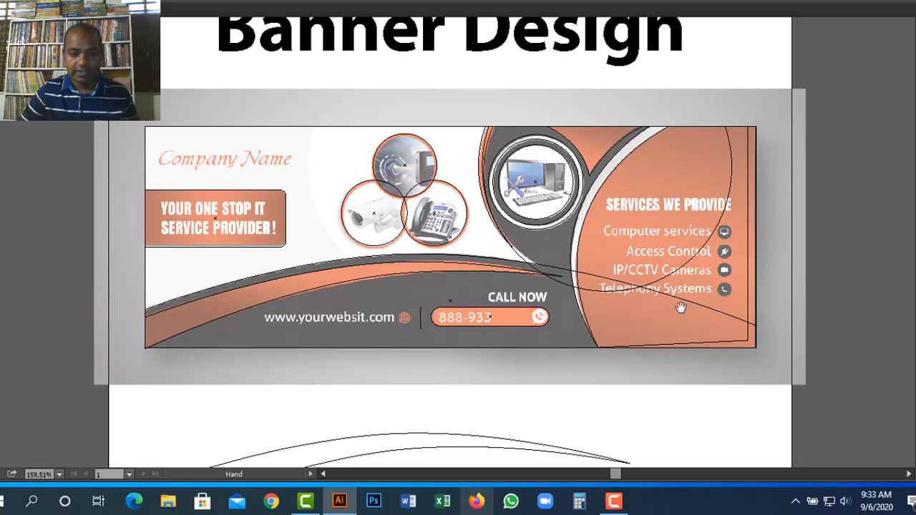
- Duplicate the three-line heading text onto the banner and scale the copy down to fit beside its lower curve
key(a)
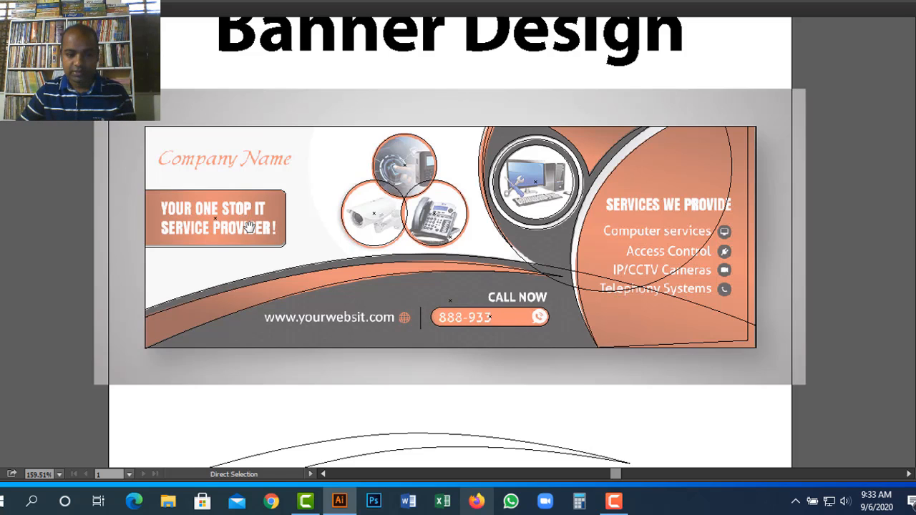
key(ctrl+y)
key(ctrl+y)
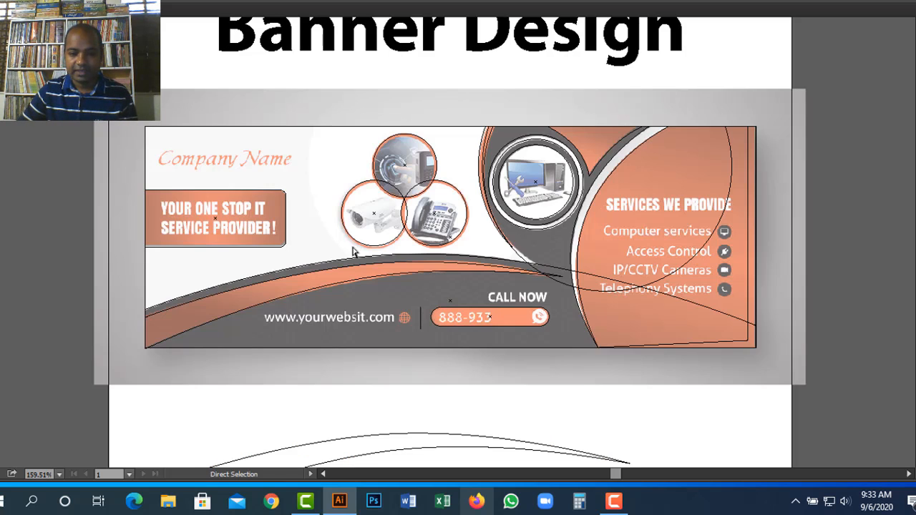
drag(406, 162, 448, 232)
key(v)
drag(514, 90, 552, 414)
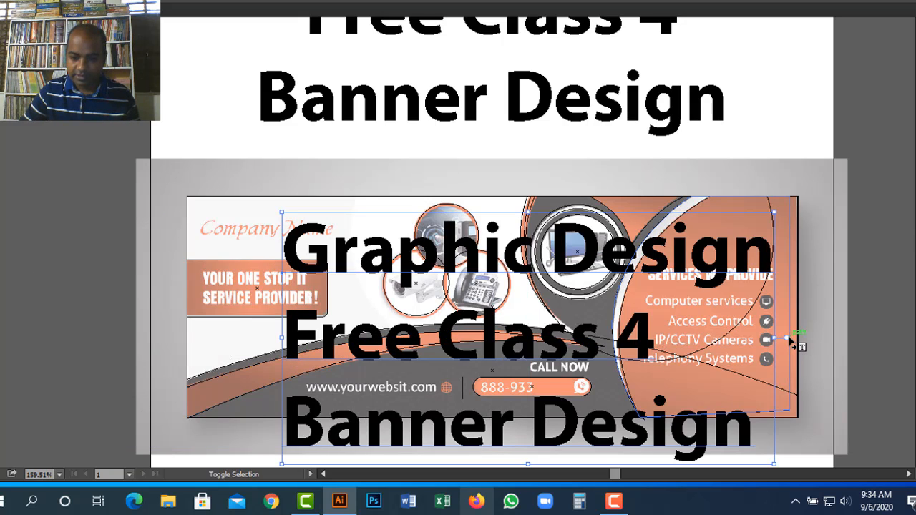
drag(779, 337, 451, 326)
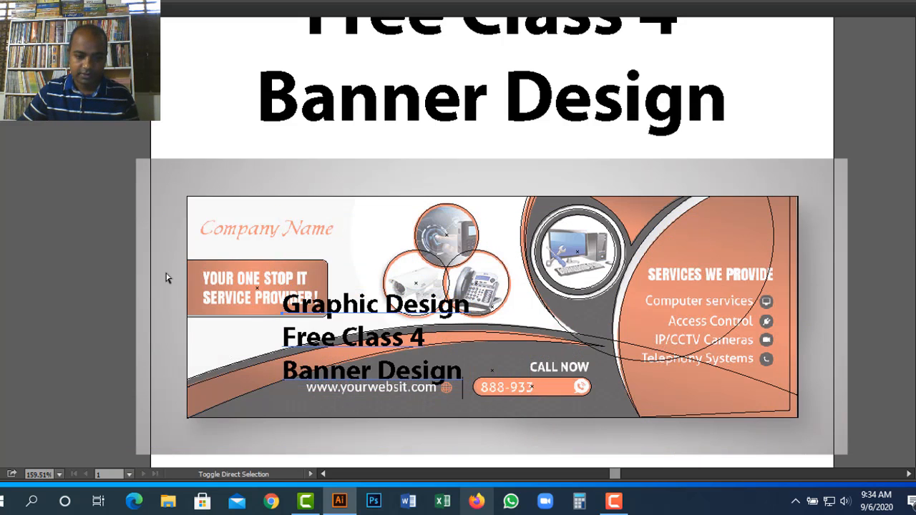
- Delete the last line, "Banner Design", from the heading copy on the banner
drag(150, 175, 698, 407)
drag(590, 390, 516, 349)
drag(503, 293, 576, 271)
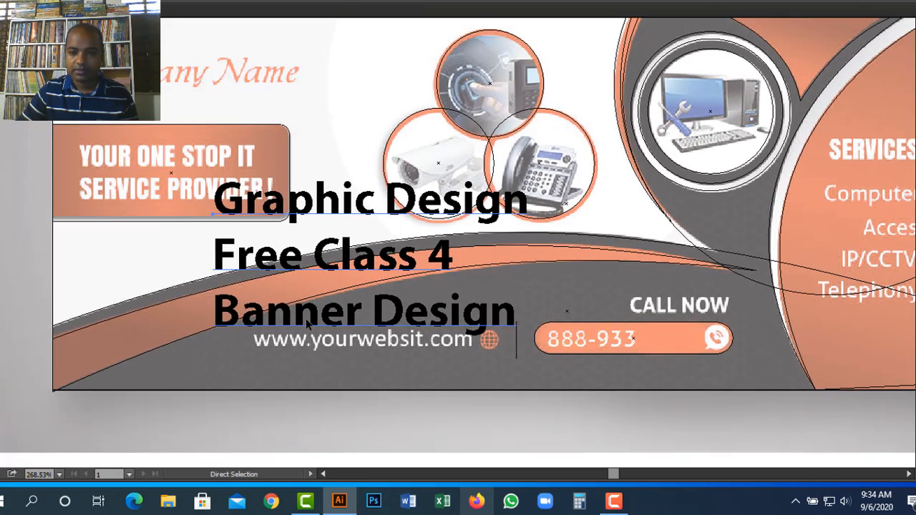
double_click(308, 323)
triple_click(307, 324)
key(BackSpace)
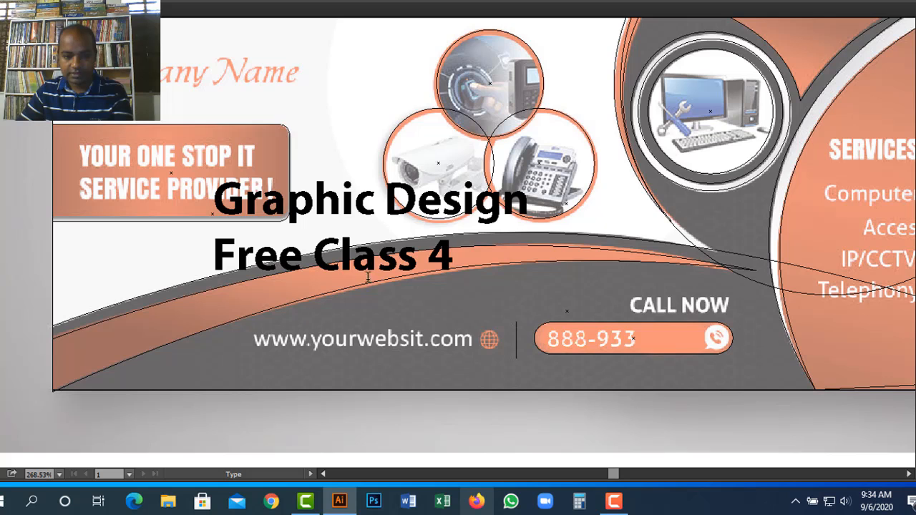
- Move the remaining two-line text onto the rounded slogan box and reduce its font size
key(a)
drag(384, 229, 236, 188)
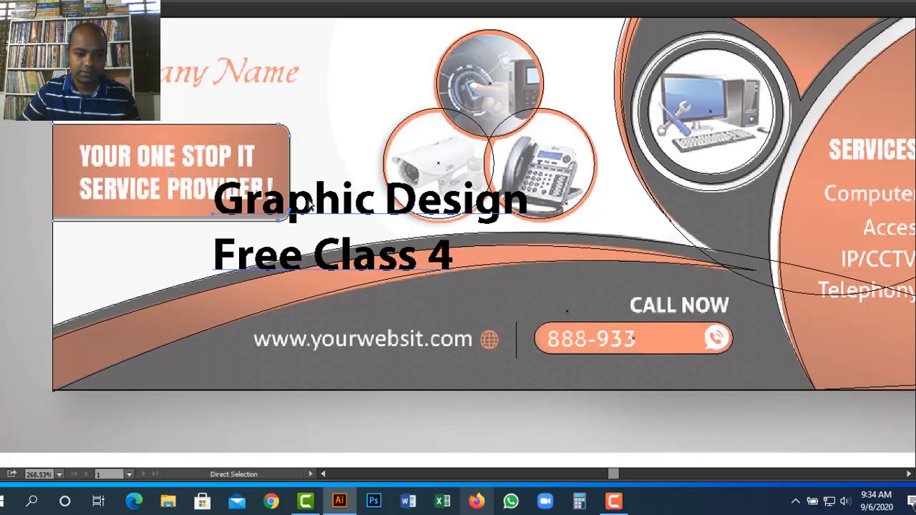
key(v)
drag(310, 197, 183, 150)
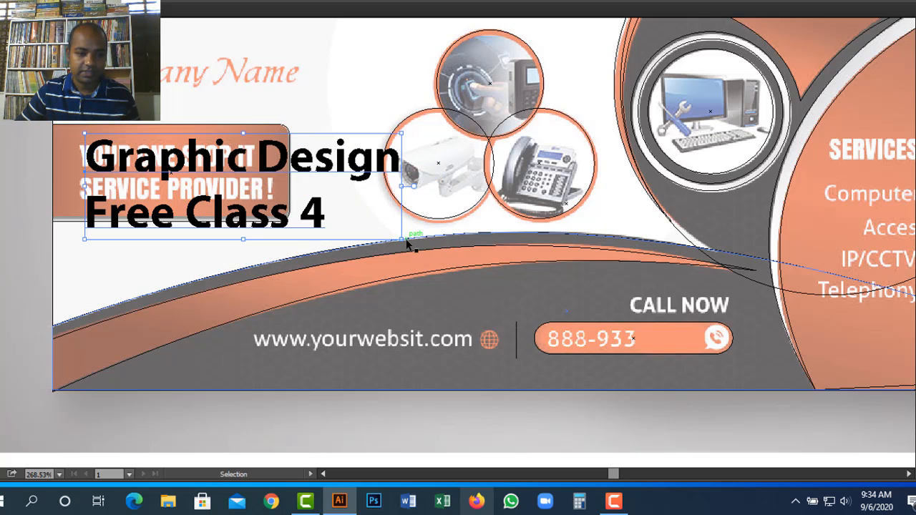
key(alt+Up)
key(alt+Up)
key(alt+Up)
key(ctrl+shift+comma)
key(ctrl+shift+comma)
key(ctrl+shift+comma)
key(ctrl+shift+comma)
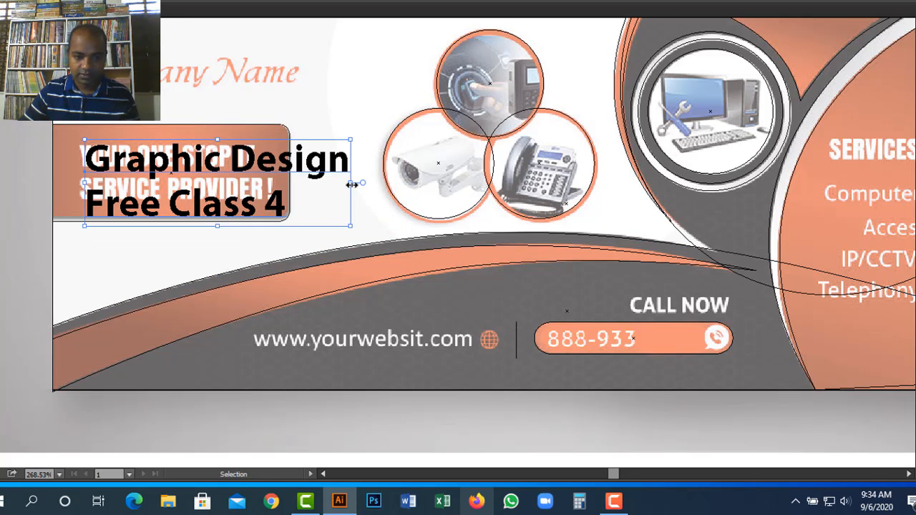
- Scale and position the two-line text to cover the reference slogan's width inside the rounded box
drag(352, 184, 267, 184)
drag(187, 171, 184, 156)
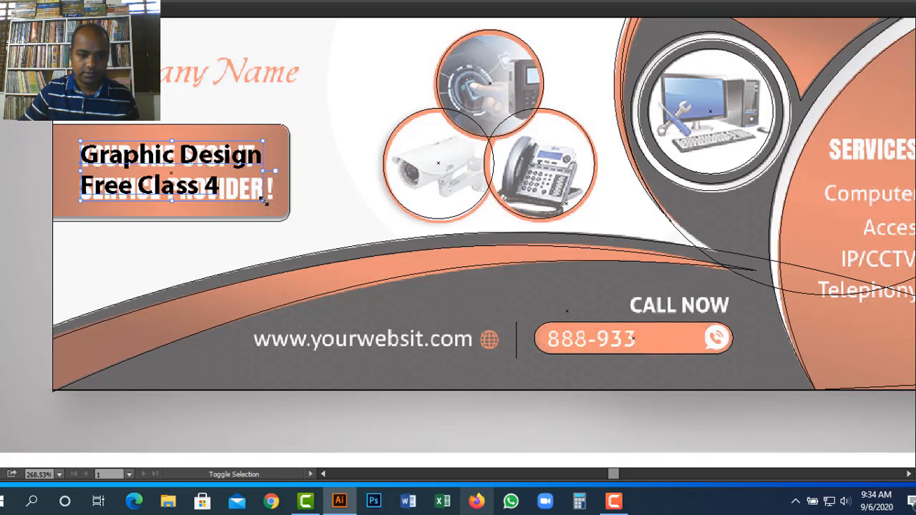
drag(262, 201, 287, 205)
- Make the two-line text white and bring it in front of the magenta slogan box
key(F6)
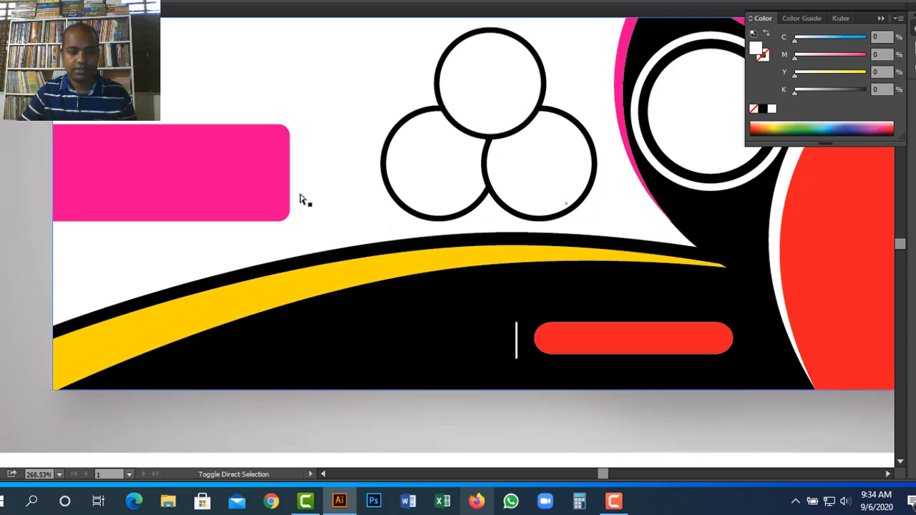
click(188, 190)
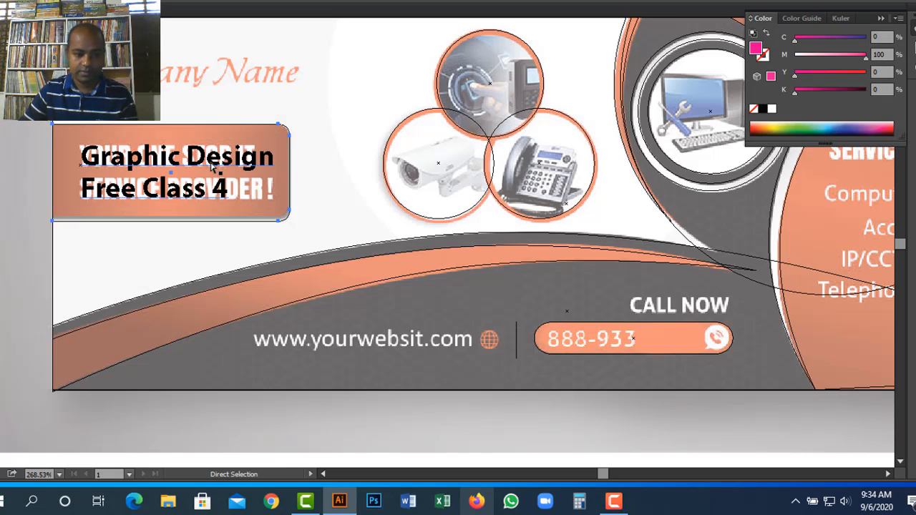
click(270, 164)
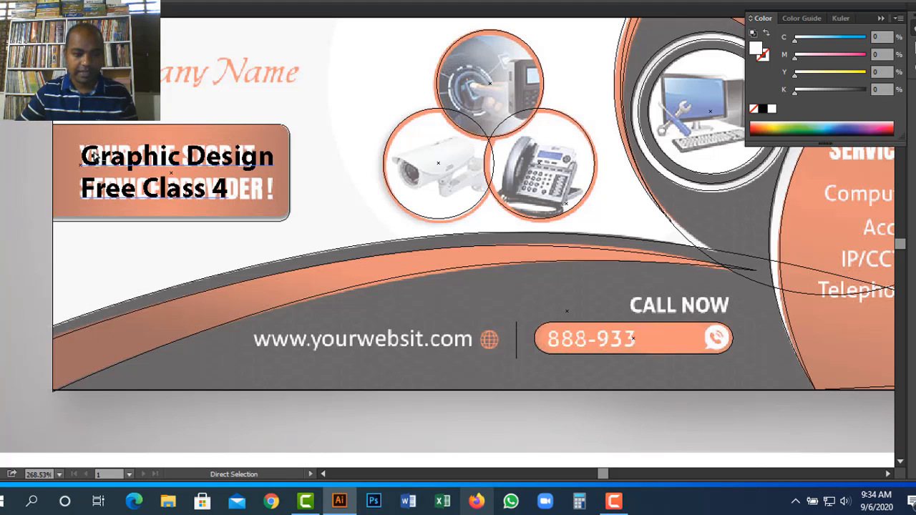
key(v)
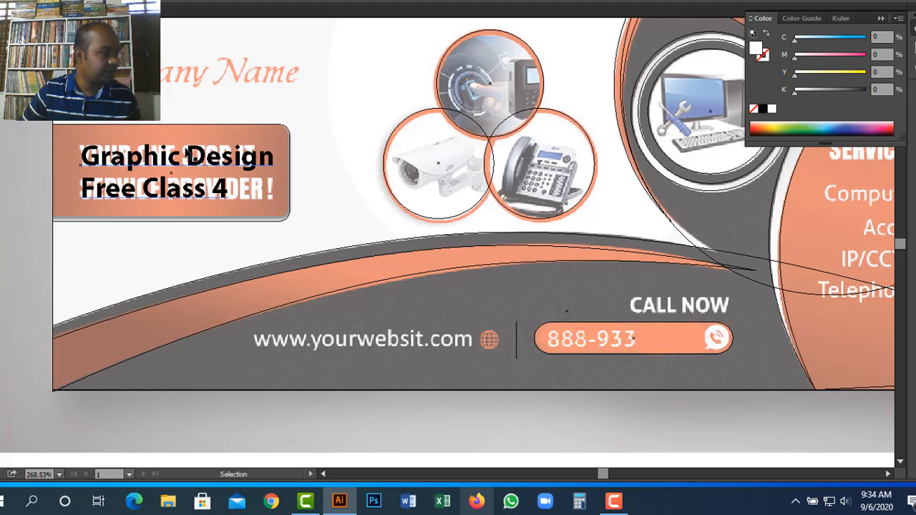
key(a)
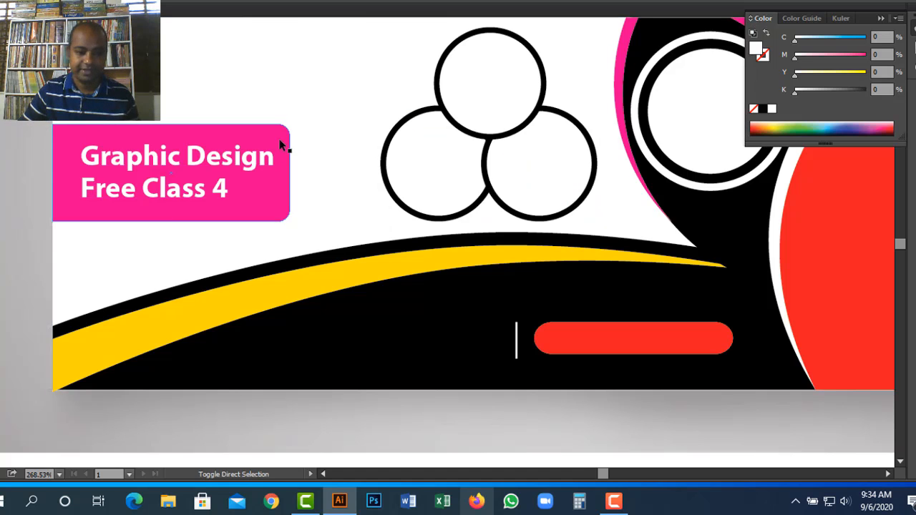
- Apply the default white-to-black linear gradient to the slogan box's fill
key(v)
click(254, 149)
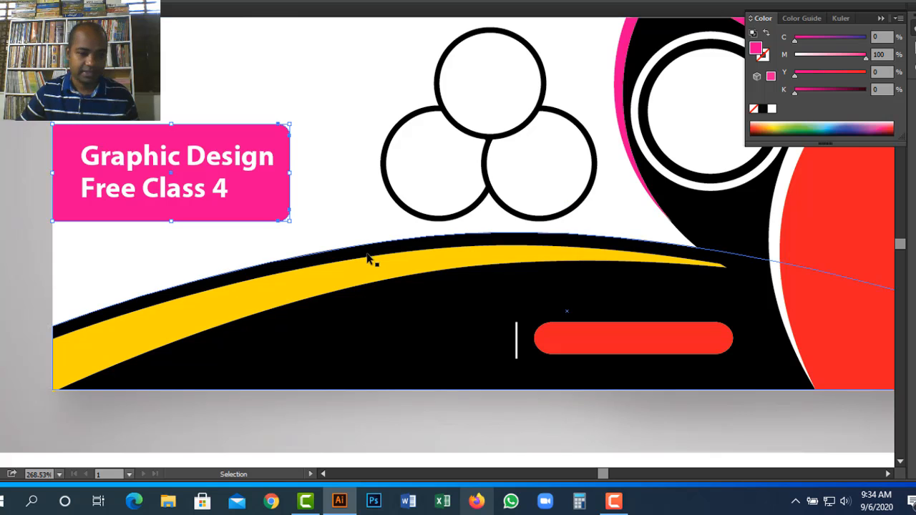
key(Tab)
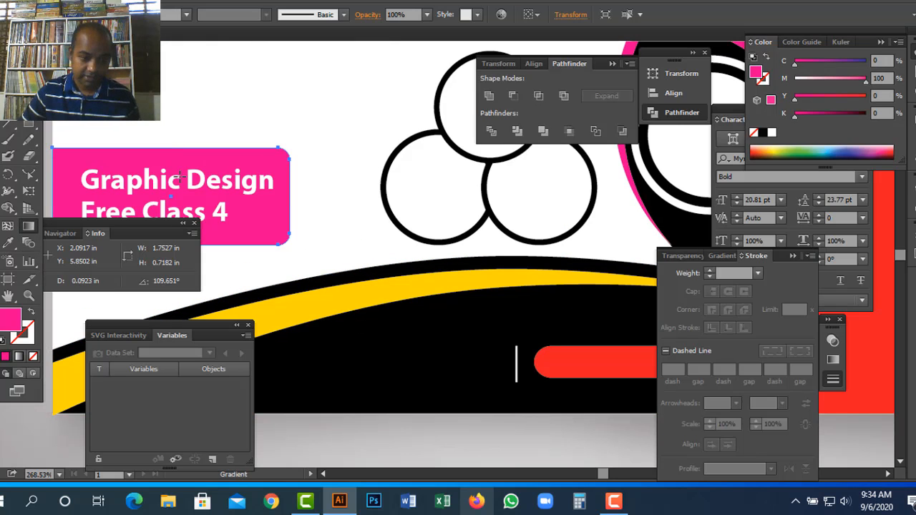
click(220, 157)
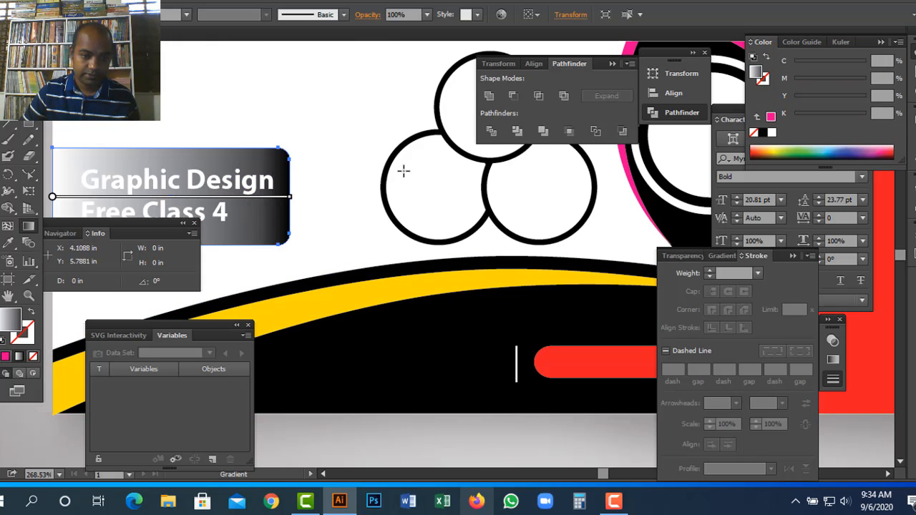
key(h)
drag(419, 210, 522, 200)
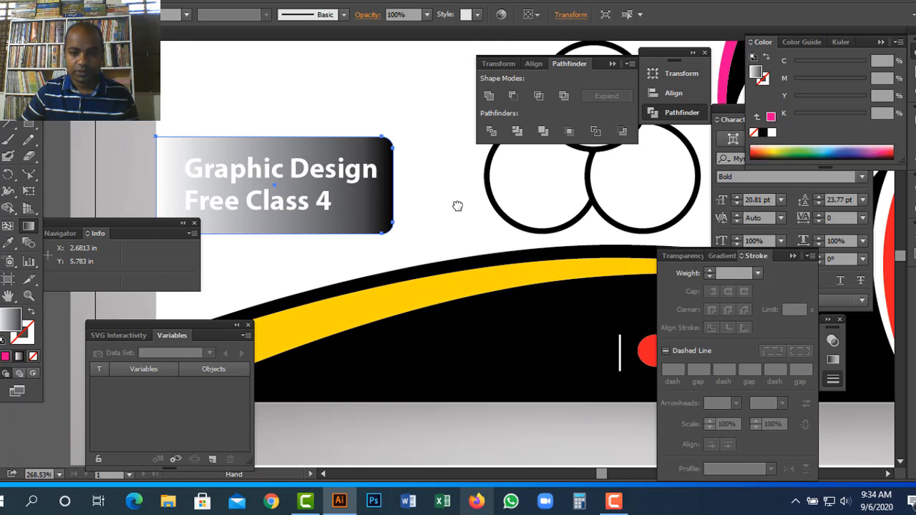
key(g)
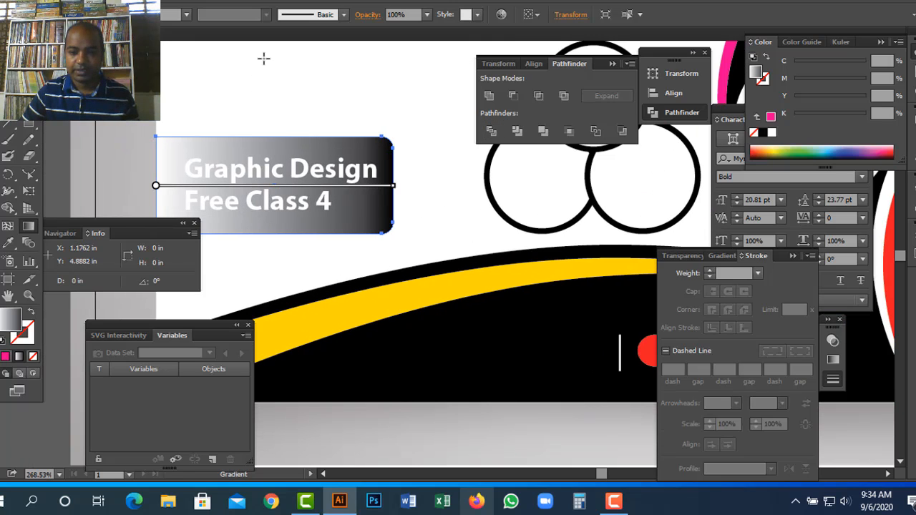
key(Tab)
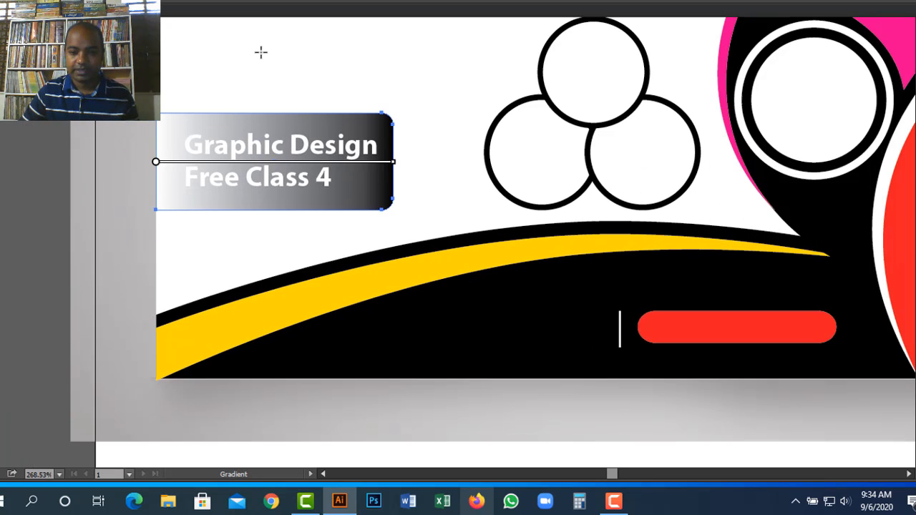
- Switch the gradient's starting color to CMYK and set it to dark red with M 100, Y 100 and K 32
click(256, 1)
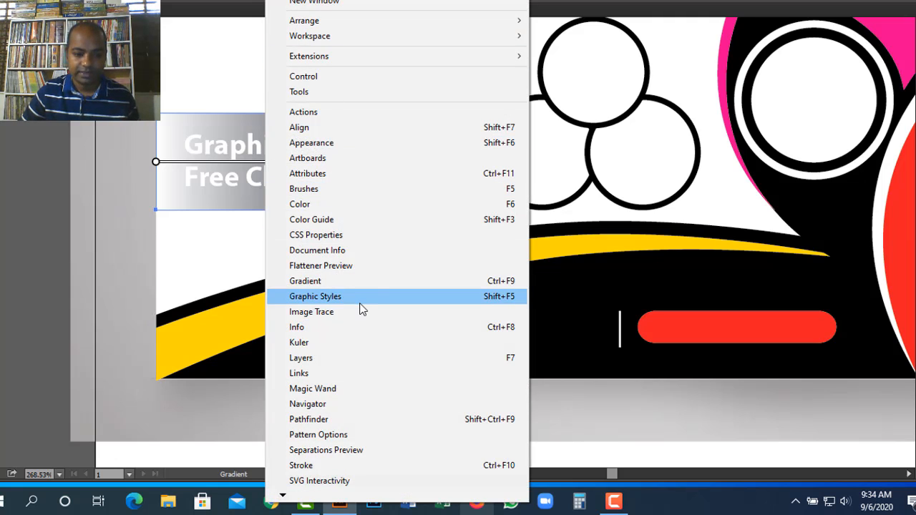
click(324, 282)
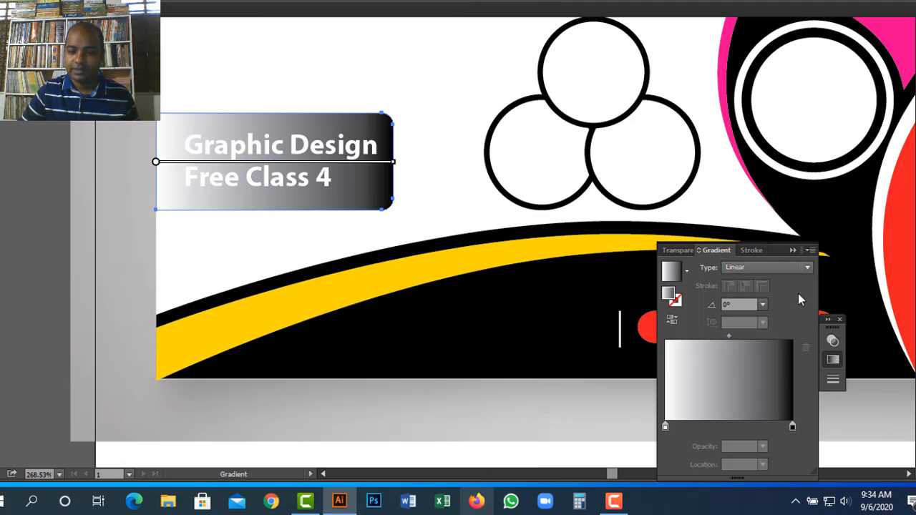
double_click(665, 426)
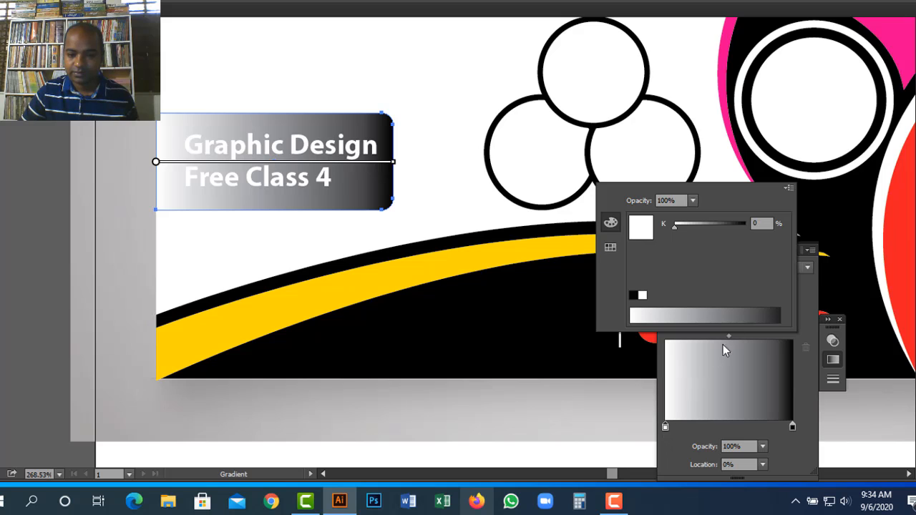
click(790, 188)
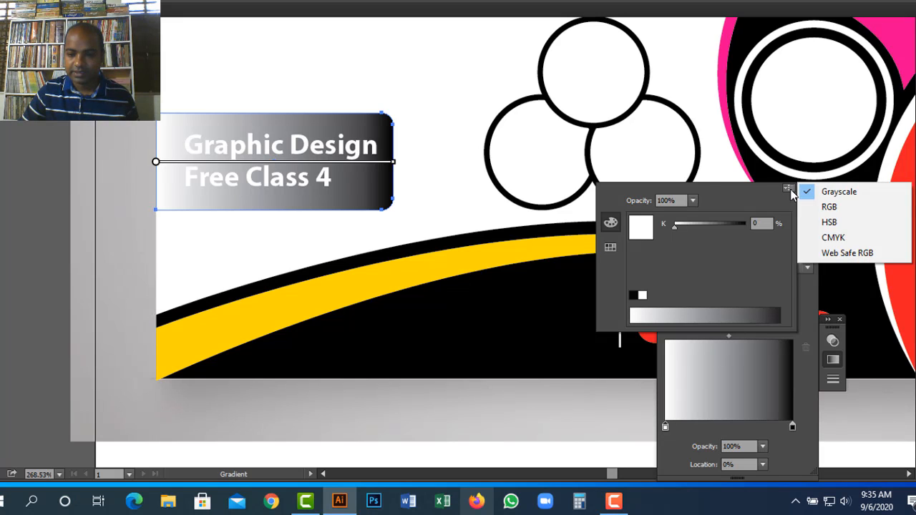
click(843, 246)
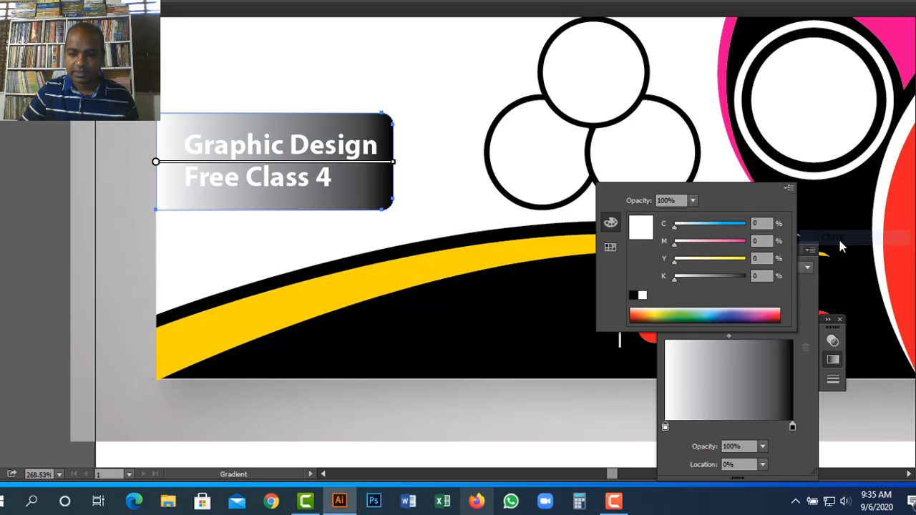
drag(730, 244, 756, 261)
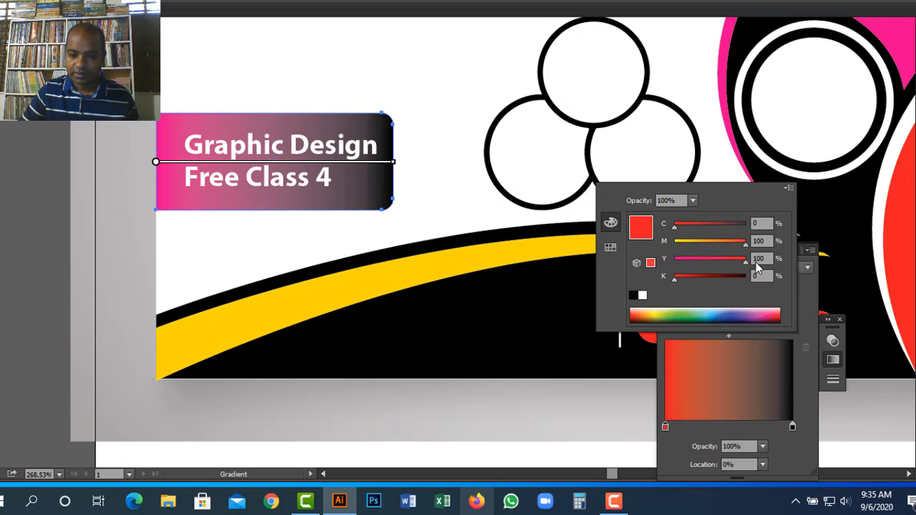
click(698, 279)
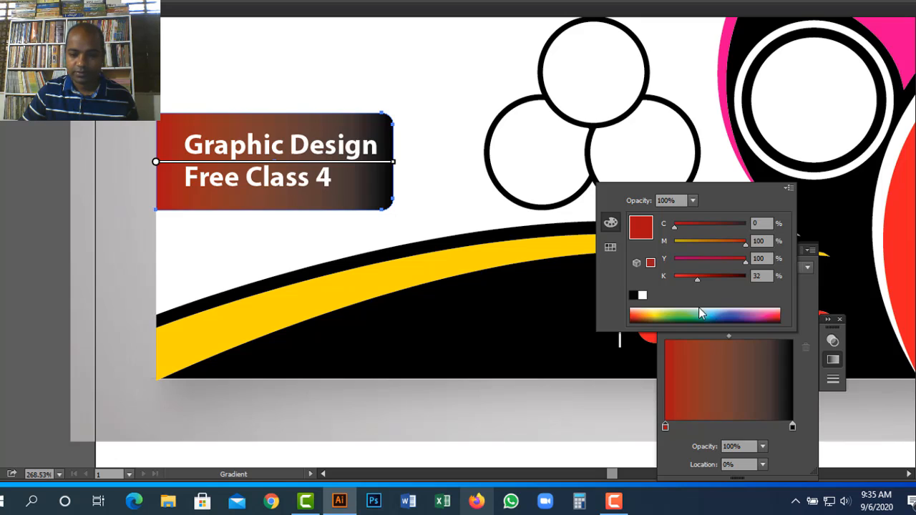
- Switch the gradient's black end color from grayscale to CMYK
click(792, 428)
double_click(792, 428)
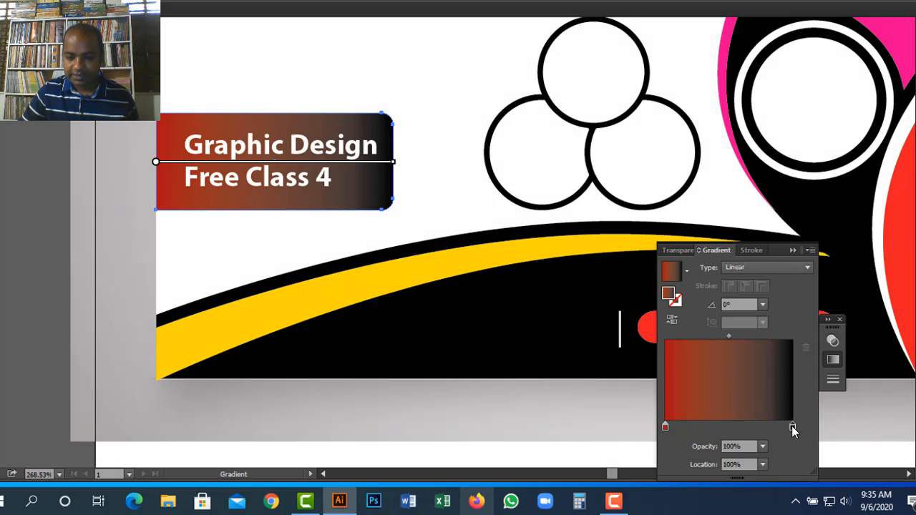
click(789, 188)
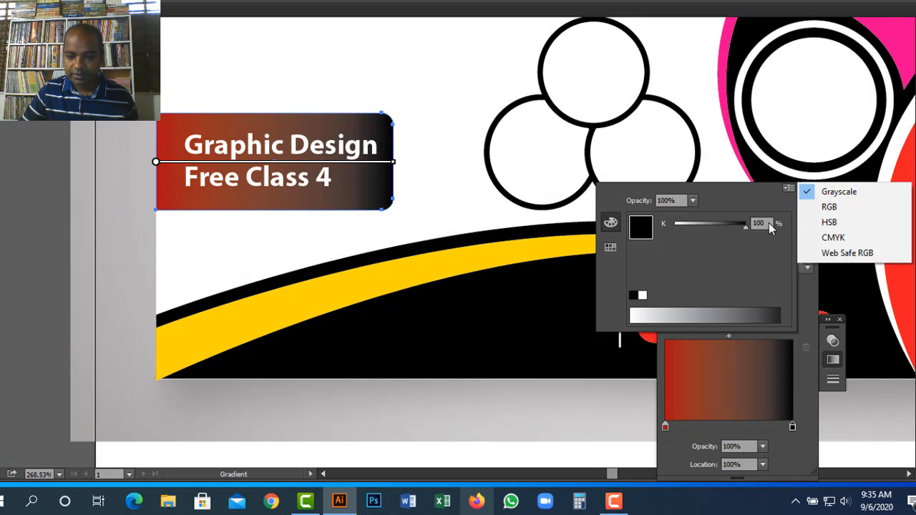
click(835, 239)
click(789, 189)
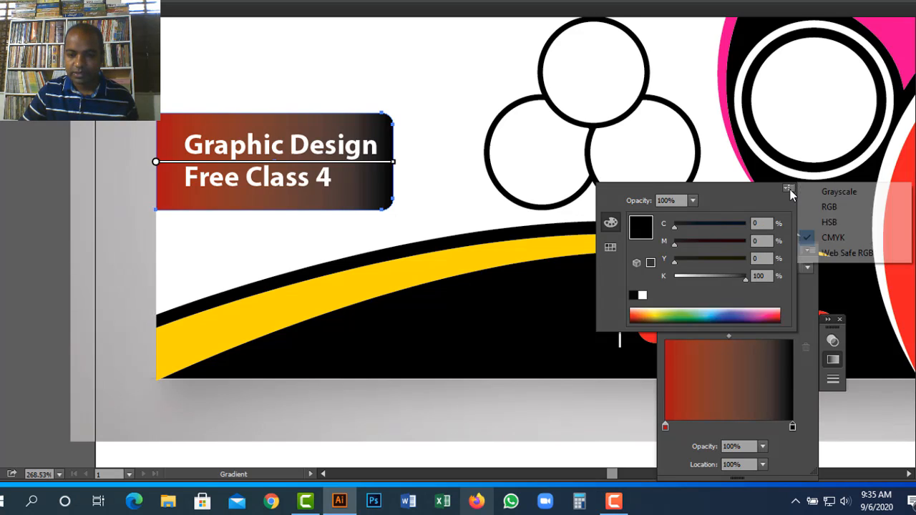
click(807, 397)
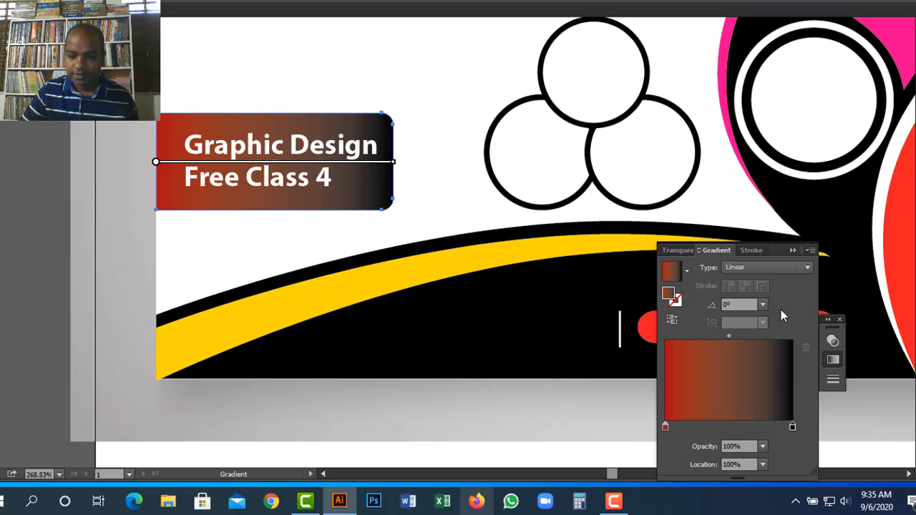
- Bring the gradient settings closer to the slogan box and look through the preset gradients
drag(777, 251, 705, 97)
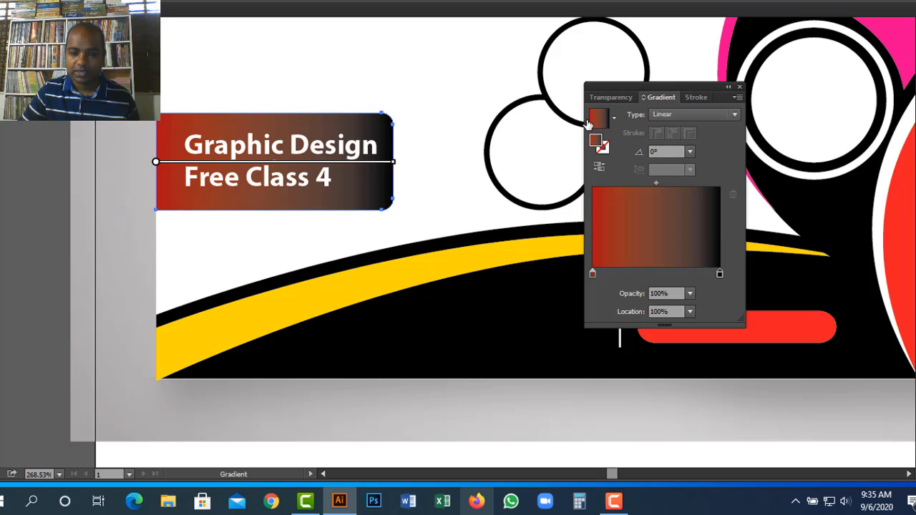
click(614, 118)
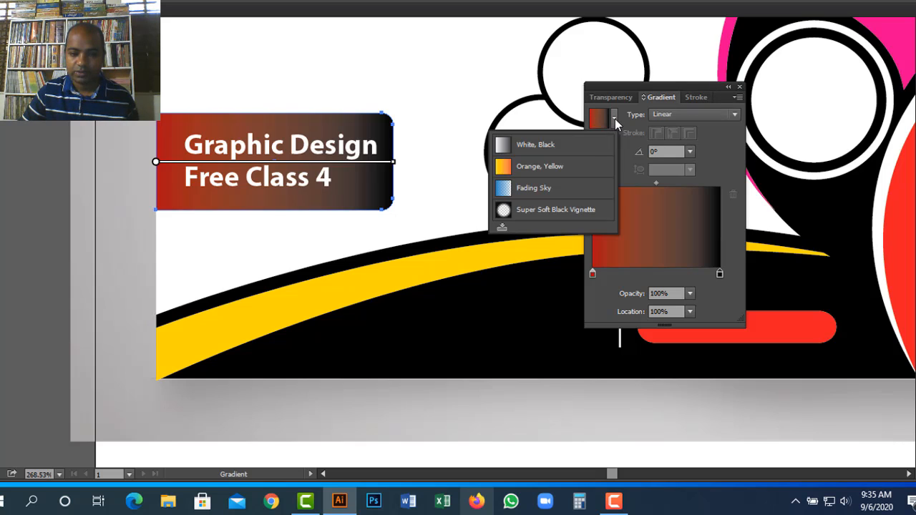
click(615, 119)
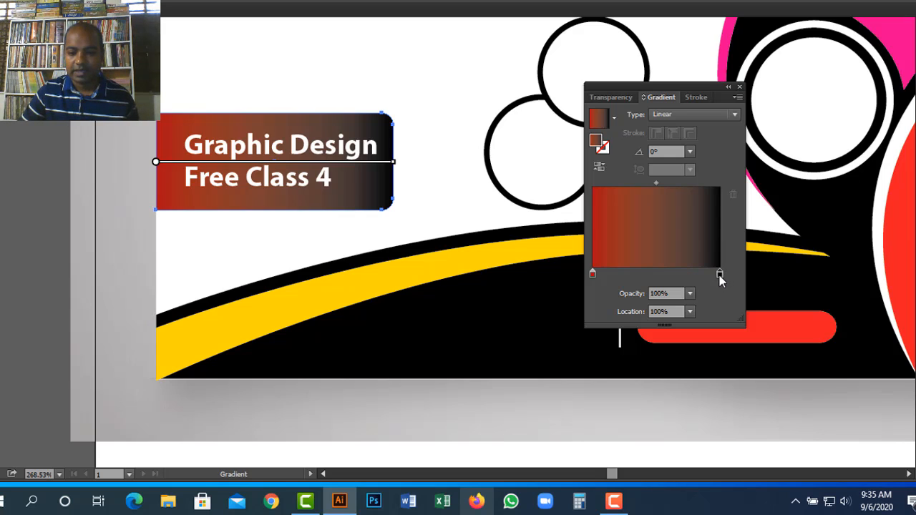
- Set the slogan box gradient's end color to dark red with M 100, Y 100 and K 47
double_click(719, 276)
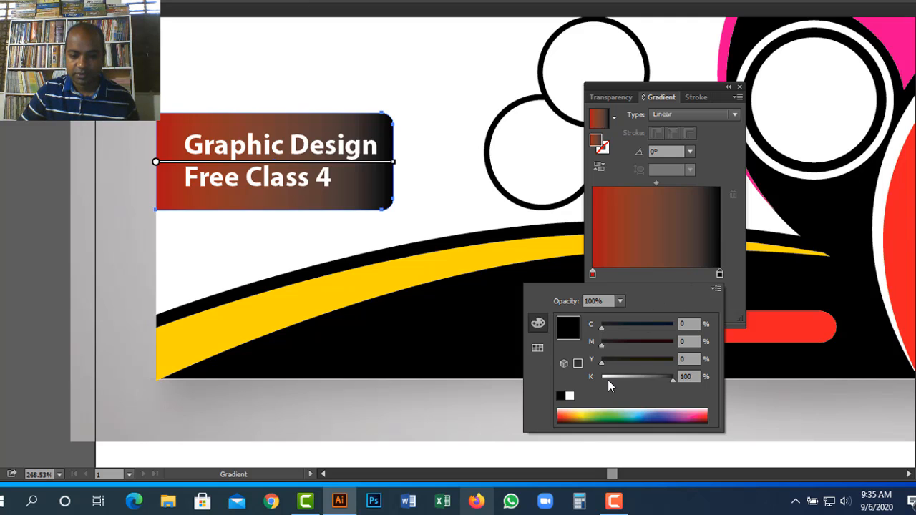
drag(608, 379, 586, 378)
drag(642, 347, 676, 364)
click(636, 383)
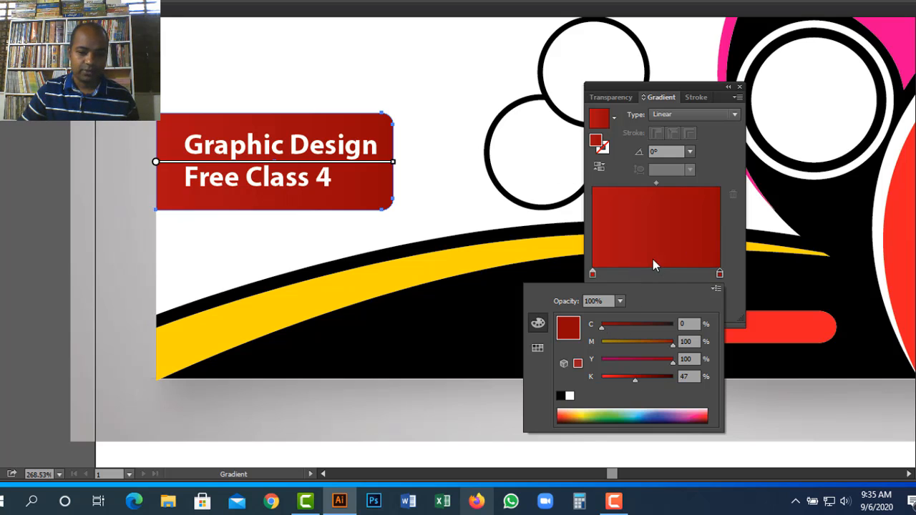
click(668, 280)
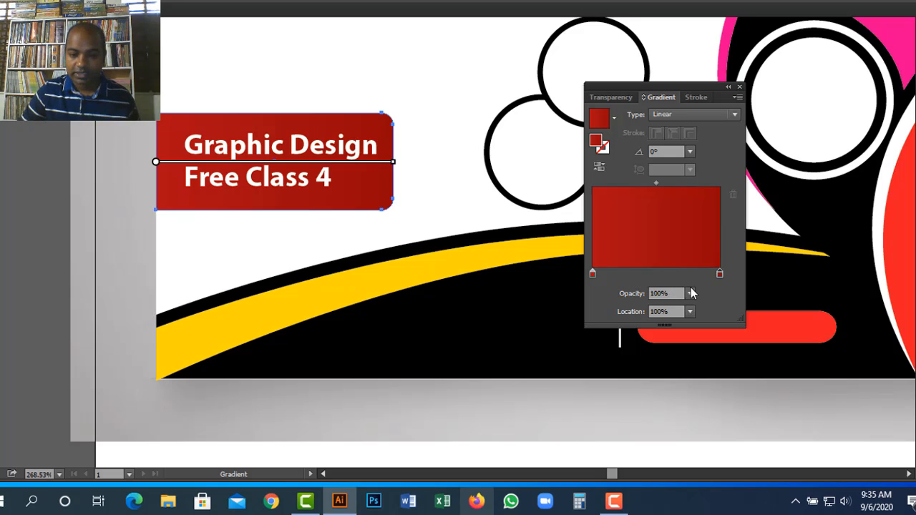
- Add a middle color stop at about 54% to the gradient and make it bright red with M 100, Y 100 and K 0
click(660, 274)
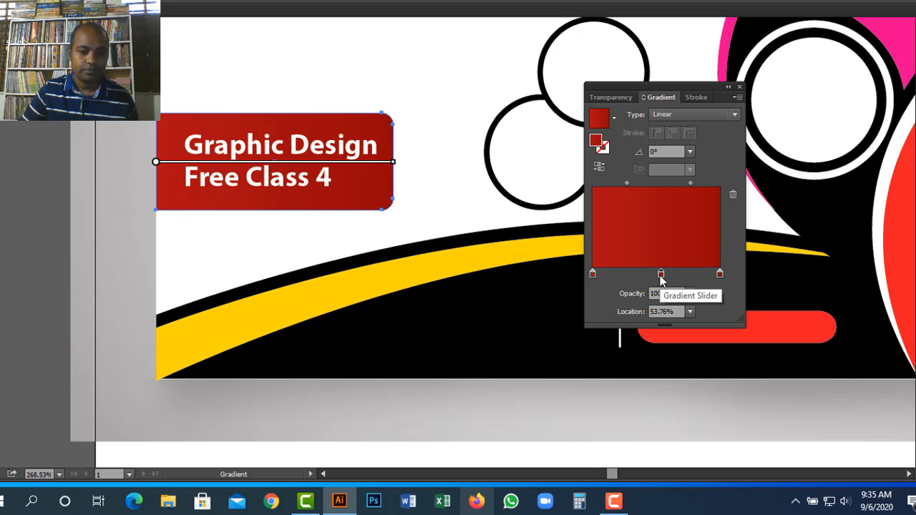
double_click(661, 274)
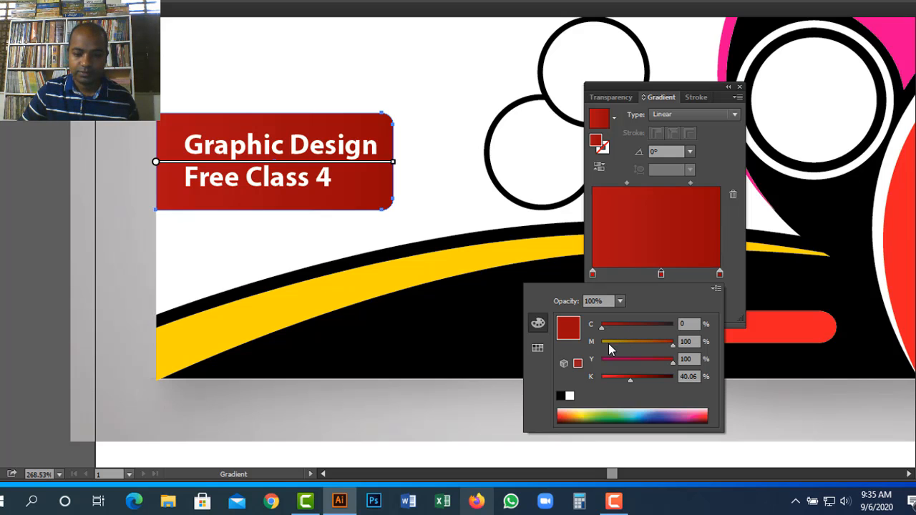
drag(611, 384, 585, 380)
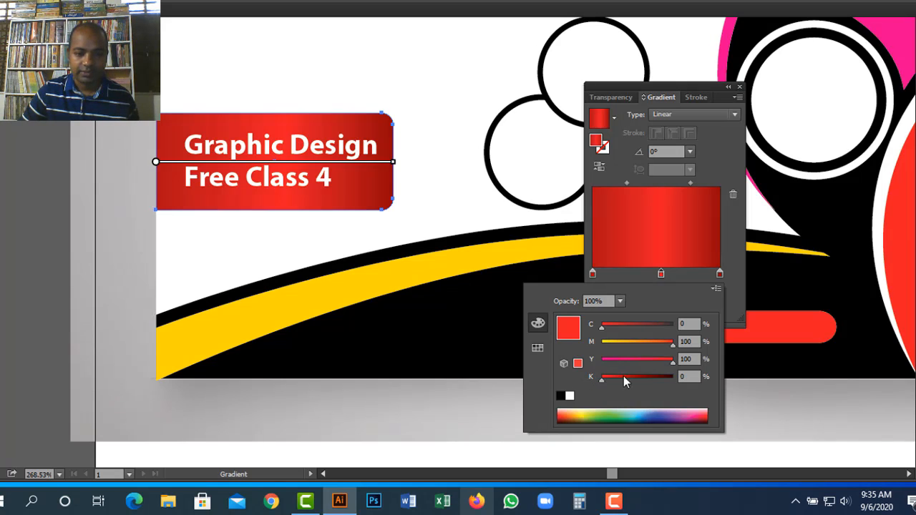
click(660, 344)
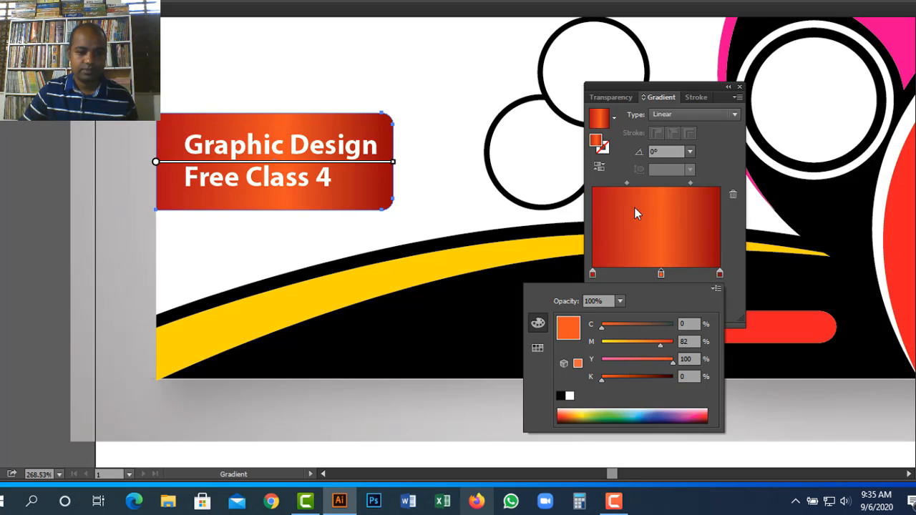
drag(668, 350, 677, 344)
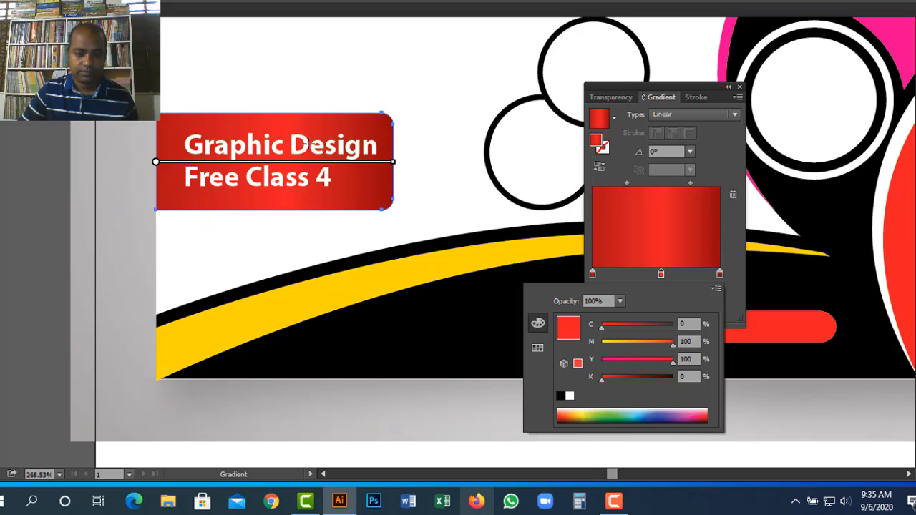
- Darken the gradient's starting color to K 55 and raise the black component of its end color as well
click(593, 272)
double_click(592, 273)
drag(602, 378, 641, 380)
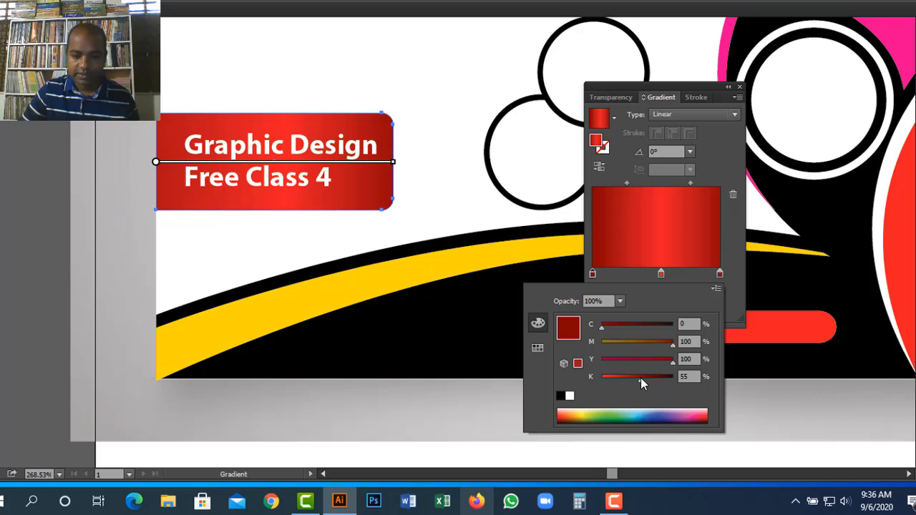
click(719, 273)
double_click(719, 273)
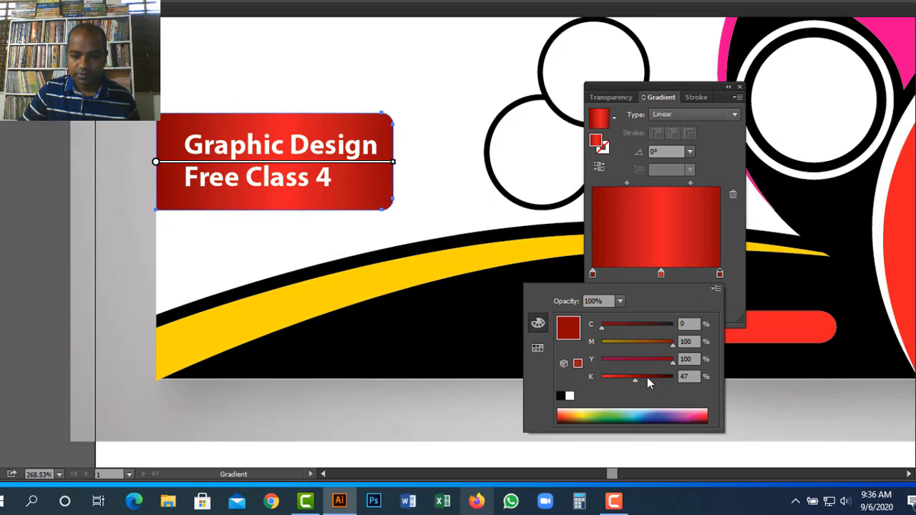
click(647, 378)
key(v)
click(74, 201)
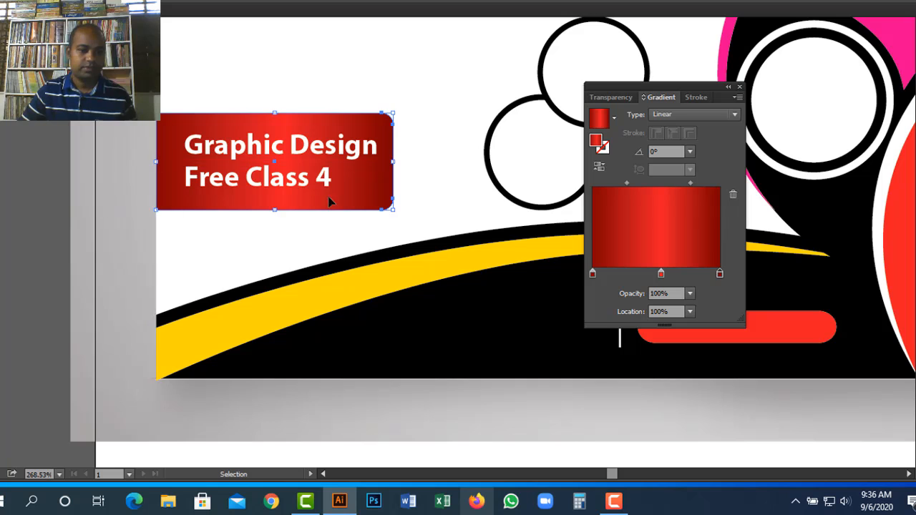
- Redraw the slogan box's gradient diagonally from above its upper-left corner to its lower-right area, at about -36°
key(g)
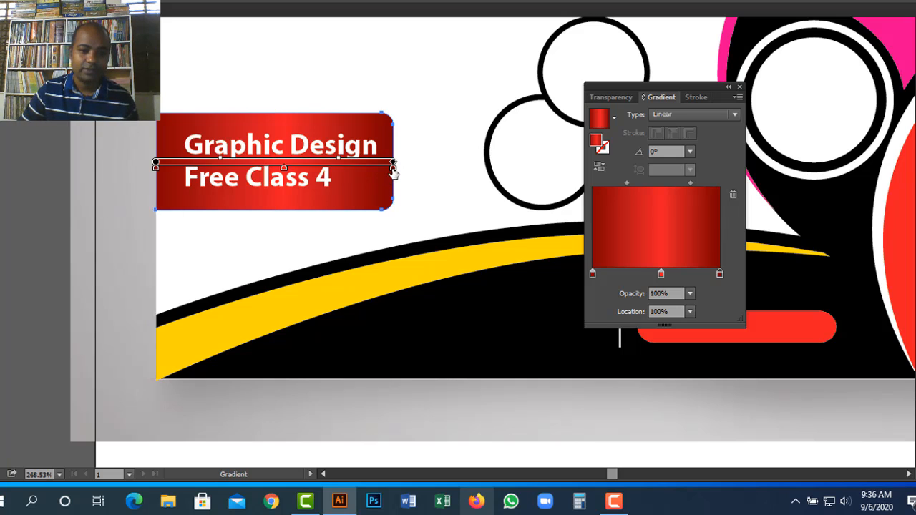
drag(393, 180, 161, 158)
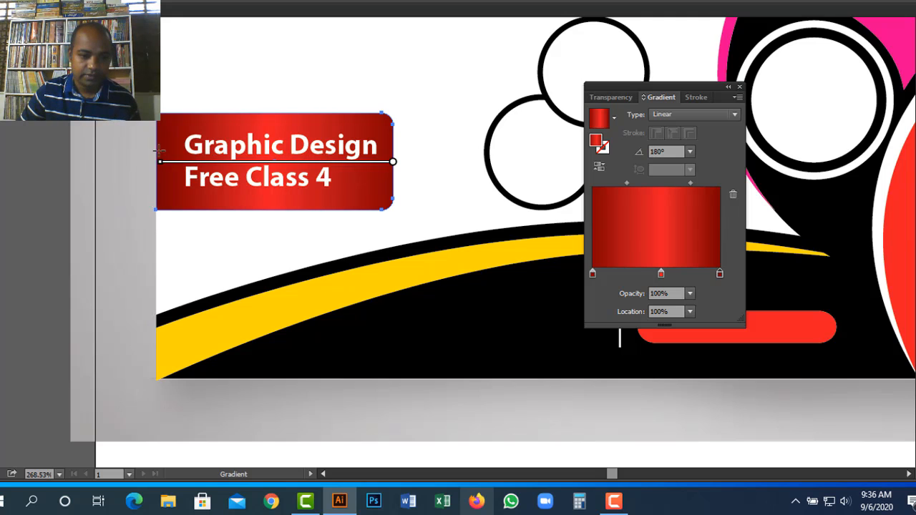
drag(189, 118, 235, 212)
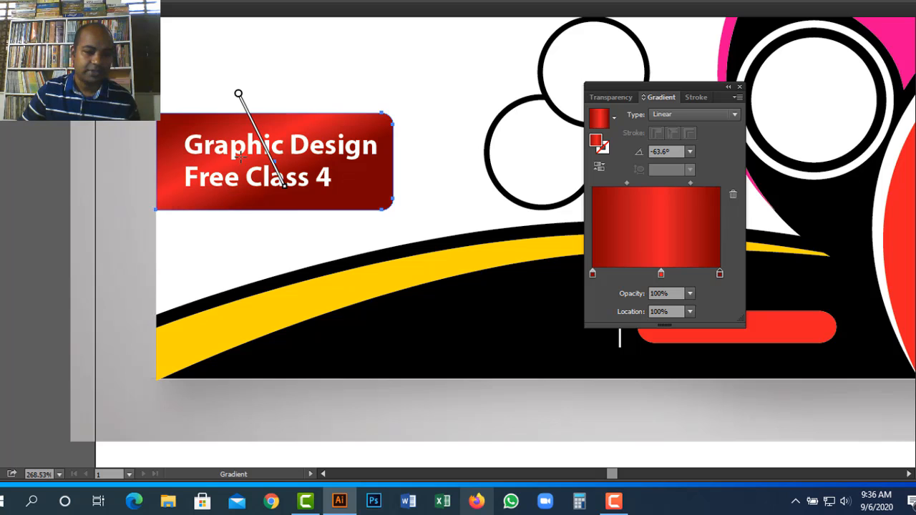
drag(270, 127, 286, 212)
drag(351, 188, 269, 107)
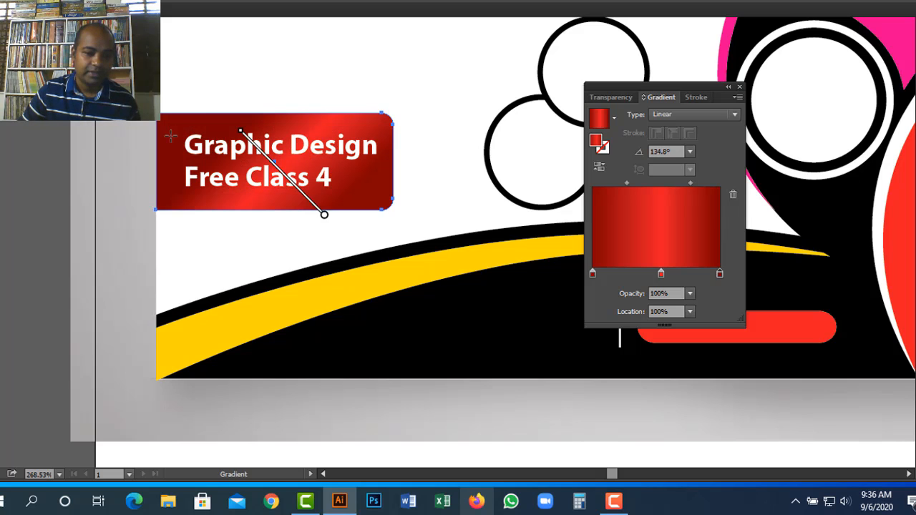
drag(179, 135, 277, 220)
drag(351, 213, 270, 109)
drag(347, 98, 232, 161)
drag(163, 107, 332, 230)
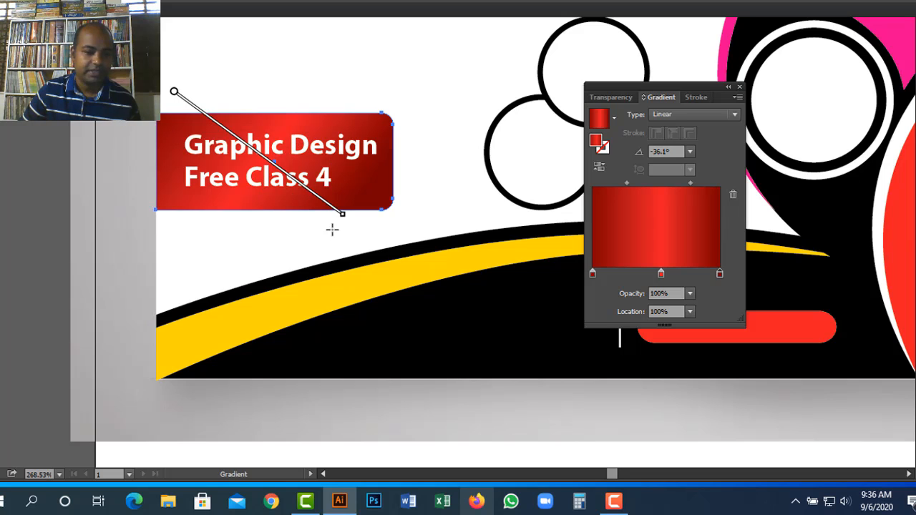
- Deselect the artwork and compare the whole banner with the reference image by toggling outline view
ctrl+click(273, 301)
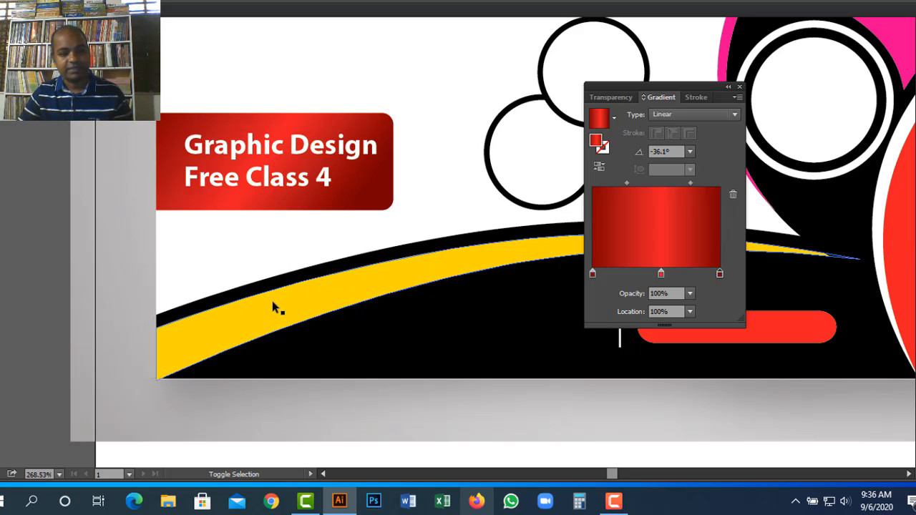
key(Tab)
key(Tab)
key(ctrl+shift+a)
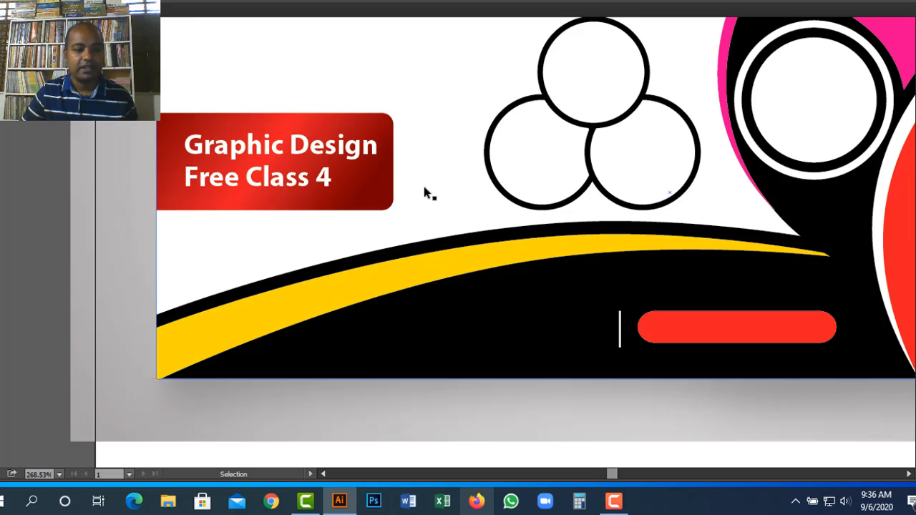
ctrl+alt+click(297, 162)
ctrl+alt+click(298, 162)
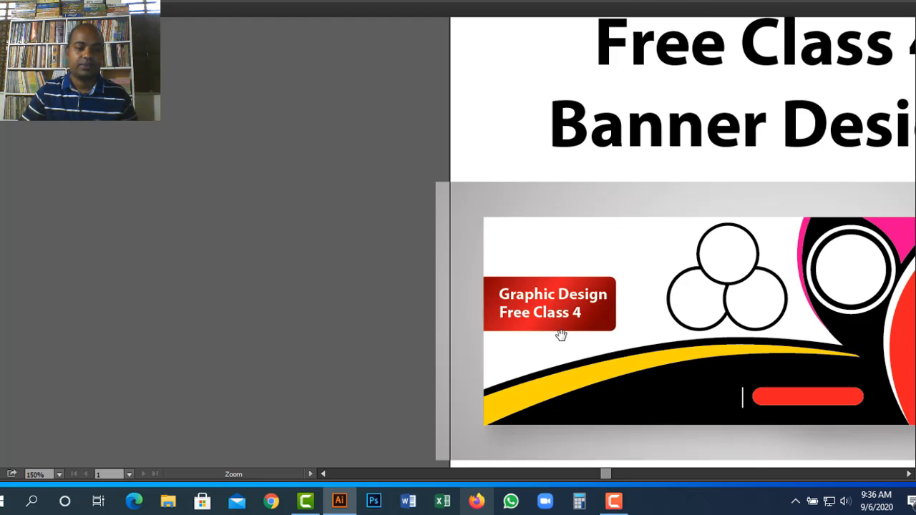
drag(501, 325, 163, 274)
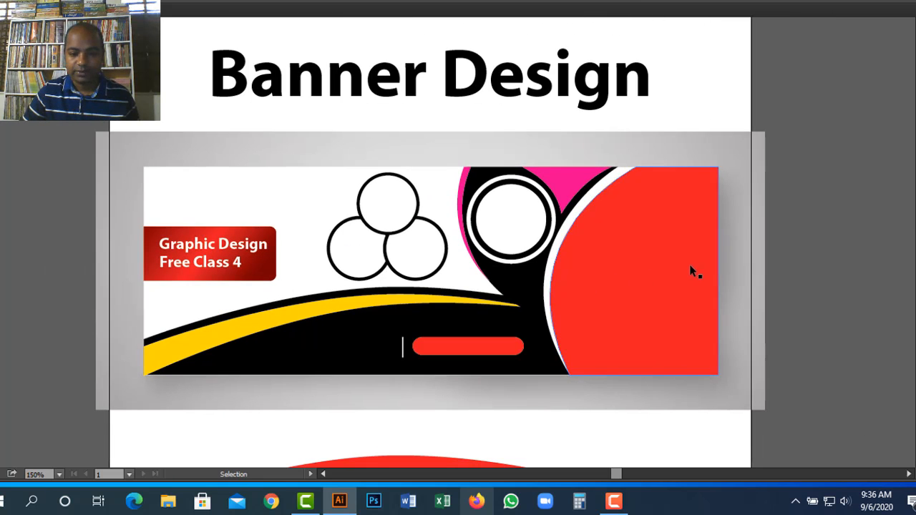
key(a)
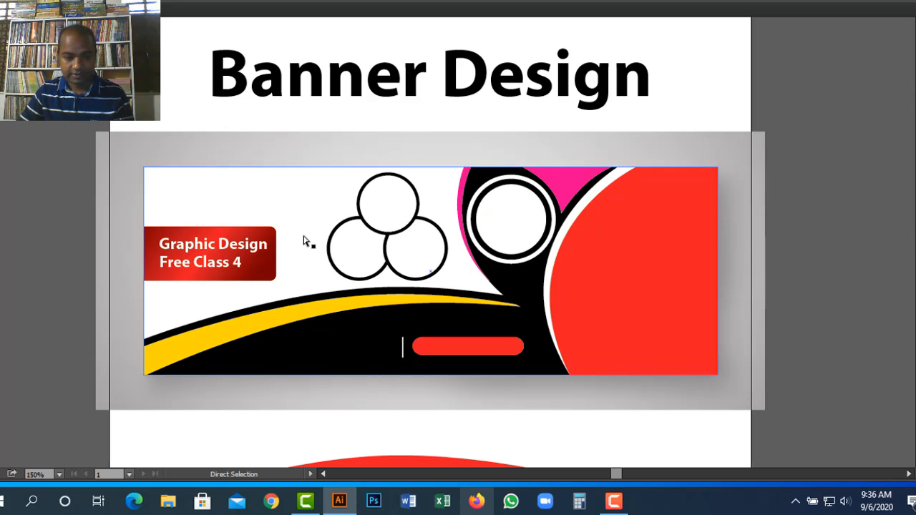
key(ctrl+y)
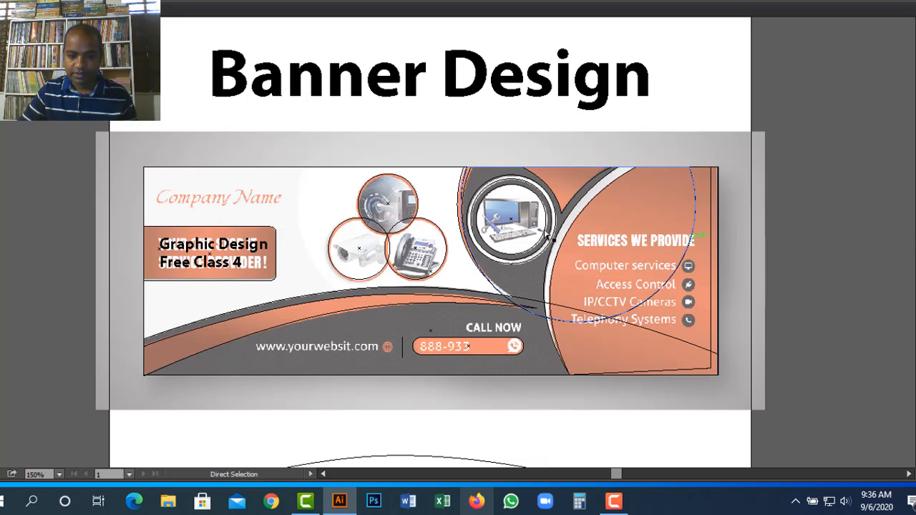
key(ctrl+y)
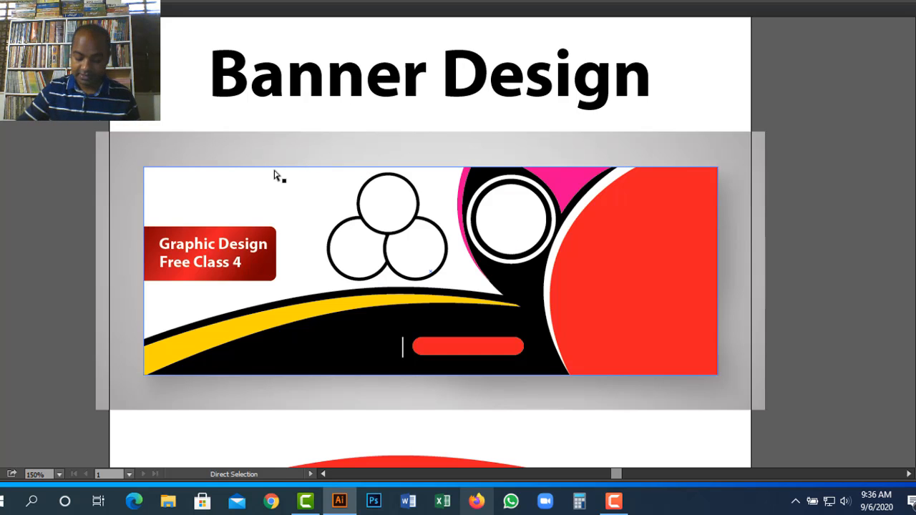
key(ctrl+o)
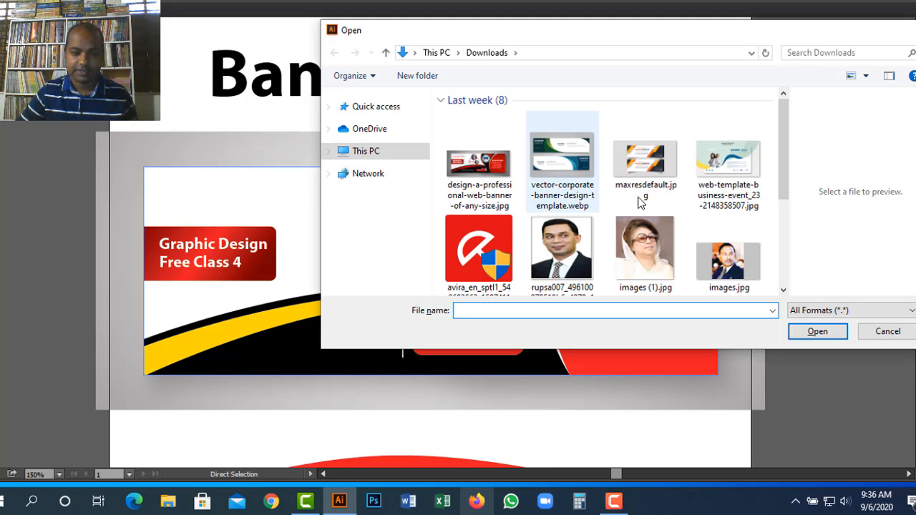
click(887, 333)
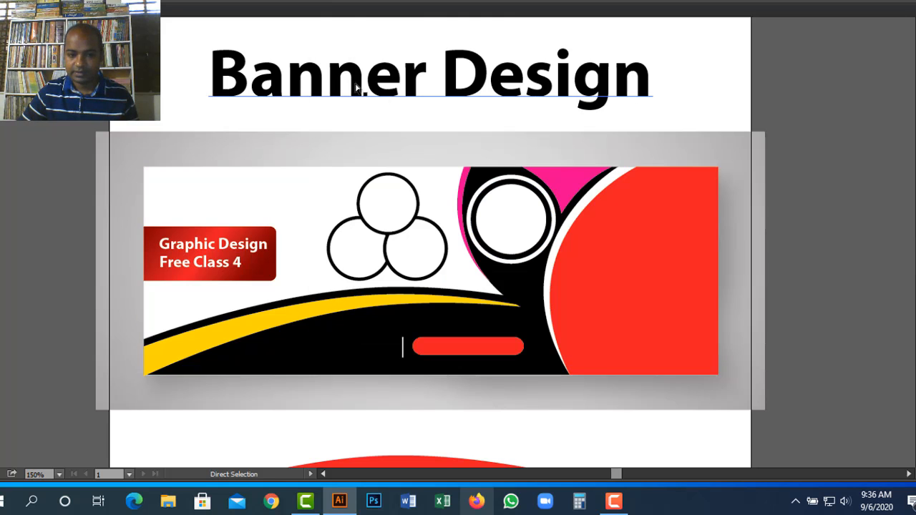
- Duplicate the three-line heading text onto the banner's right end and beyond, and show the artwork in outline view
drag(322, 86, 657, 387)
key(space)
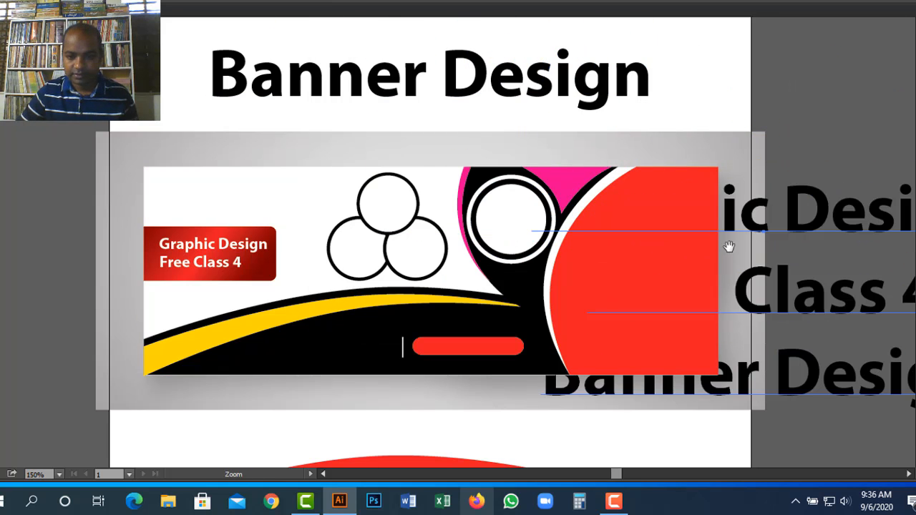
drag(728, 246, 499, 225)
key(ctrl+y)
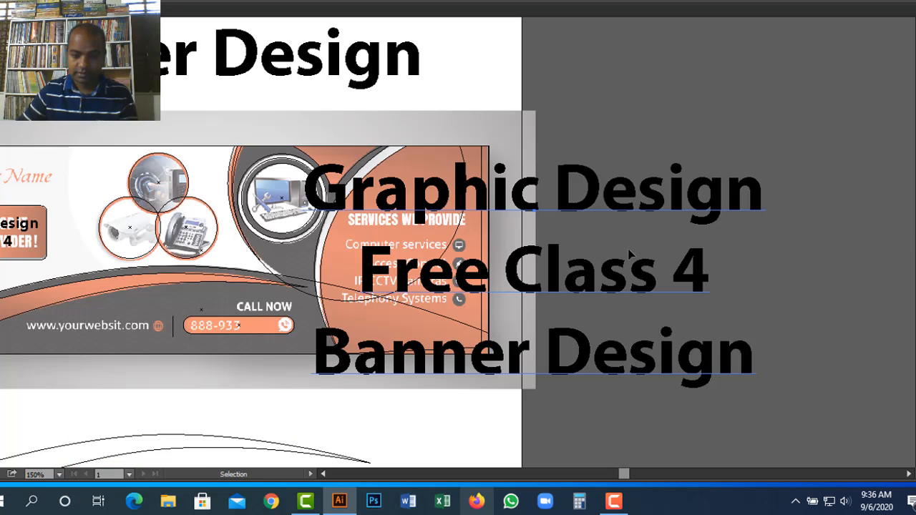
- Replace all of the copied heading's text with the company name, starting with "idea e-te"
double_click(585, 213)
triple_click(585, 217)
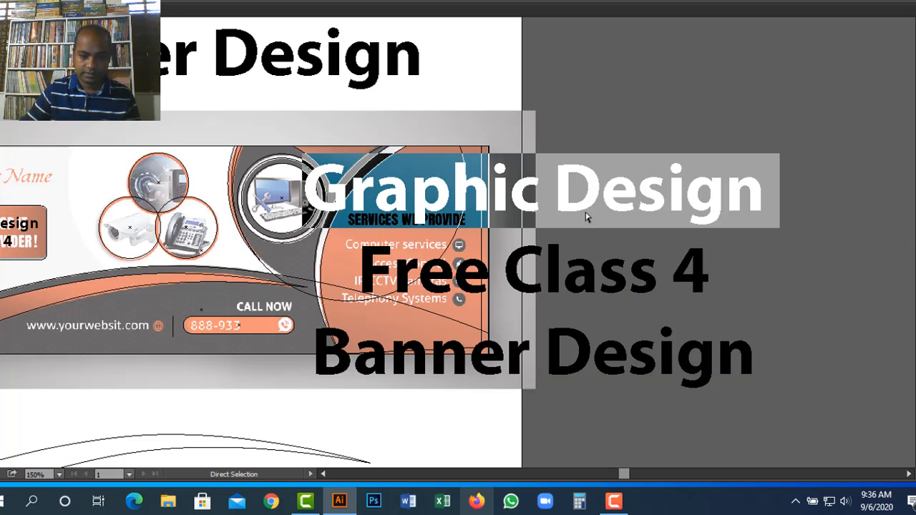
key(ctrl+a)
text(idea)
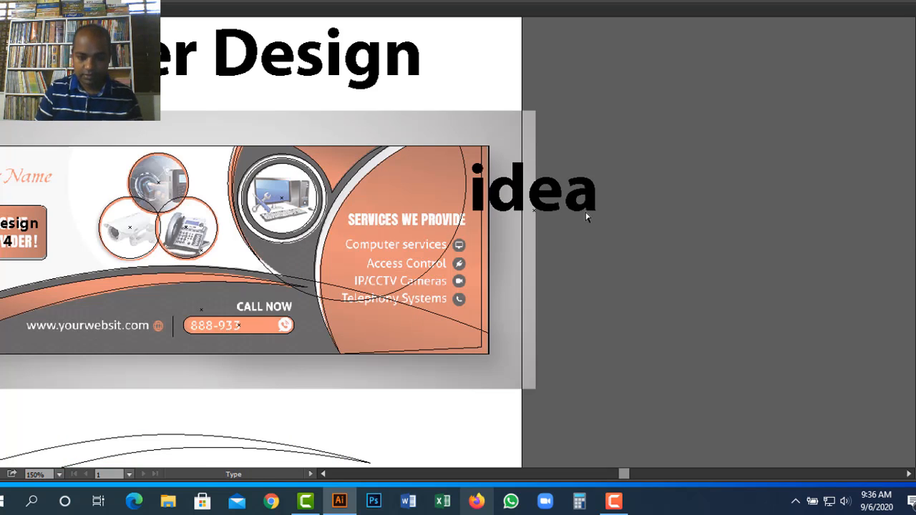
text( e0)
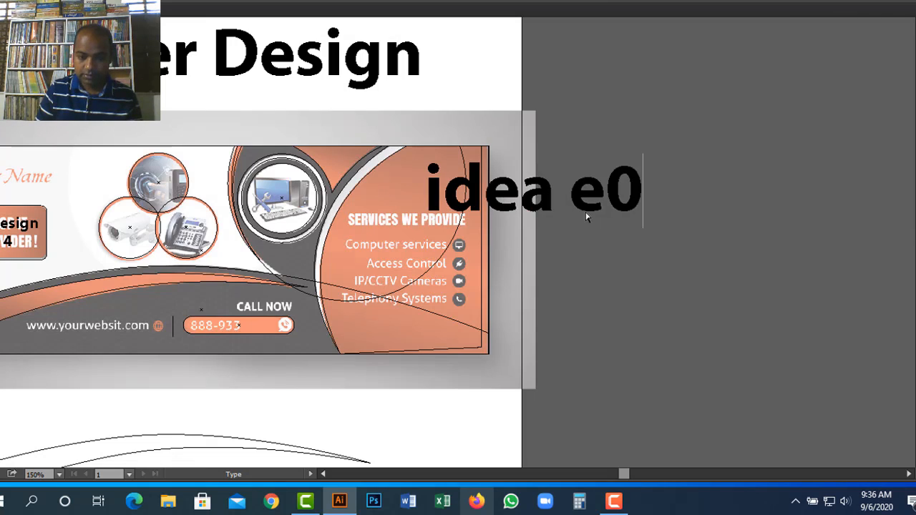
key(BackSpace)
text(-te)
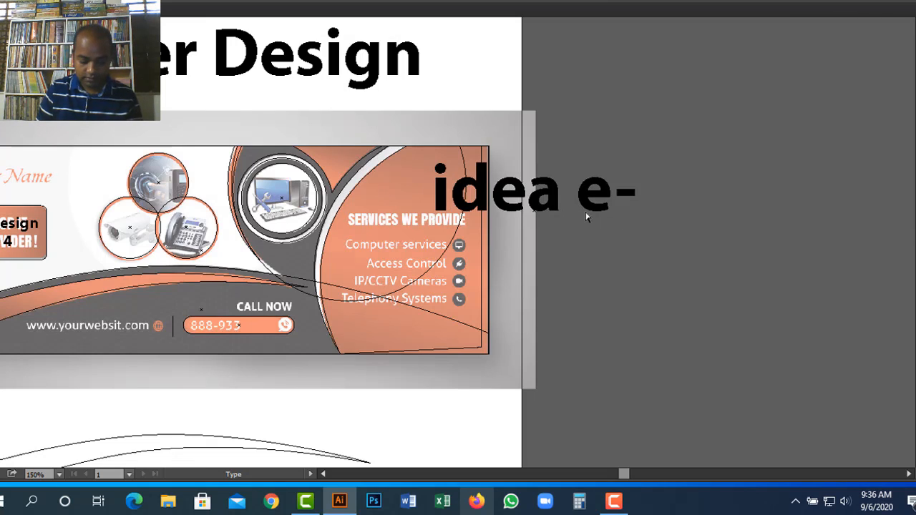